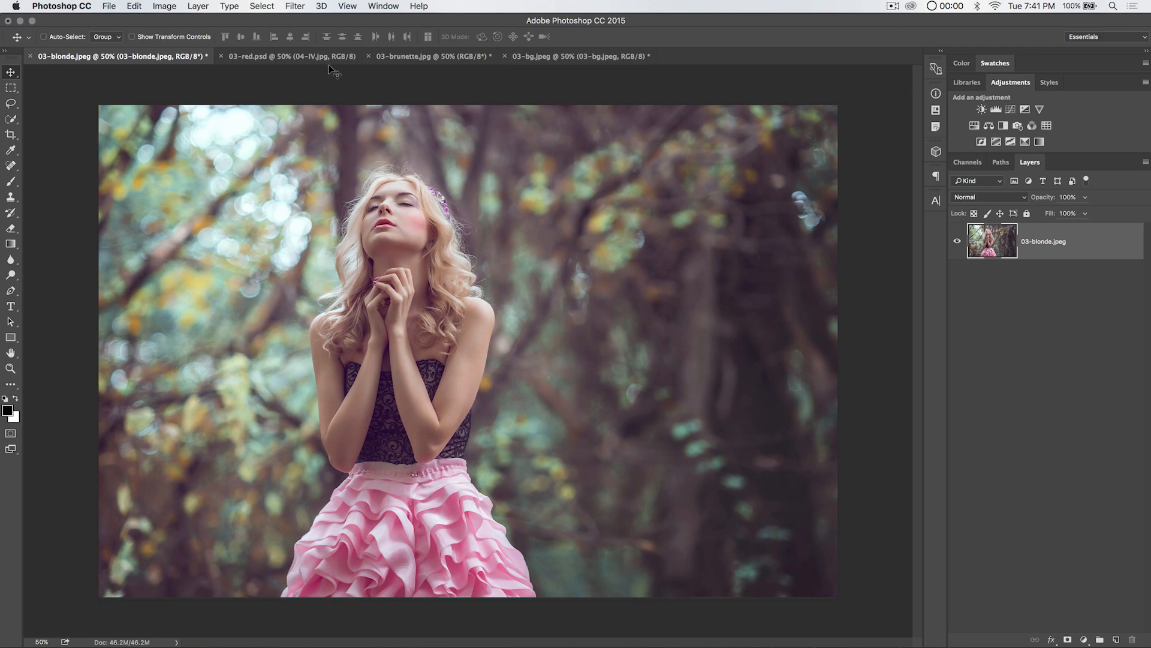
drag(322, 57, 292, 73)
click(12, 121)
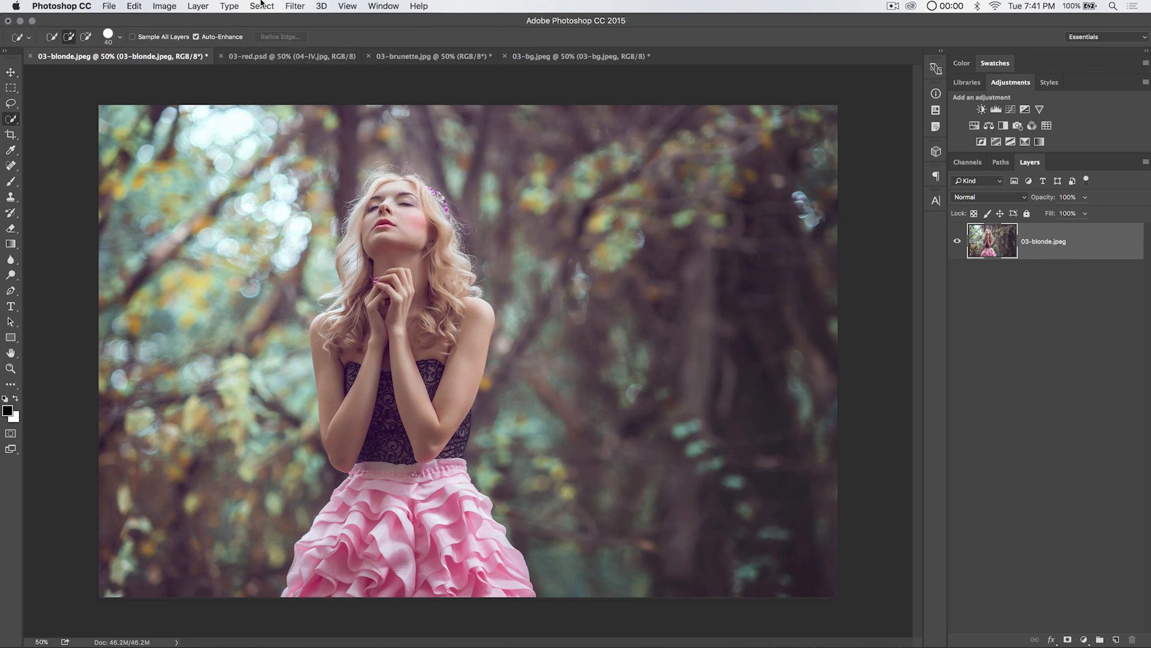
click(233, 7)
mouse_move(253, 10)
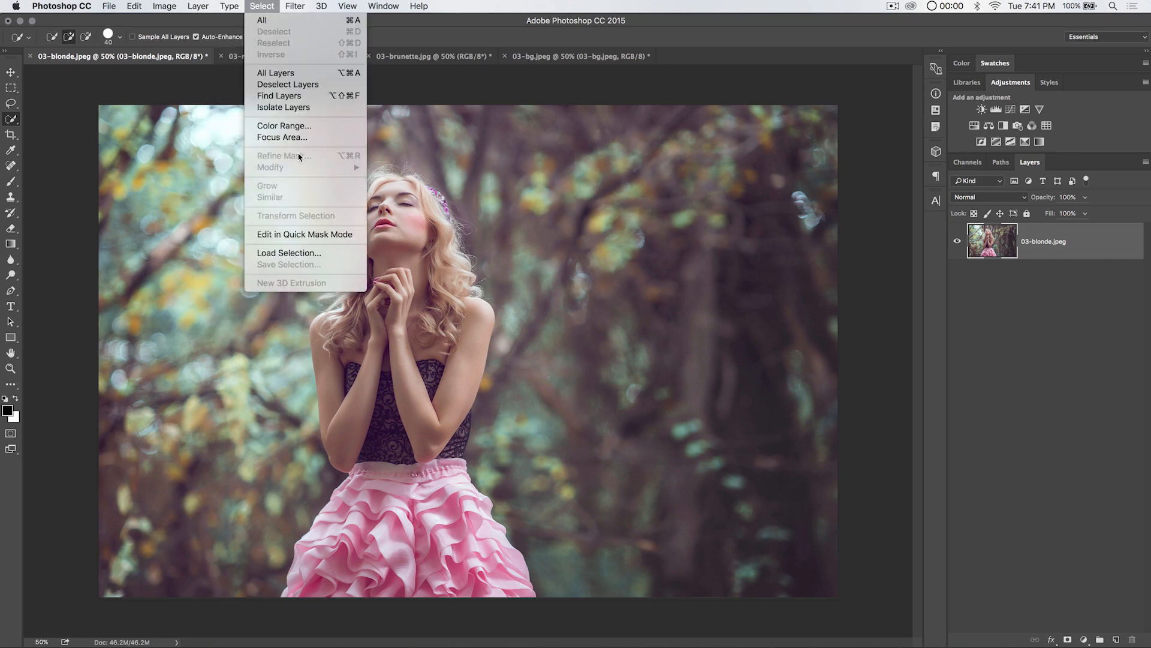
click(437, 81)
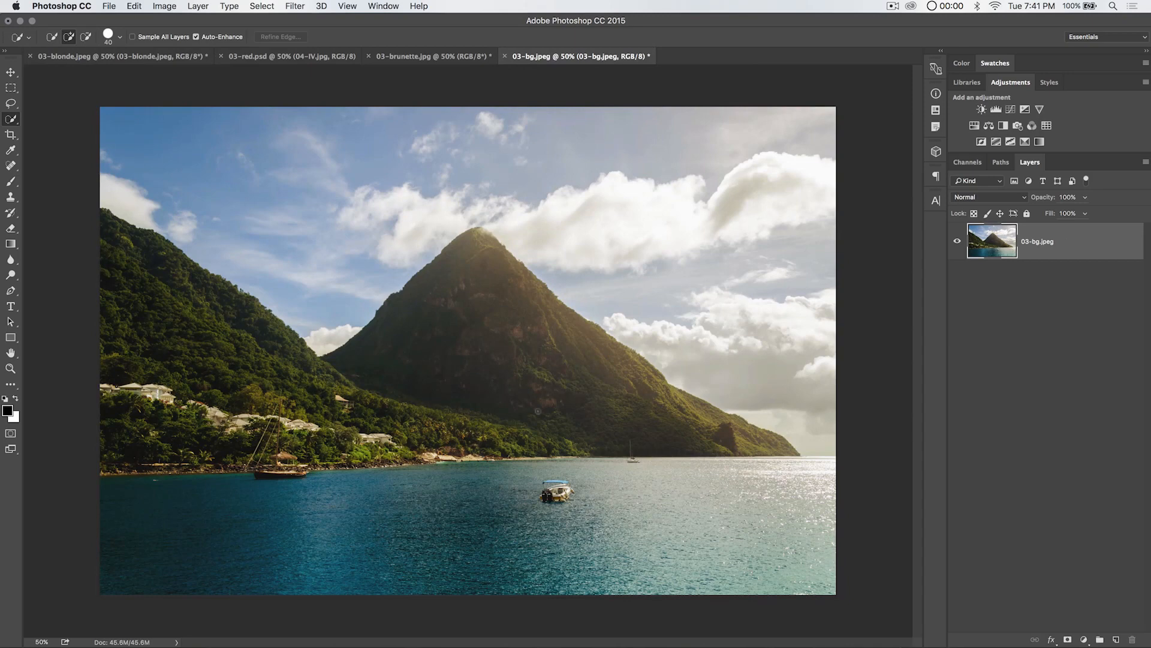
Step: Review the open redhead, brunette, blonde and background images, finishing on 03-blonde.jpeg
key(ctrl+Tab)
key(ctrl+Tab)
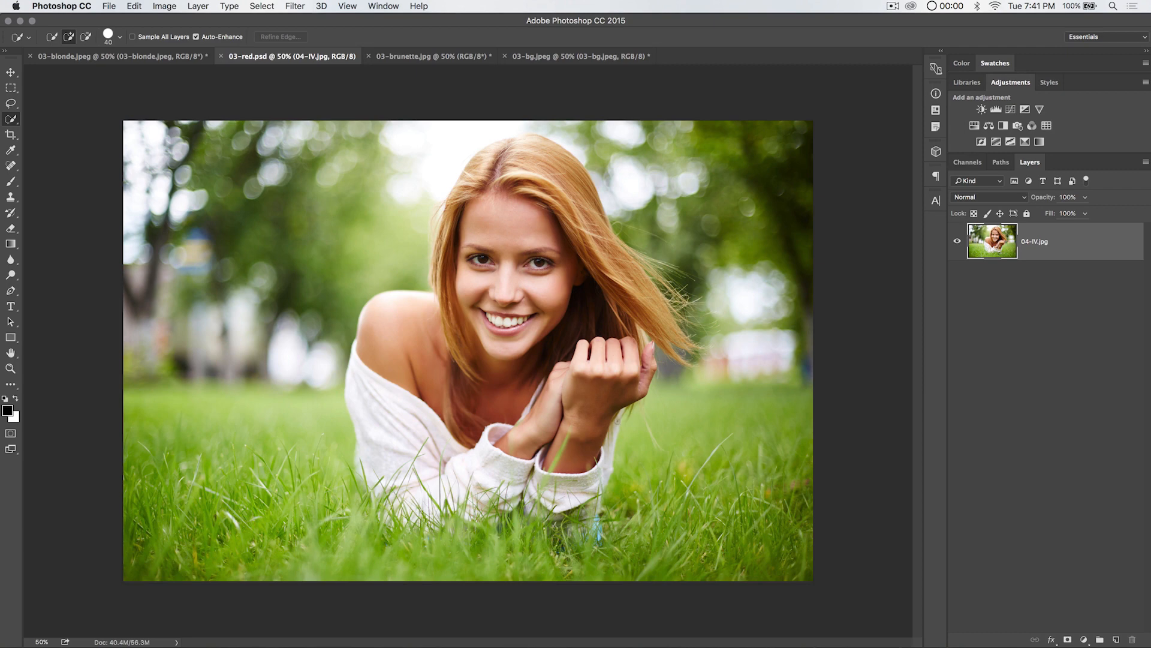
click(449, 56)
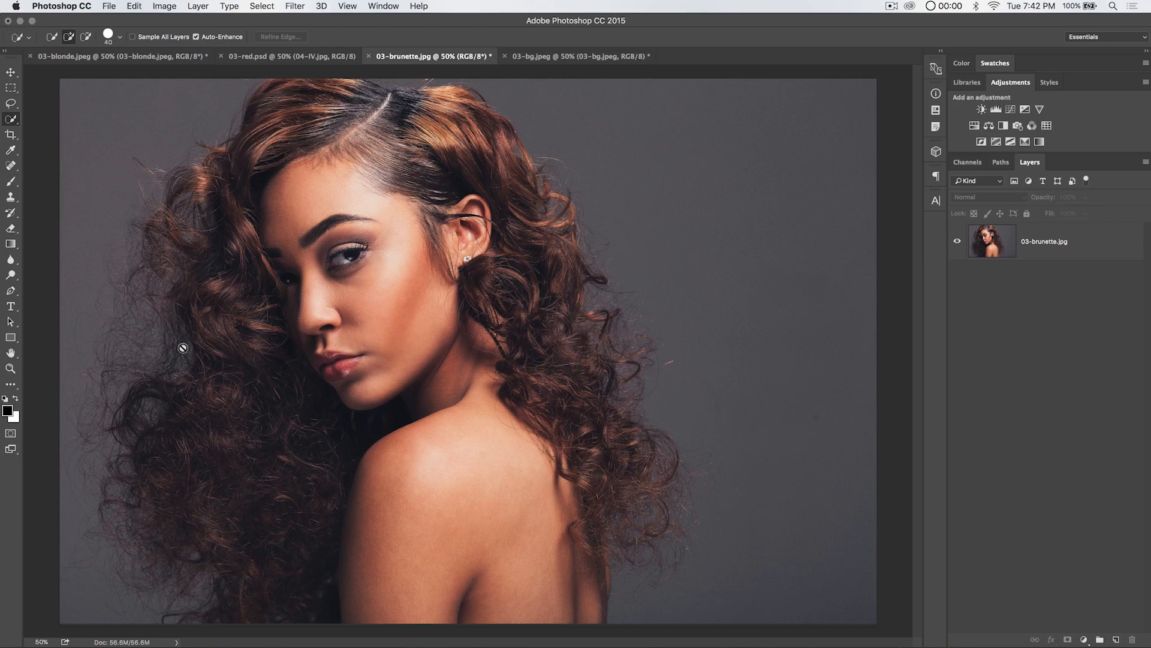
click(120, 56)
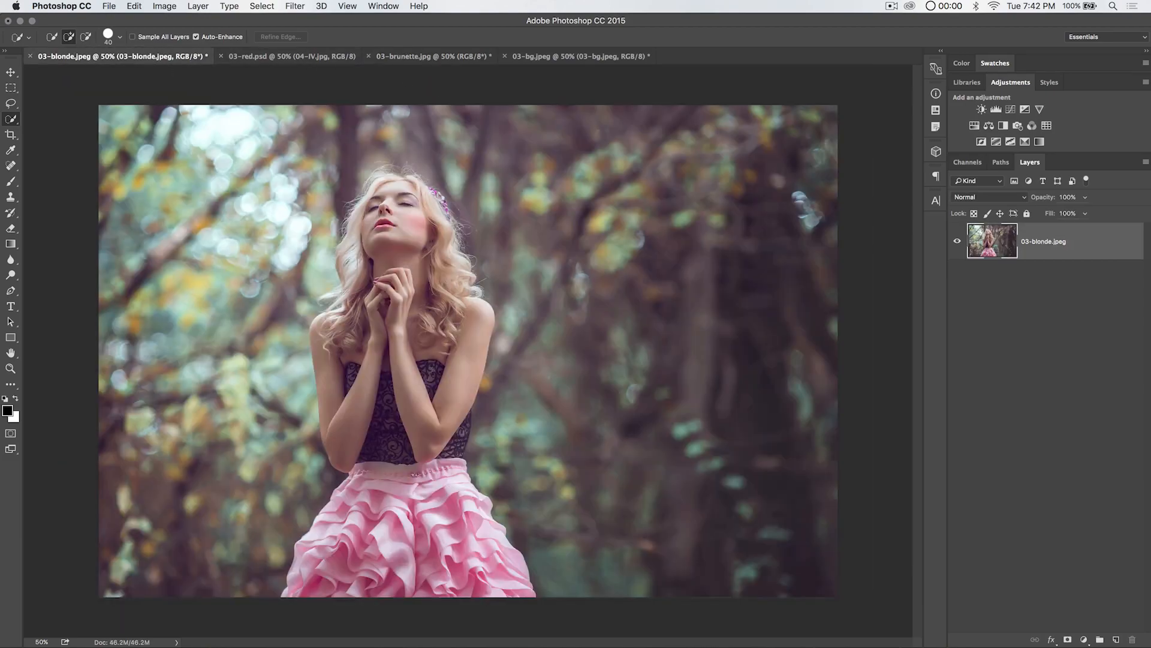
click(556, 55)
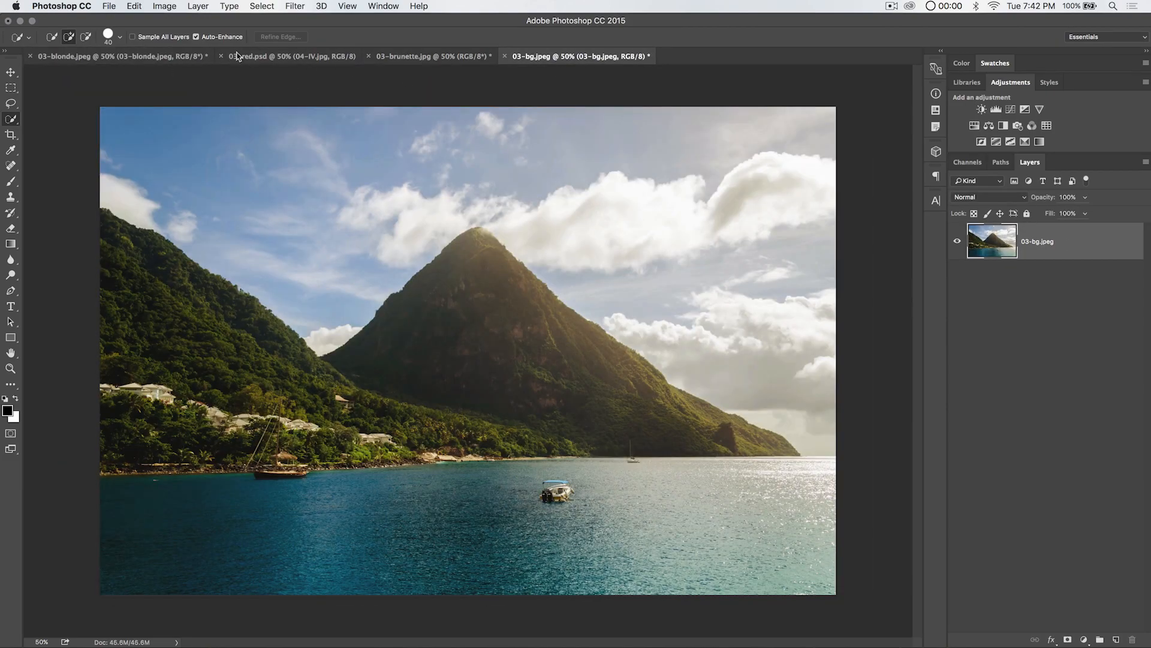
click(169, 55)
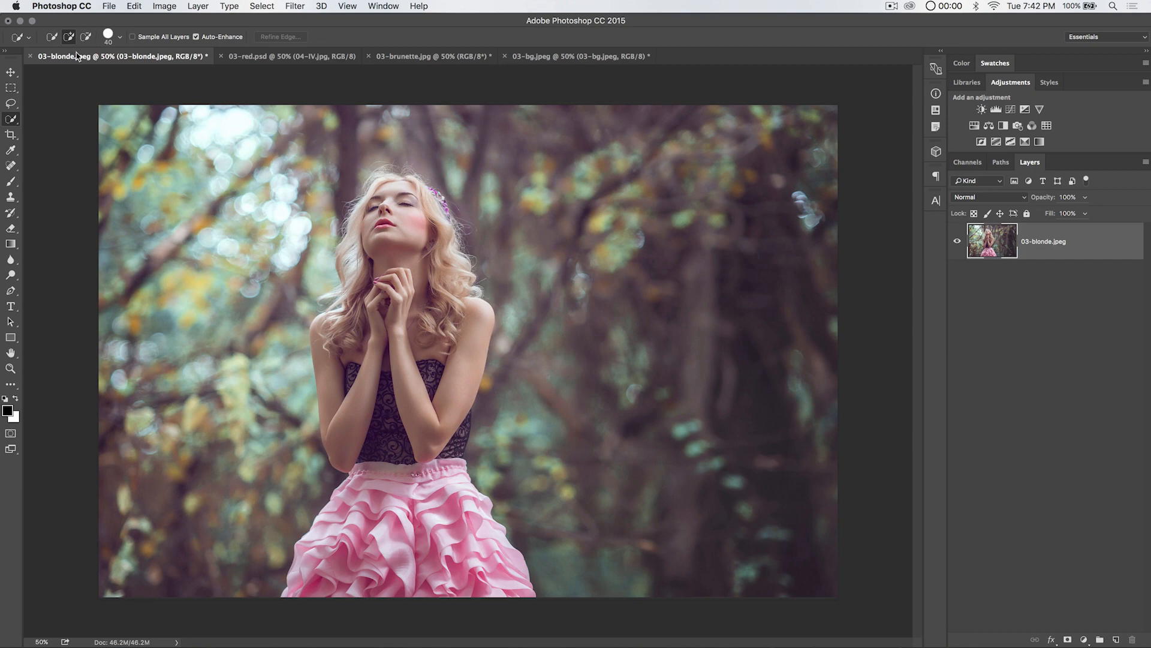
Step: Open Calculations for 03-blonde.jpeg and preview the Green channel in both sources with Multiply blending
click(17, 70)
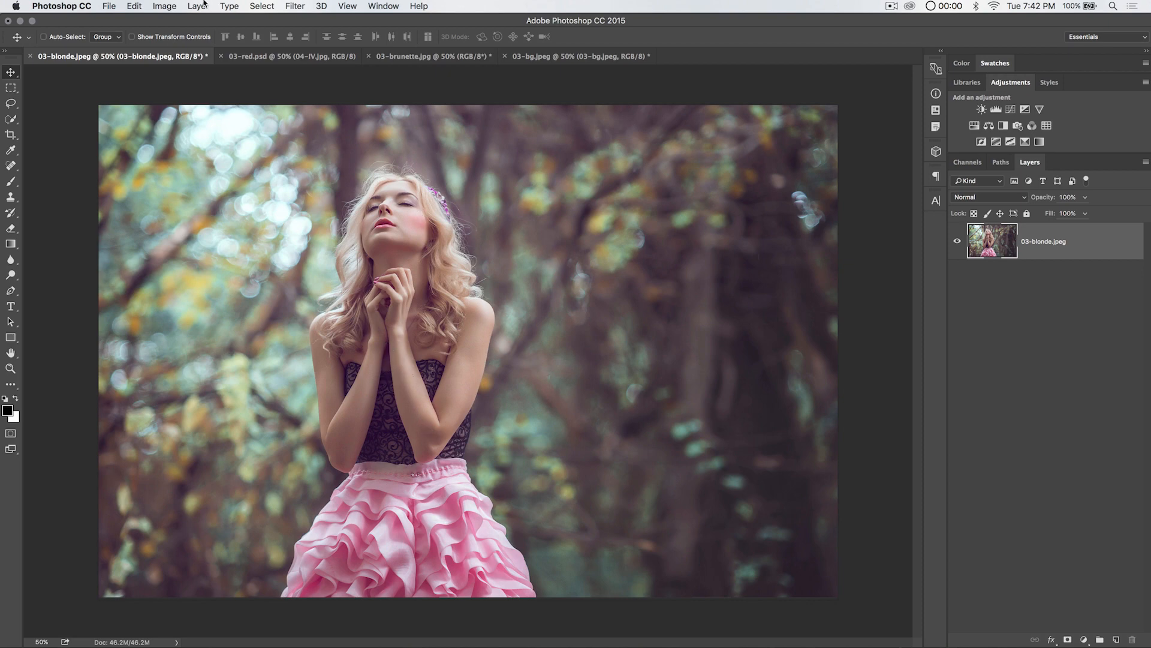
click(166, 6)
click(252, 195)
drag(756, 123, 615, 117)
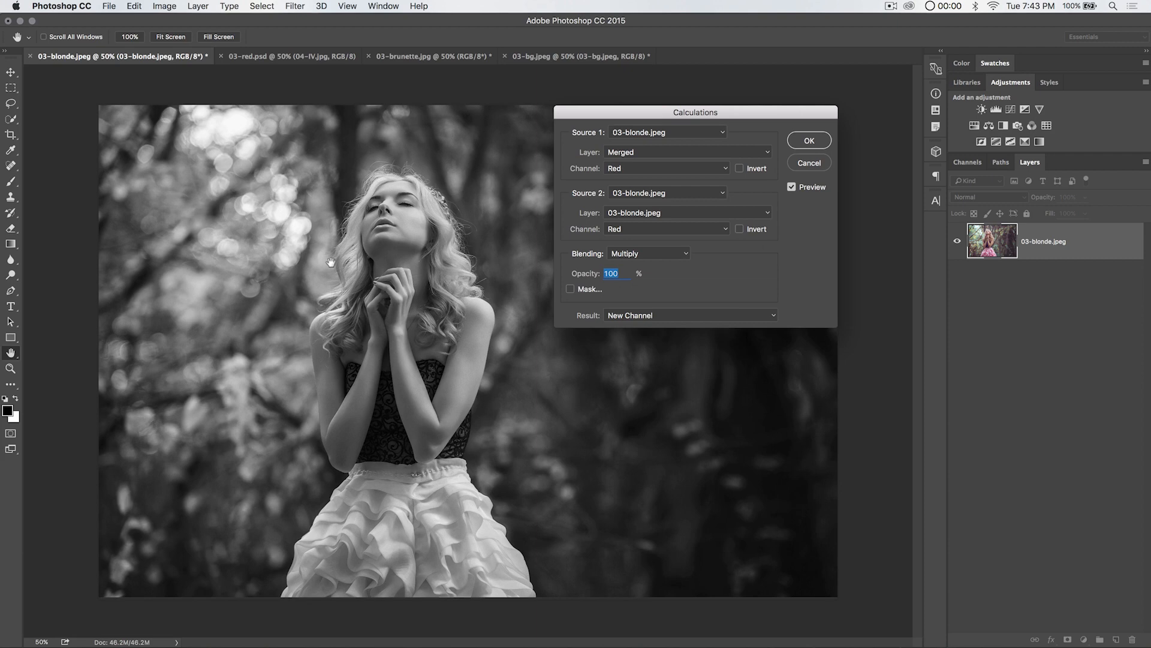
click(651, 169)
click(641, 177)
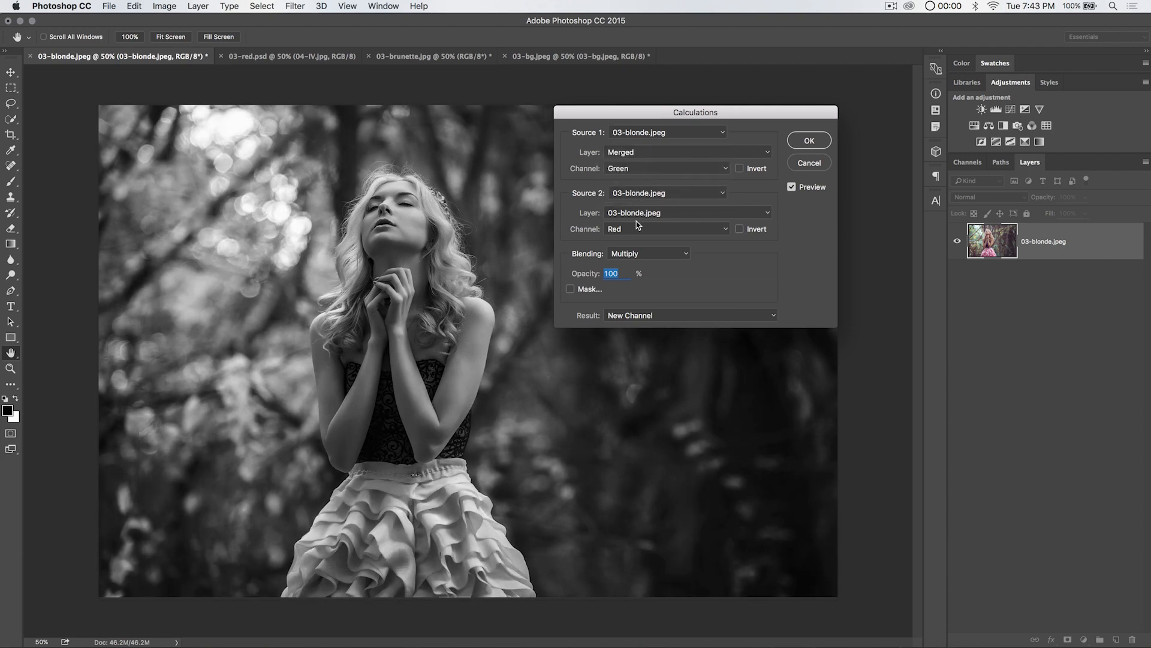
click(635, 228)
click(624, 238)
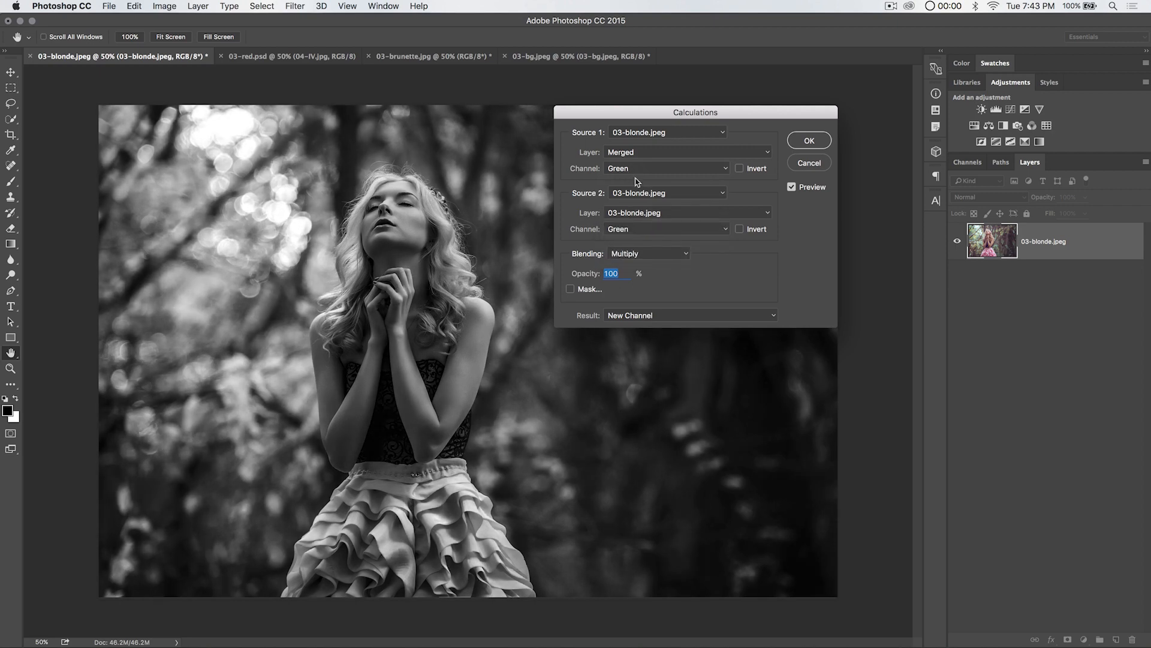
Step: Use the 03-blonde.jpeg layer for Source 1, preview the Blue channel in both sources with Multiply, and cancel Calculations
click(631, 257)
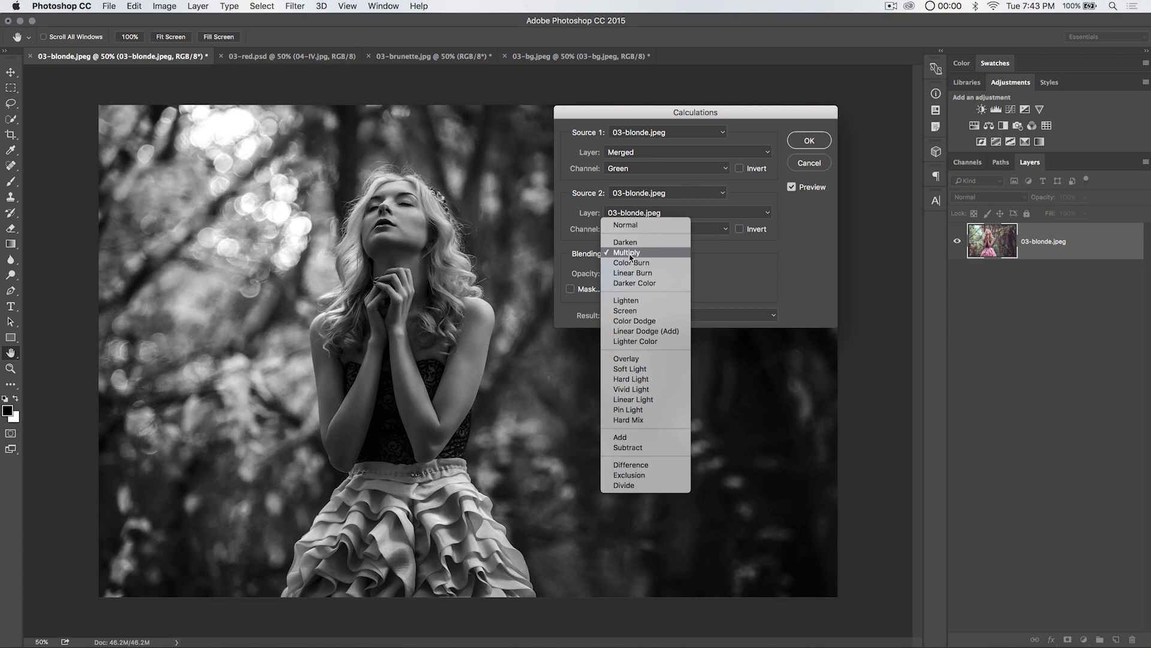
click(628, 252)
click(704, 151)
click(641, 169)
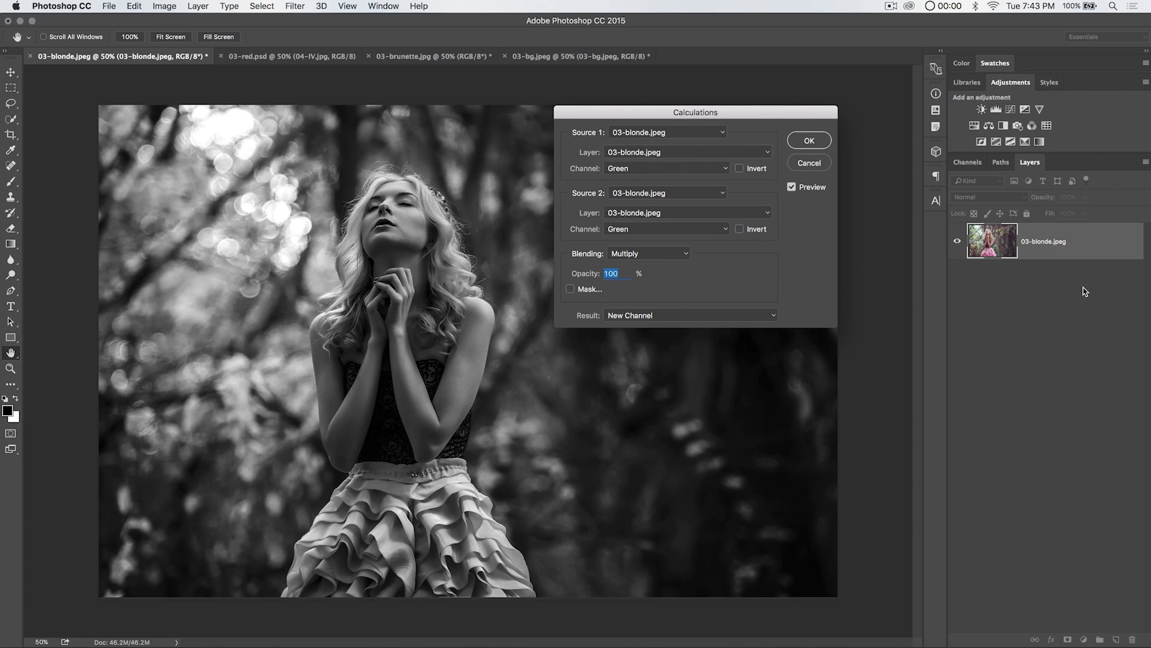
click(635, 230)
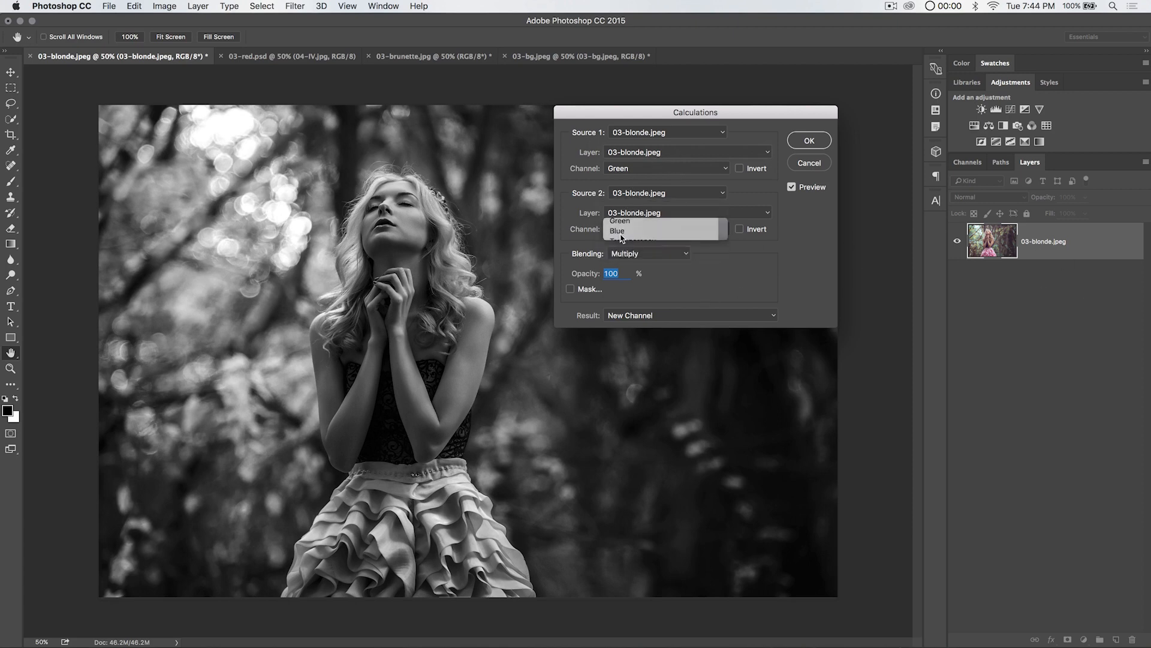
click(622, 239)
click(634, 168)
click(633, 177)
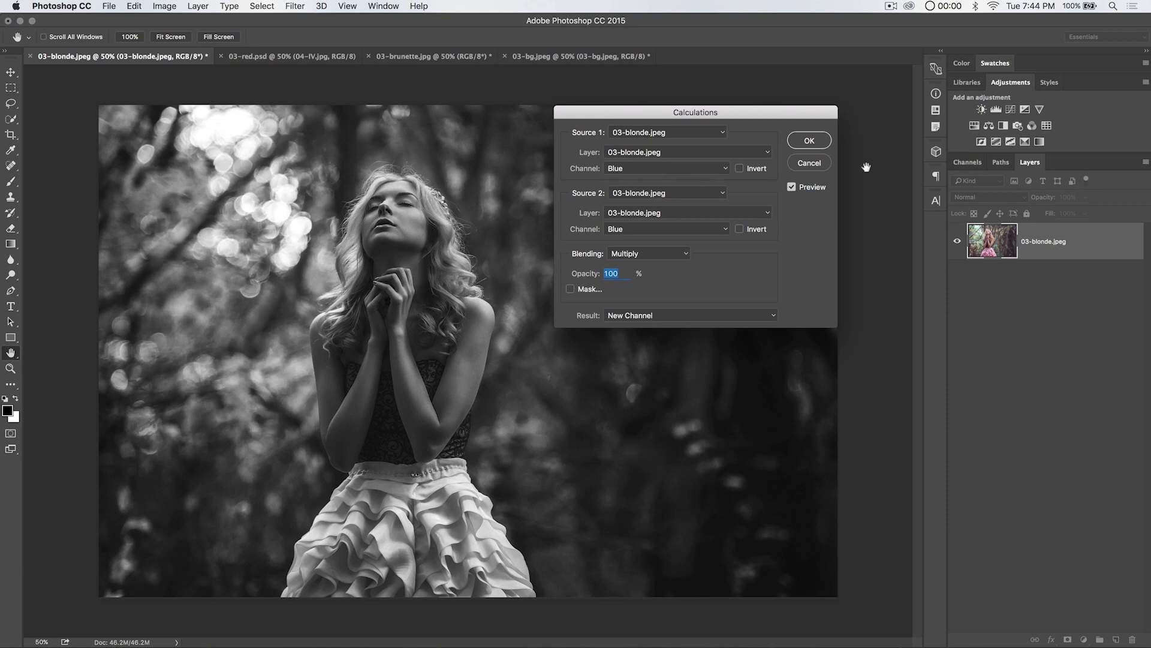
click(808, 162)
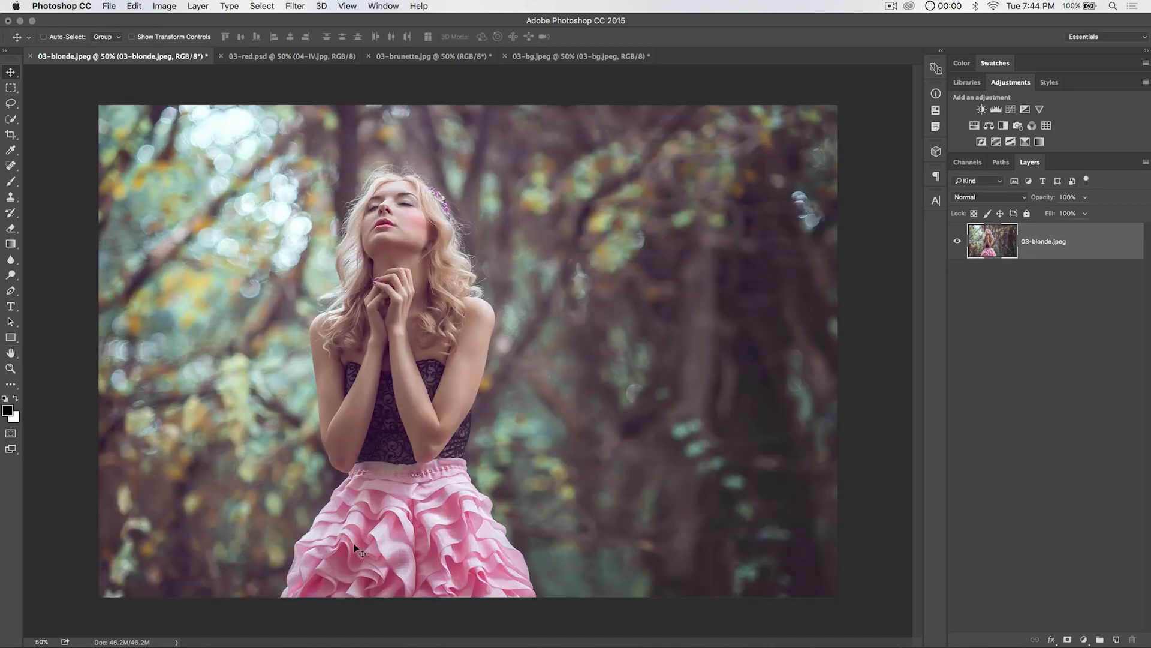
Step: Select the woman's body and skirt with Quick Selection, excluding the background beside the skirt, and add her head and inner hair with the Lasso
click(11, 165)
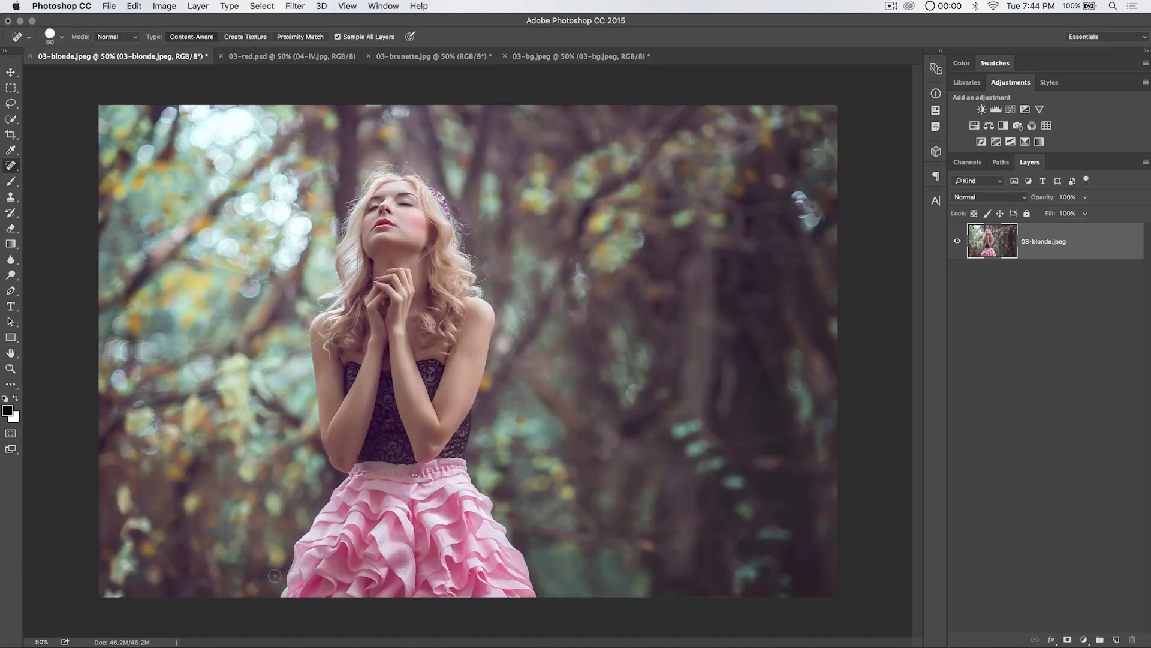
click(11, 119)
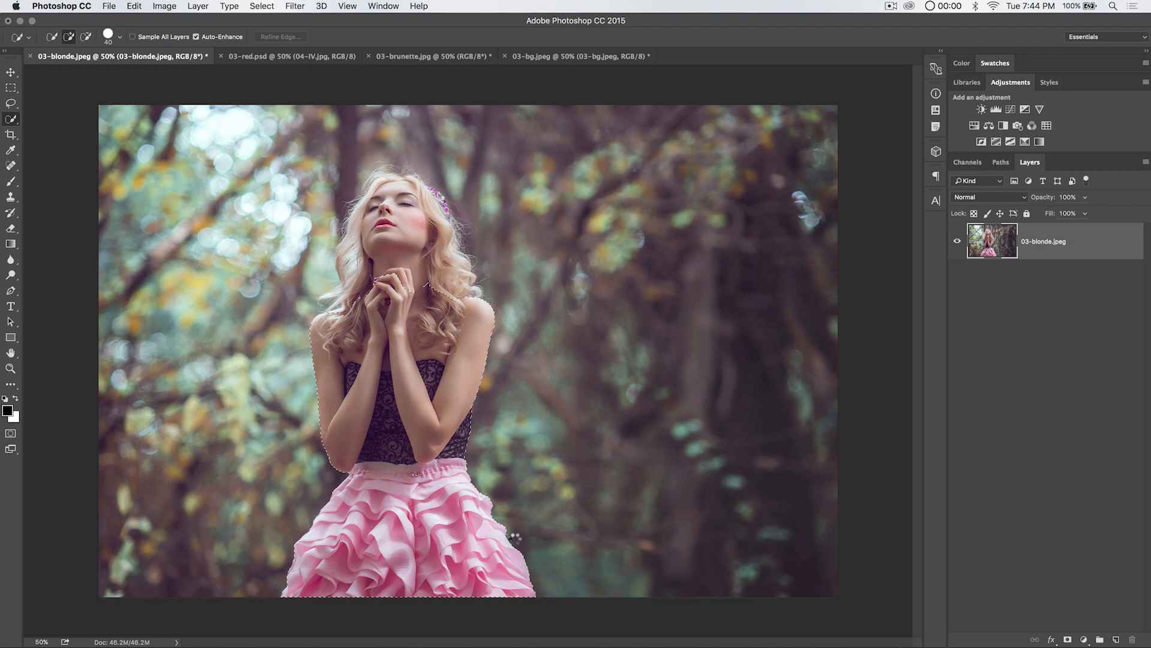
key(alt)
alt+click(520, 543)
click(11, 103)
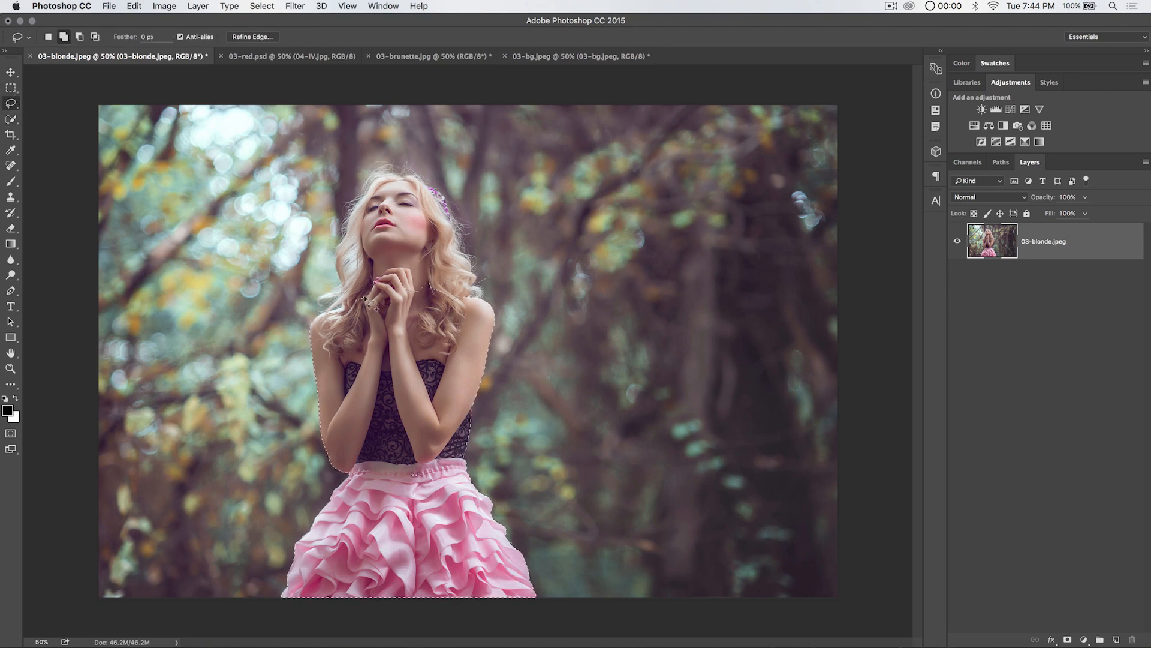
mouse_move(360, 205)
mouse_down()
mouse_move(394, 180)
mouse_move(415, 186)
mouse_move(470, 303)
mouse_move(423, 322)
mouse_move(360, 297)
mouse_up()
Step: Save the selection as a new channel named "body"
right_click(414, 296)
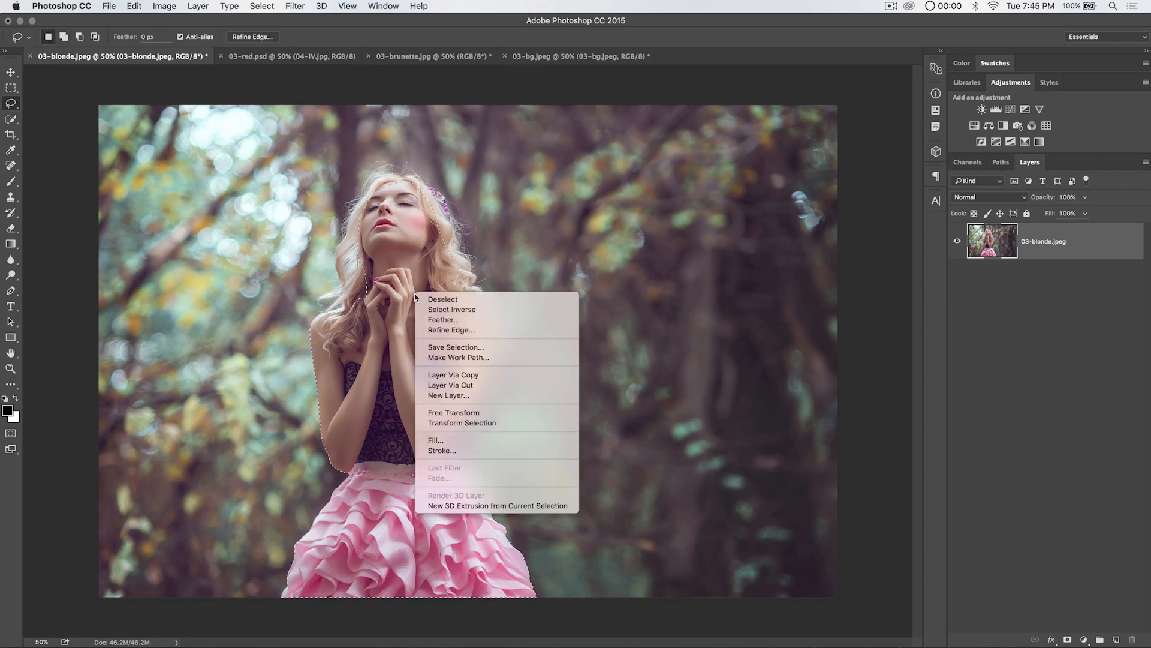
click(456, 348)
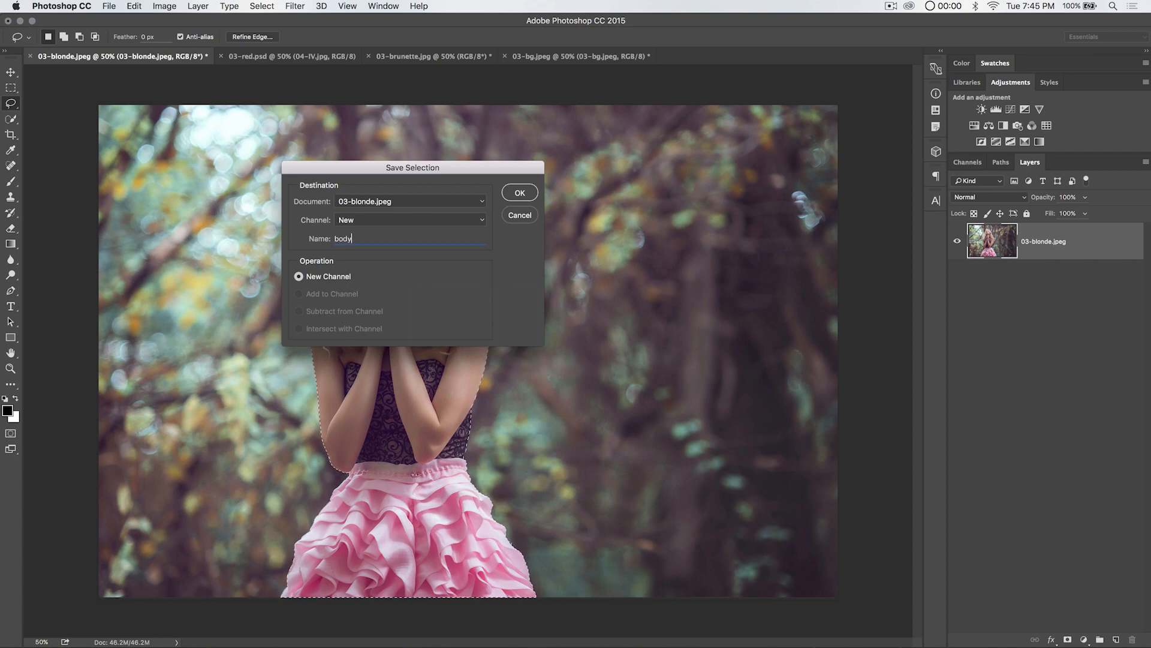
key(Return)
Step: View the body channel's mask on its own and clear the active selection
click(969, 164)
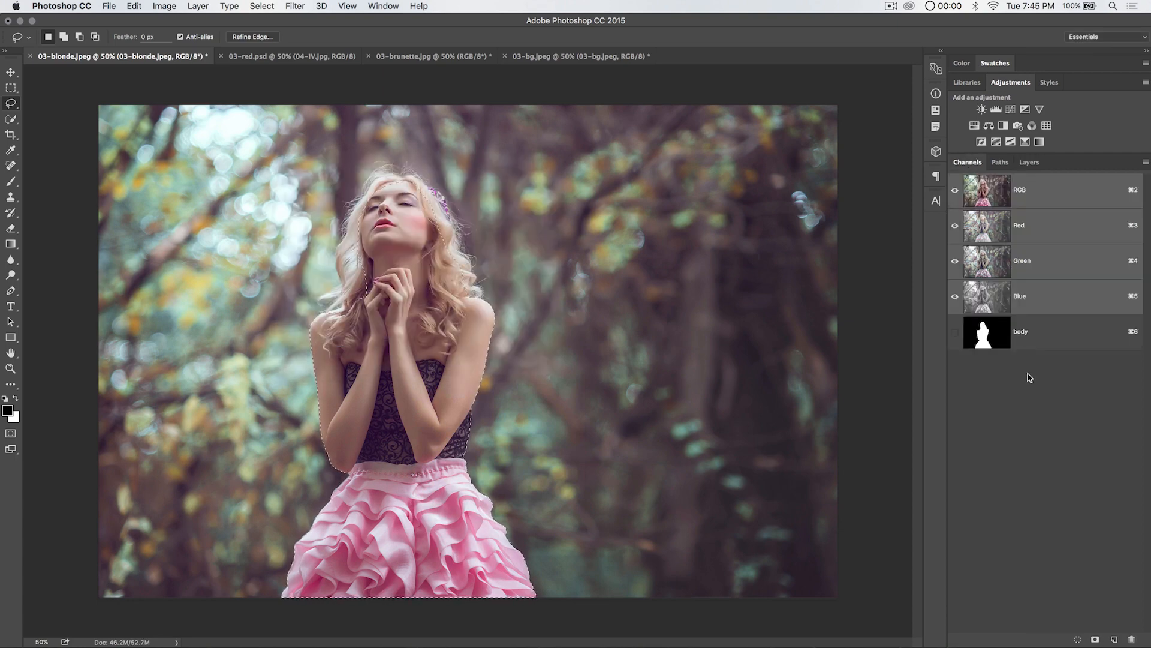
click(988, 341)
key(x)
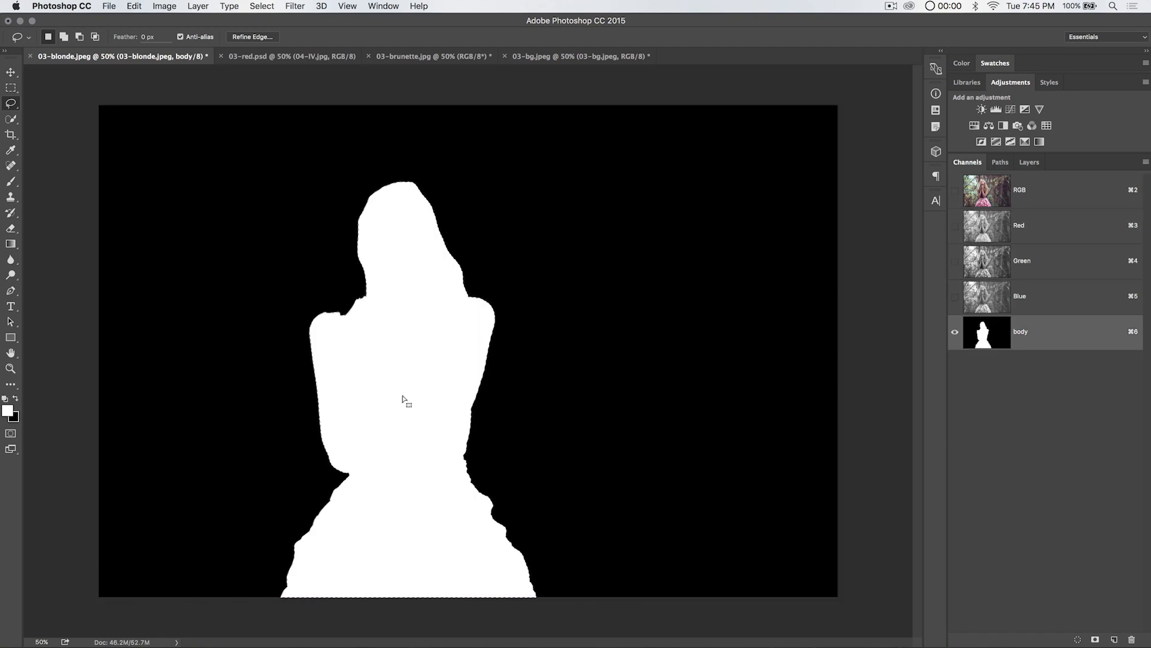
click(252, 6)
click(266, 32)
Step: Reload the body channel as a selection over the RGB composite, and deselect it before returning to the layers
super+click(1002, 333)
click(984, 193)
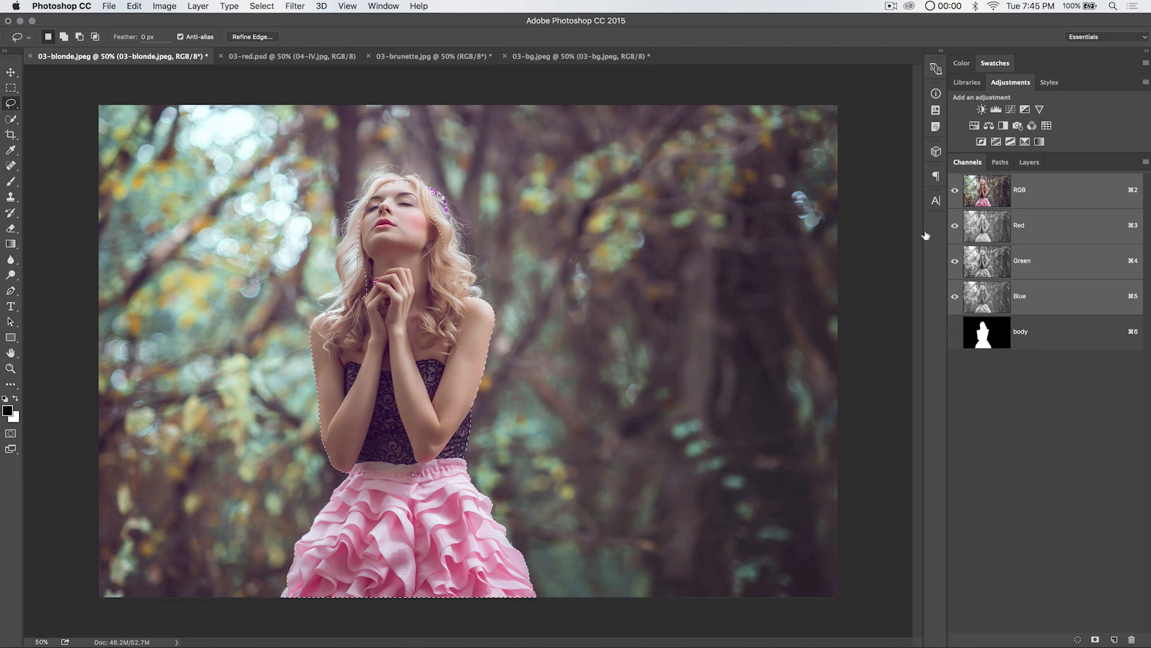
click(542, 239)
click(1026, 162)
Step: Set up Calculations with the Red channel in both sources and Add blending
click(165, 6)
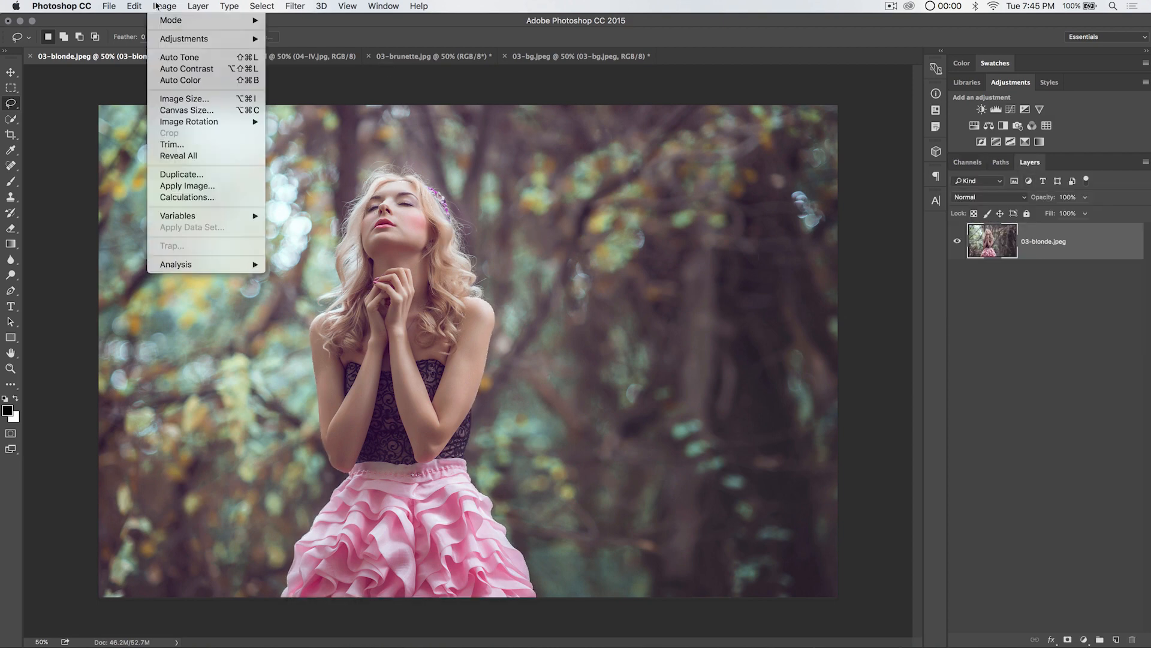
click(207, 198)
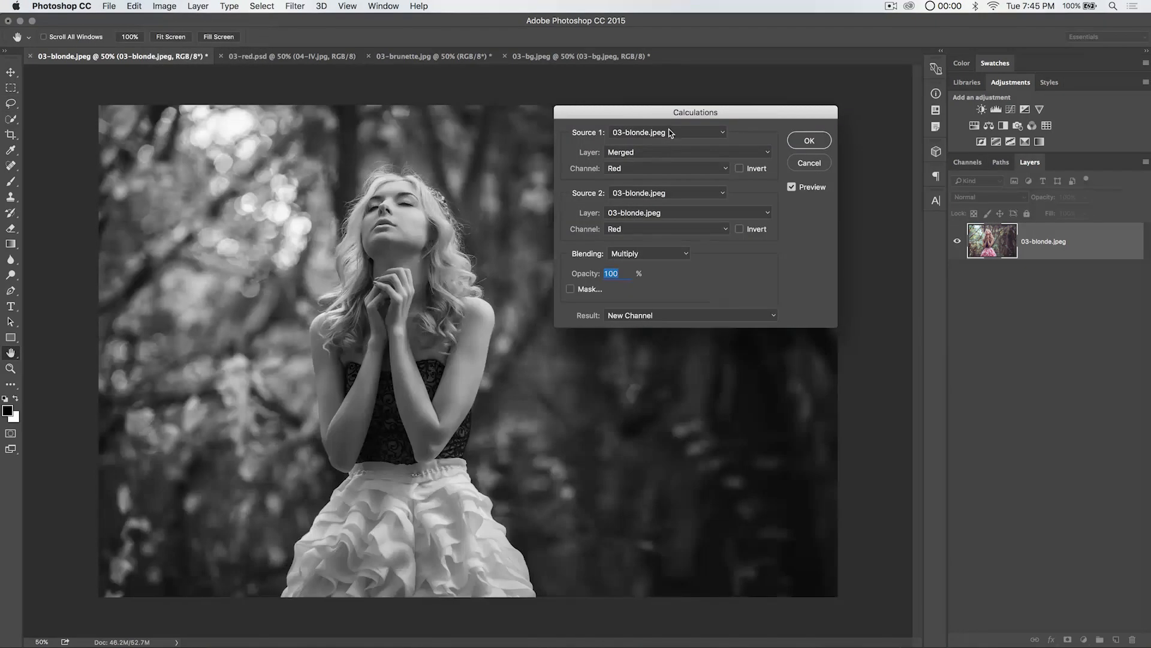
drag(670, 112, 628, 113)
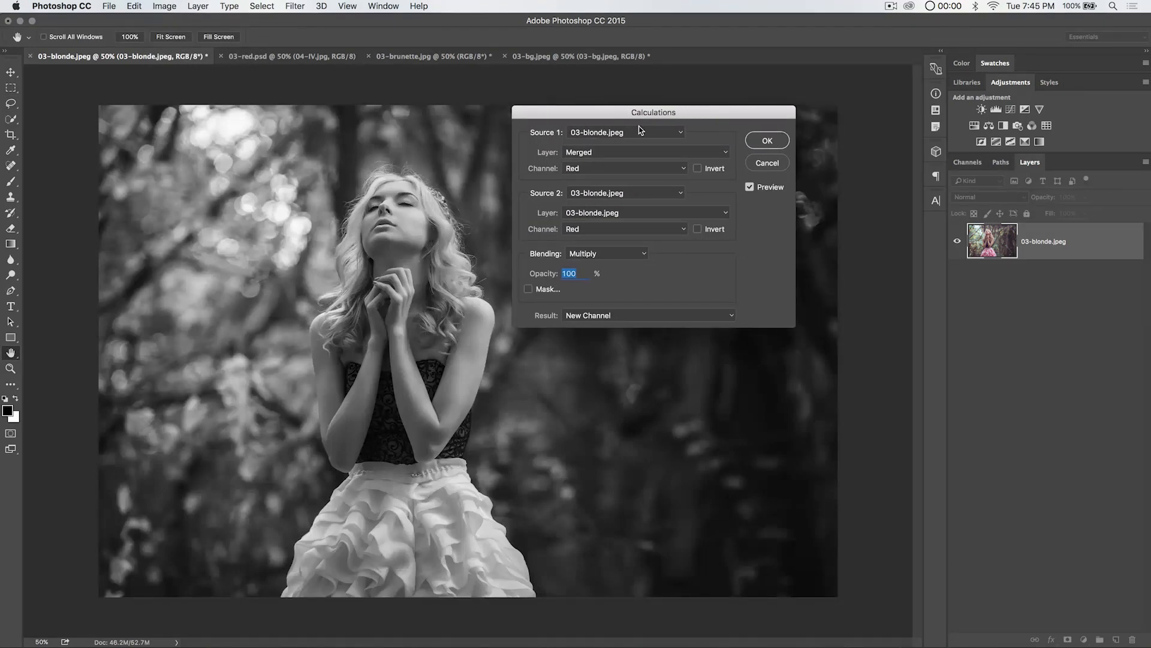
click(620, 168)
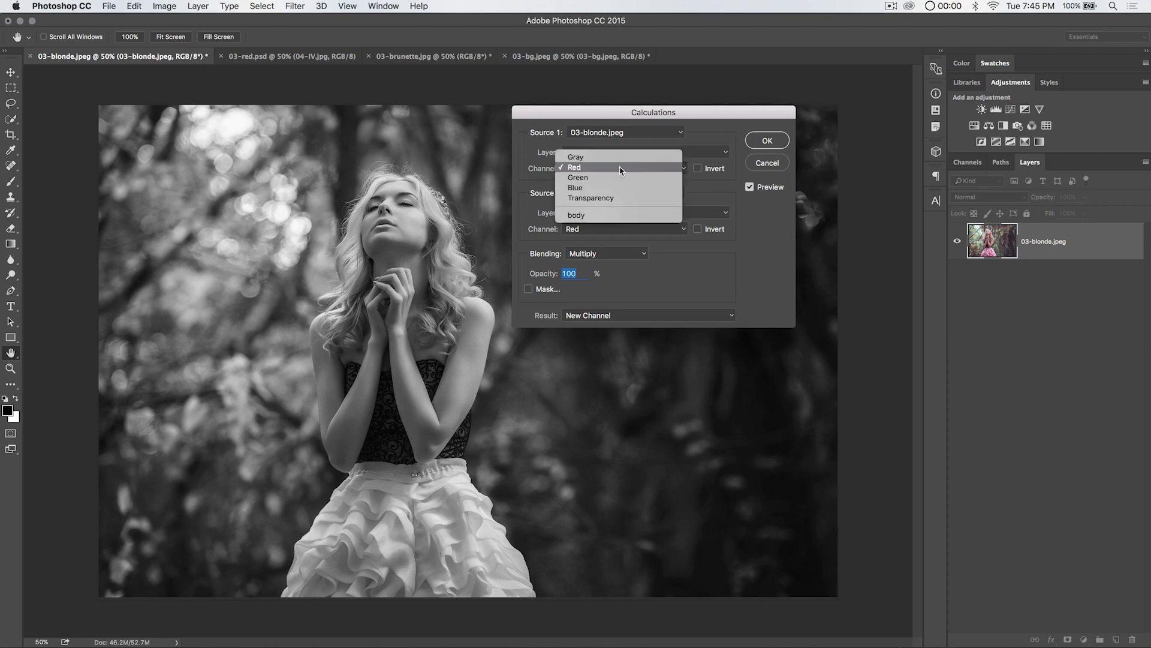
click(611, 171)
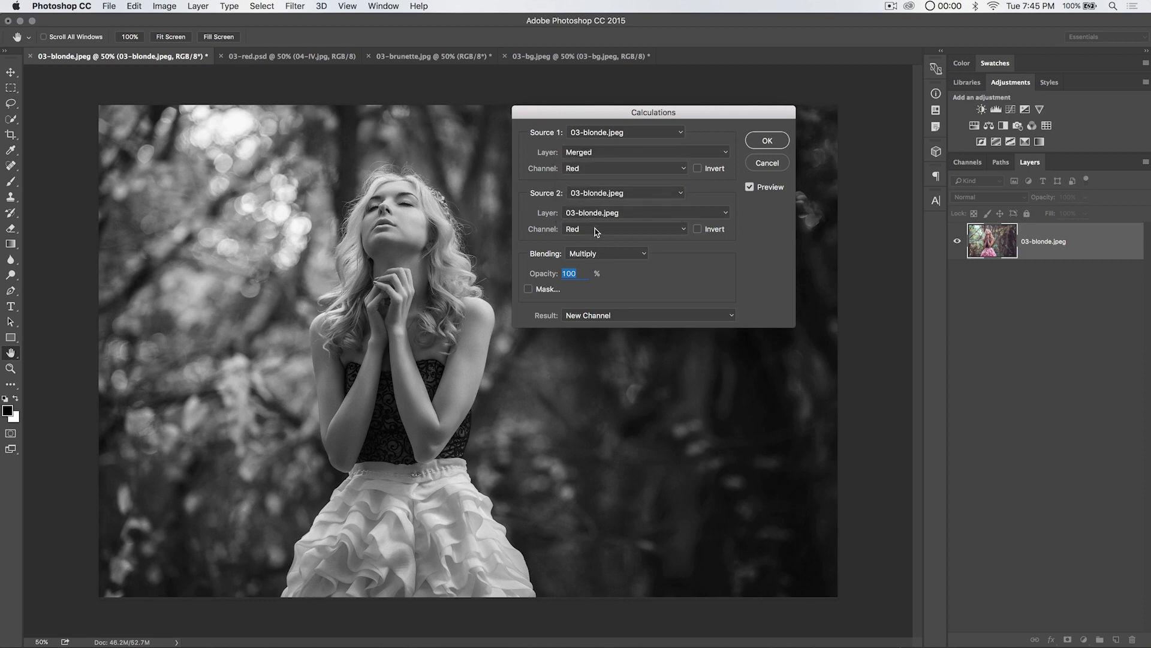
click(603, 254)
click(590, 439)
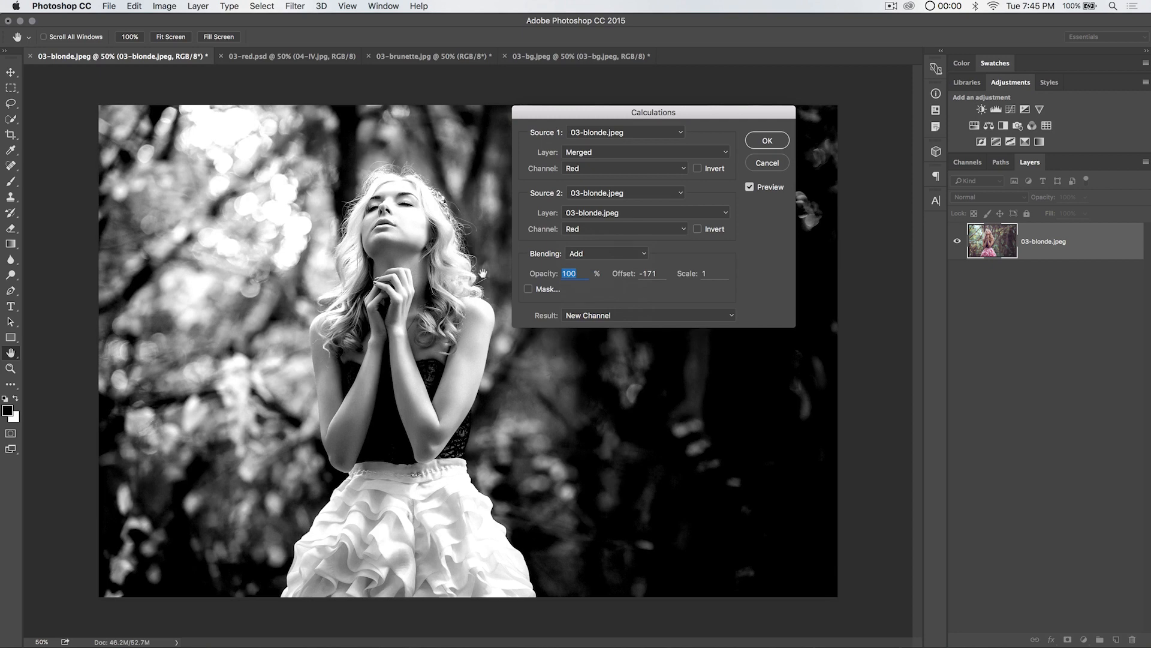
Step: Preview the Green channel in both Calculations sources with Add blending
click(645, 168)
click(612, 178)
click(613, 230)
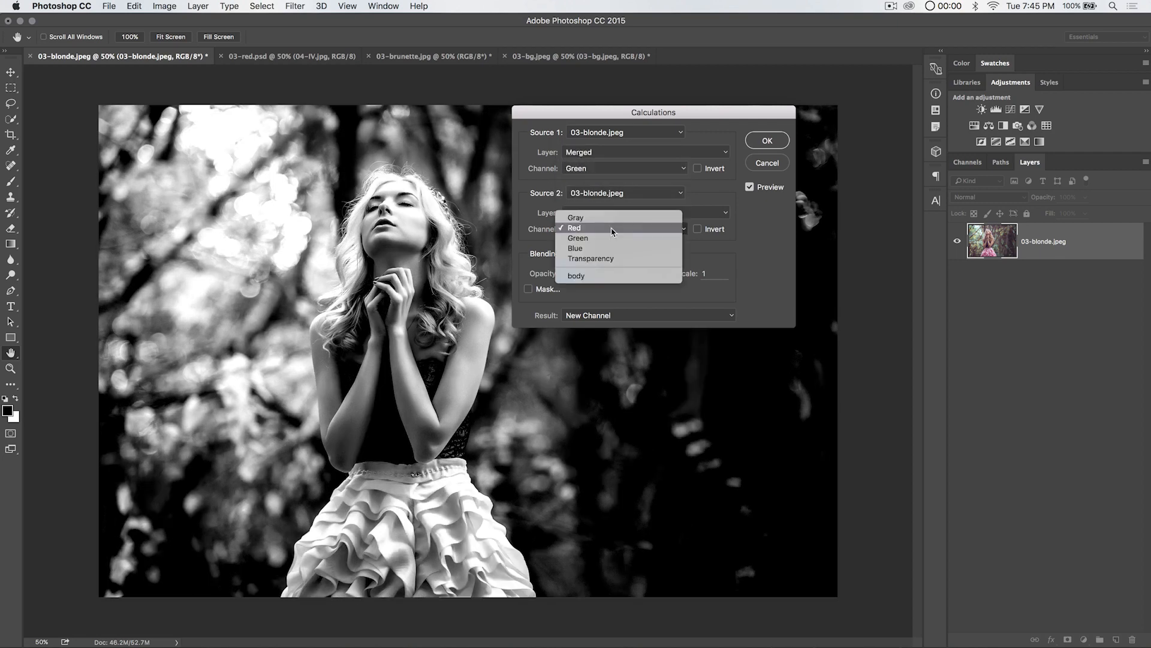
click(612, 238)
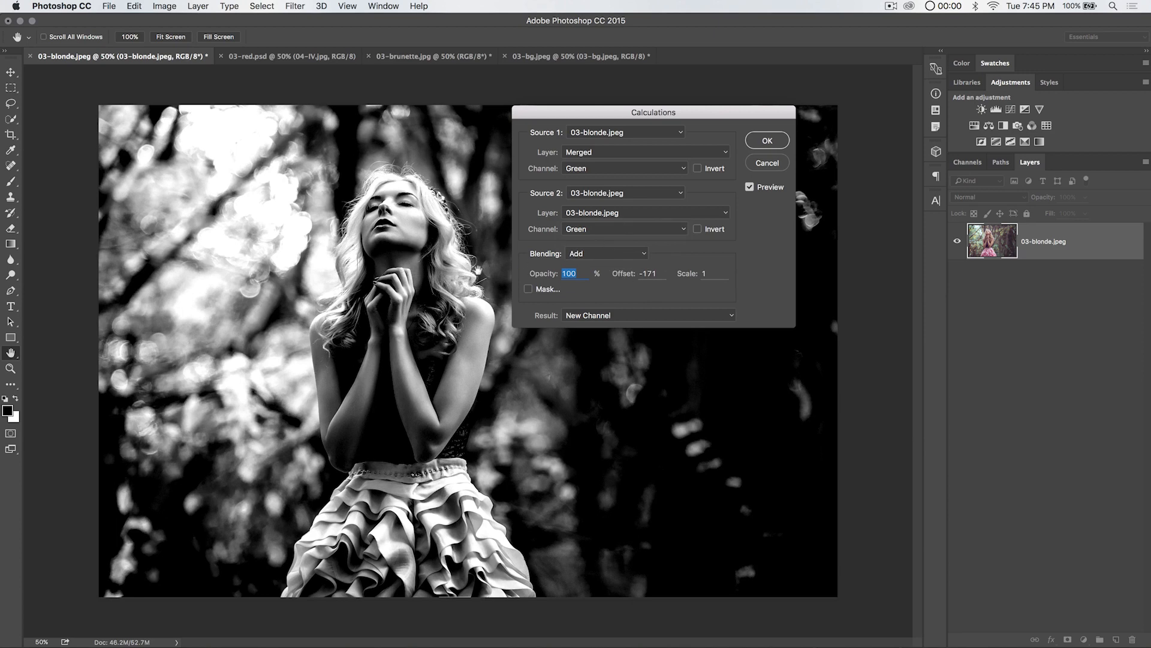
Step: Preview the Blue channel in both Calculations sources with Add blending
click(601, 170)
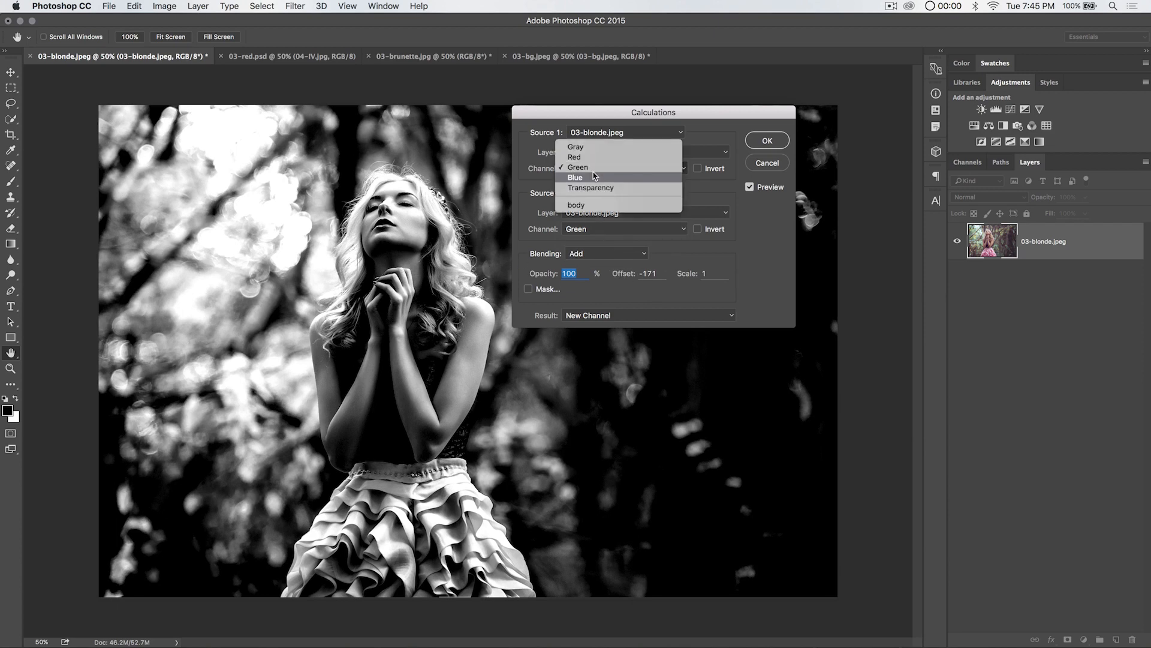
click(626, 181)
click(614, 227)
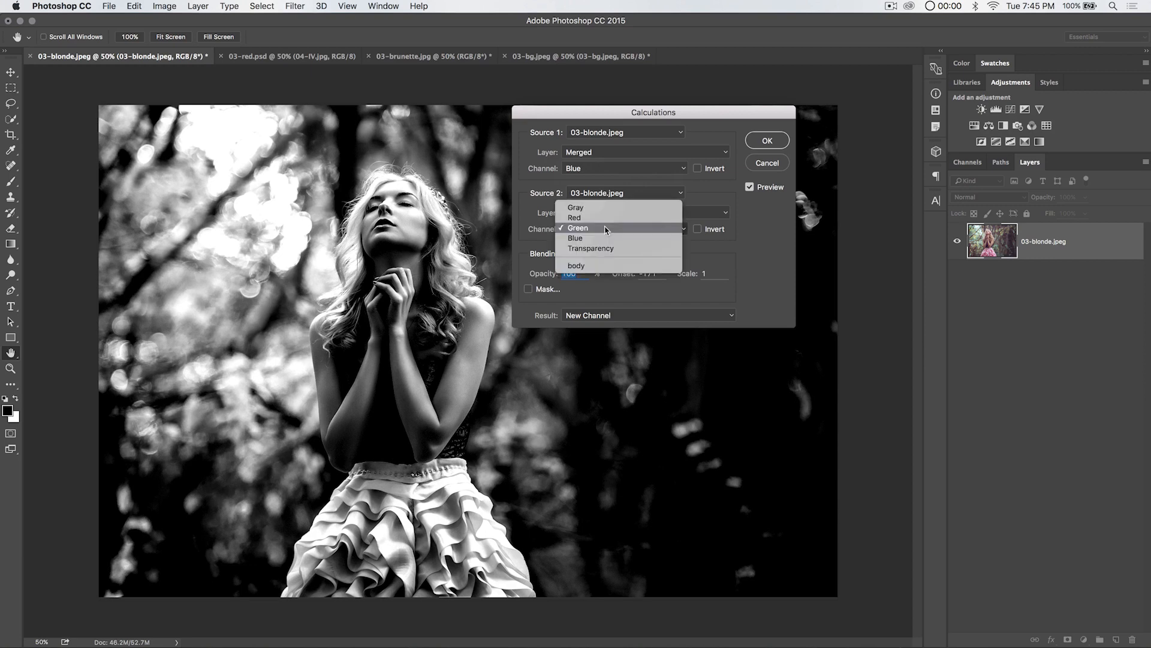
click(595, 240)
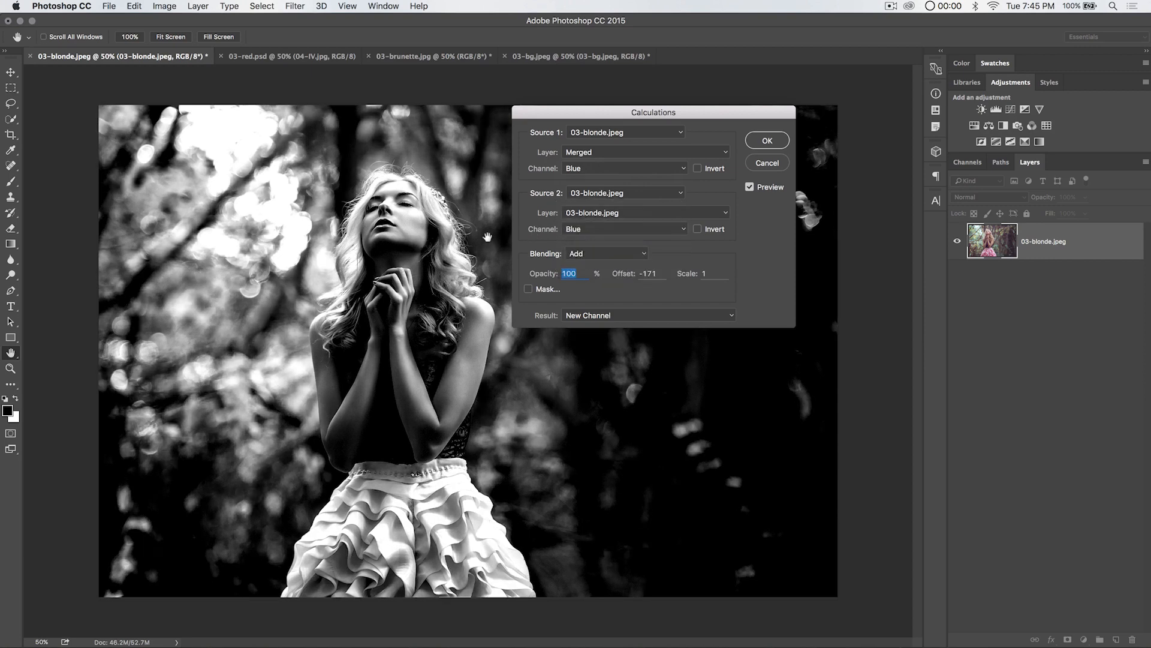
Step: Set both Calculations source channels to Red
click(628, 171)
click(612, 146)
click(606, 230)
click(602, 196)
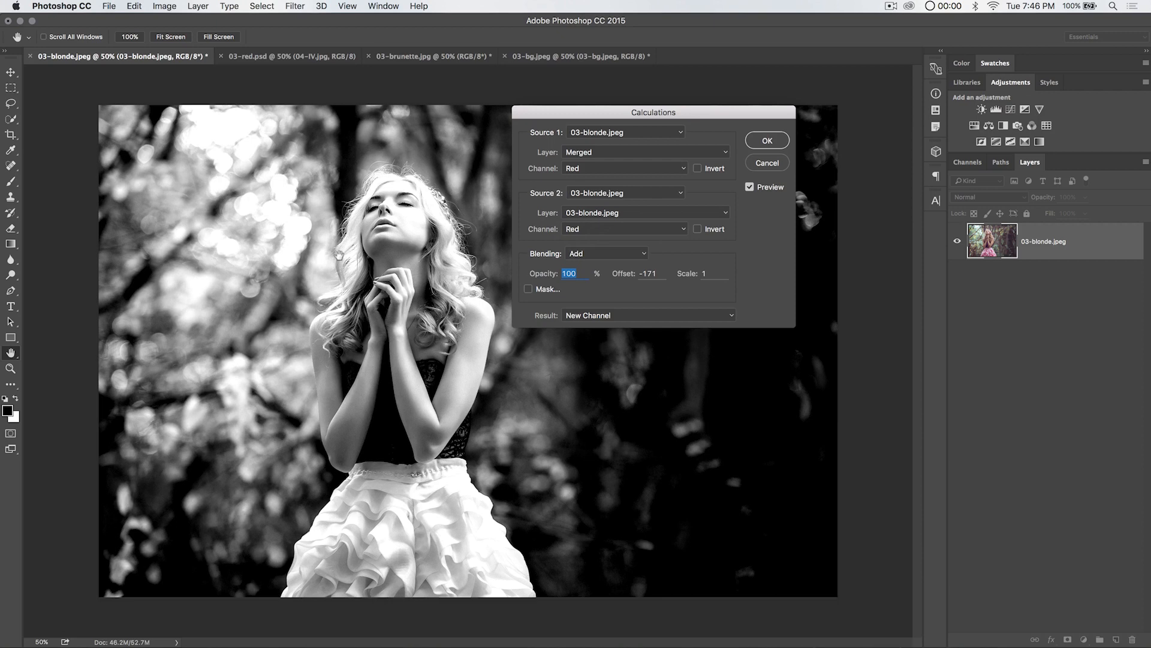
Step: Try Calculations offsets of 0, -255 and 255 to compare their effect on the preview
double_click(706, 273)
drag(624, 273, 722, 282)
key(Tab)
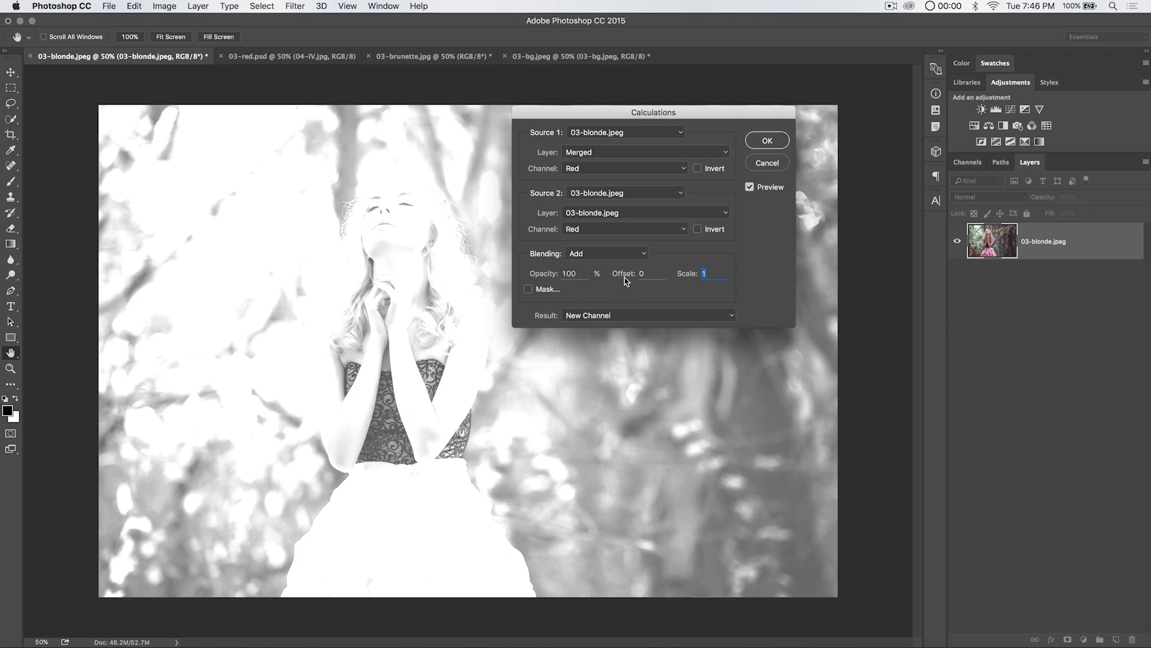
drag(624, 274, 604, 290)
text(-255)
key(Tab)
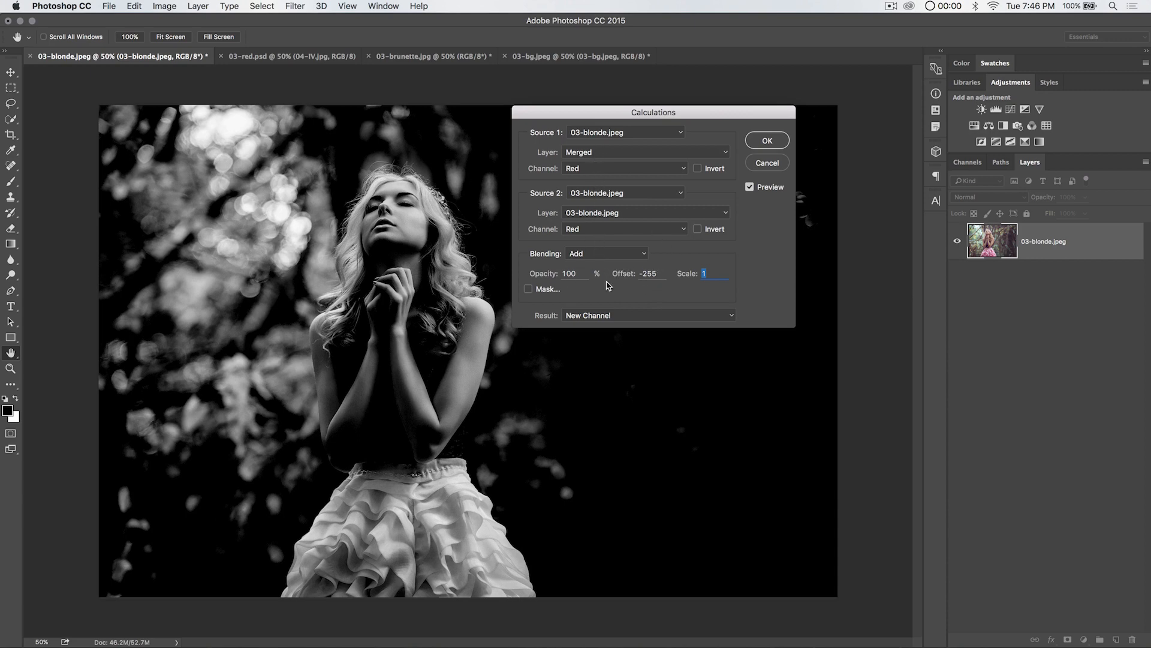
drag(623, 275, 1006, 280)
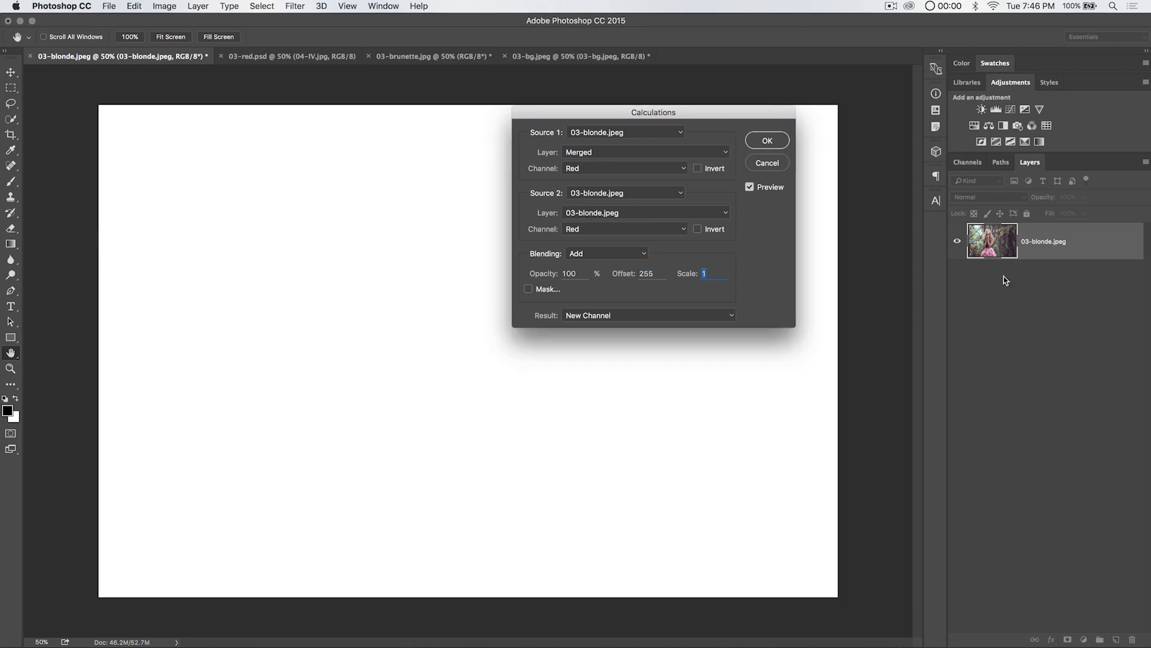
Step: Set the Calculations offset to -209 with scale 1 and create the result as a new channel
drag(627, 274, 599, 274)
text(-103)
key(Tab)
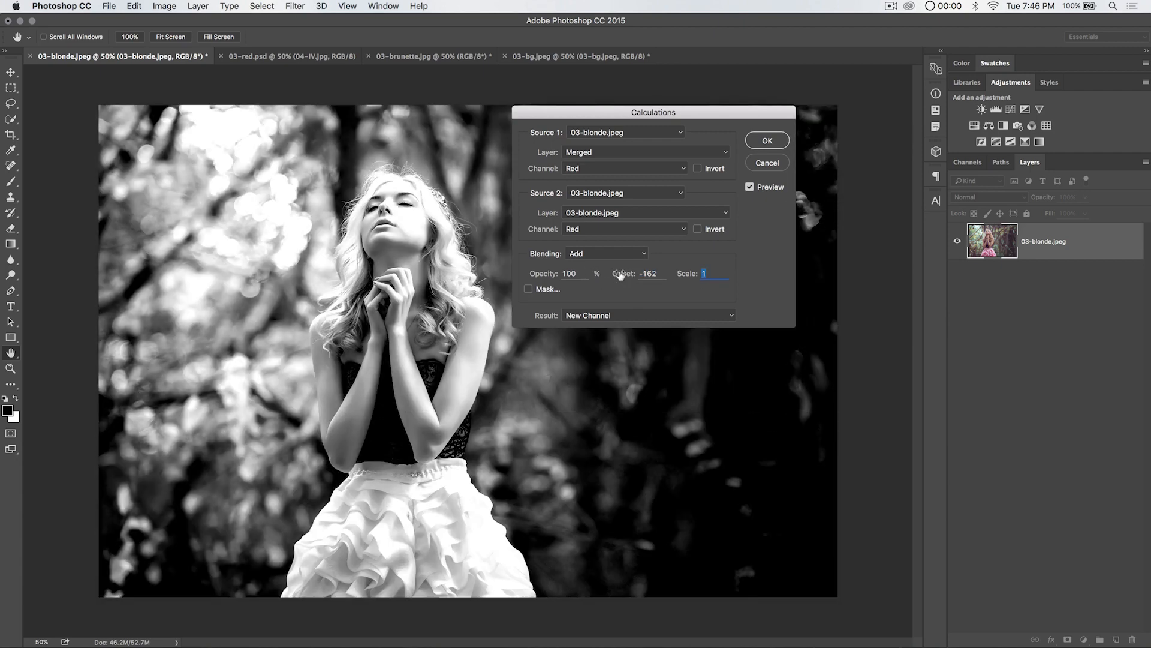
drag(625, 273, 628, 274)
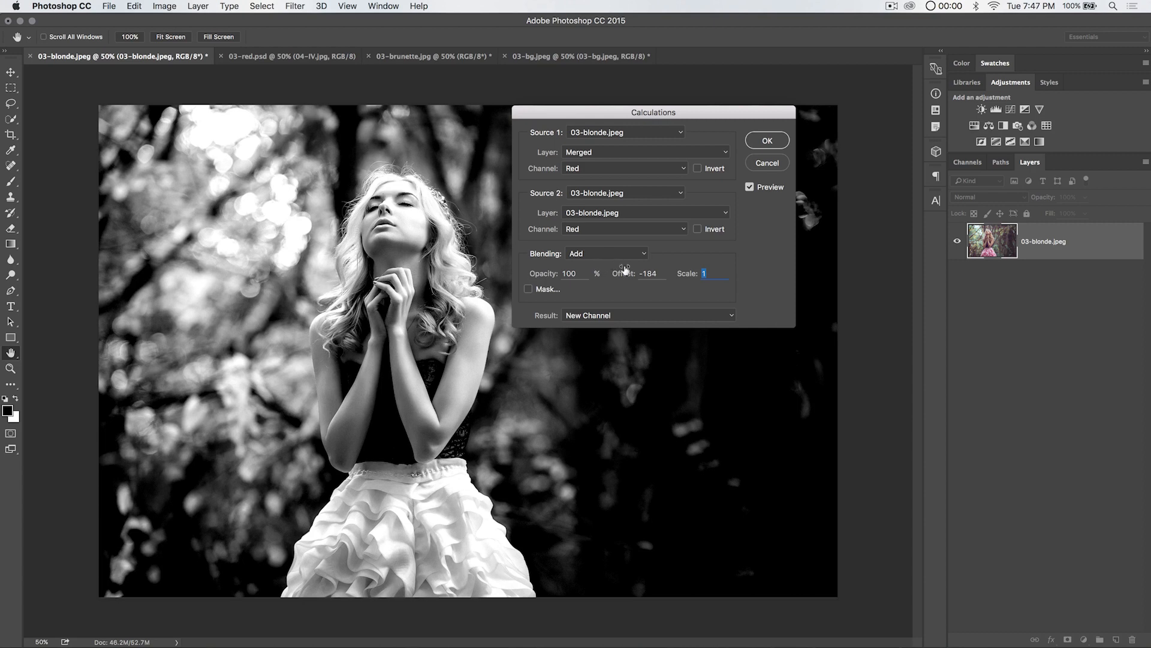
drag(629, 274, 621, 274)
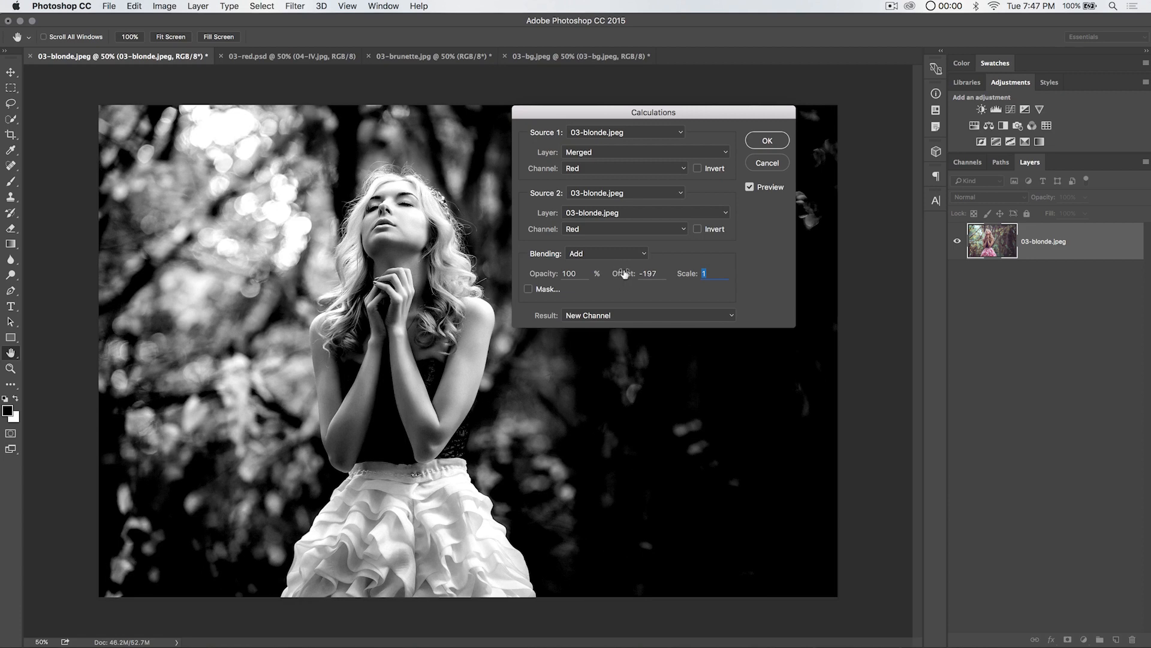
drag(626, 274, 618, 273)
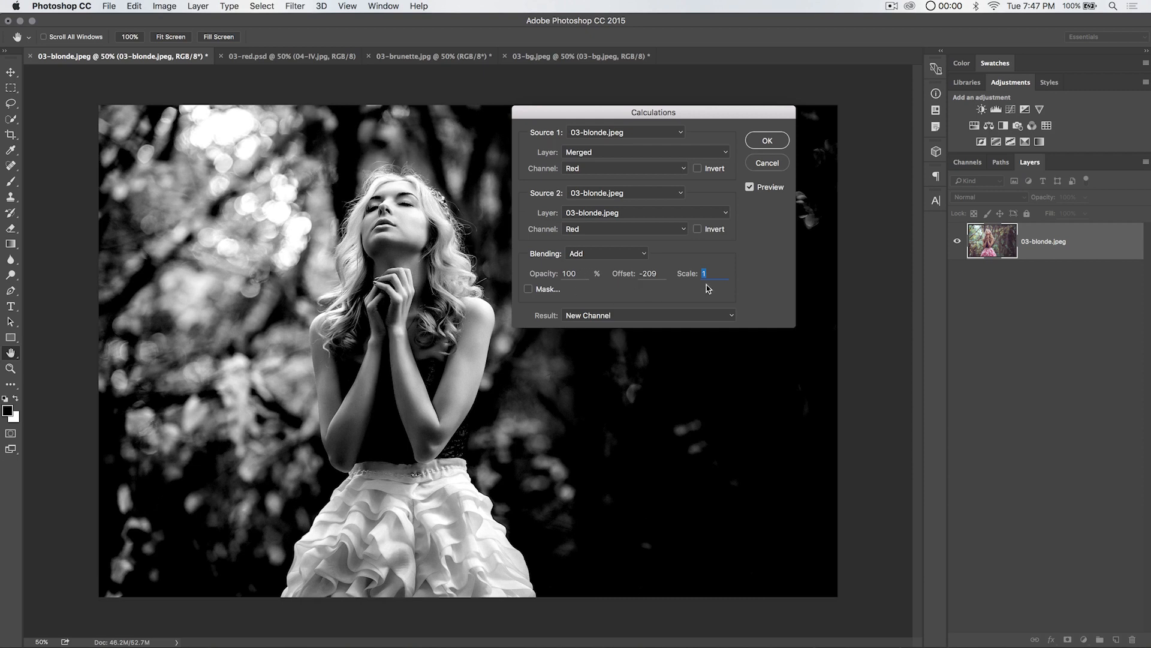
click(766, 144)
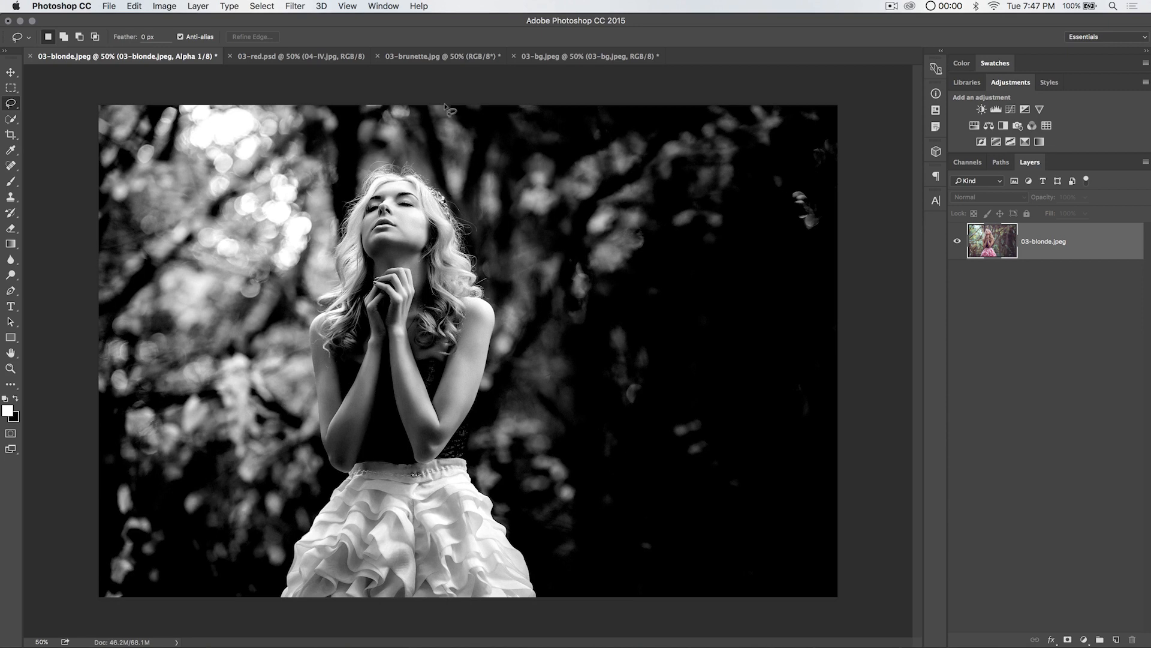
Step: Draw a loose lasso selection around the woman's hair, leaving out her face, and invert the selection
mouse_move(398, 155)
mouse_down()
mouse_move(441, 159)
mouse_move(478, 213)
mouse_move(481, 305)
mouse_move(438, 354)
mouse_move(440, 273)
mouse_up()
mouse_move(430, 215)
mouse_down()
mouse_move(395, 175)
mouse_move(371, 184)
mouse_move(354, 323)
mouse_move(340, 353)
mouse_move(307, 352)
mouse_move(284, 303)
mouse_move(315, 196)
mouse_move(347, 163)
mouse_move(405, 154)
mouse_up()
click(261, 6)
click(265, 8)
click(263, 6)
click(271, 54)
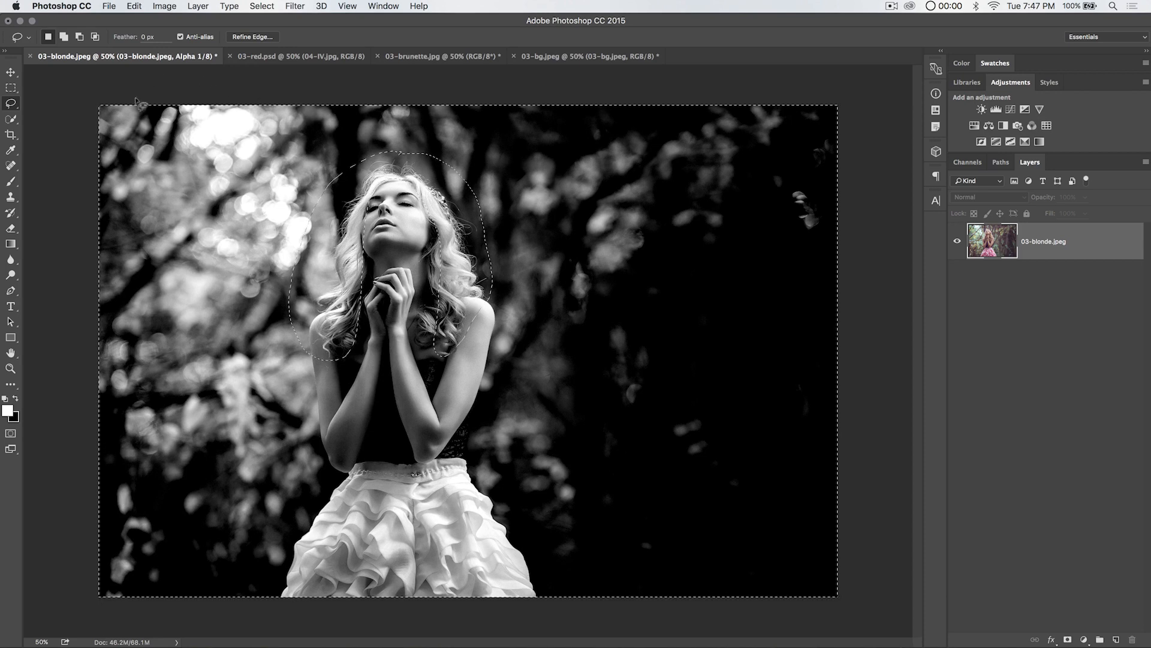
Step: Fill the inverted selection with black in Normal mode at 100% opacity and deselect it
click(134, 6)
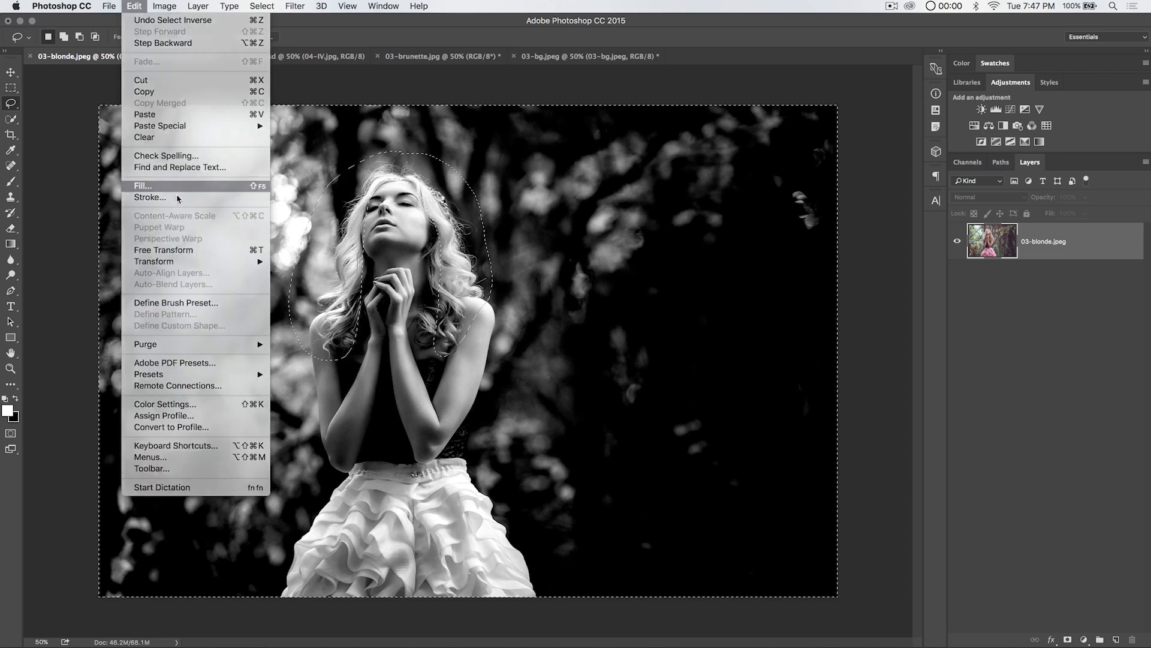
click(171, 185)
click(594, 186)
click(591, 178)
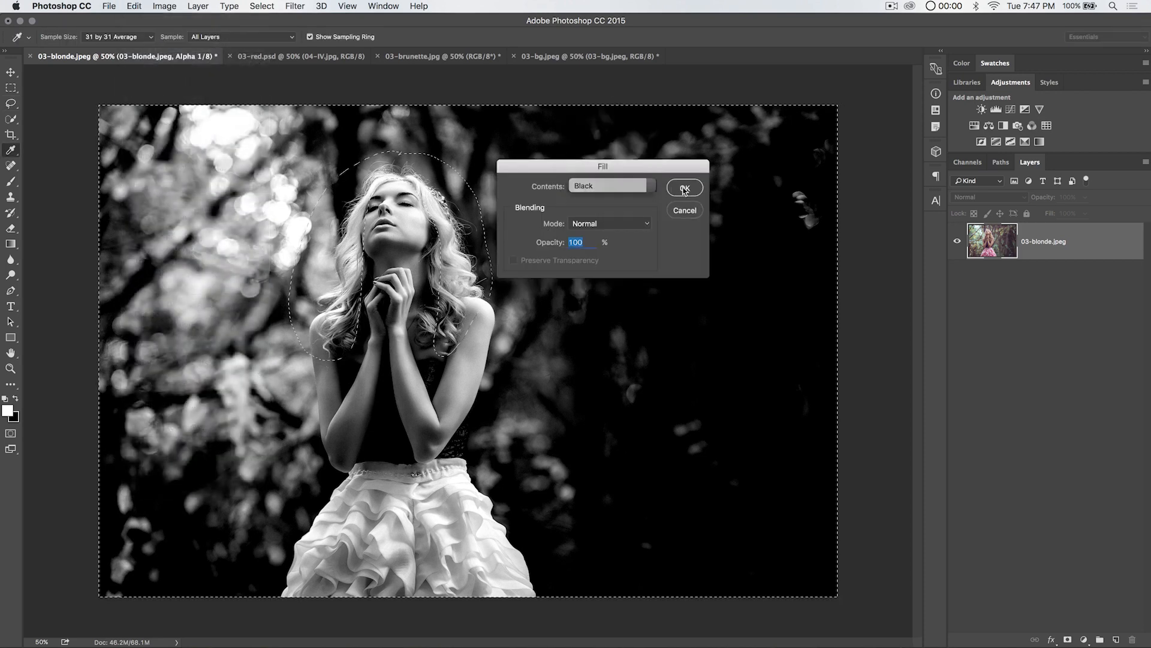
click(685, 188)
key(l)
key(super+d)
key(super+1)
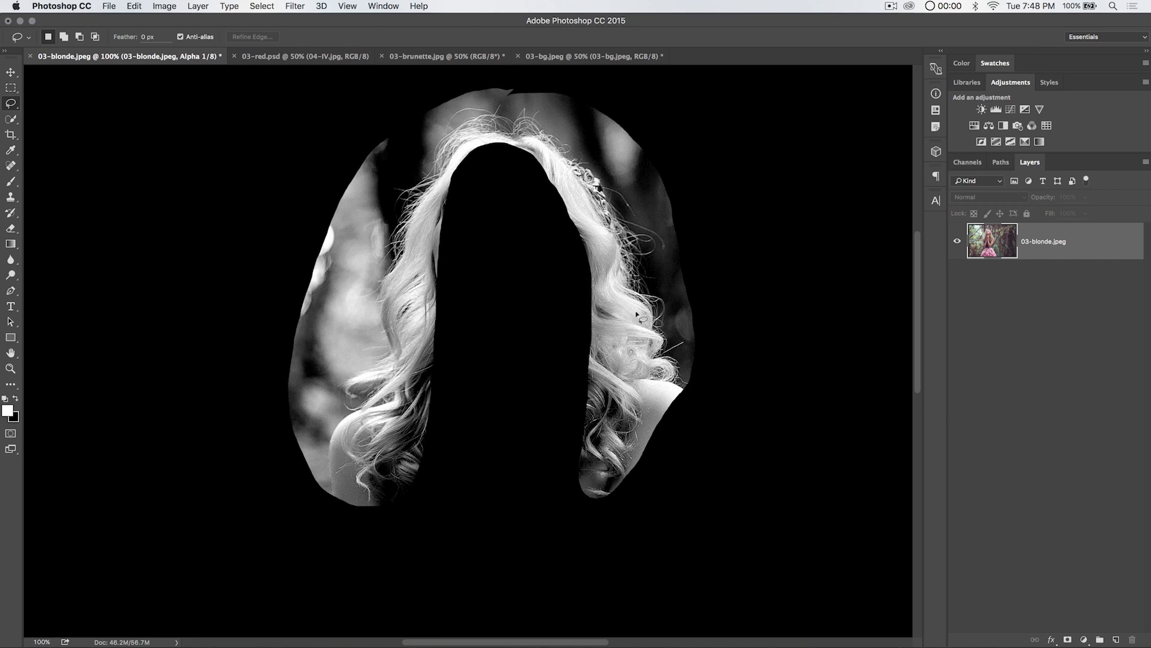
Step: Increase the Alpha 1 channel's contrast using Levels with input values 66, 1.30 and 210
click(967, 162)
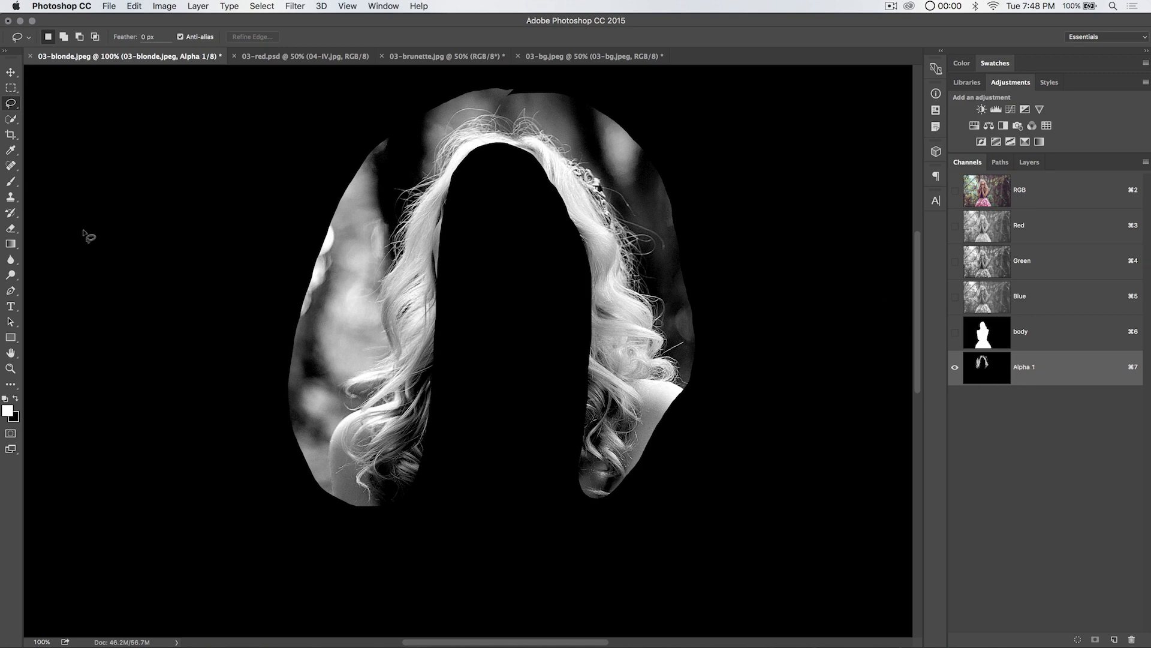
key(super+l)
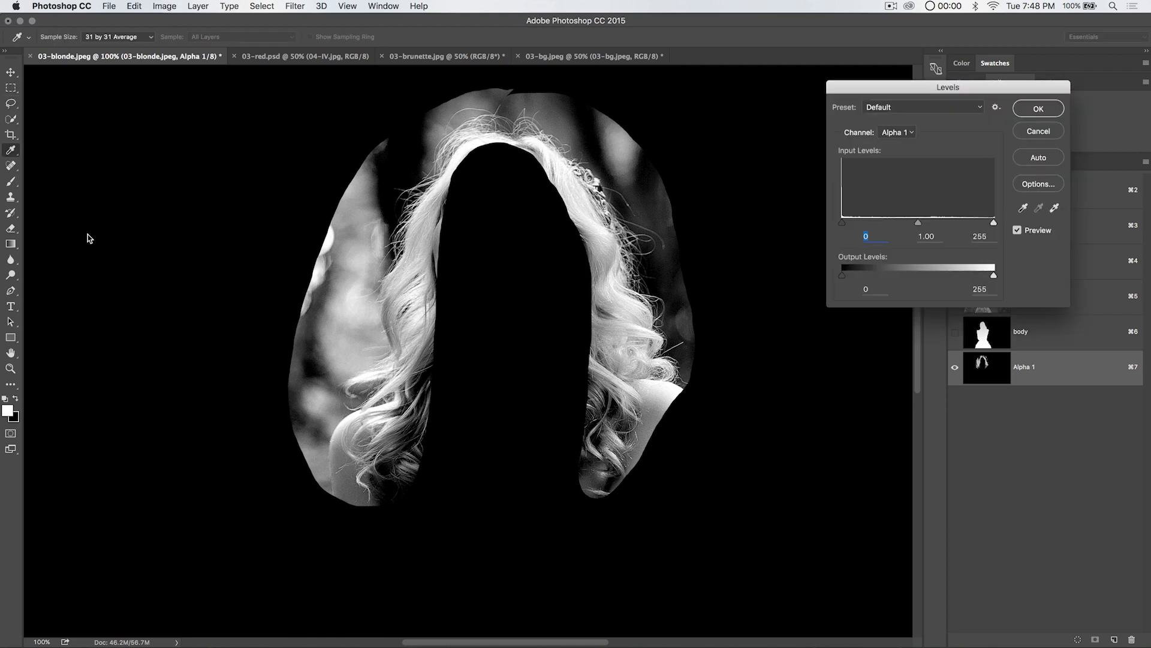
drag(892, 103, 869, 117)
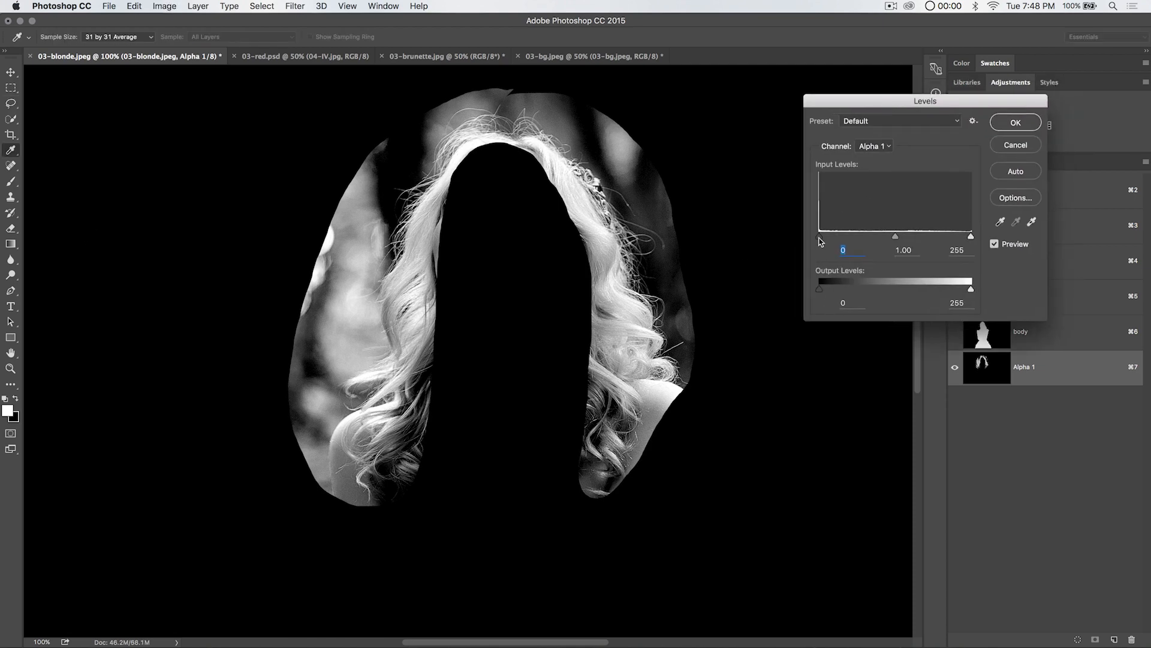
drag(821, 237, 839, 238)
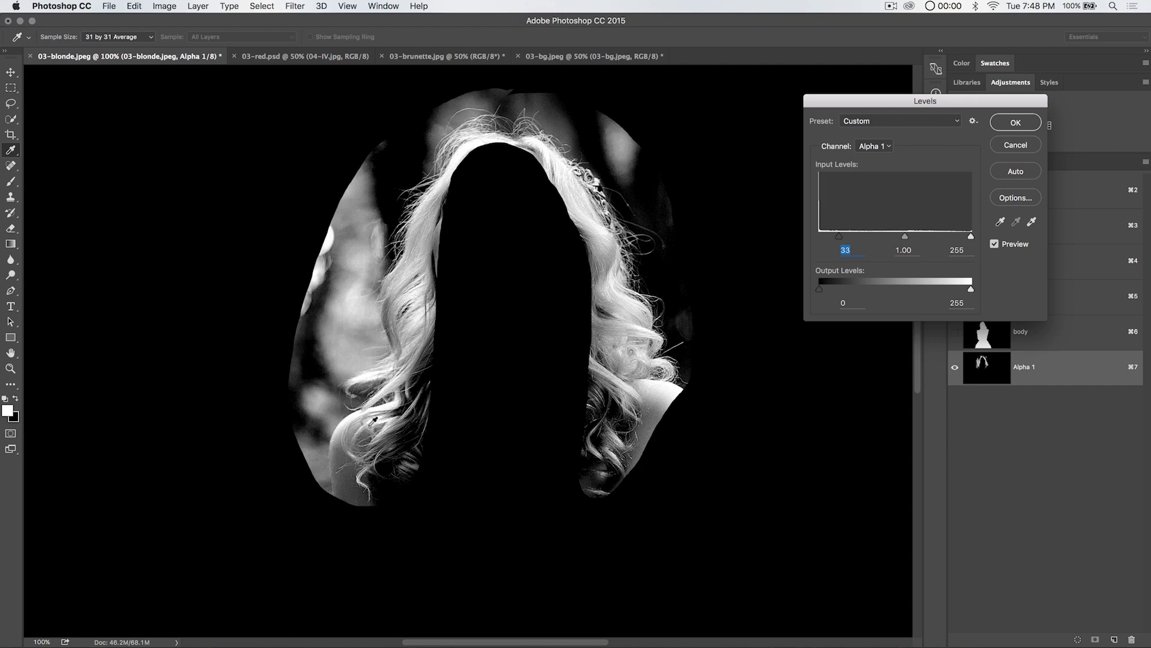
drag(843, 239, 897, 242)
drag(968, 238, 943, 238)
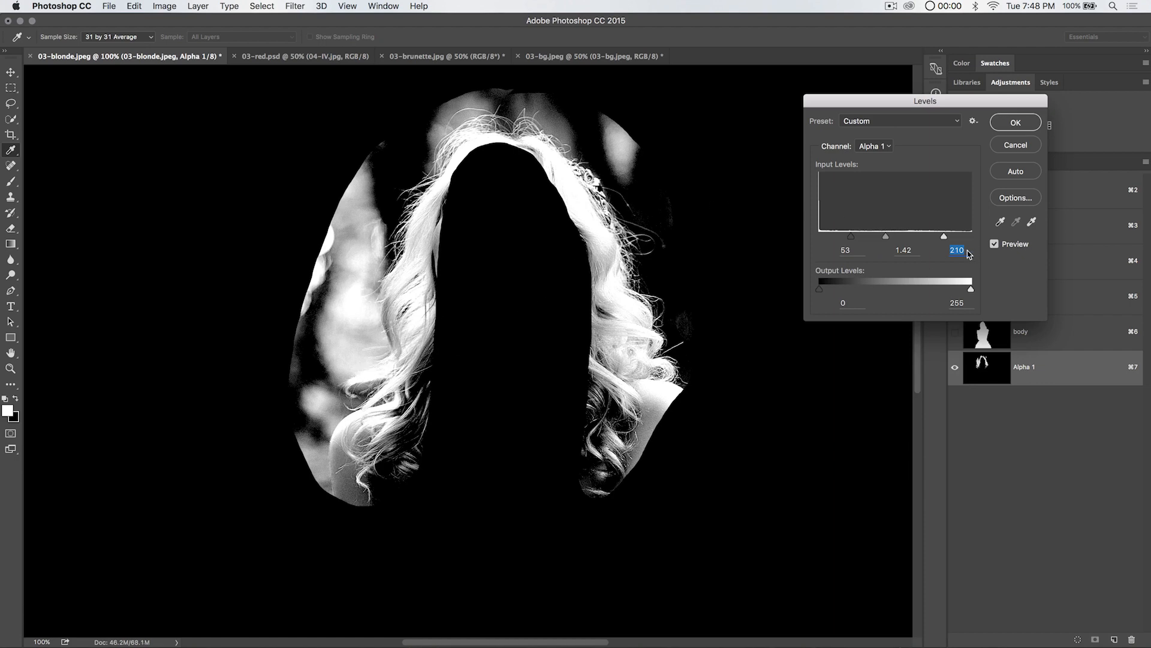
drag(883, 240, 859, 238)
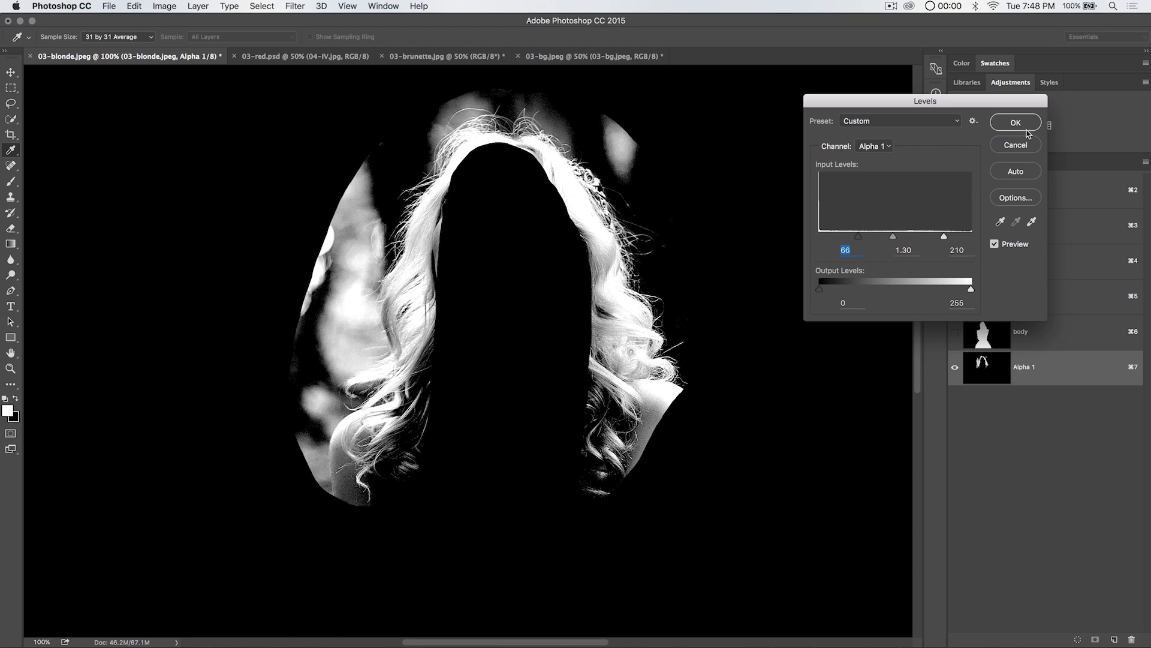
click(1017, 122)
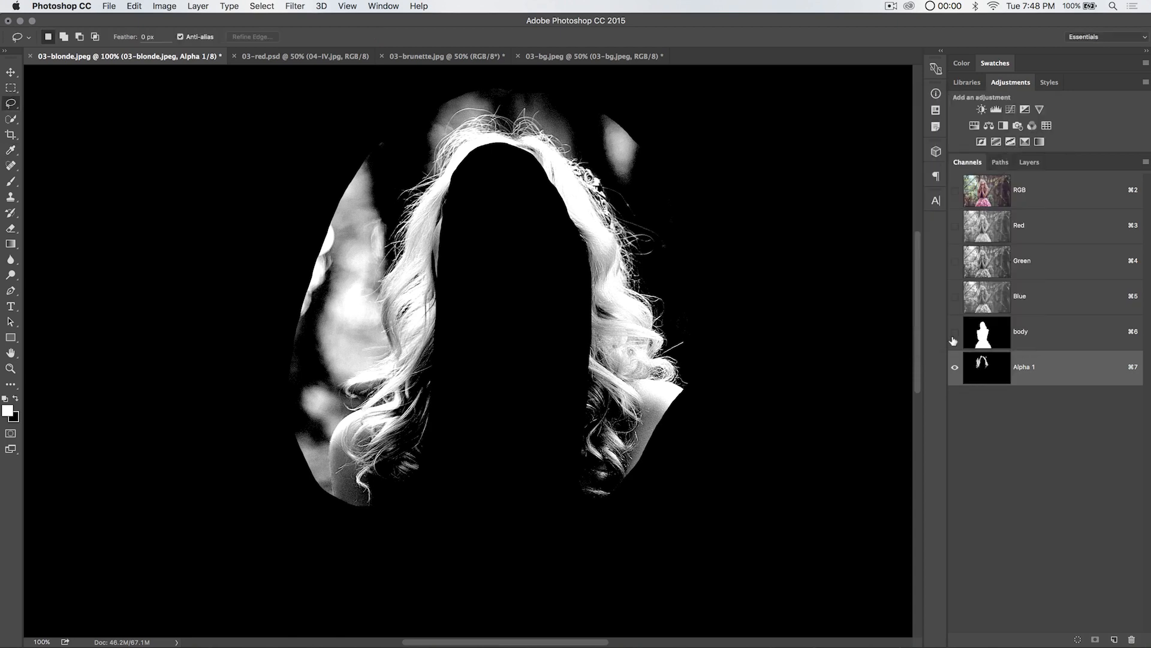
Step: Set up the Brush tool in Overlay mode at 49% opacity with black as the foreground color
click(12, 181)
click(145, 39)
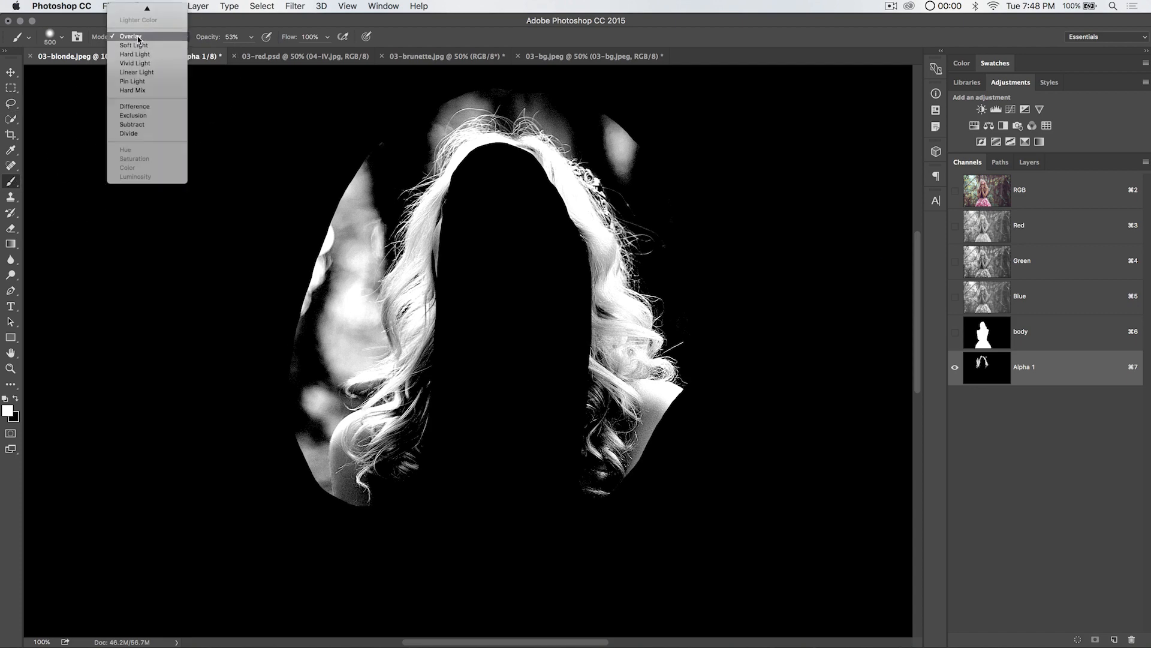
click(140, 38)
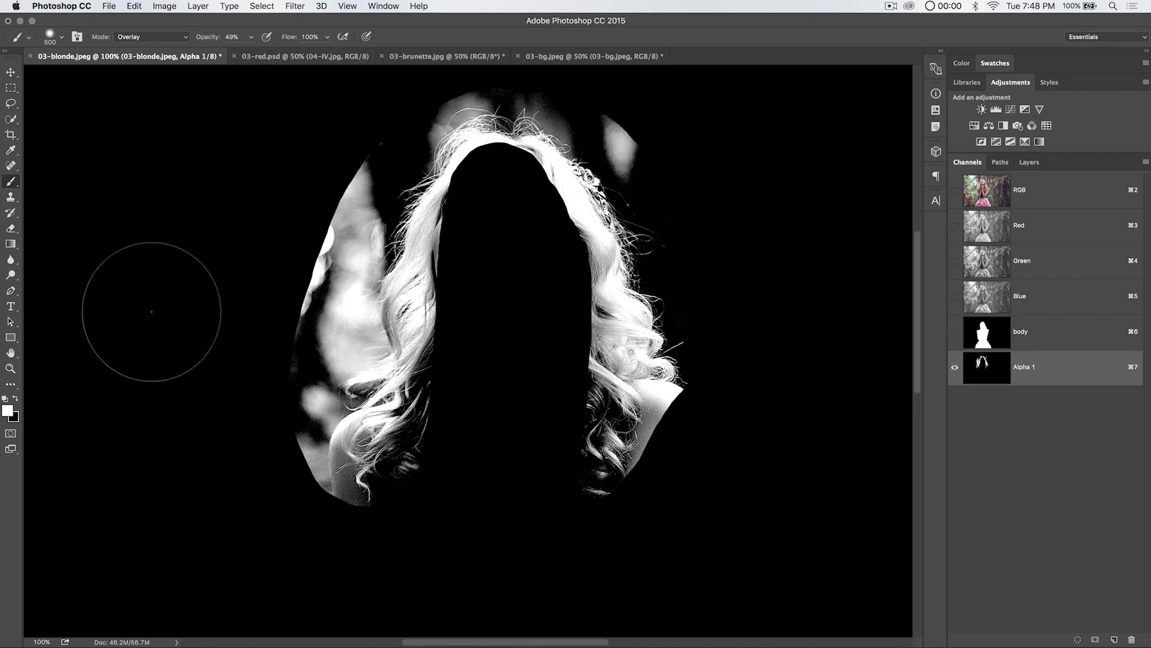
click(15, 411)
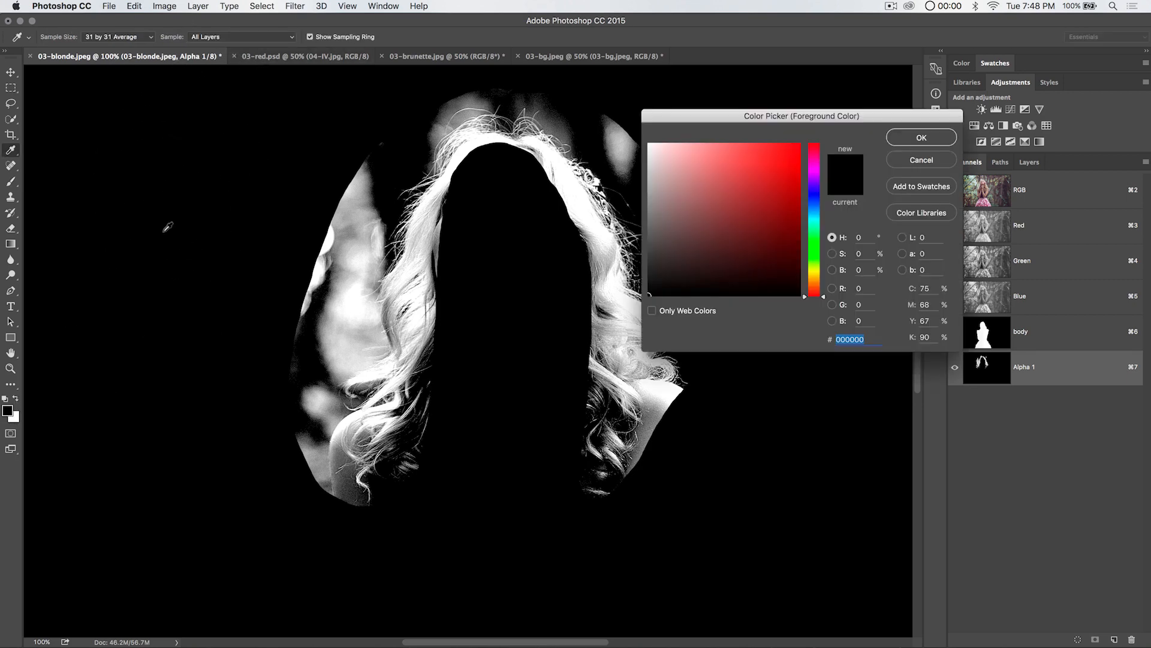
click(939, 139)
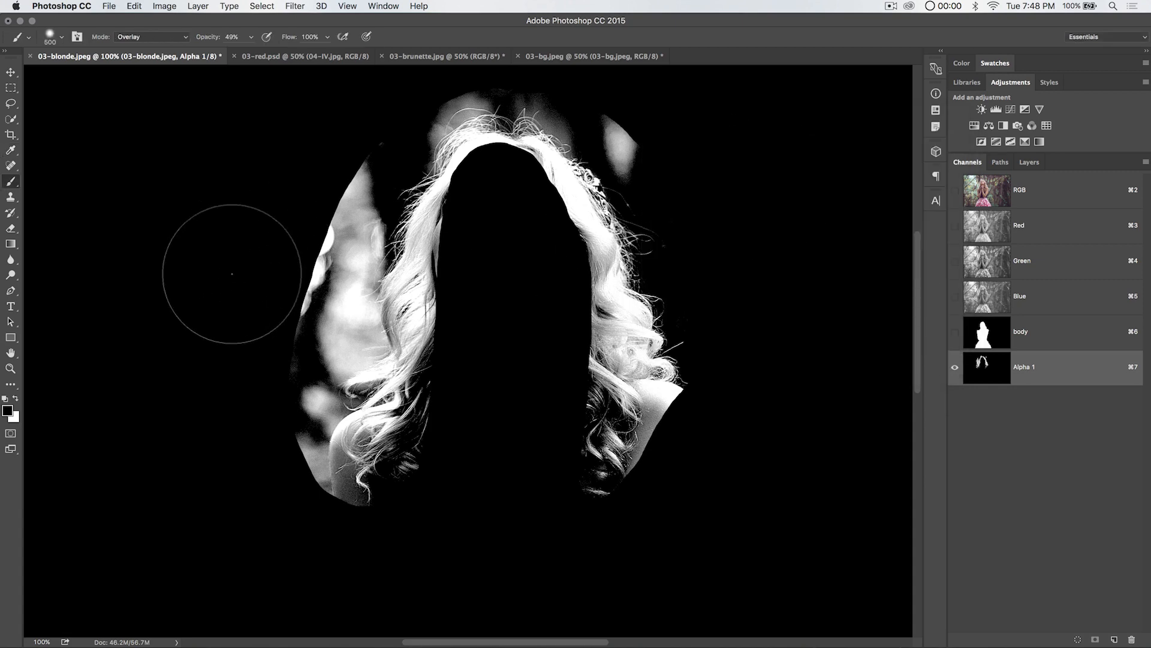
Step: Paint out the shoulders and outer background around the hair in black with a 175-pixel brush in Normal mode at 100% opacity
key(bracketleft)
key(bracketleft)
key(bracketleft)
key(bracketleft)
key(bracketleft)
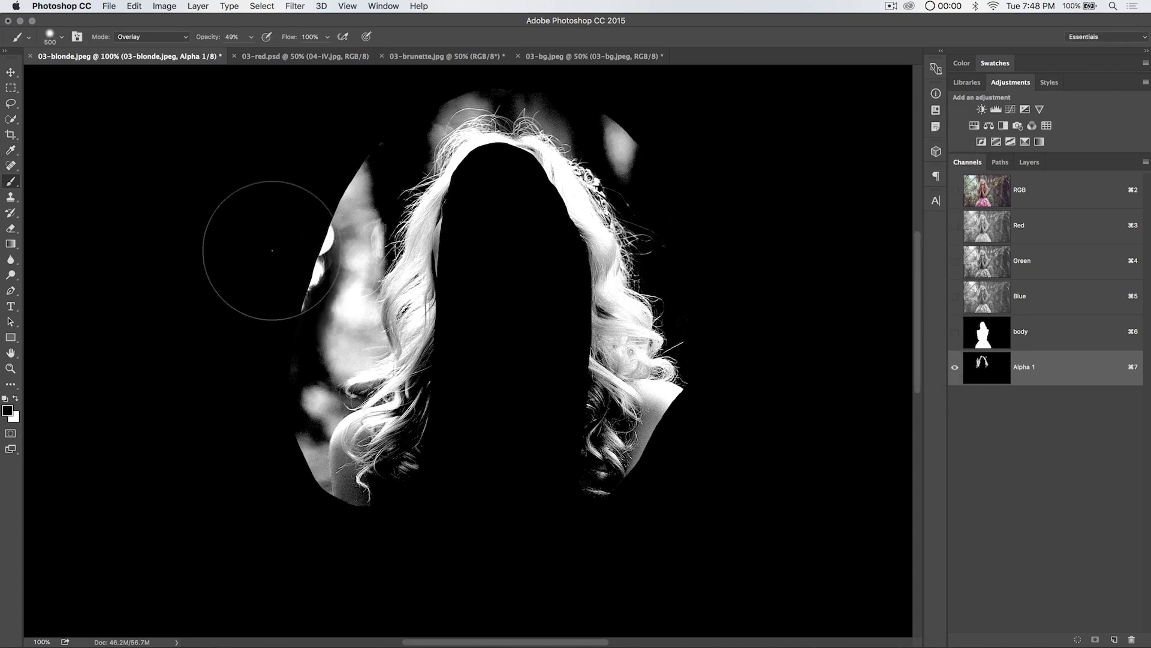
click(164, 37)
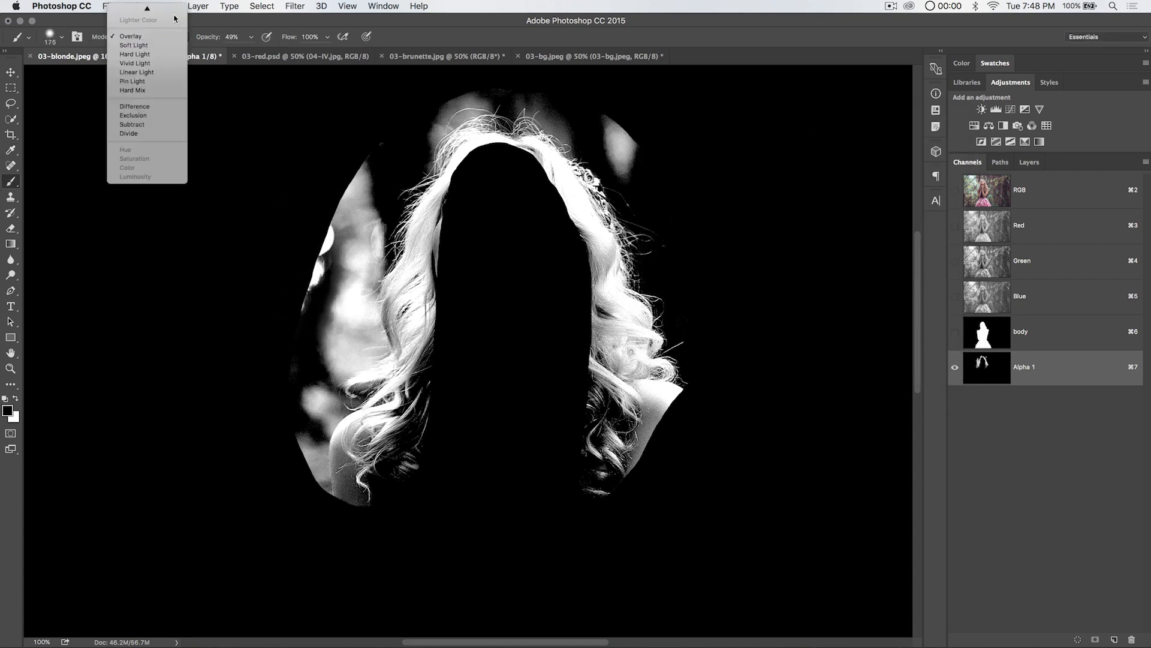
click(155, 12)
mouse_move(348, 155)
mouse_down()
mouse_move(380, 135)
mouse_move(350, 192)
mouse_up()
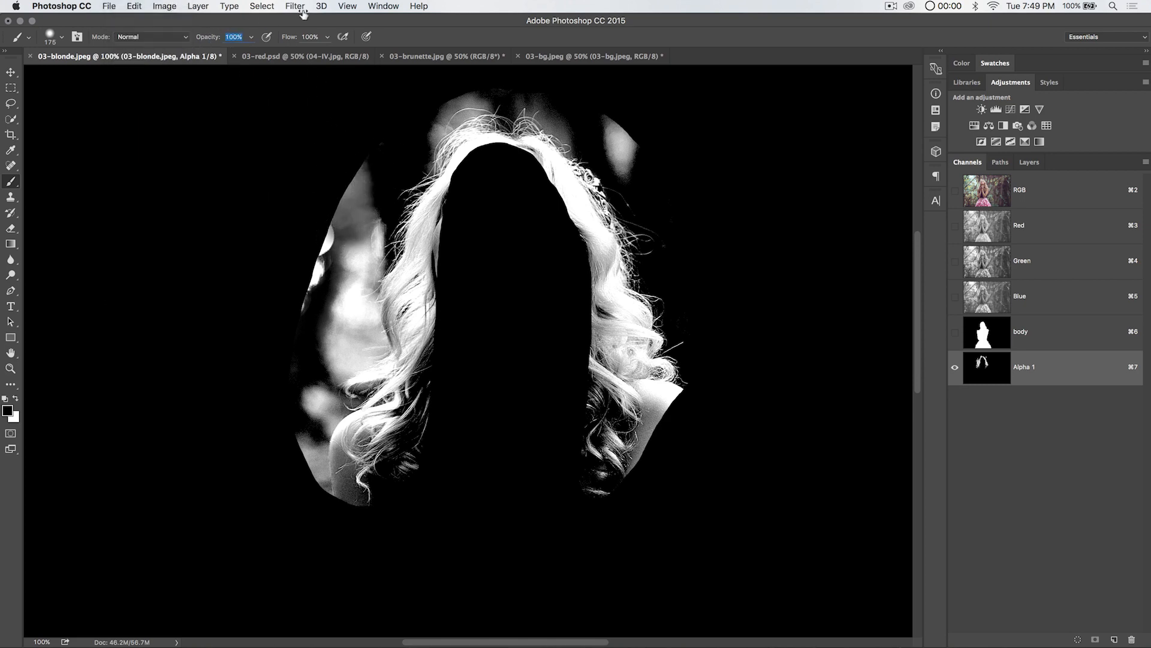
mouse_move(347, 158)
mouse_down()
mouse_move(334, 270)
mouse_move(295, 358)
mouse_move(292, 446)
mouse_move(325, 506)
mouse_move(368, 516)
mouse_move(372, 470)
mouse_move(413, 463)
mouse_move(392, 470)
mouse_move(428, 442)
mouse_move(457, 378)
mouse_up()
drag(569, 513, 754, 354)
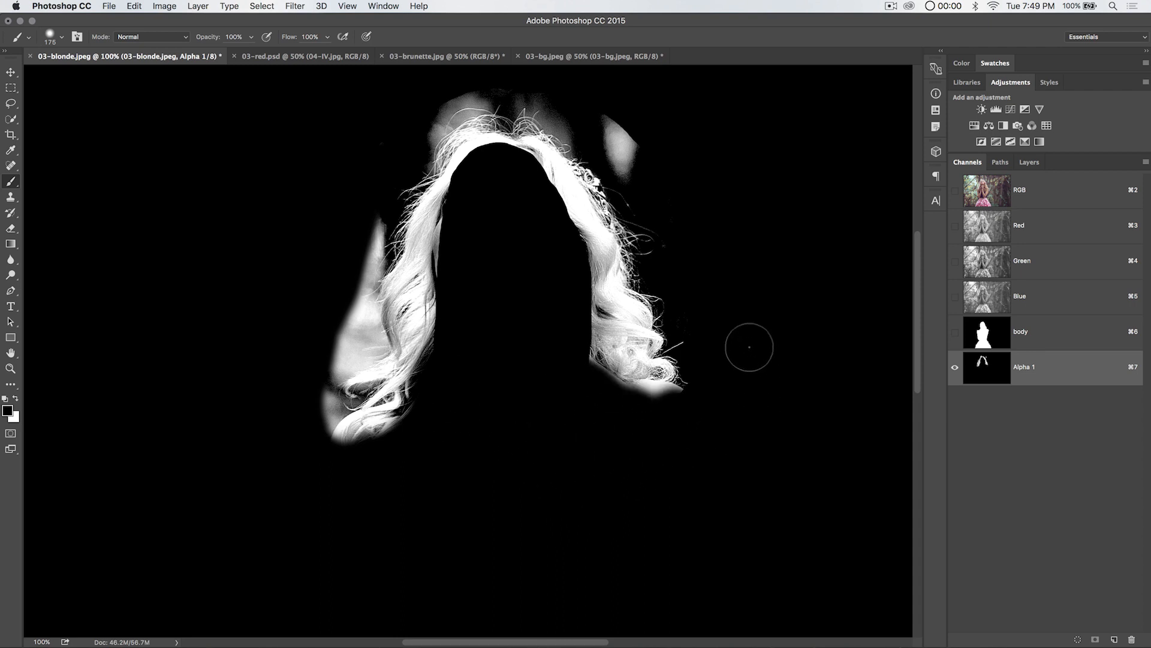
mouse_move(694, 226)
mouse_down()
mouse_move(620, 141)
mouse_move(547, 95)
mouse_move(463, 83)
mouse_move(419, 98)
mouse_move(387, 141)
mouse_move(350, 232)
mouse_move(338, 350)
mouse_move(322, 355)
mouse_move(316, 326)
mouse_up()
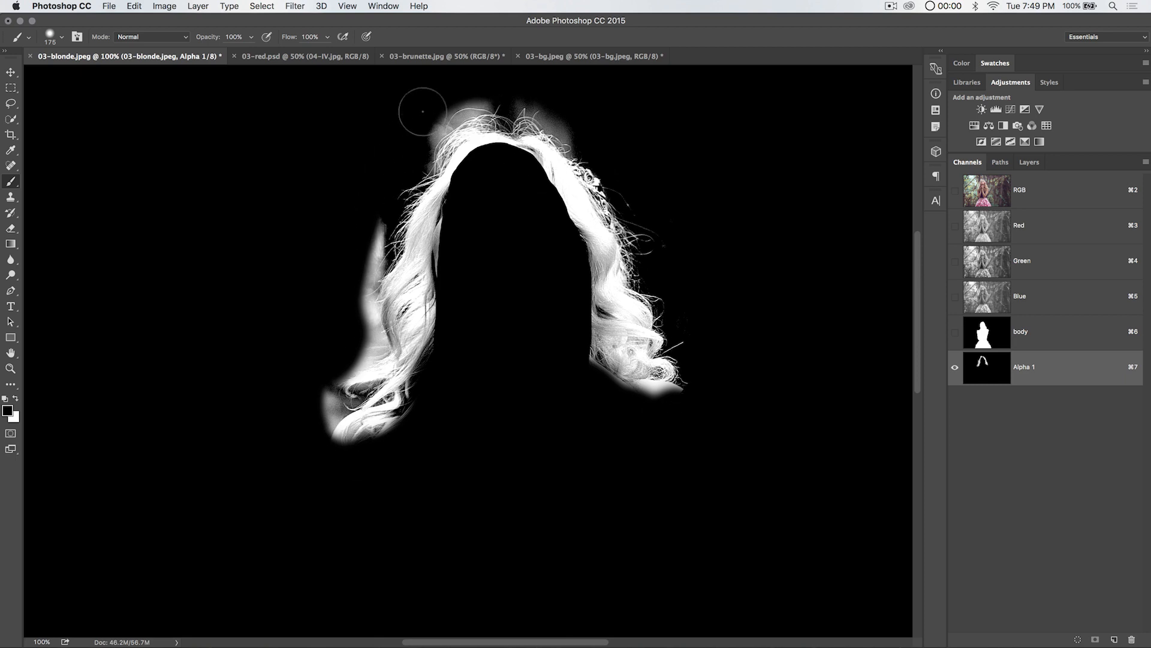
Step: Darken the gray background beside the left-hand curls with the black brush in Overlay mode at 56% opacity
click(167, 39)
click(156, 33)
click(156, 36)
click(145, 185)
mouse_move(308, 405)
mouse_down()
mouse_move(309, 419)
mouse_move(332, 403)
mouse_move(314, 437)
mouse_move(347, 363)
mouse_move(318, 387)
mouse_move(366, 351)
mouse_move(352, 343)
mouse_move(348, 295)
mouse_move(327, 339)
mouse_move(352, 308)
mouse_move(360, 237)
mouse_move(347, 270)
mouse_move(351, 258)
mouse_move(353, 329)
mouse_move(344, 280)
mouse_move(342, 341)
mouse_move(352, 347)
mouse_move(349, 321)
mouse_move(340, 339)
mouse_move(352, 278)
mouse_move(348, 311)
mouse_move(396, 352)
mouse_up()
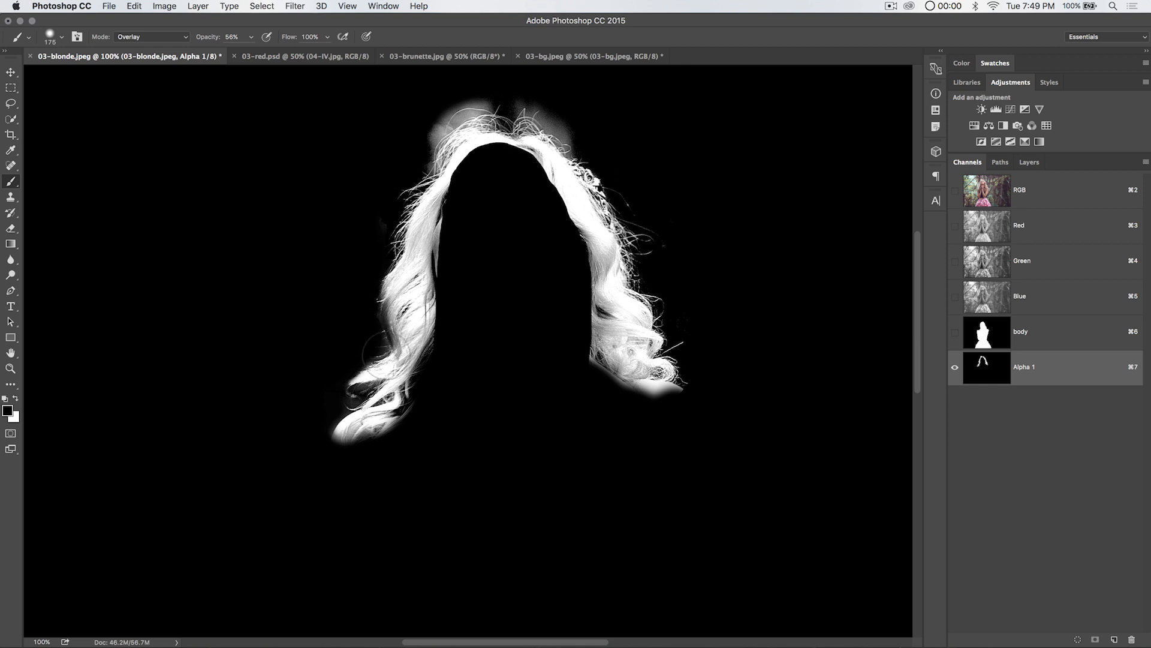
mouse_move(376, 347)
mouse_down()
mouse_move(352, 287)
mouse_move(362, 262)
mouse_move(361, 361)
mouse_up()
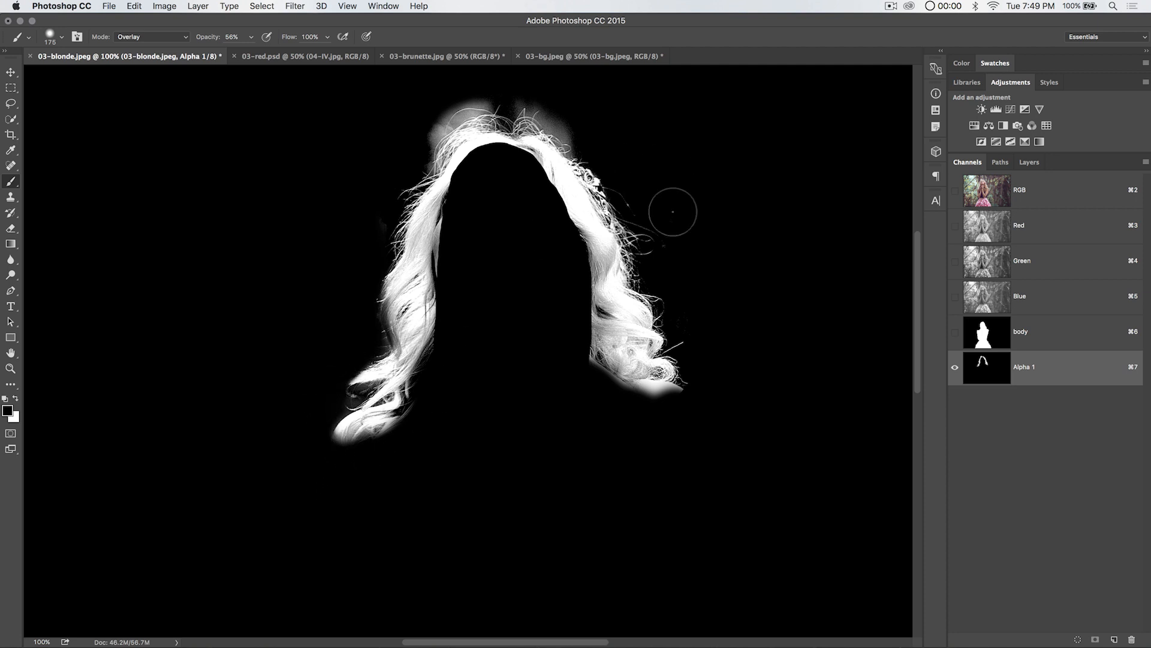
Step: Paint away the gray haze above the crown of the hair in Overlay mode, enlarging the brush to 400 pixels
scroll(455, 186, up, 3)
mouse_move(422, 166)
mouse_down()
mouse_move(426, 210)
mouse_move(442, 180)
mouse_move(435, 188)
mouse_move(500, 165)
mouse_move(401, 208)
mouse_move(439, 157)
mouse_move(518, 137)
mouse_move(476, 153)
mouse_move(517, 168)
mouse_move(578, 138)
mouse_move(553, 163)
mouse_move(532, 162)
mouse_move(594, 200)
mouse_move(570, 168)
mouse_up()
key(bracketright)
key(bracketright)
key(bracketright)
key(bracketright)
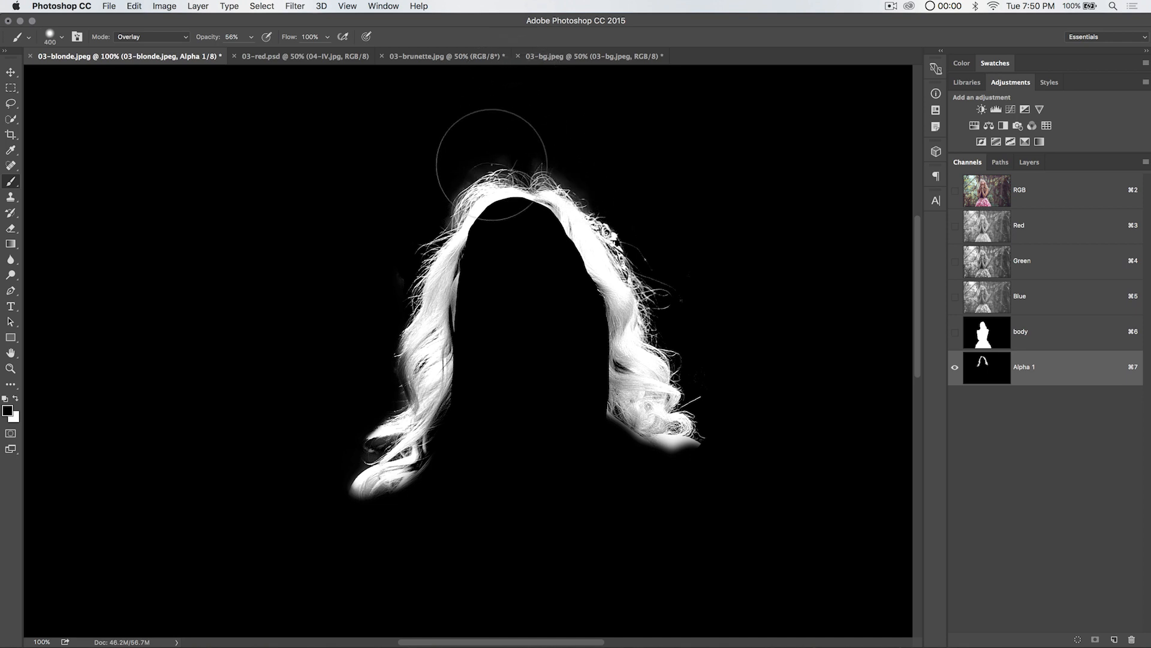
Step: Brighten the left-hand hair strands in the Alpha 1 channel with a 150-pixel white brush in Overlay mode
right_click(316, 179)
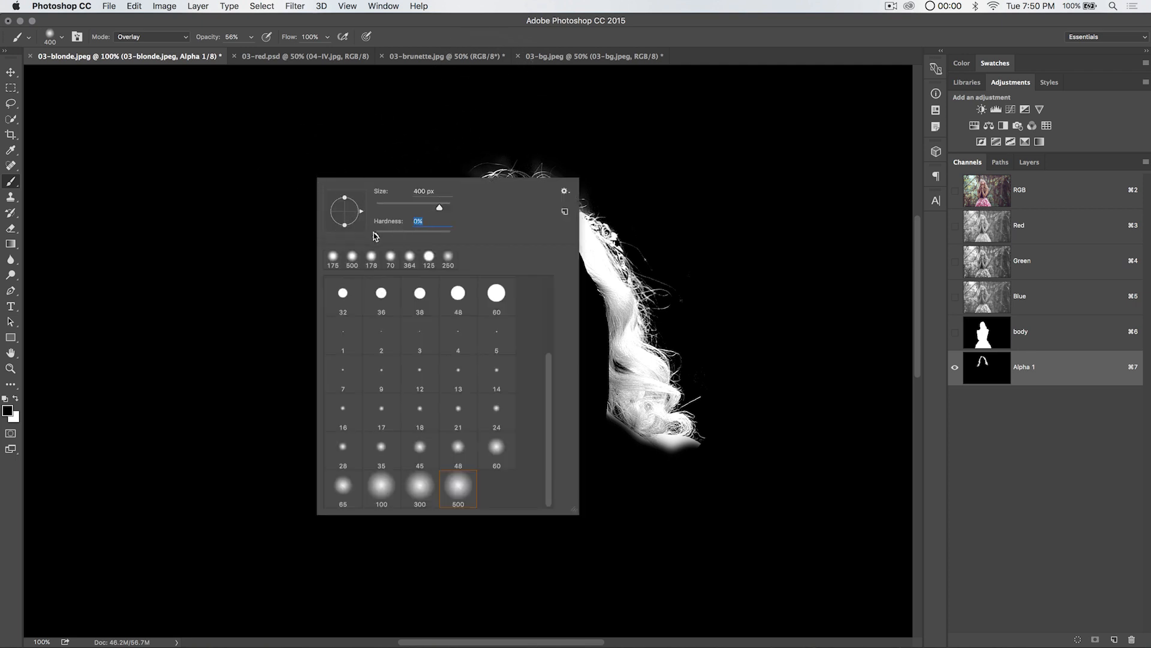
key(Return)
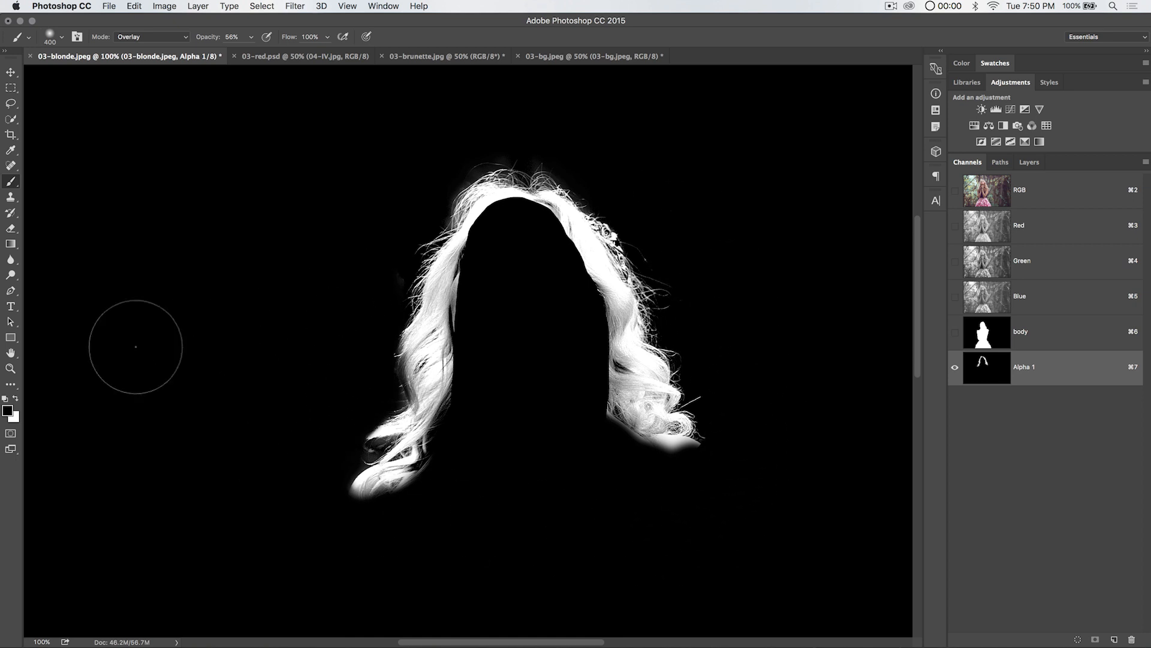
click(16, 398)
key(bracketleft)
key(bracketleft)
mouse_move(423, 340)
mouse_down()
mouse_move(427, 396)
mouse_move(403, 426)
mouse_move(402, 457)
mouse_move(385, 445)
mouse_up()
mouse_move(432, 302)
mouse_down()
mouse_move(474, 203)
mouse_move(468, 228)
mouse_up()
key(x)
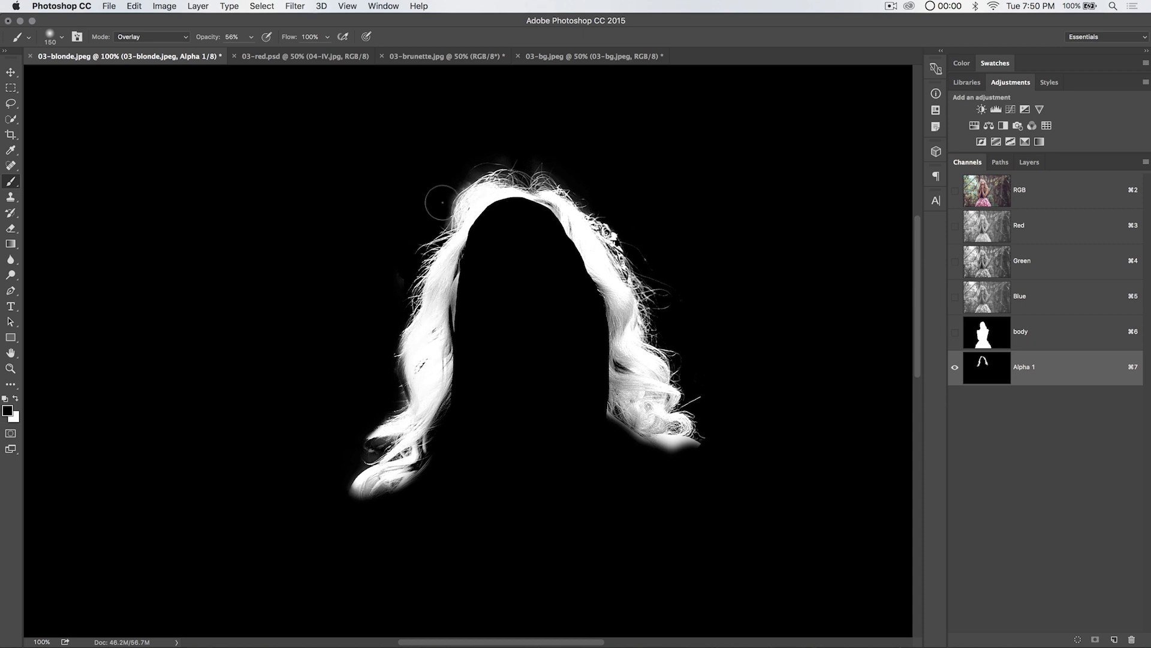
Step: Brighten the crown and the right-hand hair strands with the white brush in Overlay mode
key(x)
mouse_move(504, 196)
mouse_down()
mouse_move(558, 211)
mouse_move(615, 272)
mouse_move(607, 256)
mouse_move(632, 314)
mouse_move(633, 346)
mouse_move(612, 304)
mouse_move(624, 323)
mouse_move(620, 369)
mouse_move(651, 416)
mouse_move(678, 427)
mouse_move(652, 369)
mouse_up()
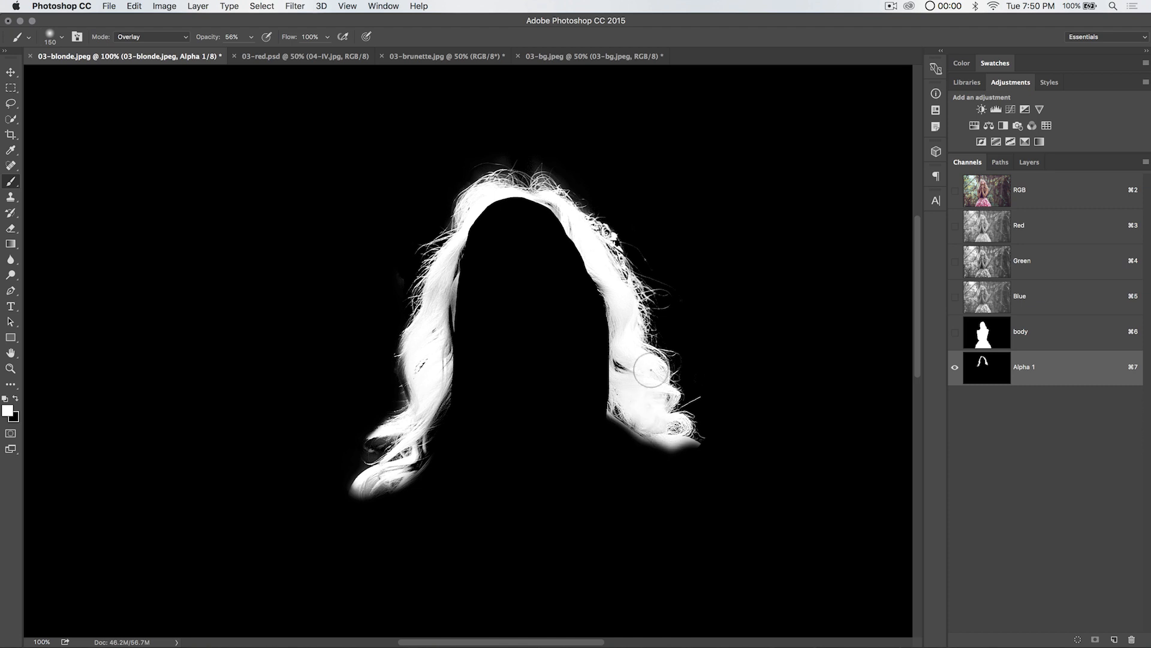
key(x)
key(x)
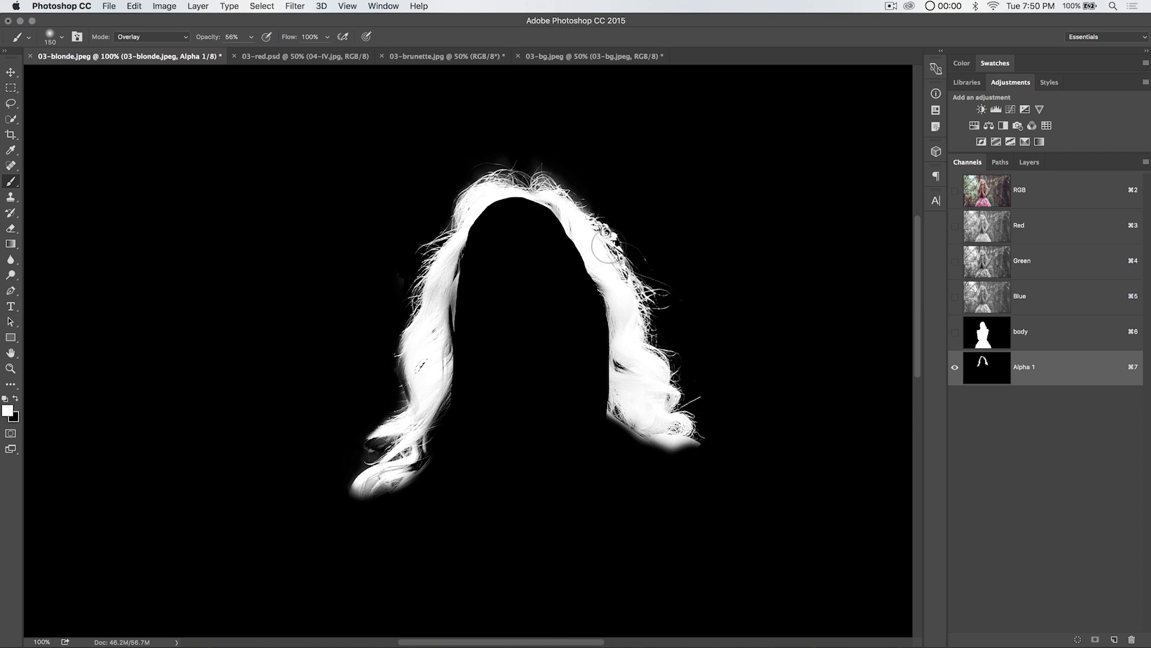
key(x)
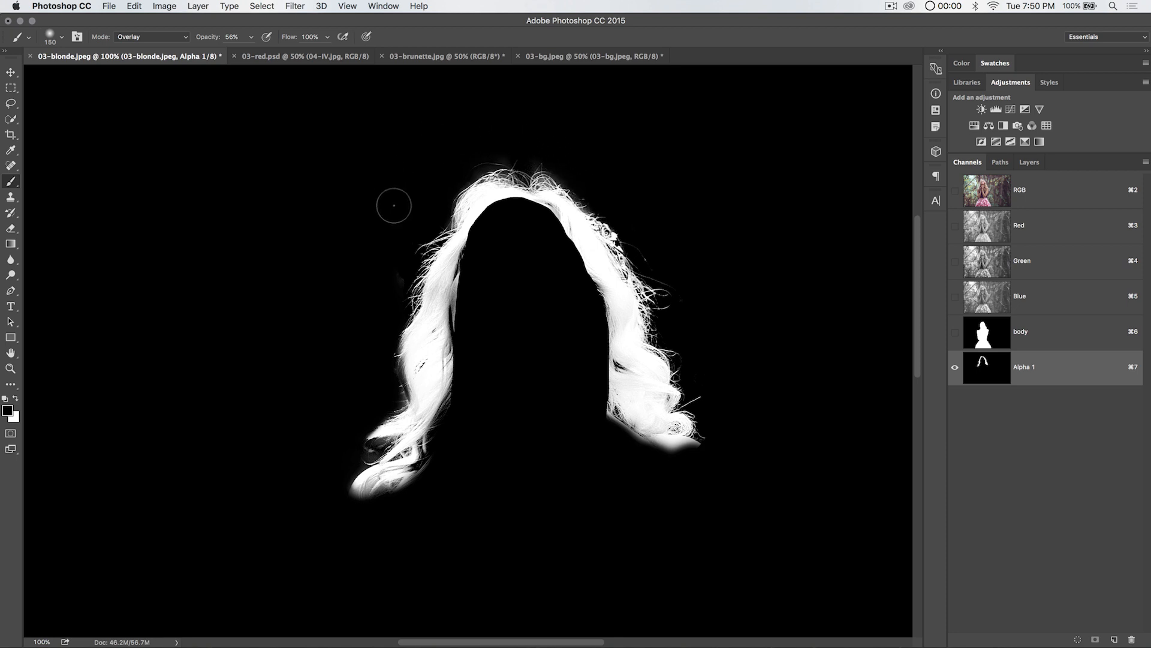
Step: Whiten the remaining gray areas in the left-hand hair and its lower curls with the Overlay brush
key(x)
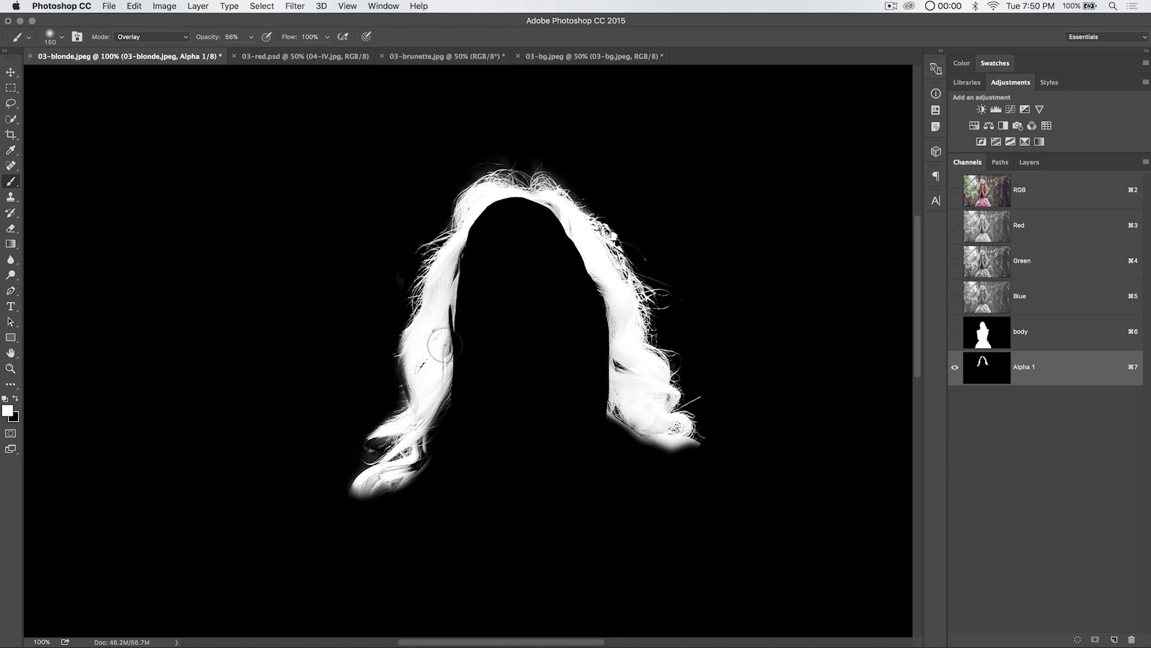
mouse_move(440, 385)
mouse_down()
mouse_move(414, 352)
mouse_move(419, 404)
mouse_move(415, 358)
mouse_up()
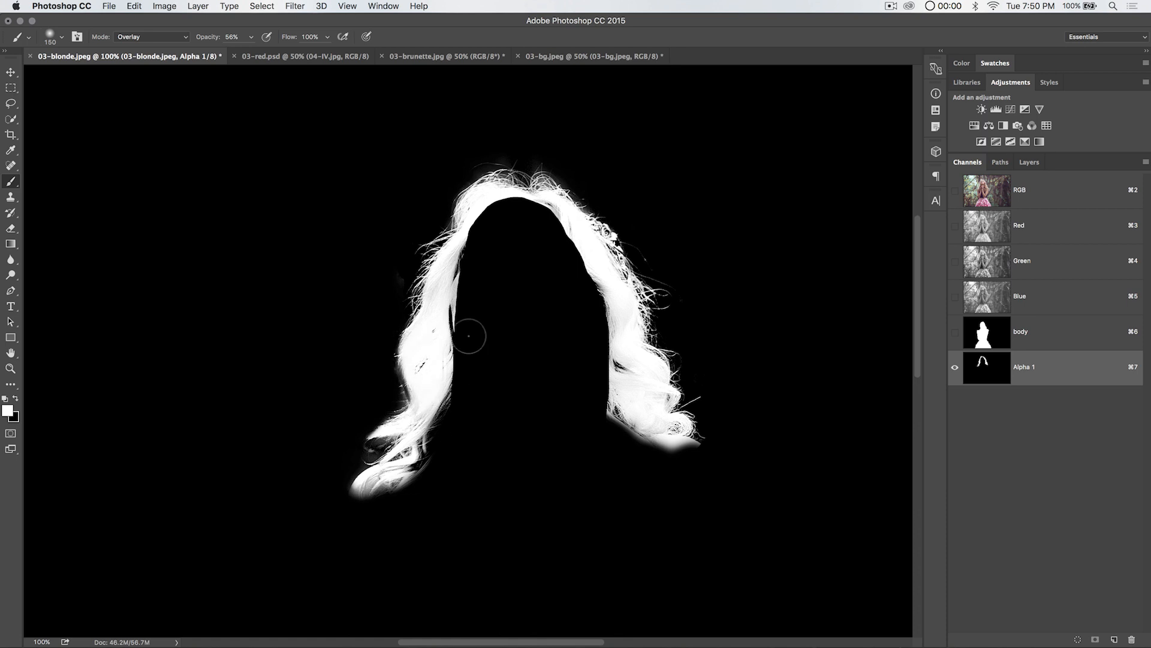
mouse_move(416, 419)
mouse_down()
mouse_move(420, 435)
mouse_move(383, 482)
mouse_move(420, 438)
mouse_move(392, 460)
mouse_up()
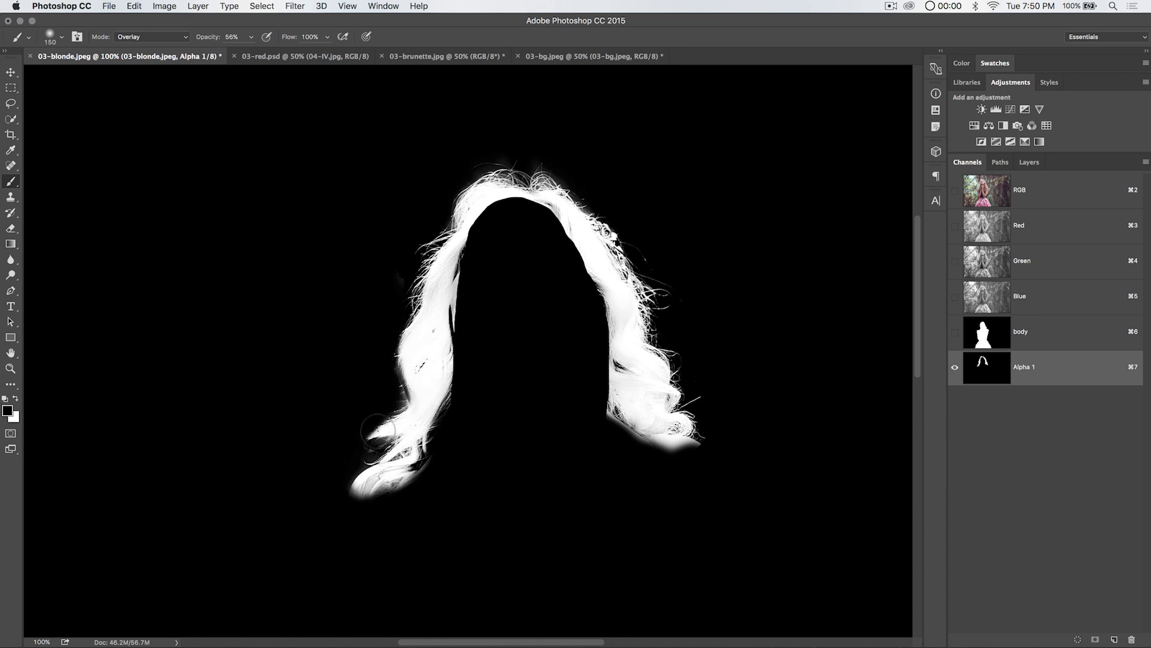
key(x)
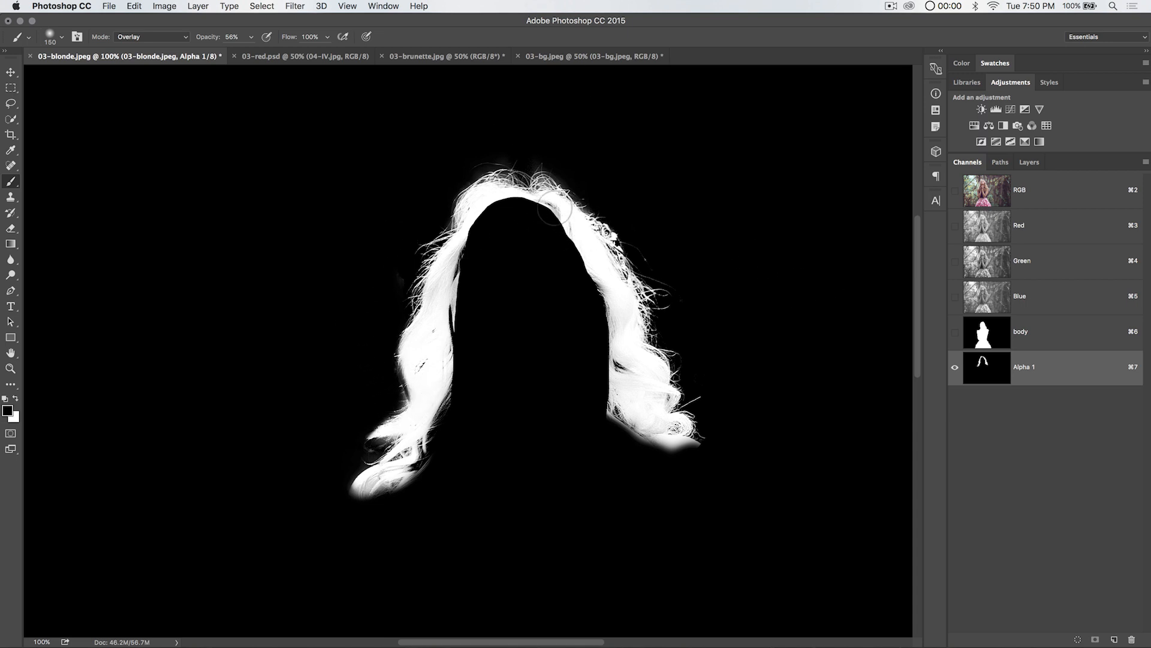
Step: Set the brush to Normal mode at 100% opacity with white as foreground color, and raise its hardness
click(151, 37)
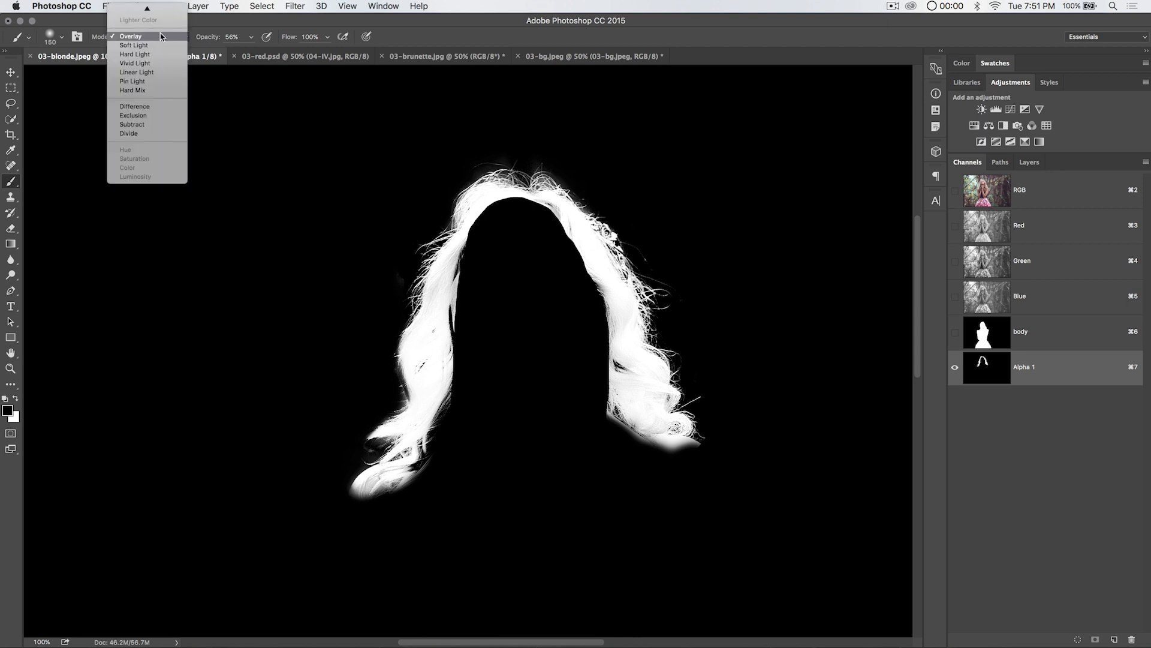
click(141, 10)
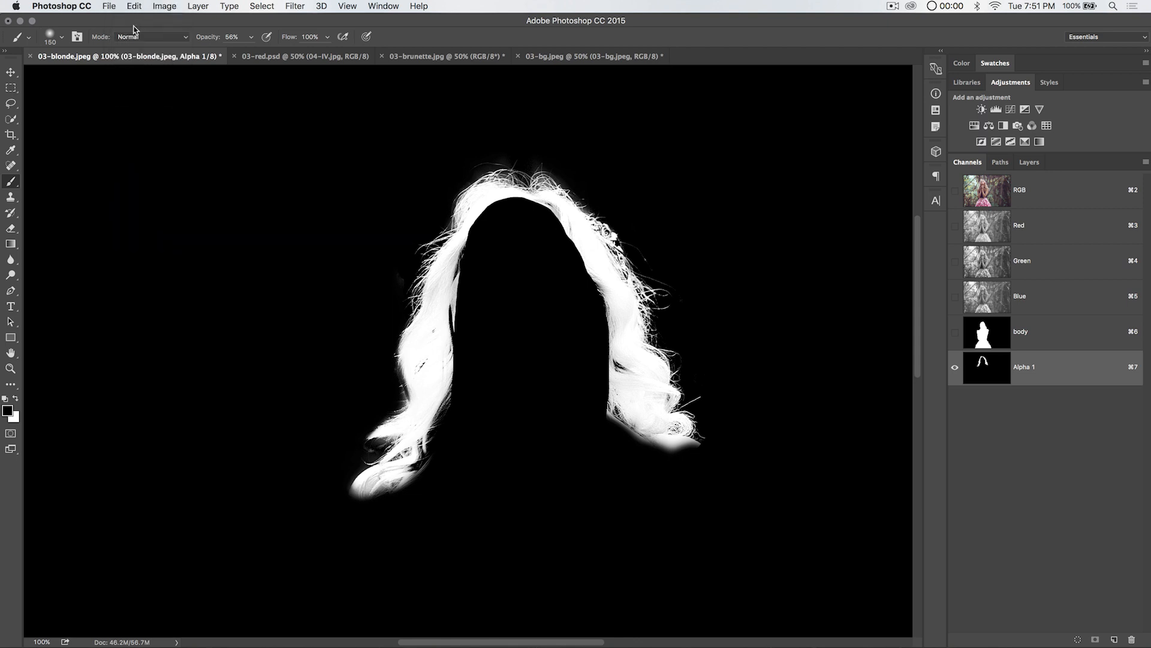
mouse_move(554, 237)
mouse_down()
mouse_move(567, 222)
mouse_move(545, 223)
mouse_move(548, 282)
mouse_up()
key(super+z)
key(x)
right_click(283, 228)
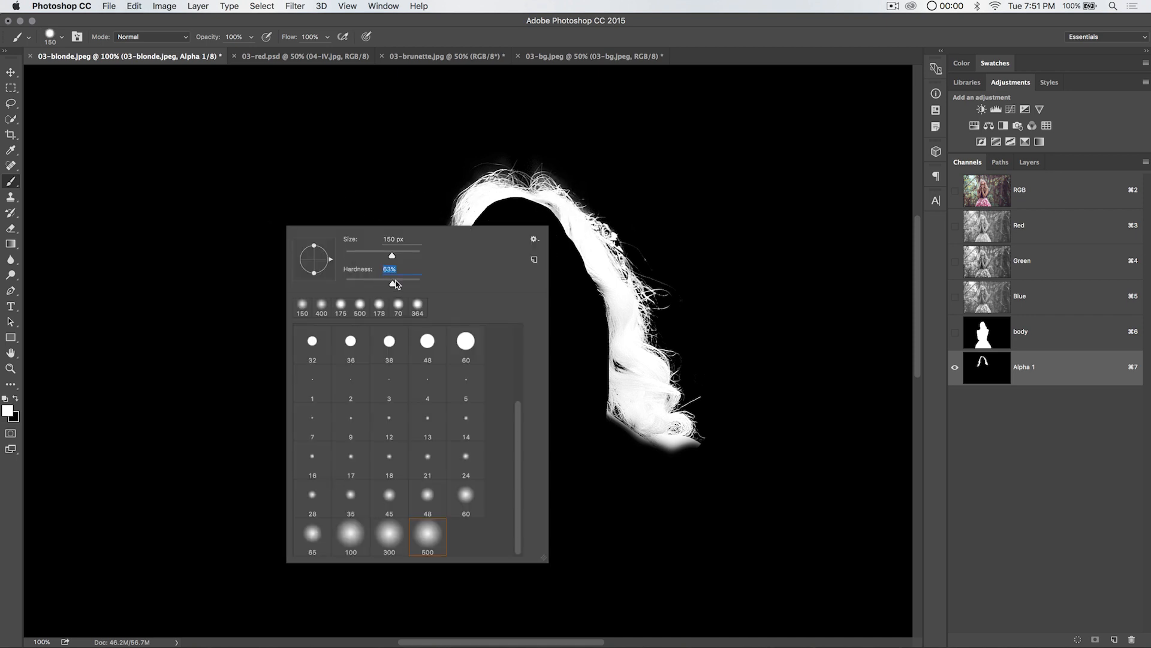
Step: Fill the black face, neck and upper chest area enclosed by the hair with white
click(563, 296)
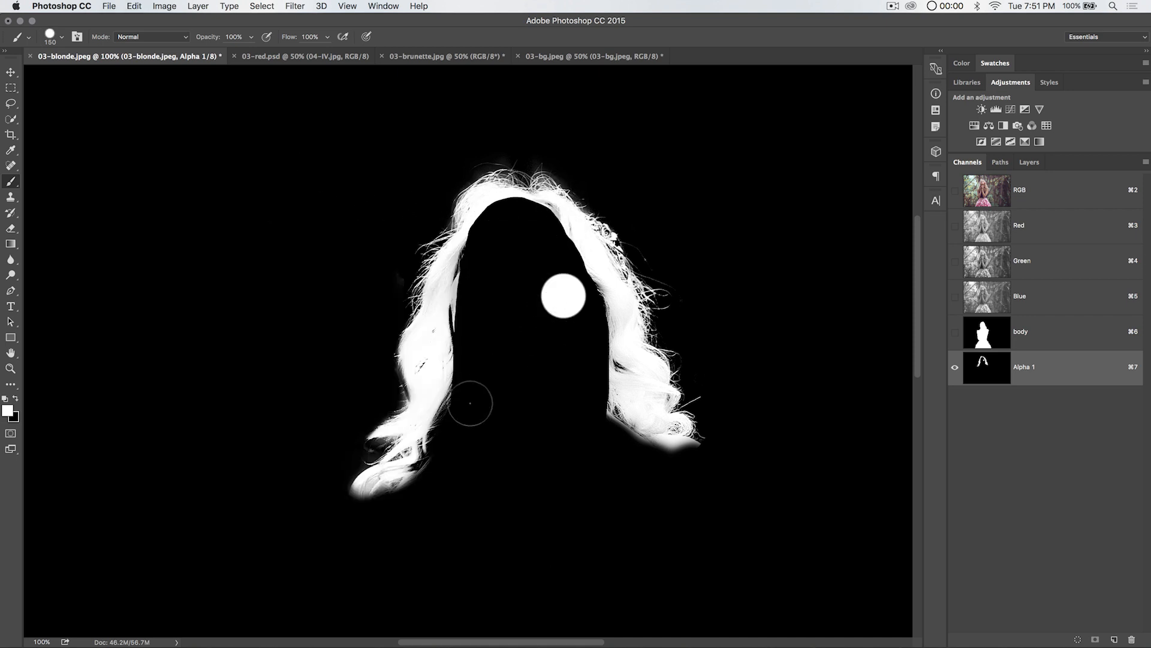
mouse_move(445, 437)
mouse_down()
mouse_move(452, 349)
mouse_move(430, 375)
mouse_move(454, 282)
mouse_move(446, 290)
mouse_move(488, 227)
mouse_move(537, 226)
mouse_move(604, 332)
mouse_up()
mouse_move(614, 421)
mouse_down()
mouse_move(648, 456)
mouse_move(600, 435)
mouse_move(539, 361)
mouse_move(504, 282)
mouse_move(496, 432)
mouse_move(600, 468)
mouse_move(436, 415)
mouse_move(423, 480)
mouse_move(365, 511)
mouse_move(495, 496)
mouse_up()
Step: Load the body channel as a selection, paint the shoulders white within it, and deselect
super+click(984, 337)
mouse_move(662, 462)
mouse_down()
mouse_move(696, 474)
mouse_move(360, 498)
mouse_move(381, 488)
mouse_up()
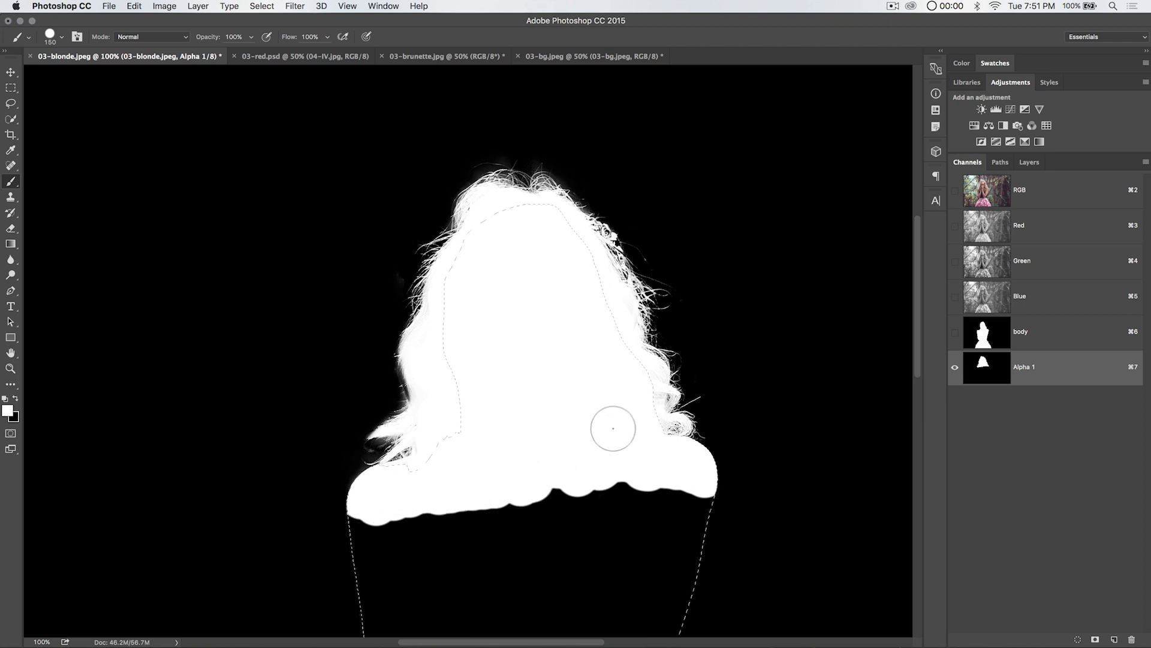
key(super+d)
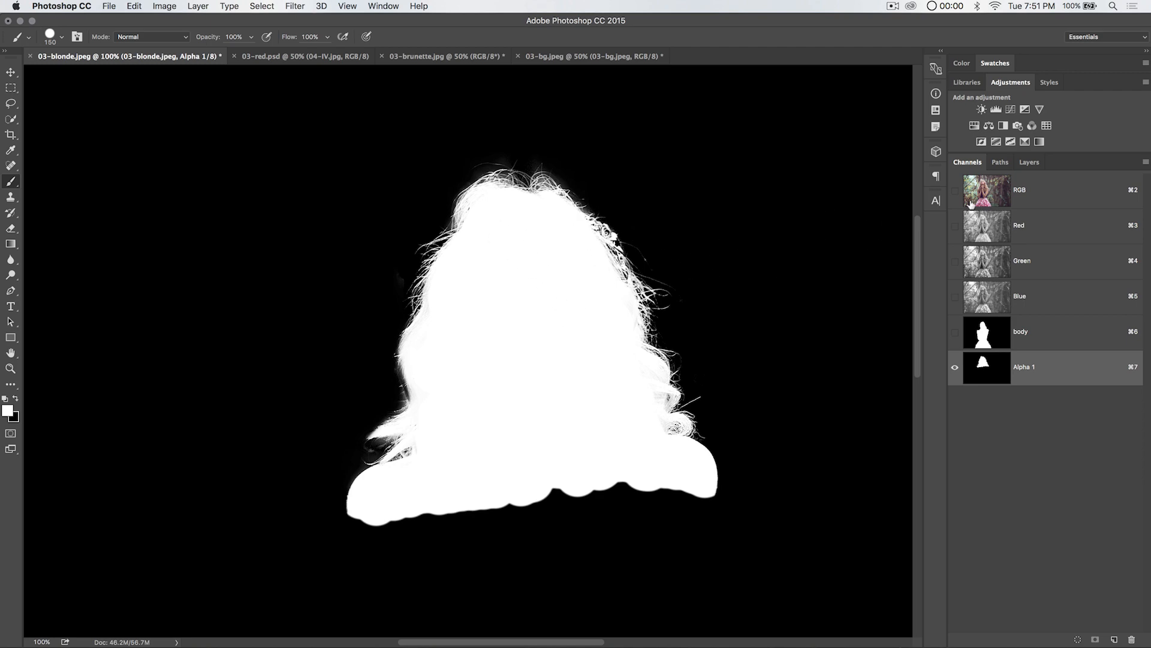
Step: Show the RGB image without the overlay, load the body channel combined with Alpha 1 as one selection, and activate the RGB composite
click(954, 190)
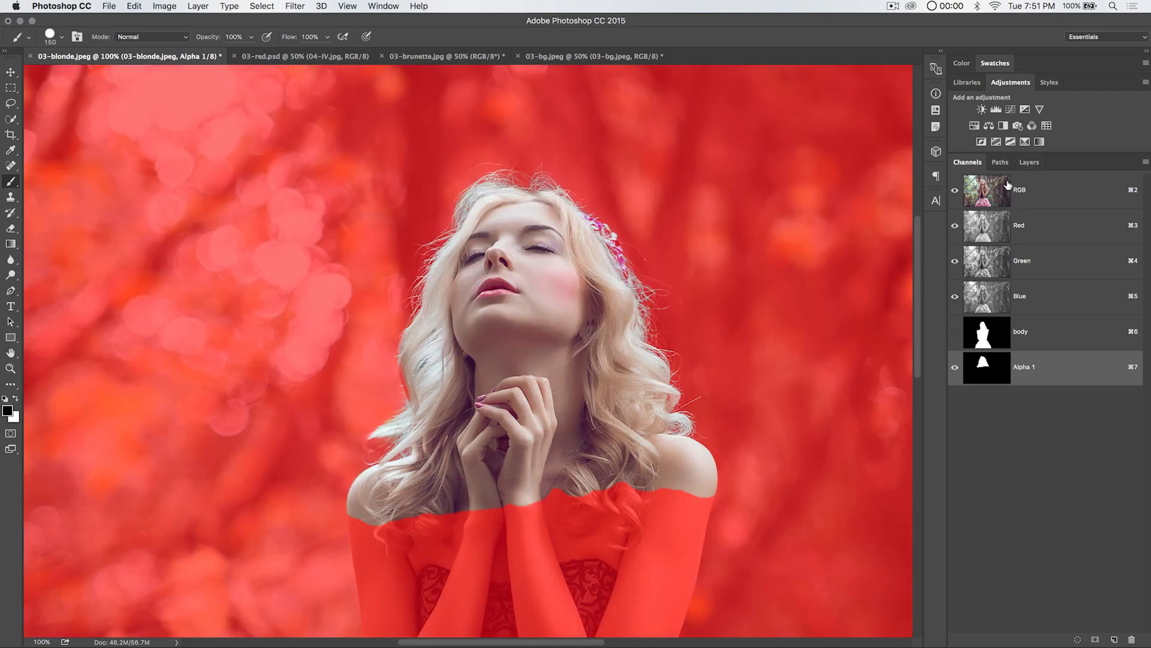
click(955, 367)
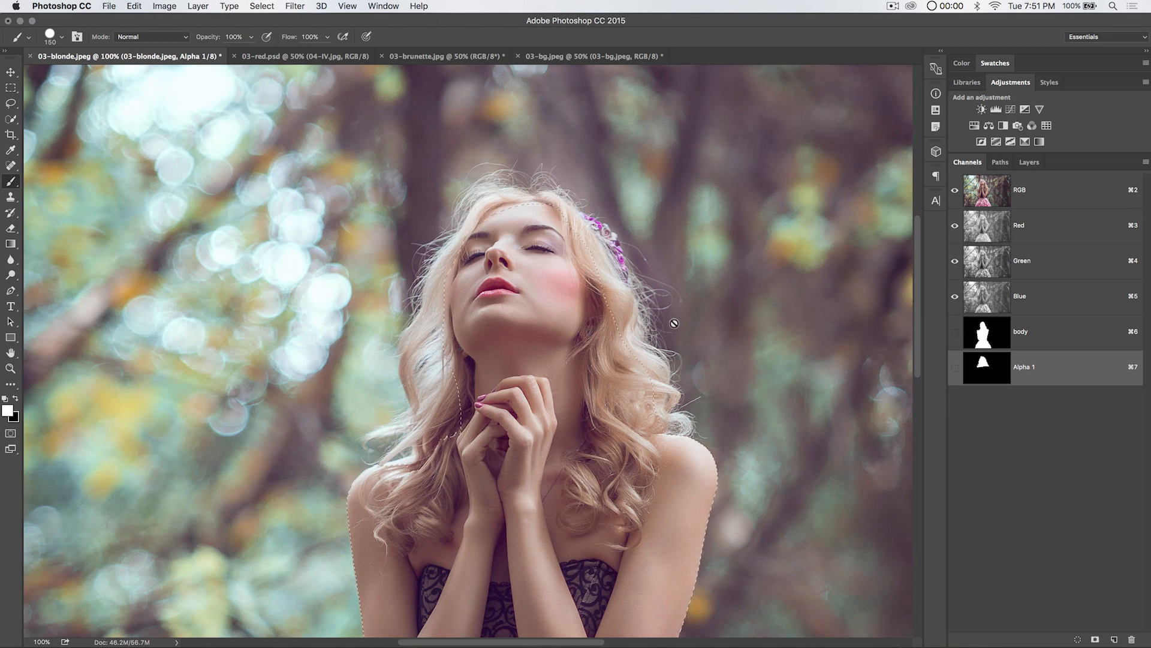
ctrl+shift+click(985, 367)
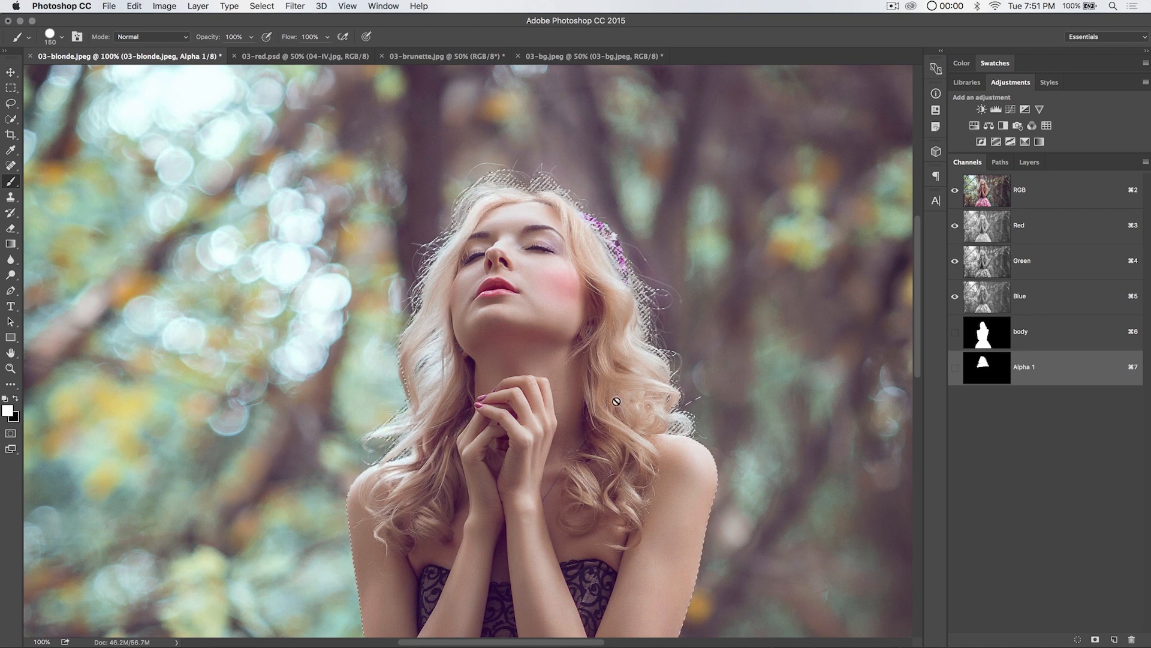
key(ctrl+2)
key(x)
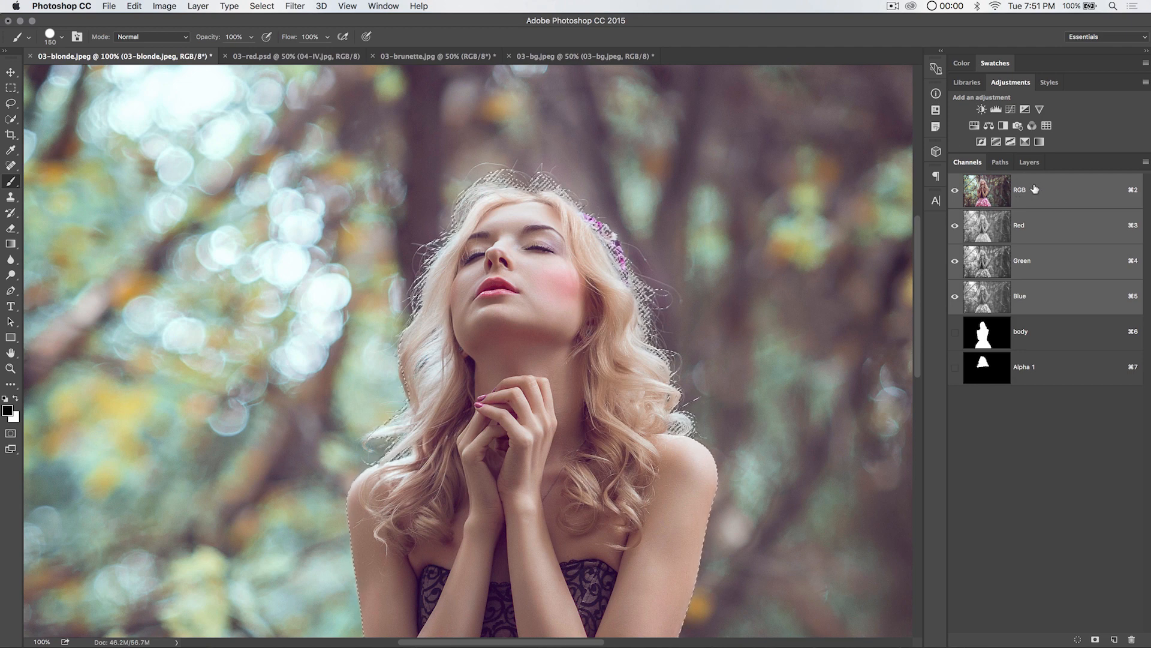
Step: Add a layer mask to the 03-blonde.jpeg layer from the combined body and hair selection
click(1029, 162)
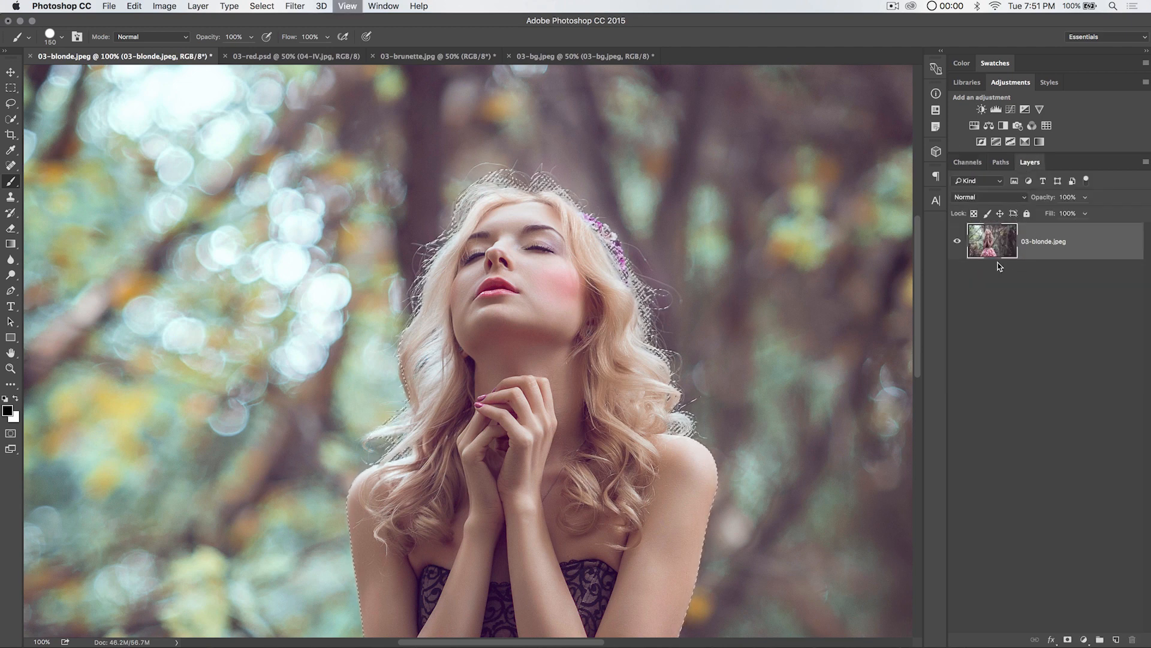
key(ctrl+minus)
key(ctrl+minus)
key(ctrl+minus)
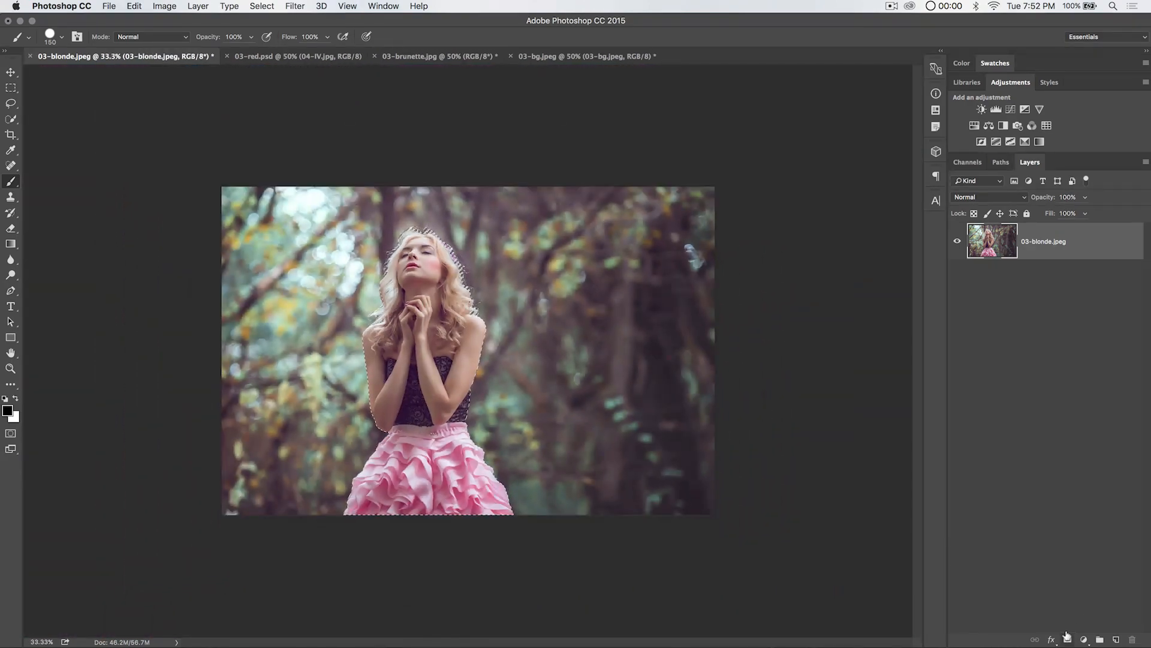
click(1066, 637)
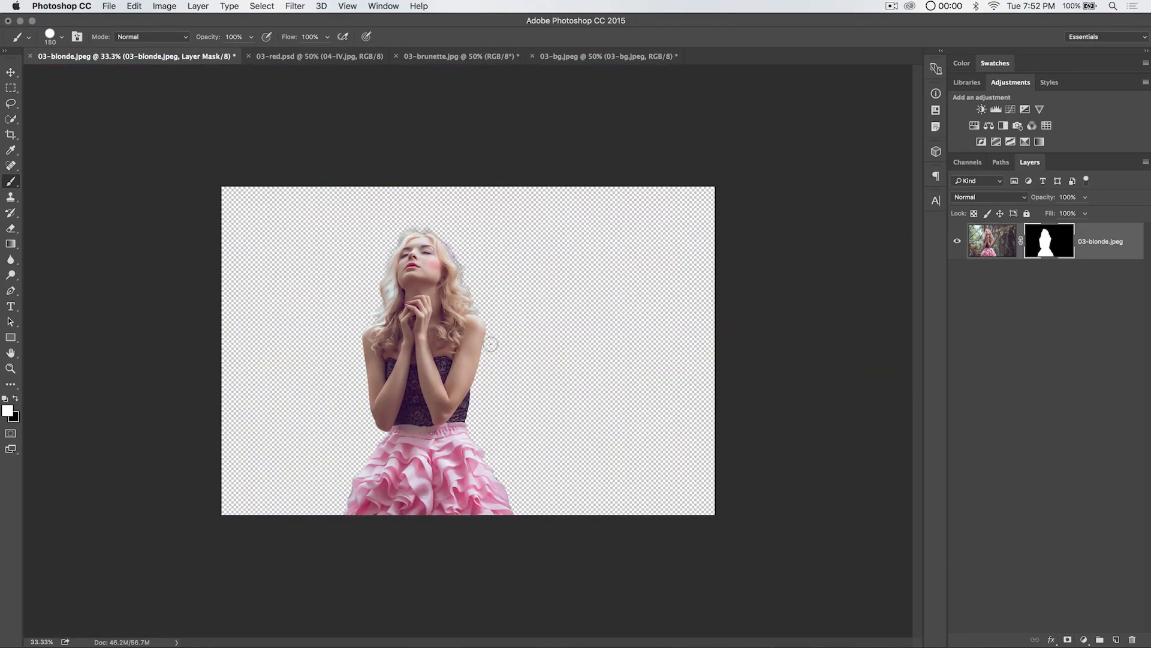
Step: Compare the masked cutout with the original photo by toggling the layer mask, and examine the left-hand hair up close
key(ctrl+plus)
key(ctrl+plus)
key(ctrl+plus)
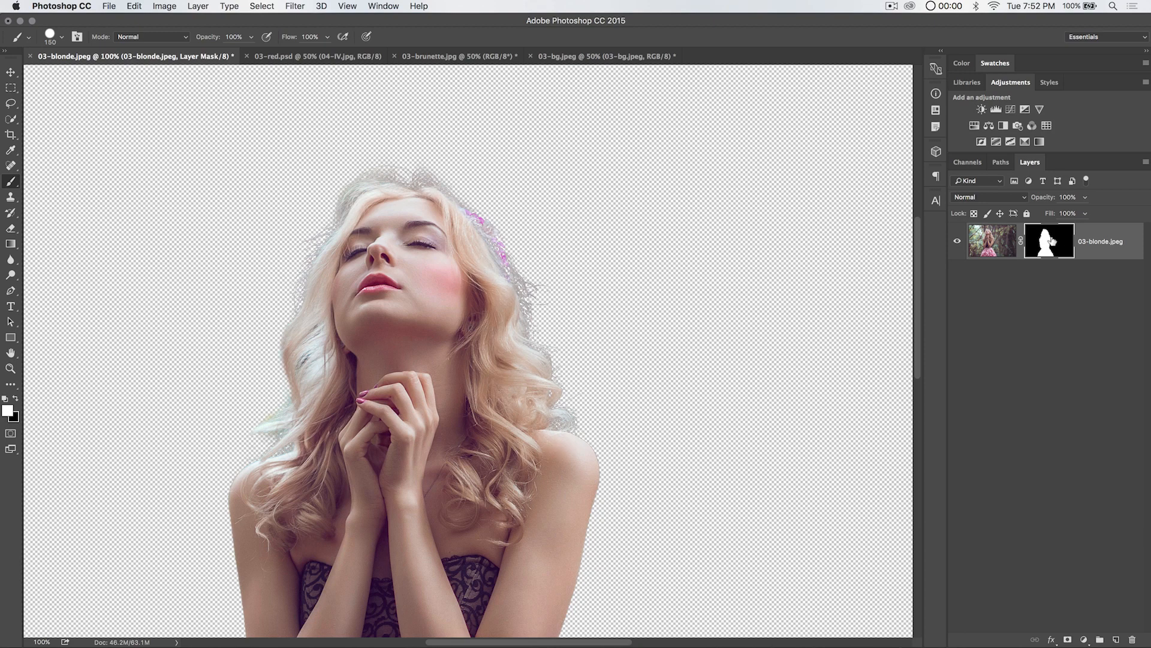
shift+click(1053, 242)
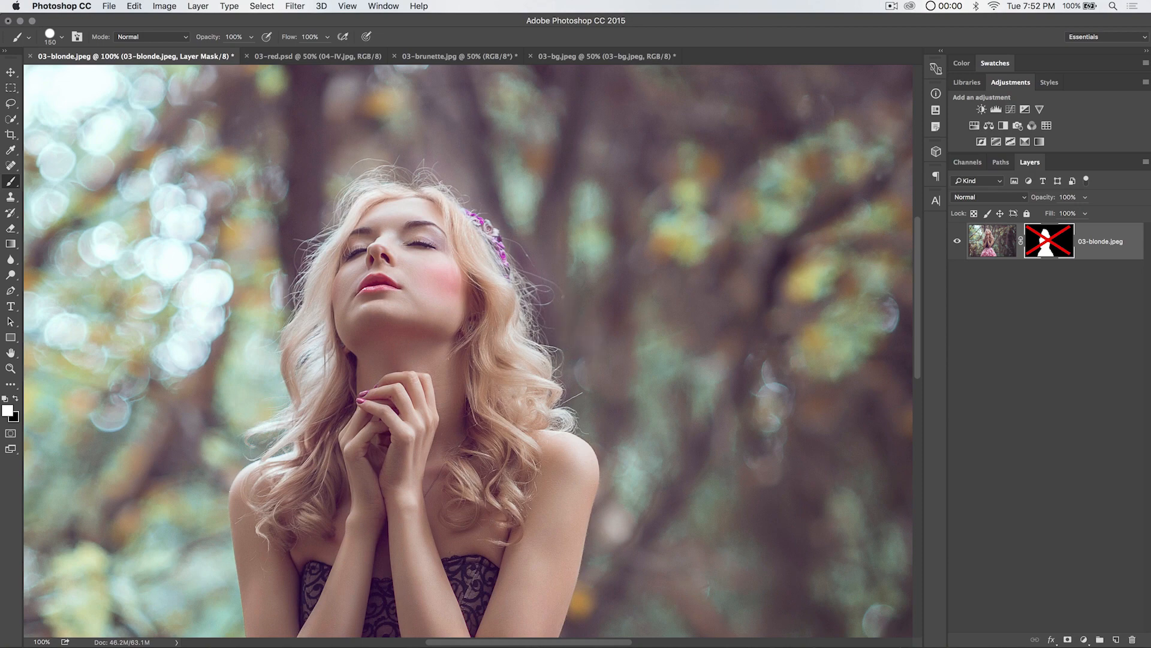
shift+click(1052, 246)
key(x)
key(z)
drag(298, 367, 324, 340)
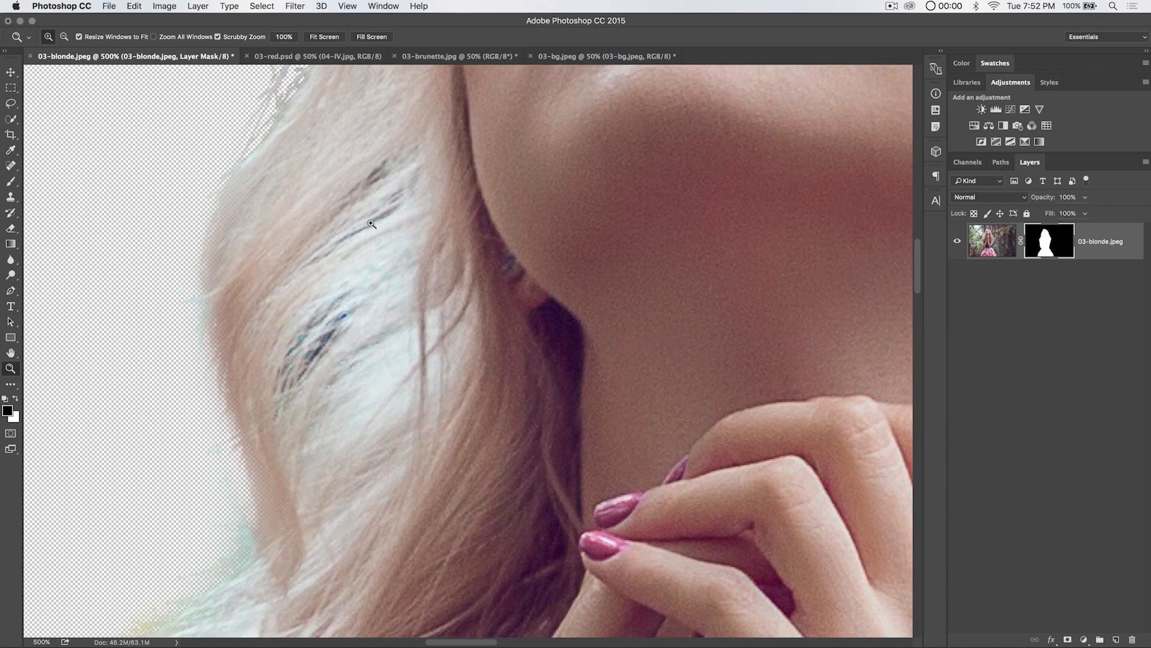
key(super+minus)
key(super+minus)
key(super+minus)
key(super+minus)
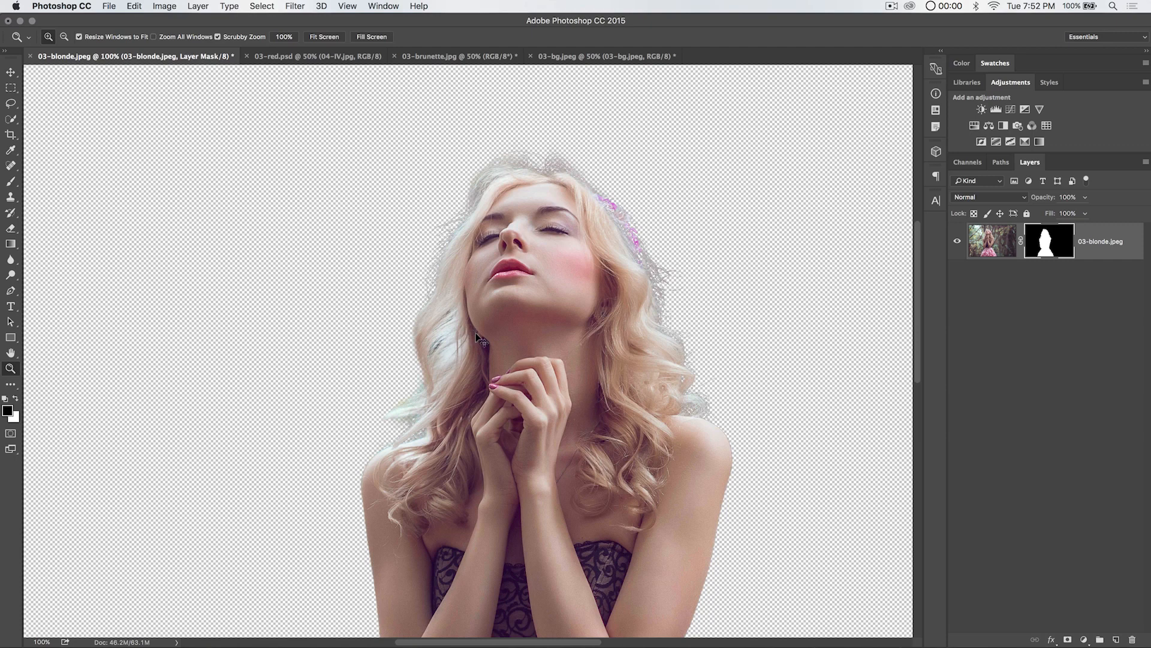
key(super+minus)
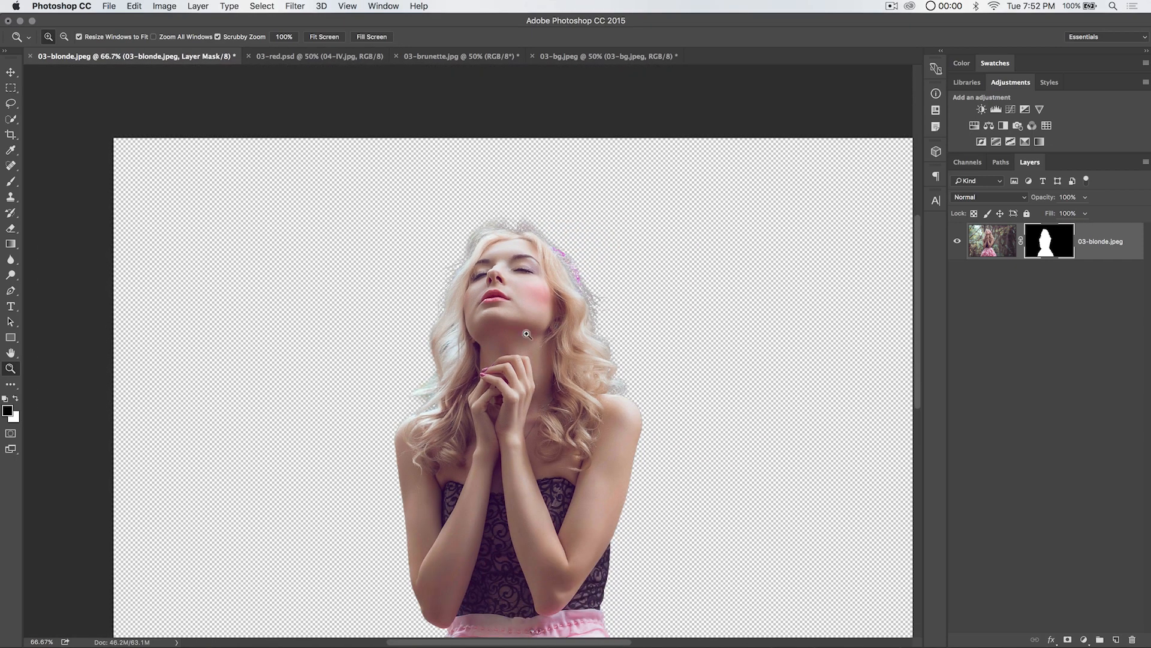
Step: Bring the masked woman into the 03-bg.jpeg document and position her in front of the central mountain
key(super+2)
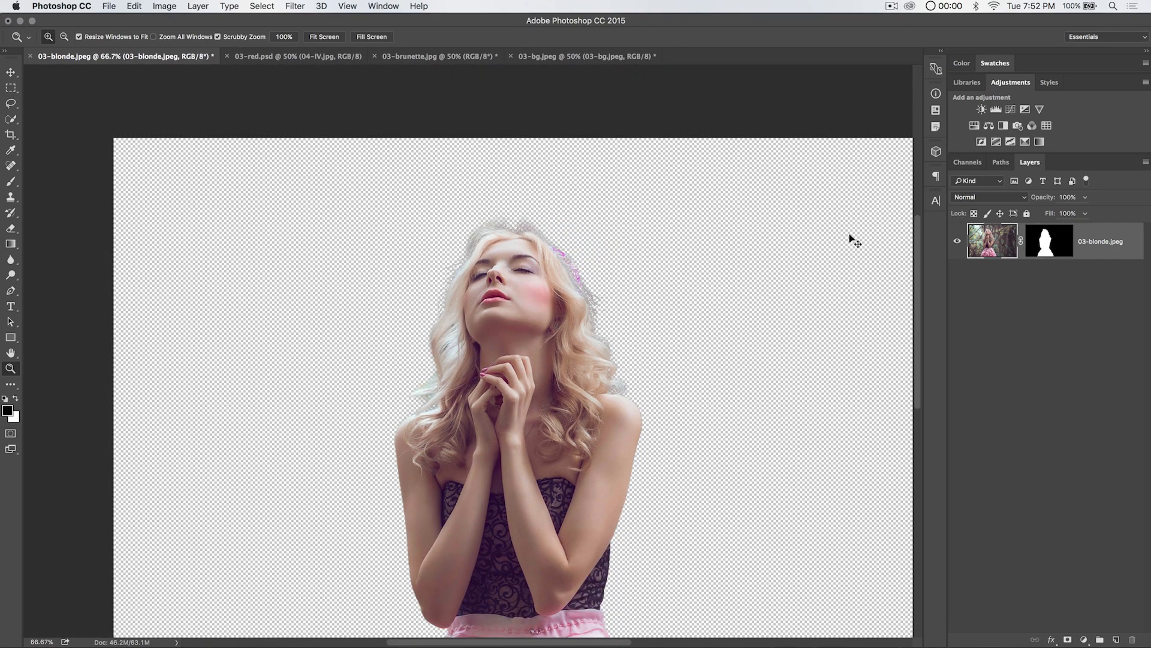
key(super+minus)
key(v)
drag(407, 321, 346, 351)
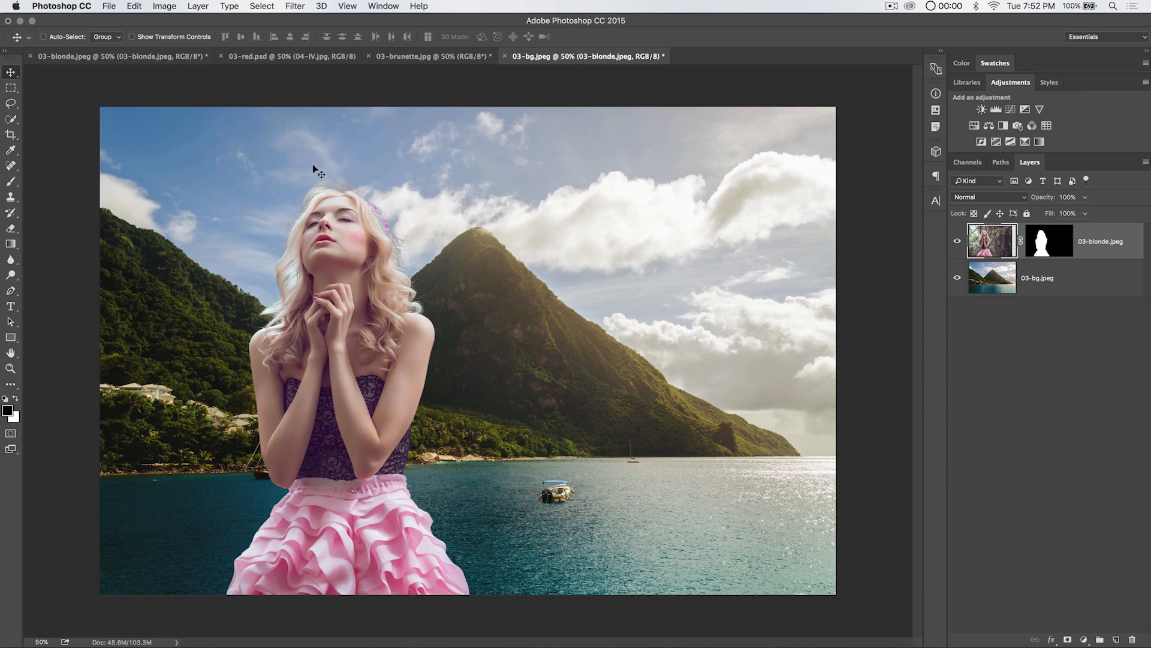
drag(339, 217, 490, 280)
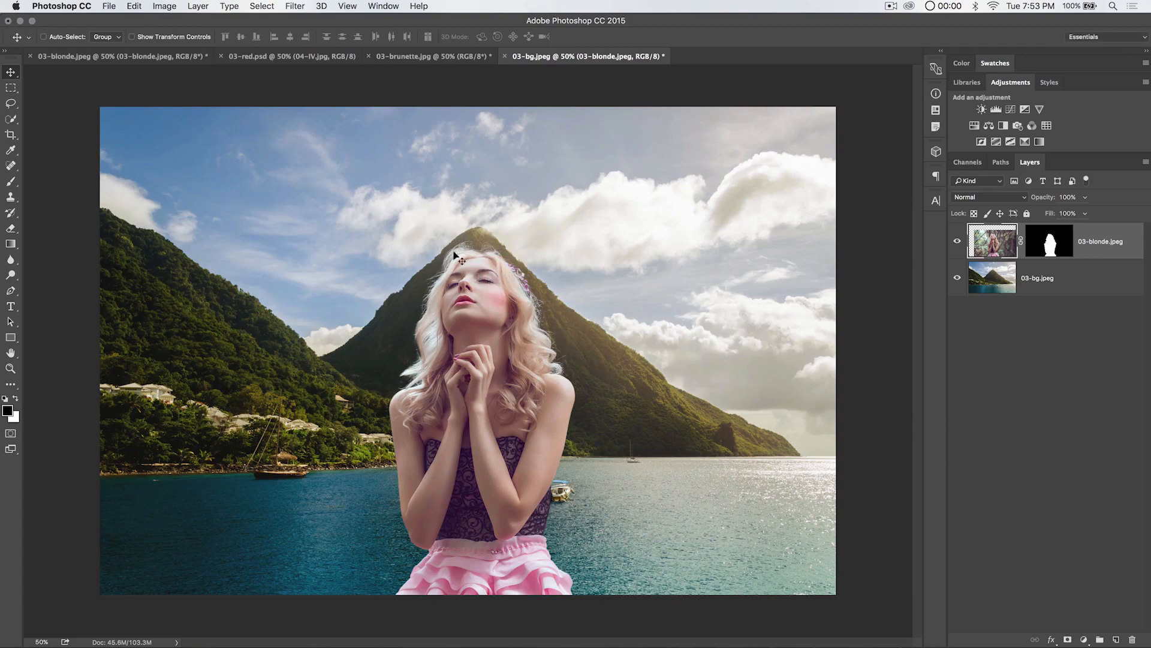
Step: Paint white on the 03-blonde.jpeg layer mask with a 50-pixel brush to fill the see-through gaps in the left-hand hair
key(z)
click(409, 377)
click(409, 377)
click(409, 374)
drag(452, 219, 450, 250)
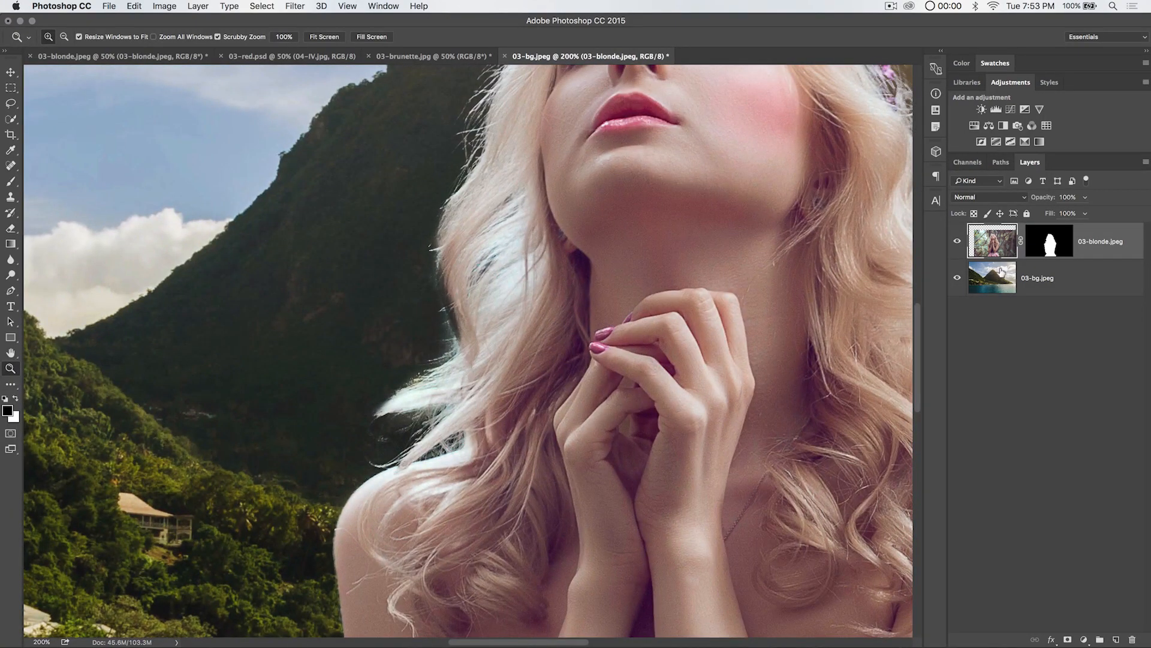
click(1057, 243)
key(b)
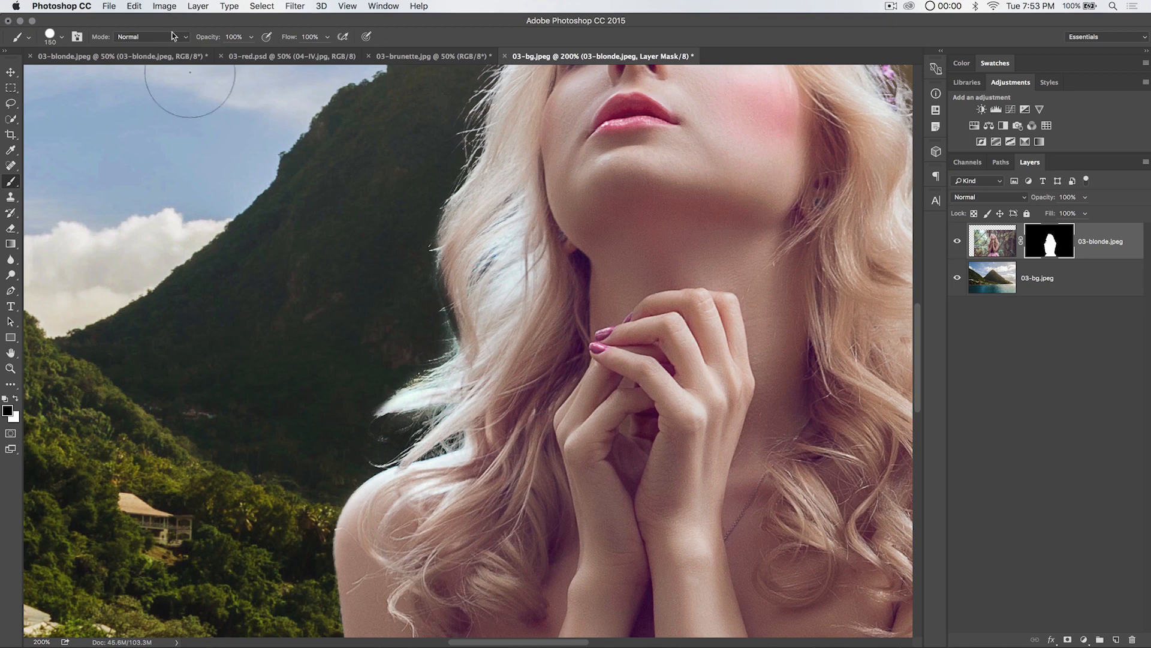
key(x)
key(bracketleft)
key(bracketleft)
key(bracketleft)
key(bracketleft)
key(bracketleft)
key(bracketleft)
key(bracketleft)
drag(462, 271, 458, 280)
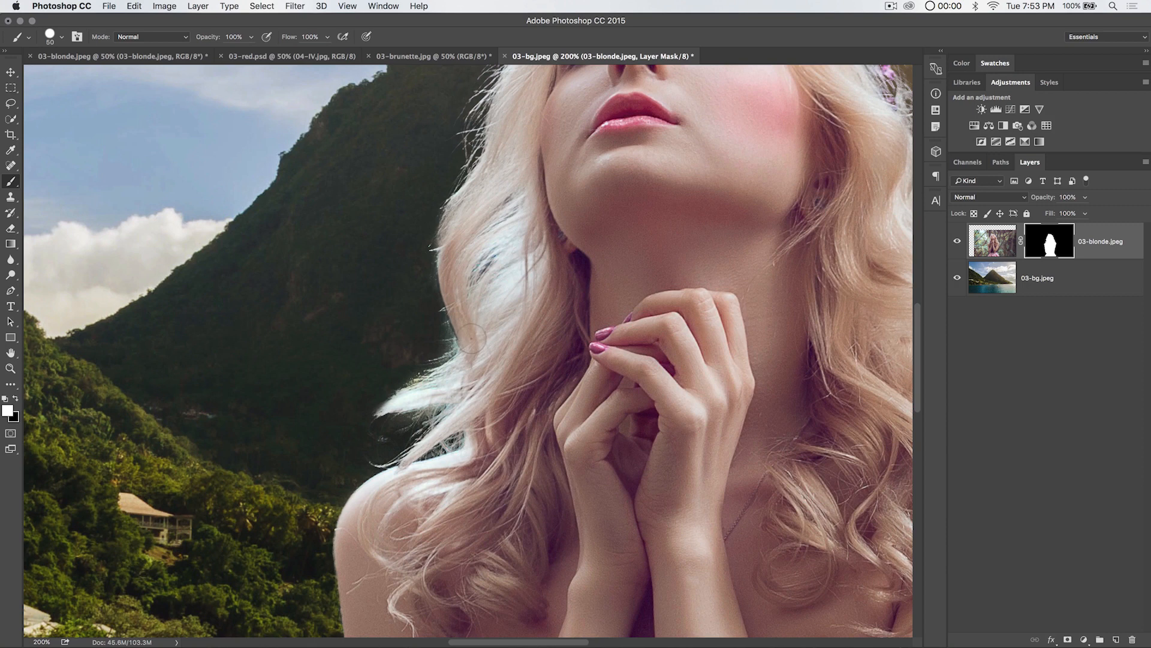
drag(458, 280, 462, 315)
mouse_move(453, 261)
mouse_down()
mouse_move(446, 235)
mouse_move(460, 211)
mouse_move(450, 278)
mouse_up()
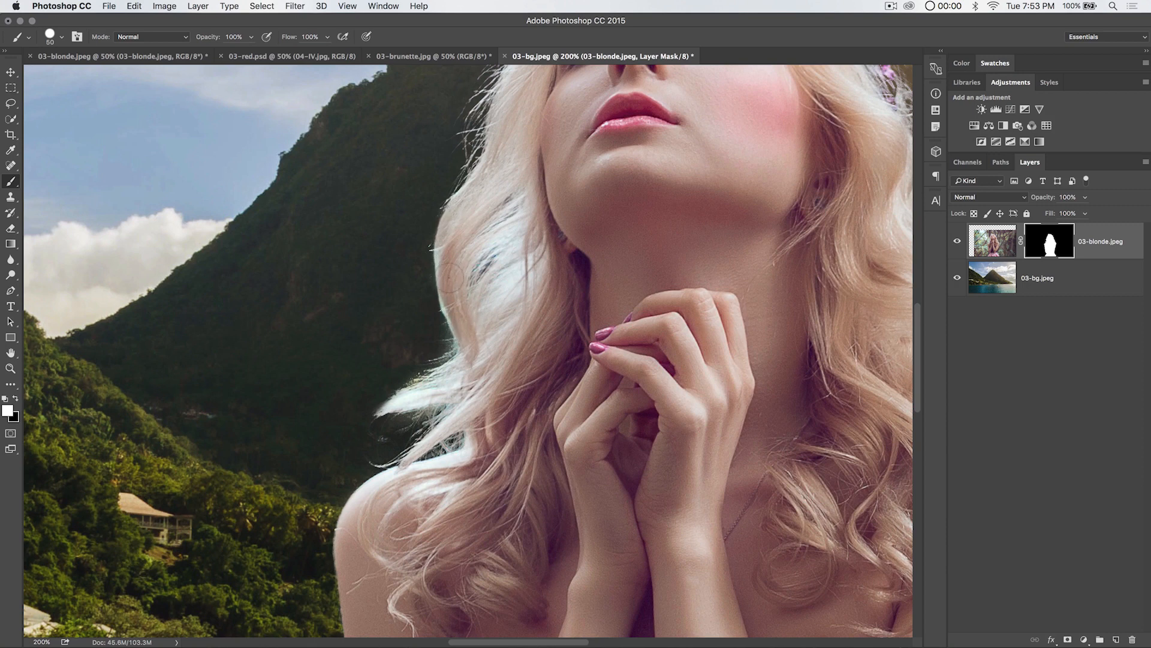
Step: Paint black on the 03-blonde.jpeg layer mask along the outer edge of the left-hand hair and check the whole composite
key(x)
mouse_move(425, 318)
mouse_down()
mouse_move(433, 341)
mouse_move(418, 244)
mouse_up()
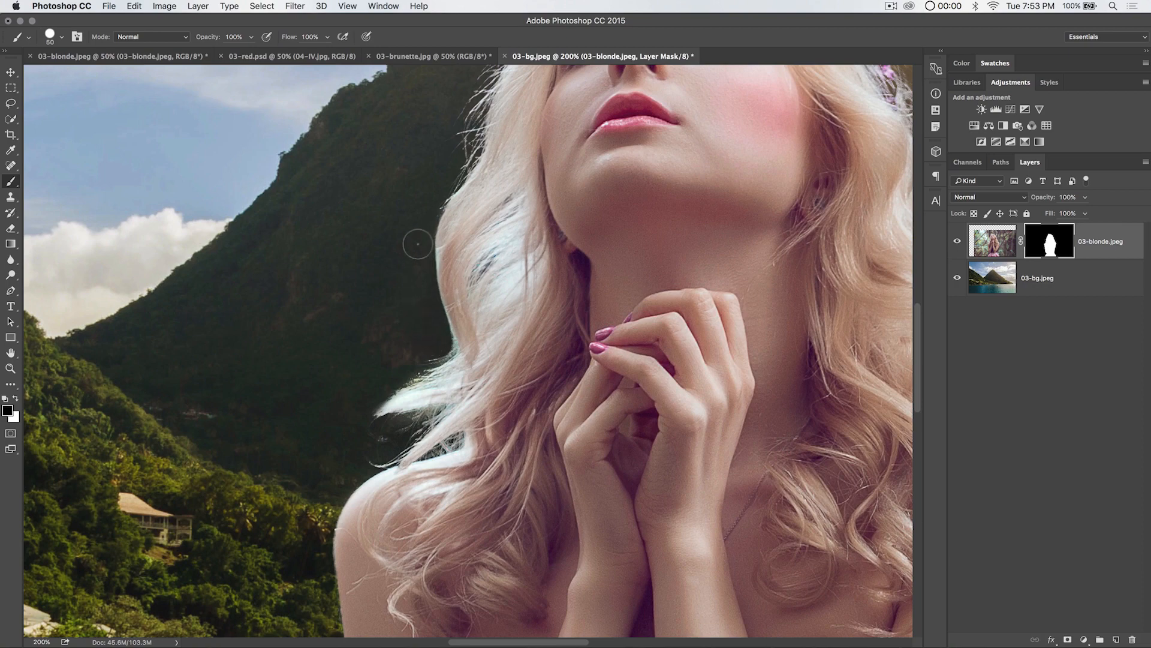
key(super+minus)
key(super+minus)
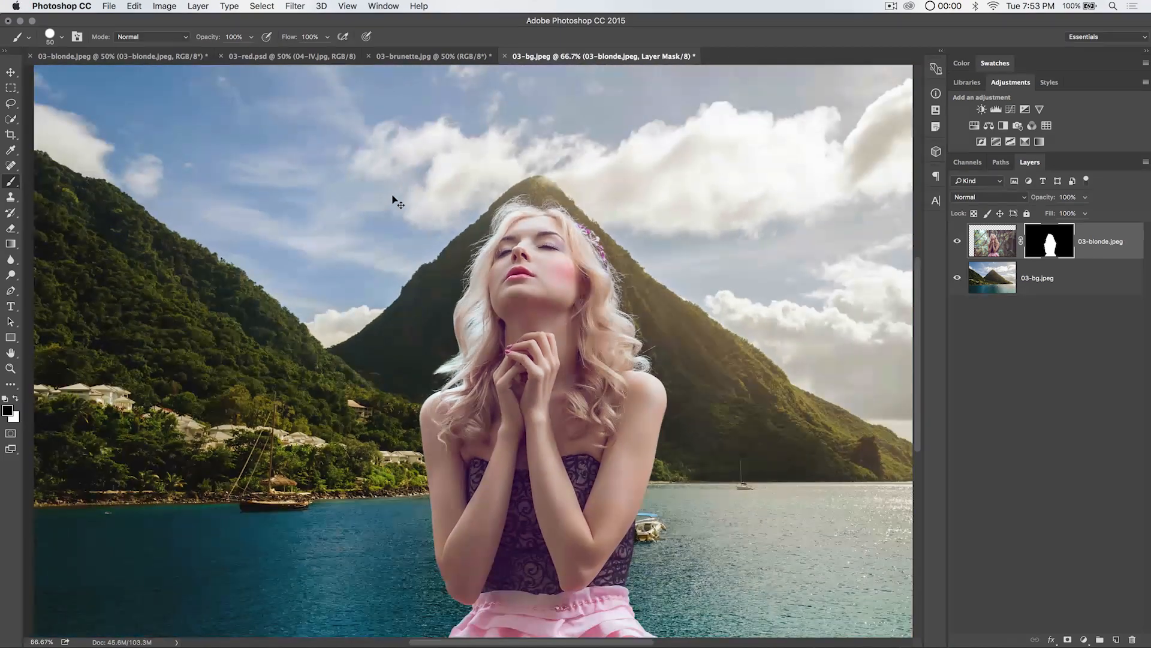
scroll(523, 344, down, 3)
scroll(524, 344, left, 3)
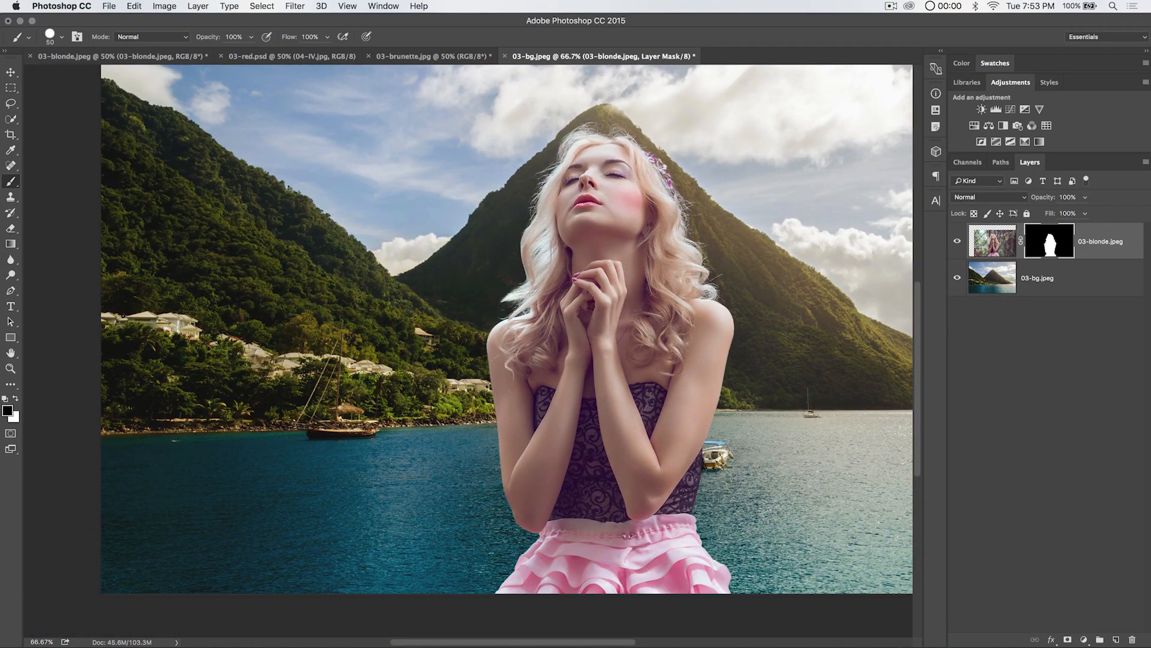
scroll(621, 199, up, 4)
scroll(620, 199, right, 2)
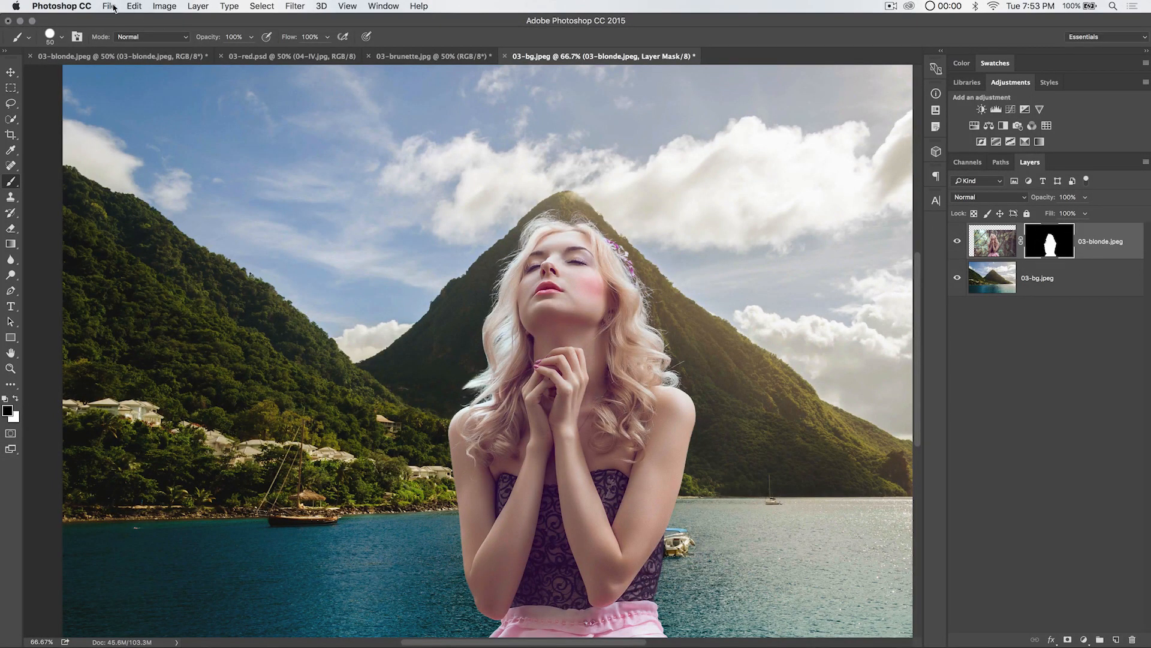
Step: Paint white over the hair edges on the layer mask with a softened 300-pixel brush in Soft Light mode
click(155, 37)
click(151, 193)
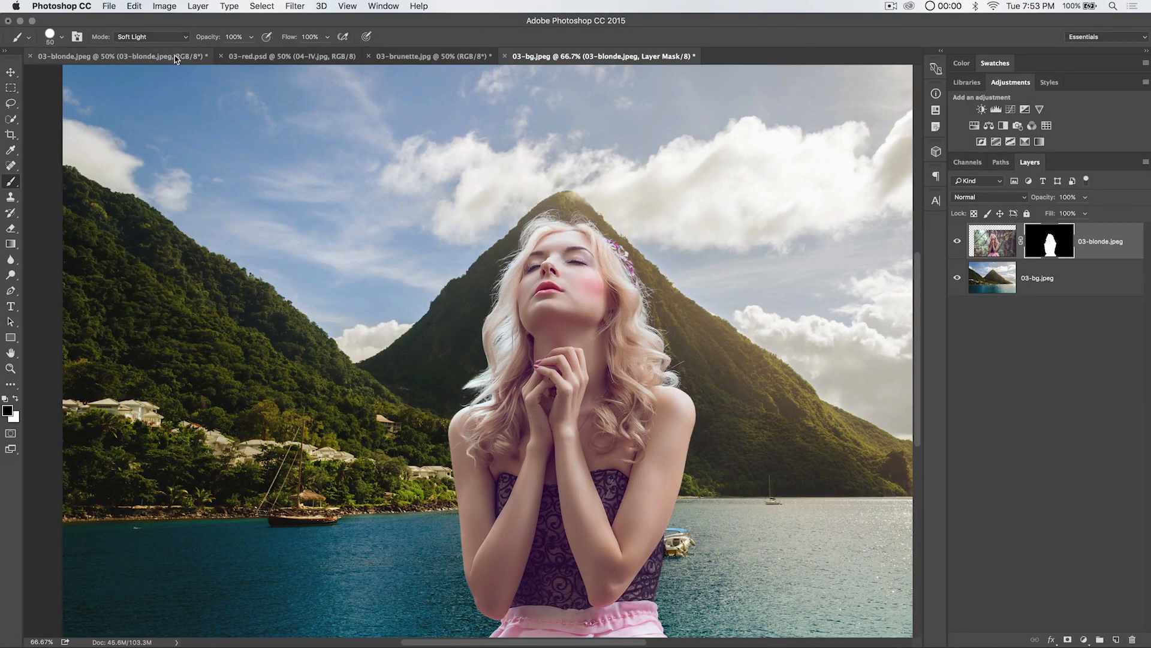
click(16, 399)
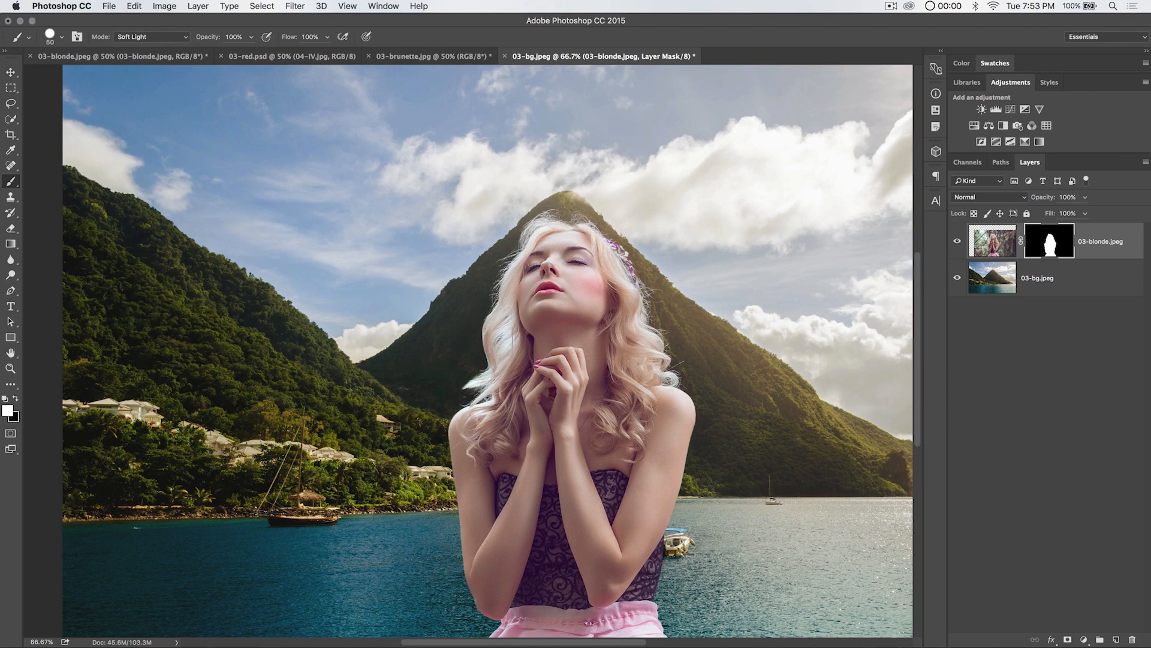
key(bracketright)
key(bracketright)
key(bracketright)
key(bracketright)
key(bracketright)
key(bracketright)
right_click(359, 204)
drag(448, 249, 429, 249)
click(398, 148)
key(bracketright)
key(bracketright)
key(bracketright)
mouse_move(480, 283)
mouse_down()
mouse_move(488, 290)
mouse_move(530, 238)
mouse_move(591, 224)
mouse_move(647, 365)
mouse_up()
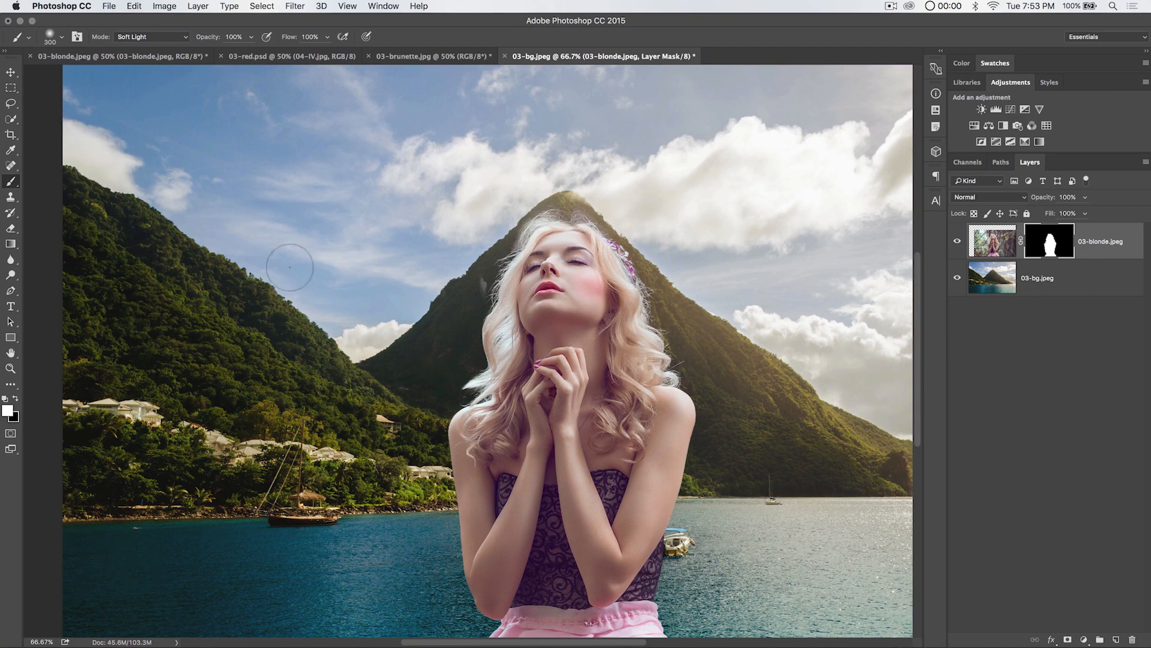
Step: Return the mask brush to Normal mode with black as the foreground color and reduce its size to 60 pixels
key(x)
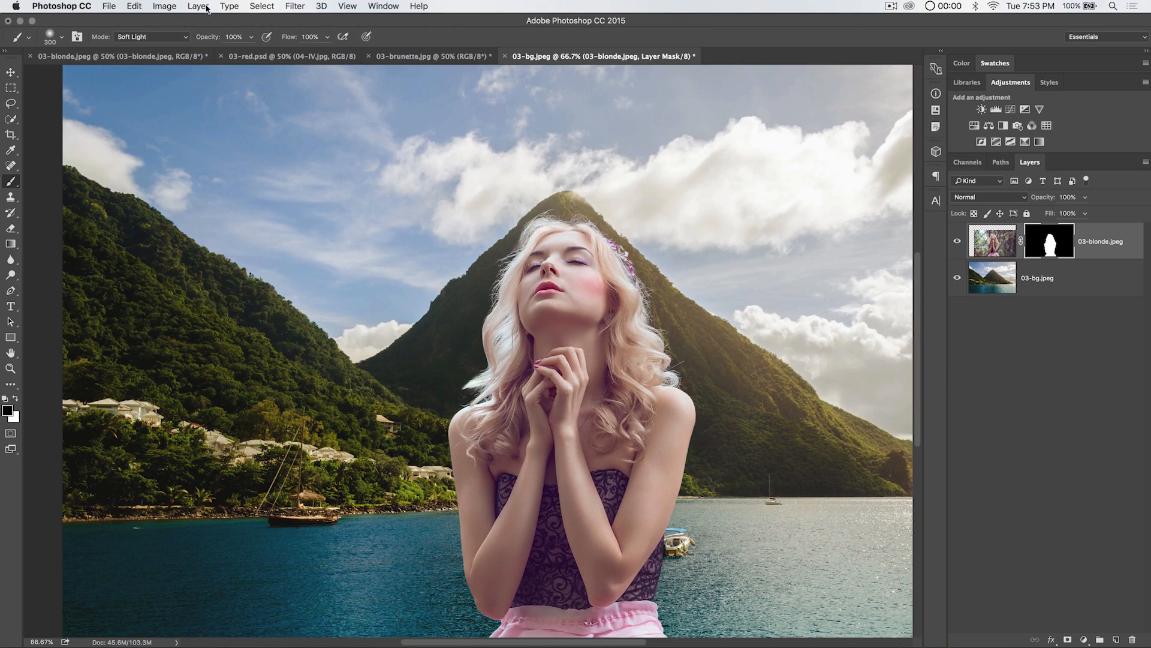
click(146, 42)
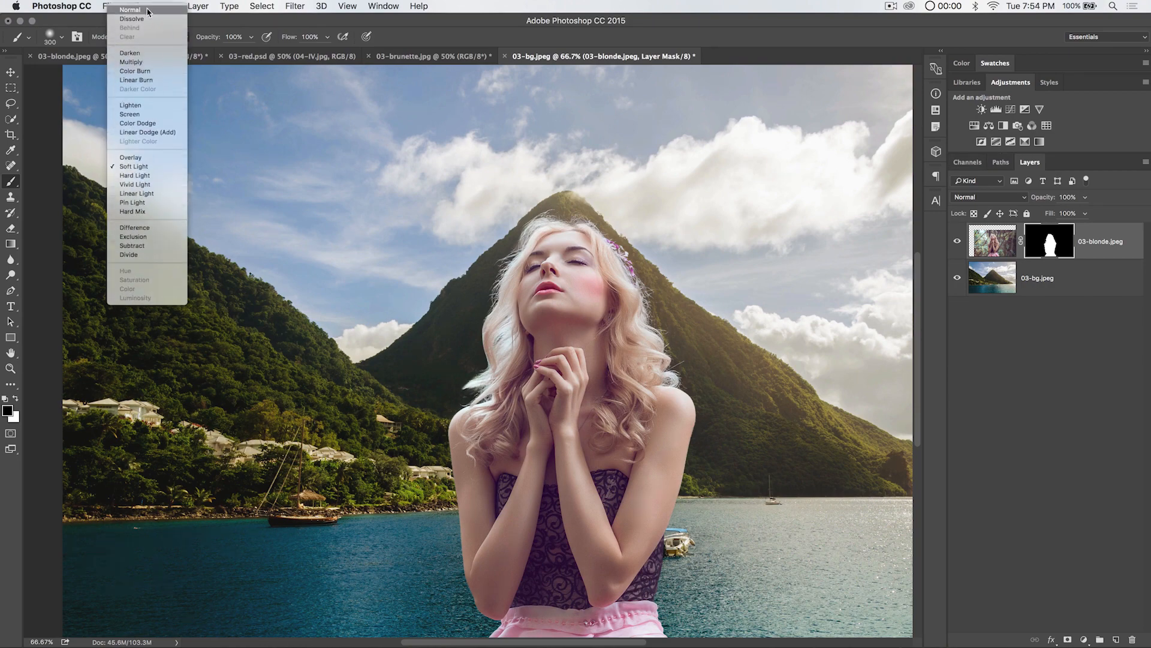
click(148, 11)
key(bracketleft)
key(bracketleft)
key(bracketleft)
key(bracketleft)
key(bracketleft)
key(bracketleft)
key(bracketleft)
key(bracketleft)
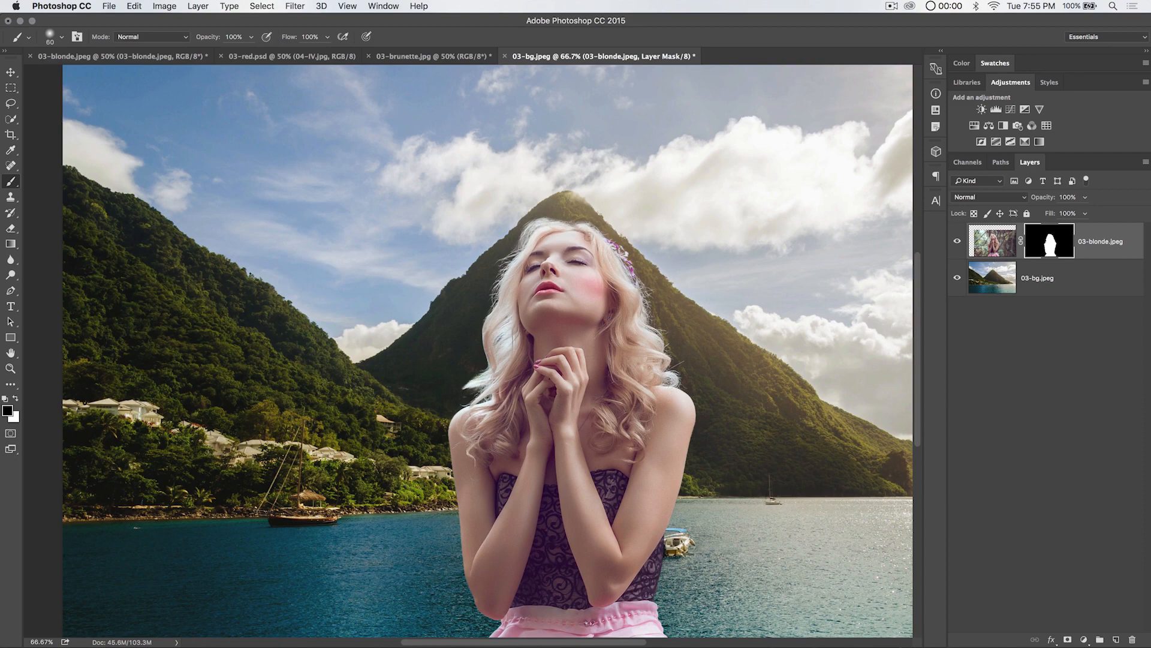
Step: Compare the refined hair cutout with the original photo by toggling the 03-blonde.jpeg layer mask
shift+click(1054, 243)
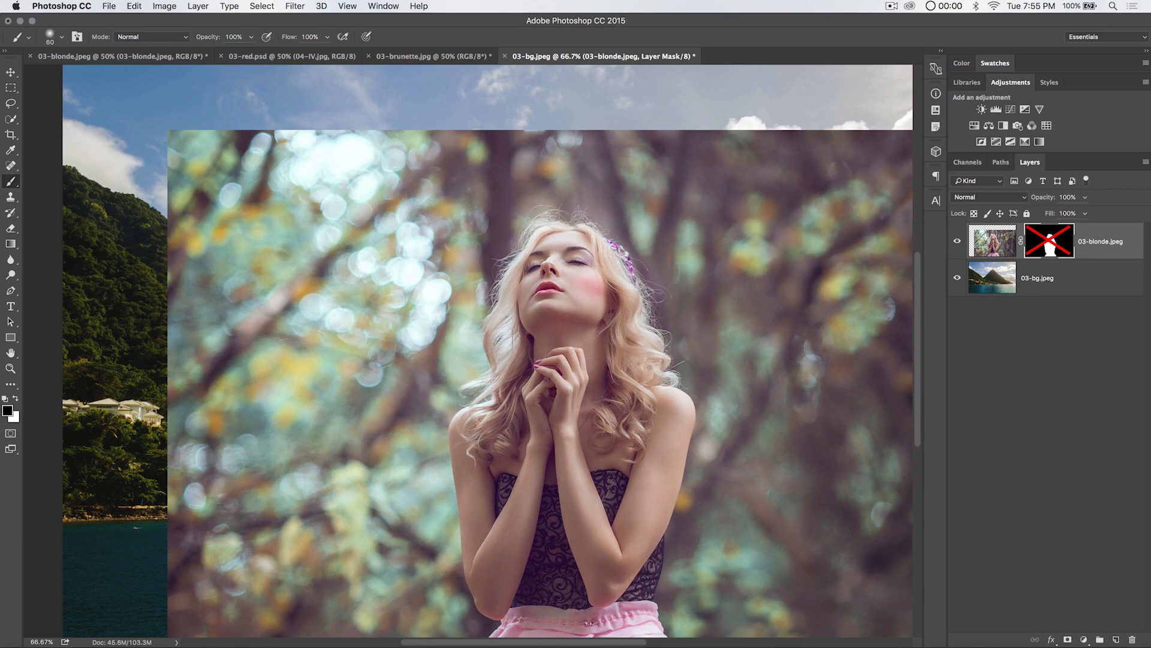
shift+click(1042, 245)
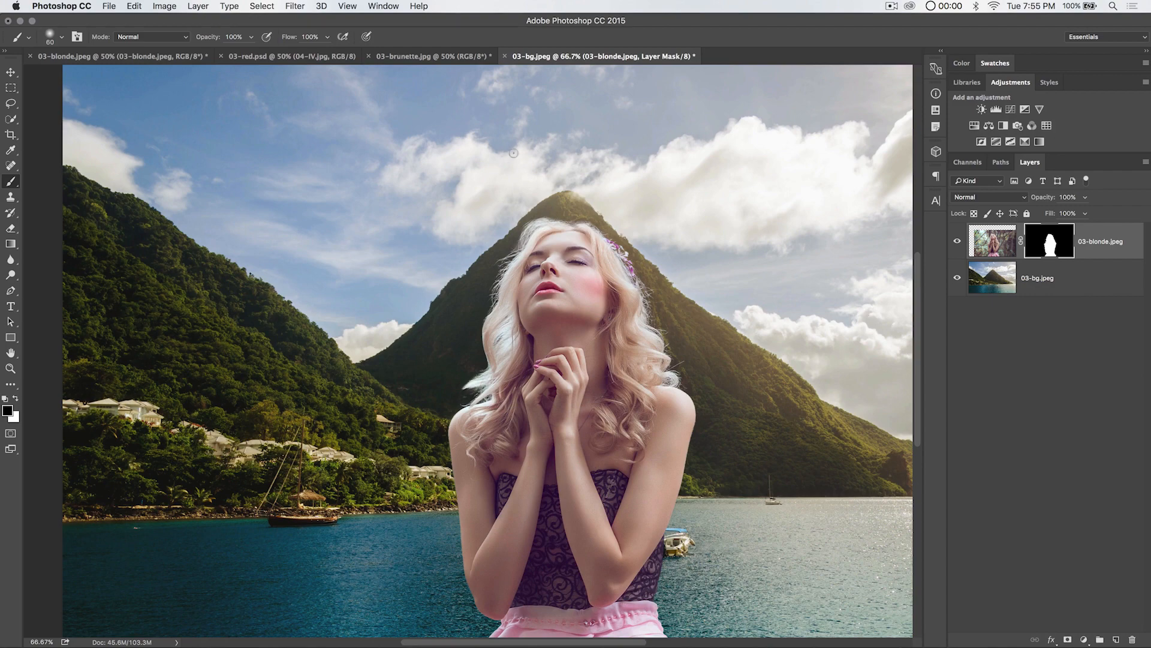
key(x)
scroll(594, 303, up, 5)
scroll(600, 240, down, 6)
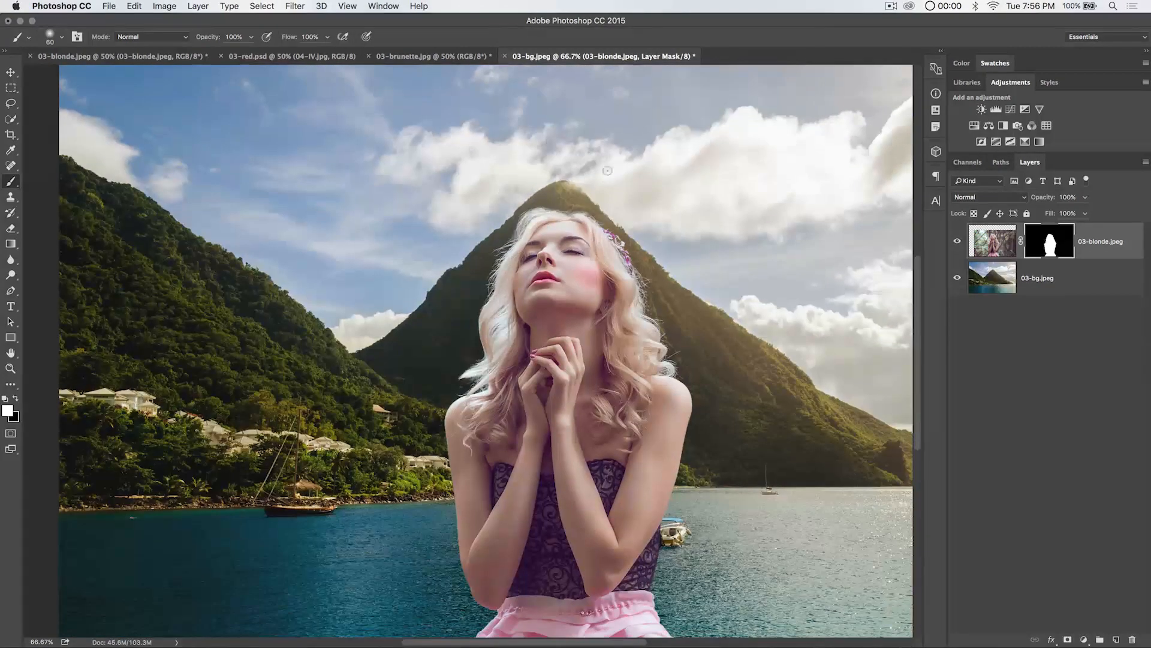
shift+click(1041, 243)
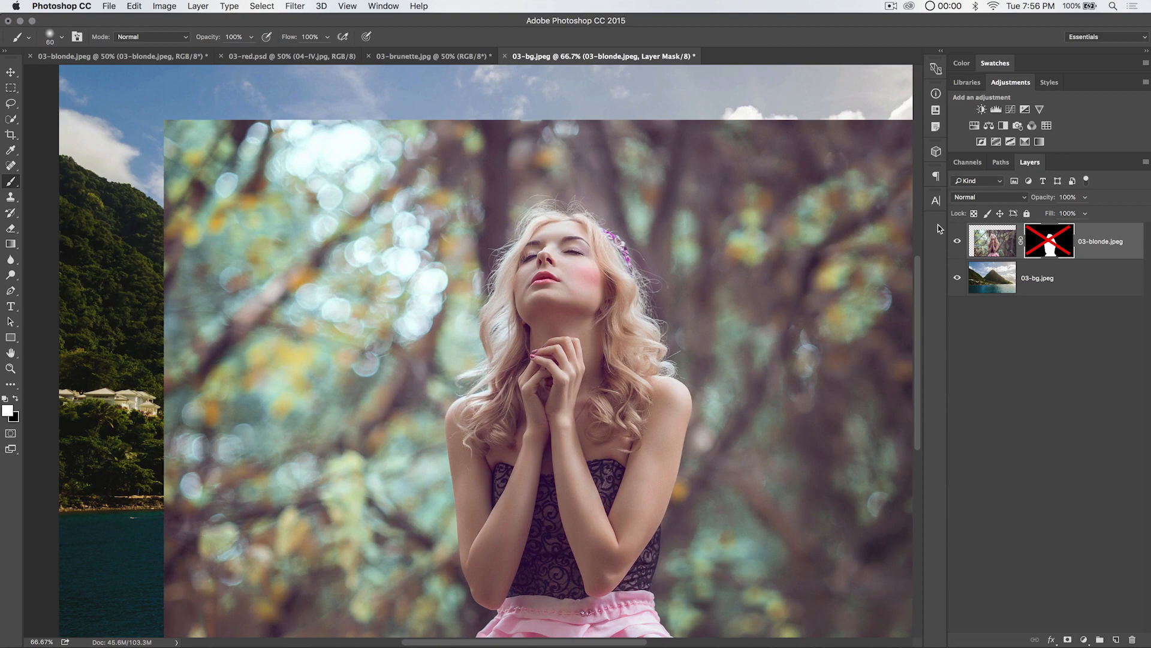
shift+click(1046, 241)
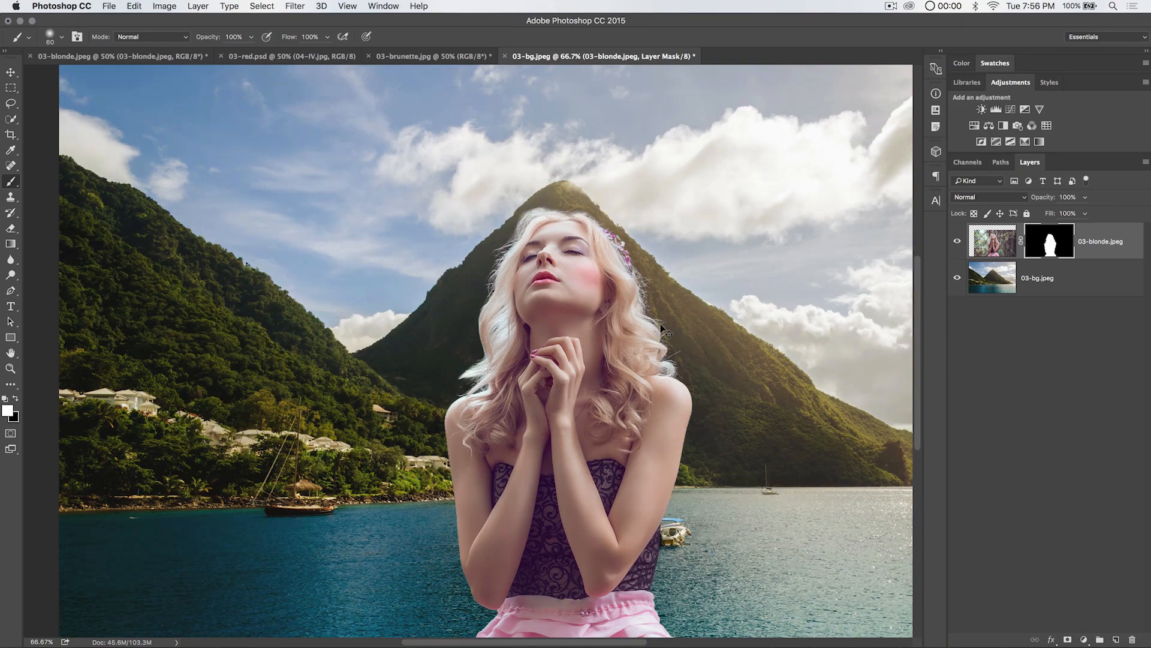
Step: Try the masked woman against the bright clouds beside the mountain and place her back in front of the central mountain
key(super+minus)
key(super+minus)
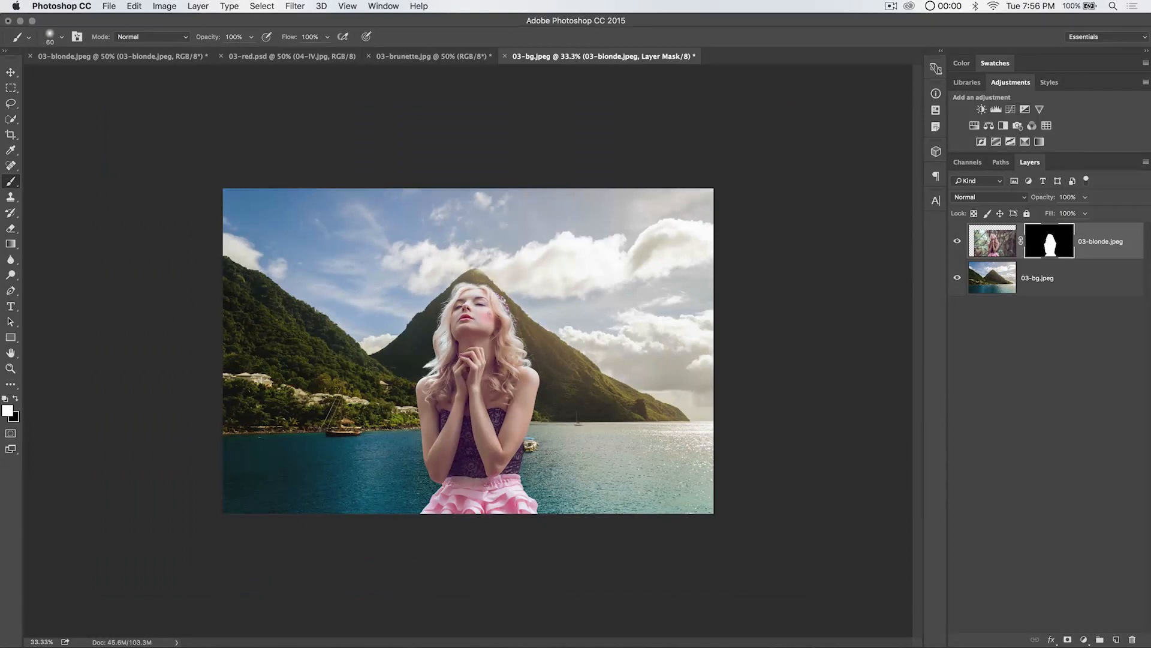
key(v)
key(super+2)
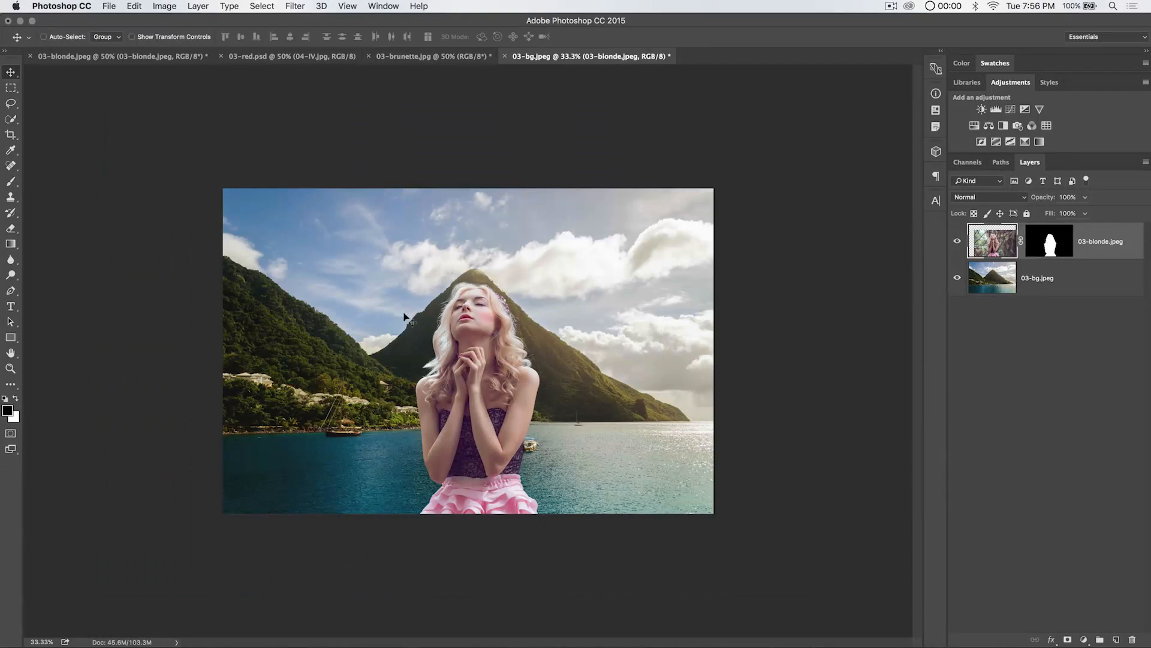
drag(485, 361, 582, 326)
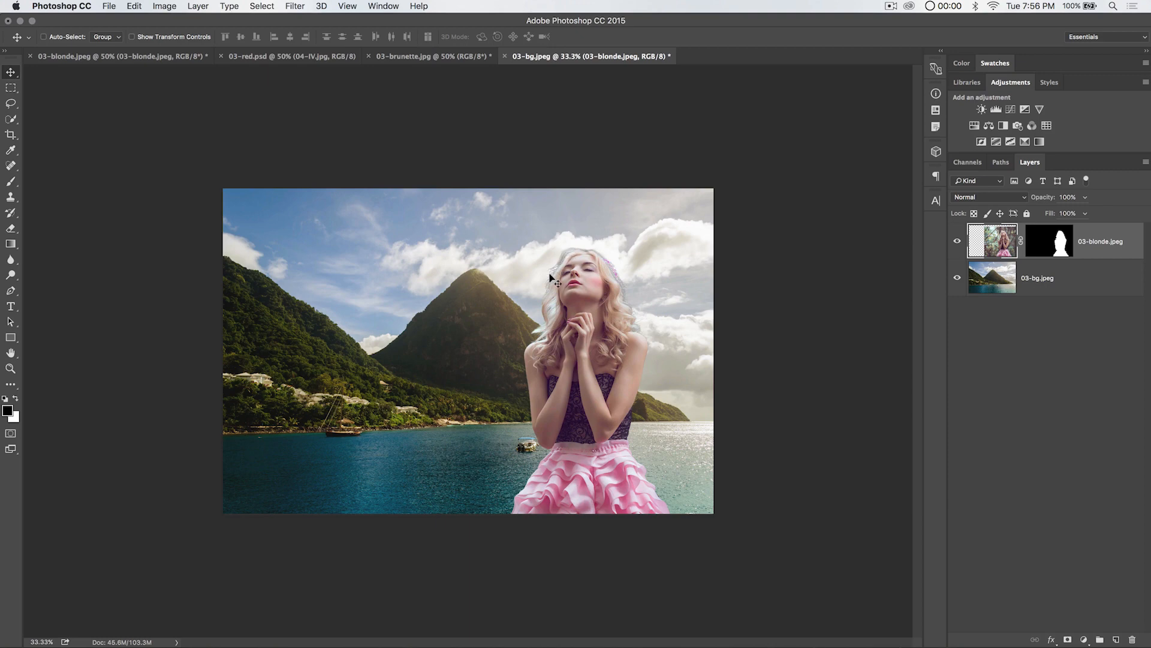
drag(571, 280, 485, 325)
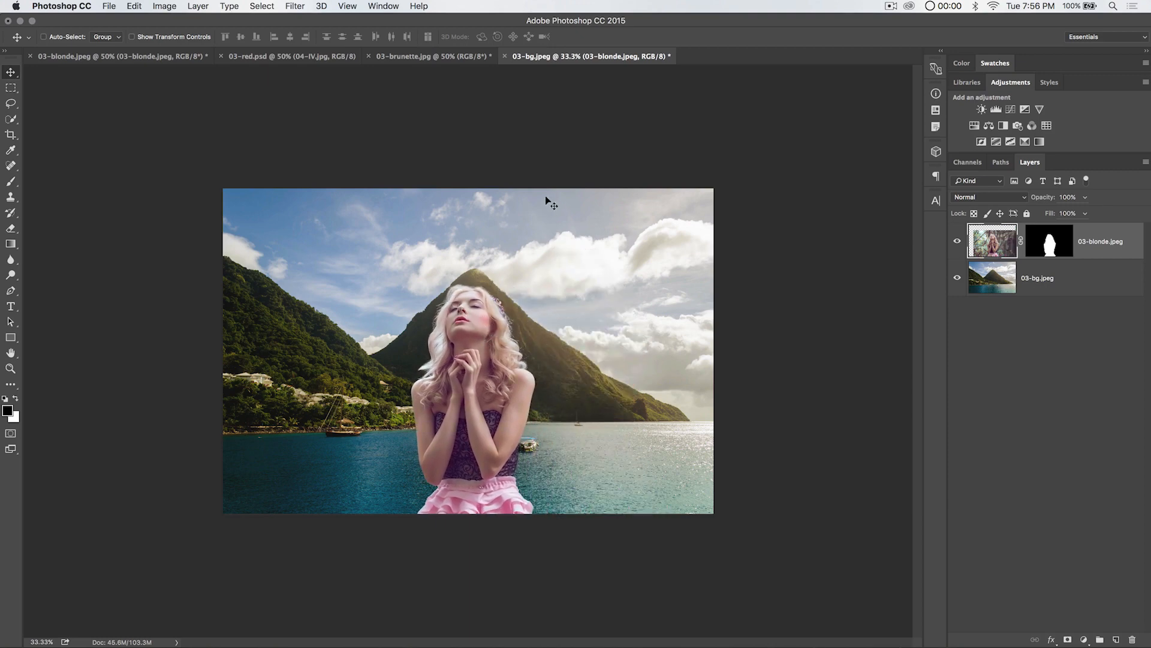
Step: Switch to 03-red.psd and select the red-haired woman's body with the Quick Selection tool
click(276, 56)
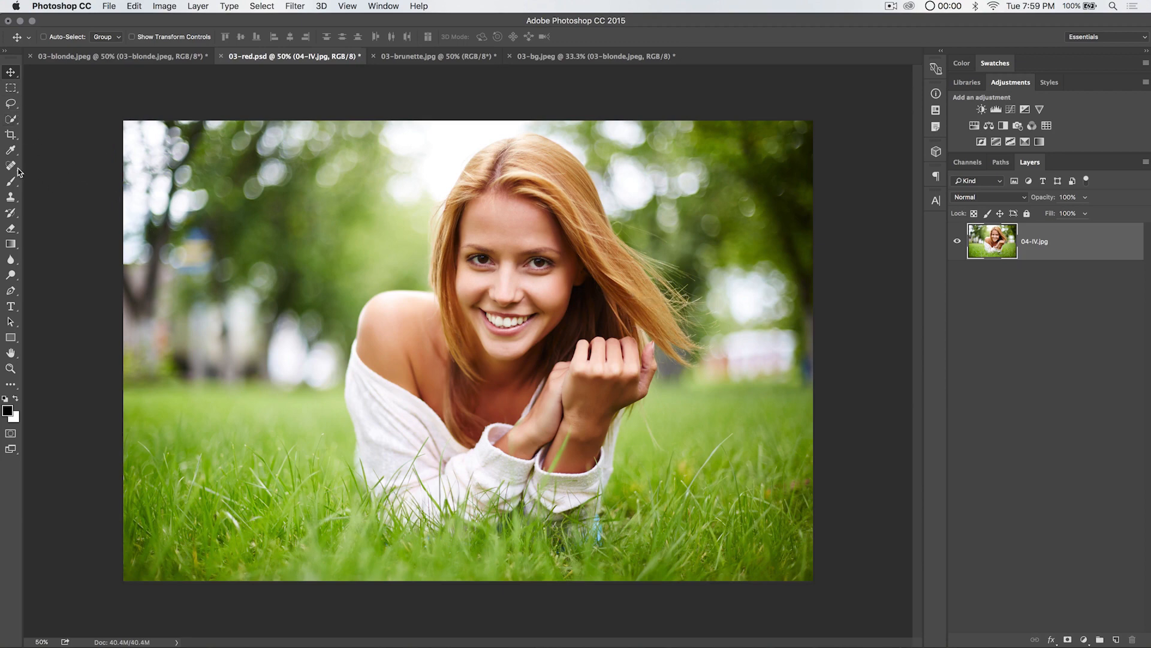
click(12, 120)
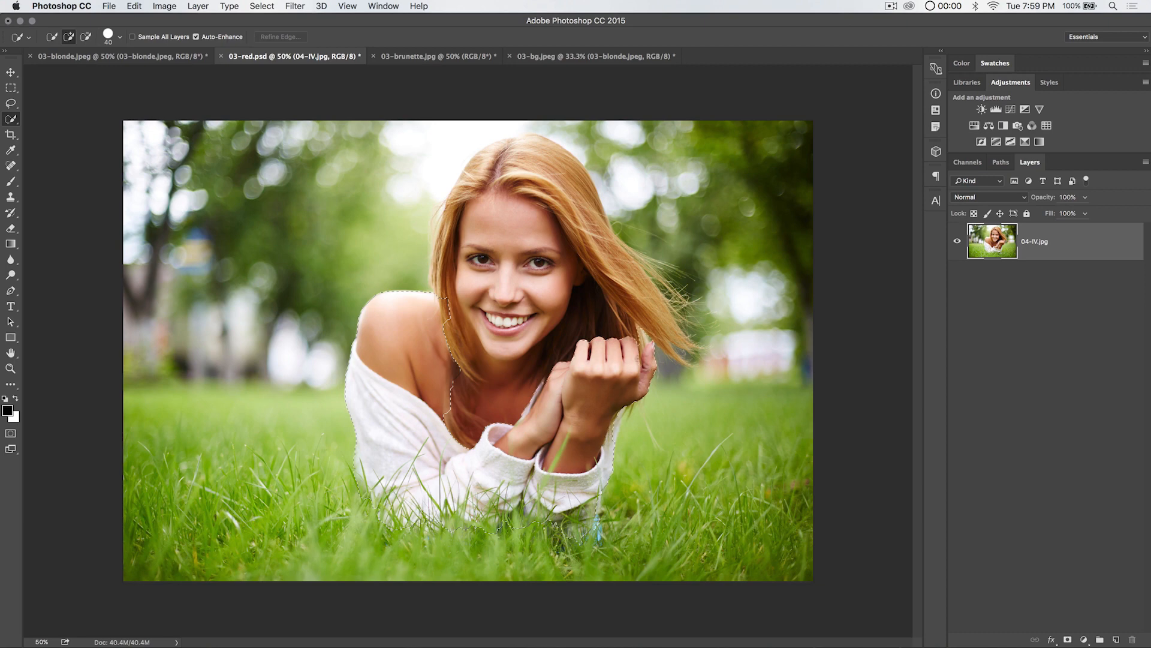
mouse_move(428, 318)
mouse_down()
mouse_move(431, 293)
mouse_move(419, 293)
mouse_up()
Step: Add the face and the inner area of the hair to the body selection with the Lasso tool, leaving out the loose hair edges
click(11, 103)
key(shift)
mouse_move(464, 188)
mouse_down()
mouse_move(501, 147)
mouse_move(560, 164)
mouse_up()
drag(591, 230, 622, 253)
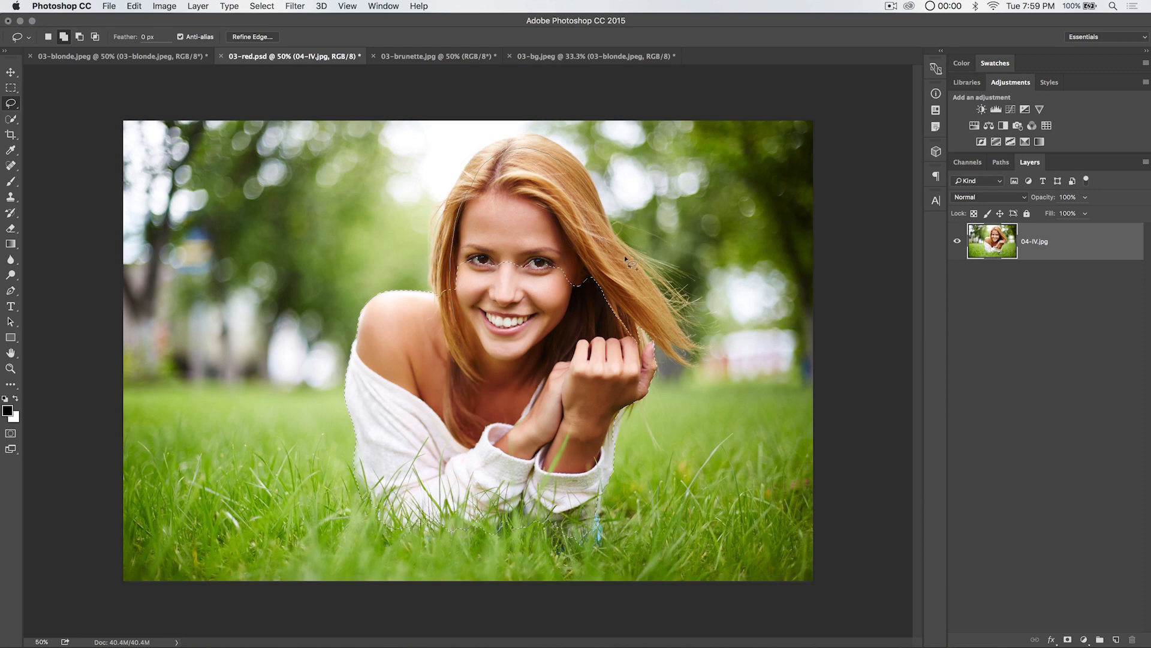
mouse_move(650, 291)
mouse_down()
mouse_move(648, 340)
mouse_move(528, 379)
mouse_move(502, 357)
mouse_up()
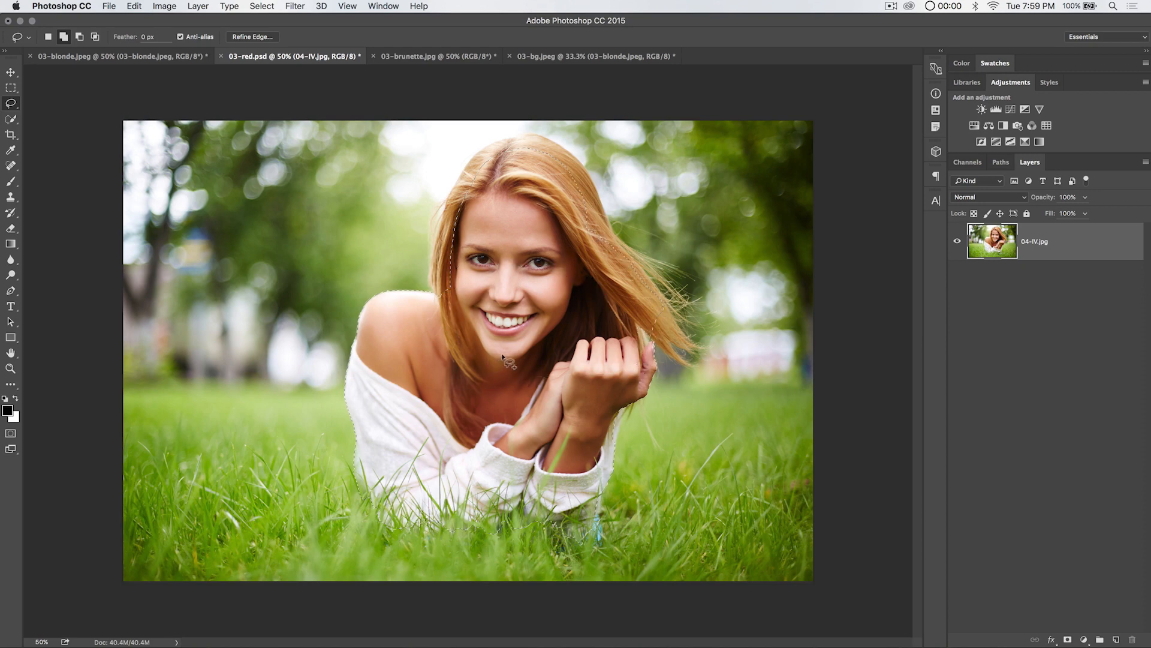
Step: Save the selection as a new channel named body and deselect it
right_click(515, 266)
click(554, 321)
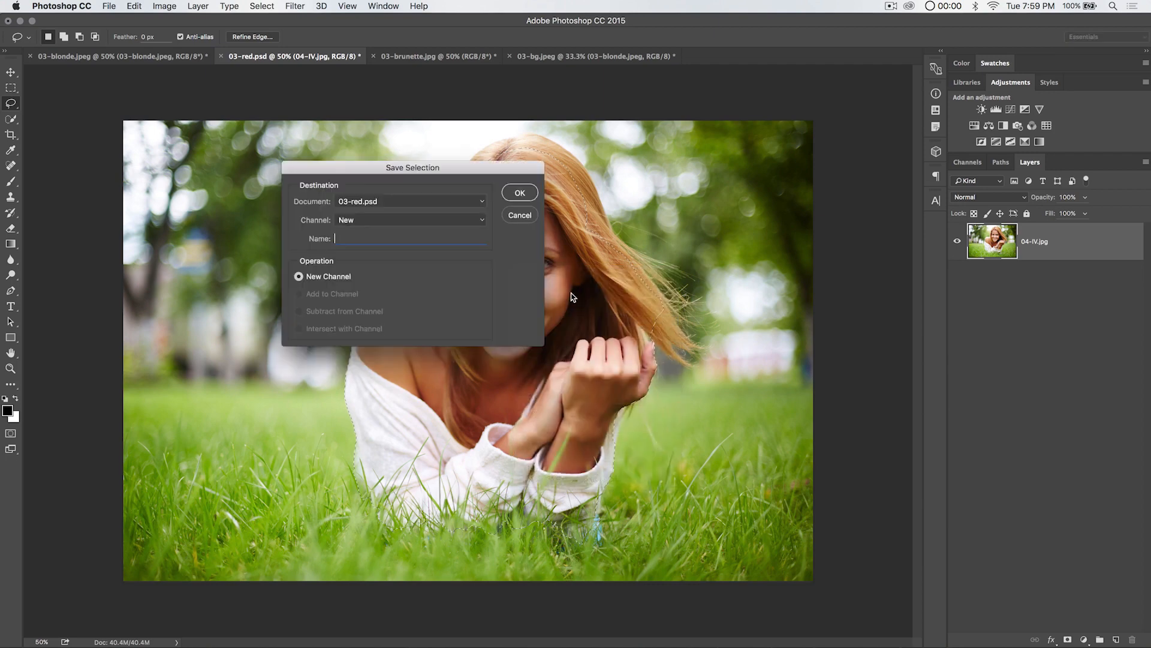
text(body)
key(Return)
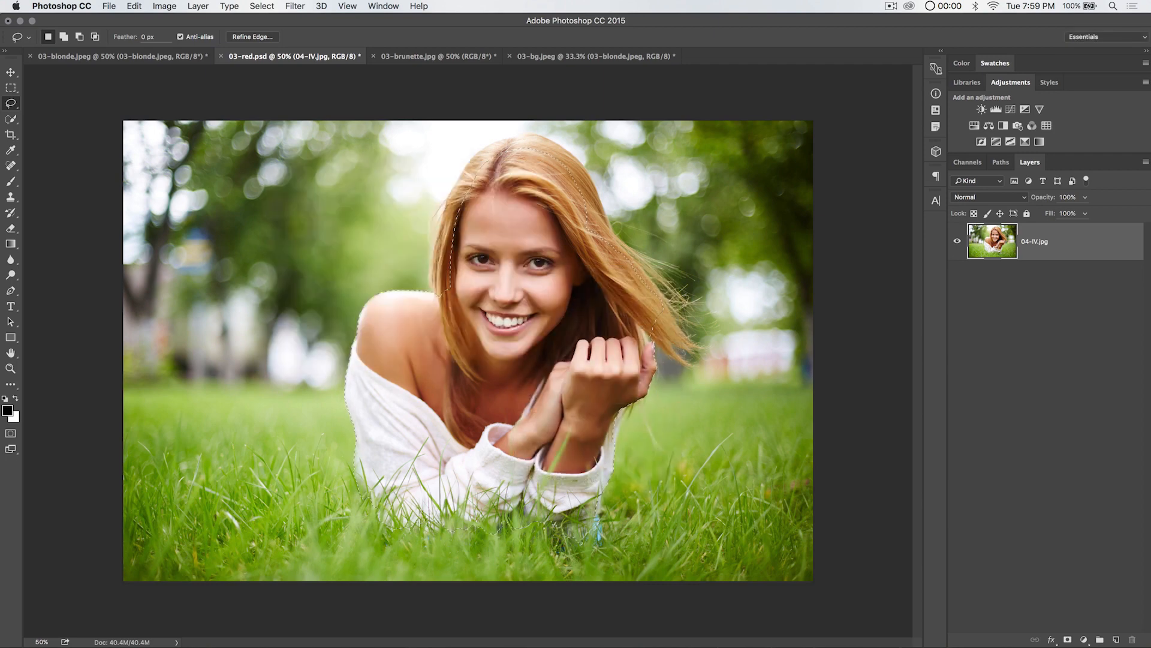
key(super+d)
Step: Inspect the body channel alone and as an overlay on the photo, and return to the RGB composite
click(967, 162)
click(998, 331)
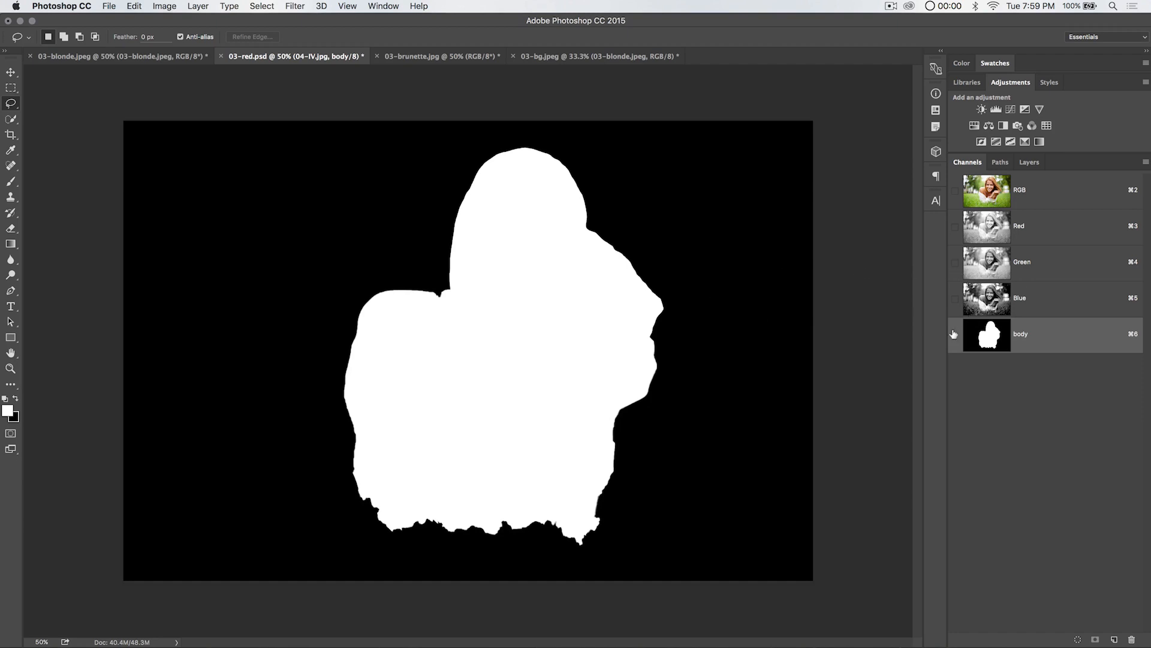
click(955, 190)
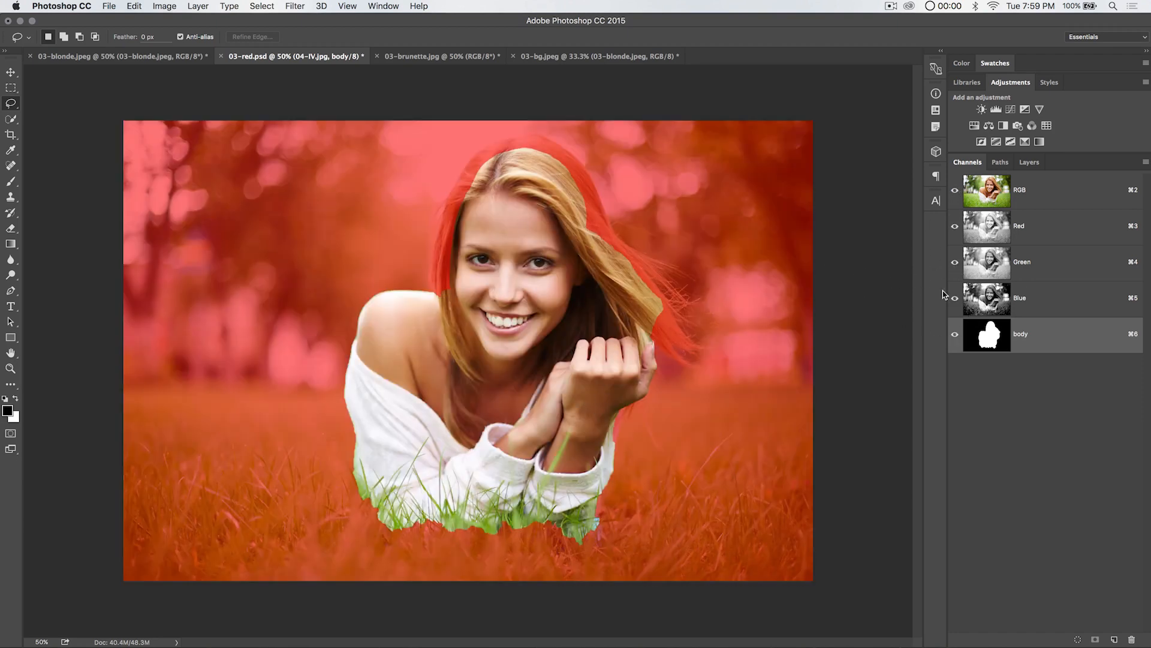
click(955, 334)
click(986, 187)
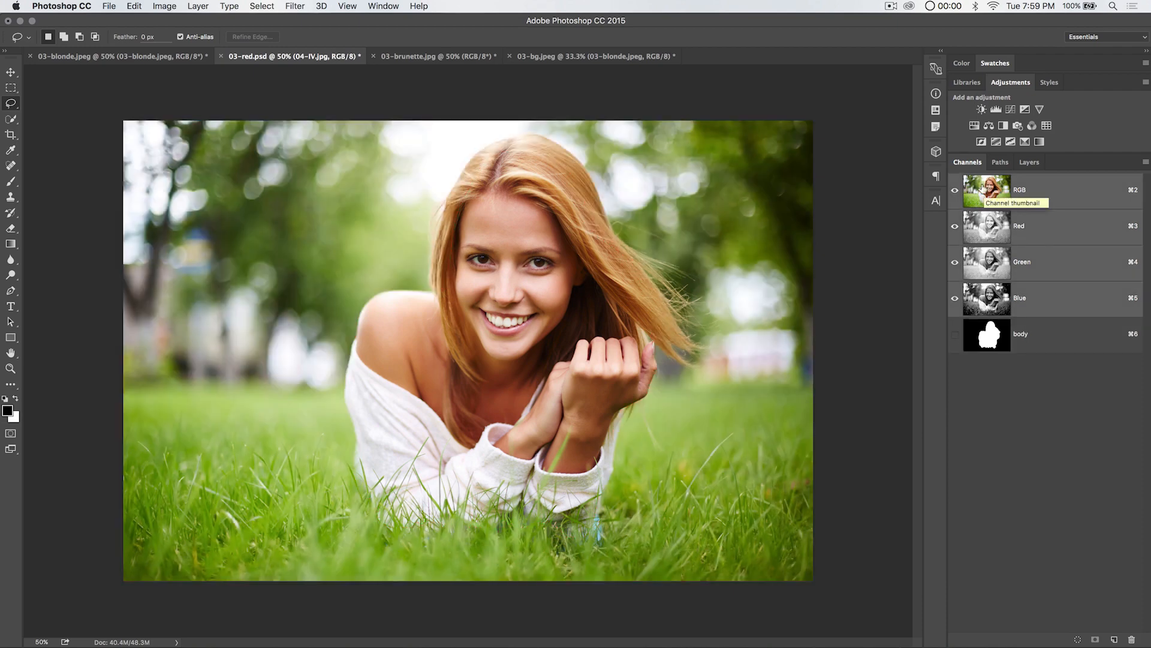
Step: Hide the 03-blonde.jpeg layer in the 03-bg.jpeg document
click(583, 56)
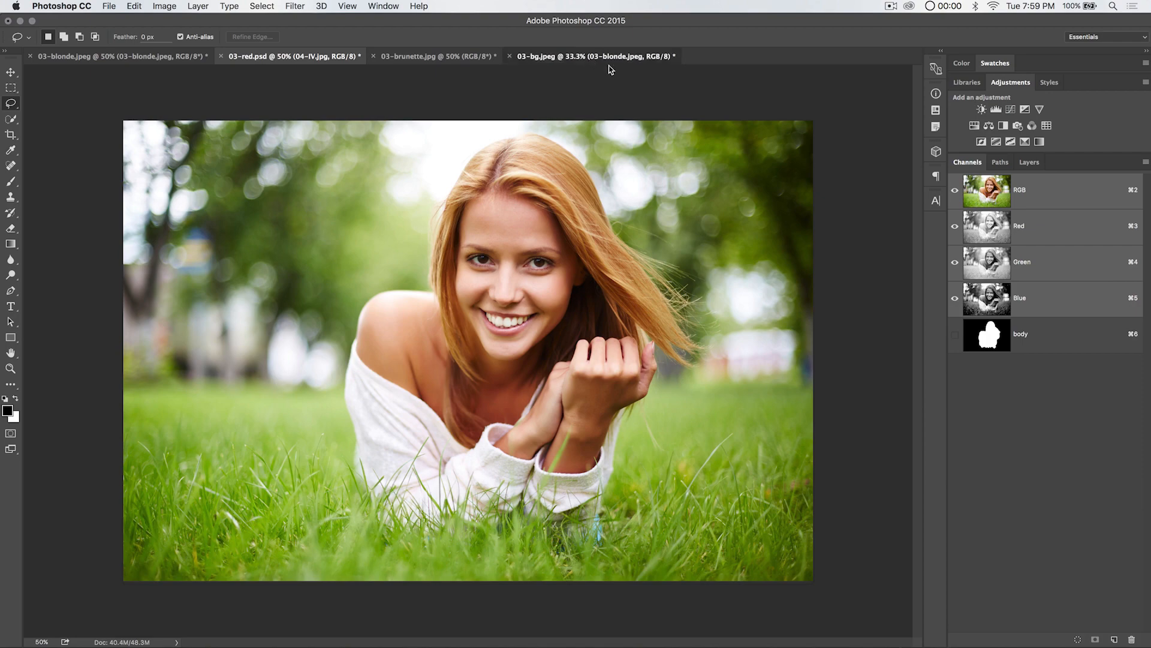
click(1029, 163)
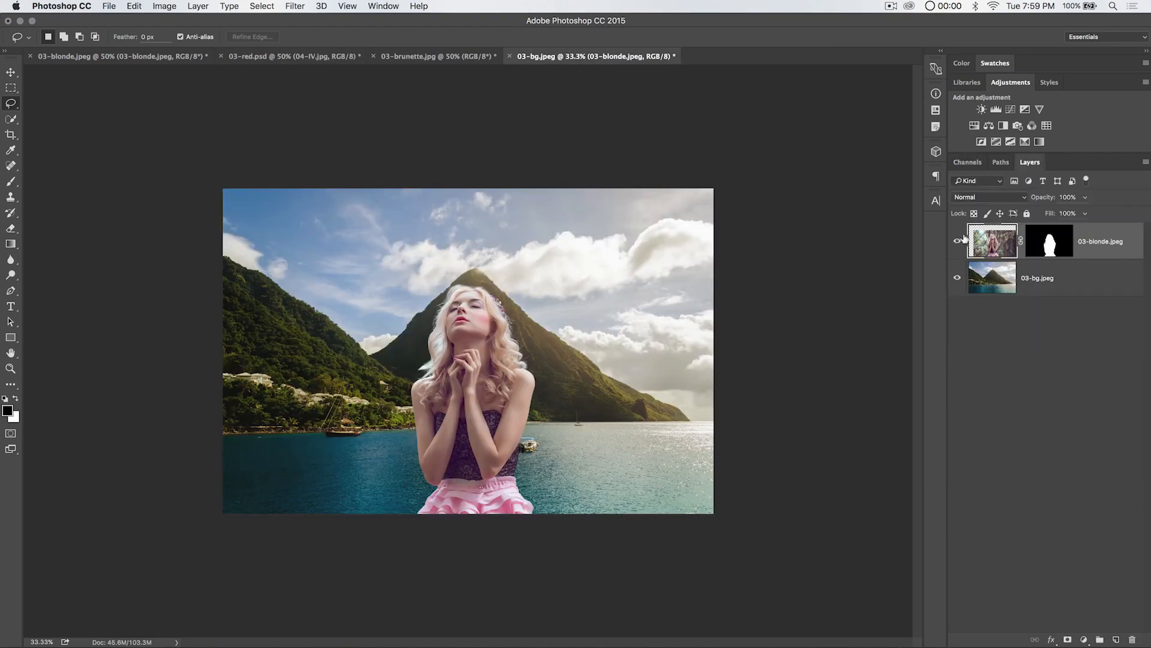
click(958, 242)
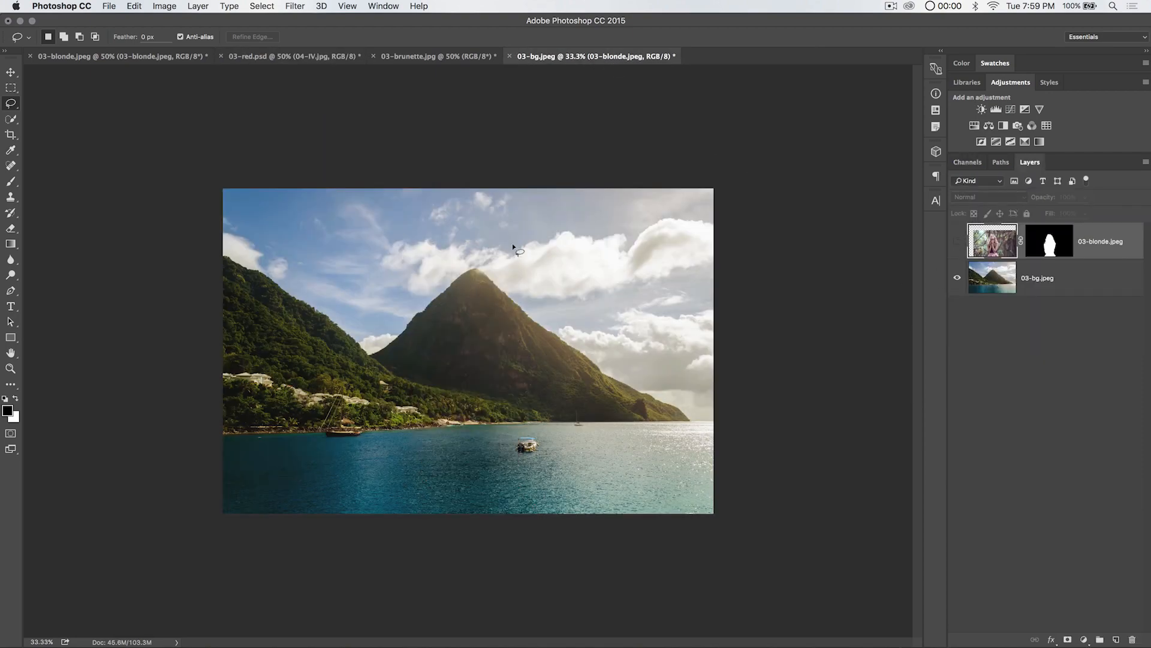
Step: In 03-red.psd, start a Calculations blend of the Red channel with itself and set the Add offset to -255
click(276, 56)
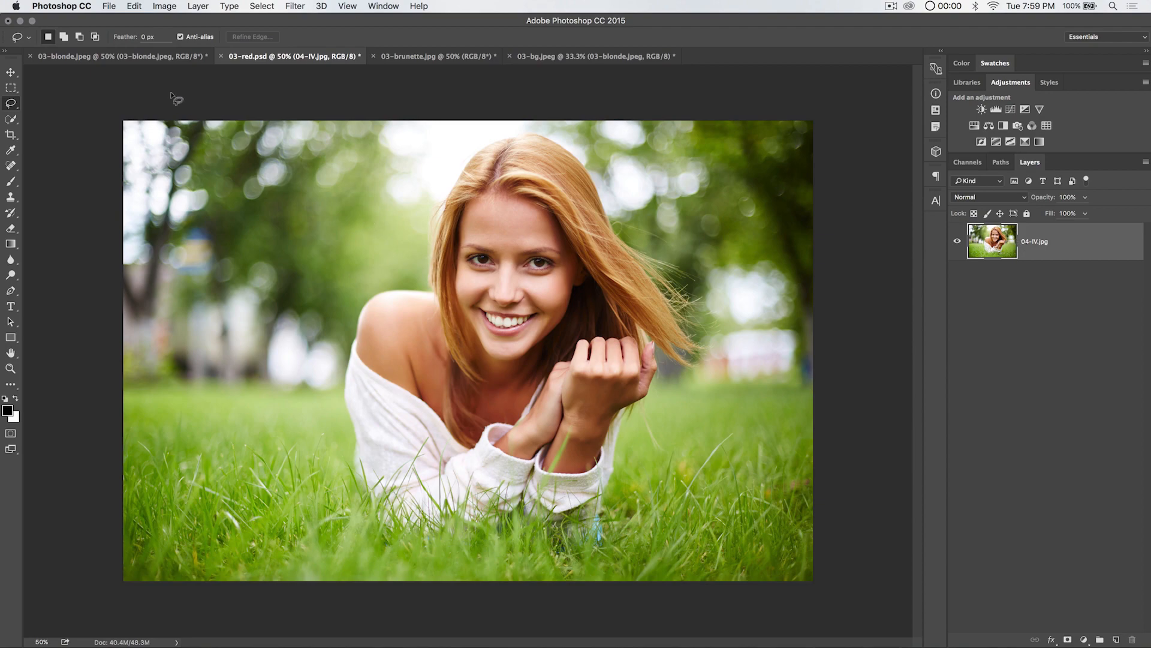
click(163, 6)
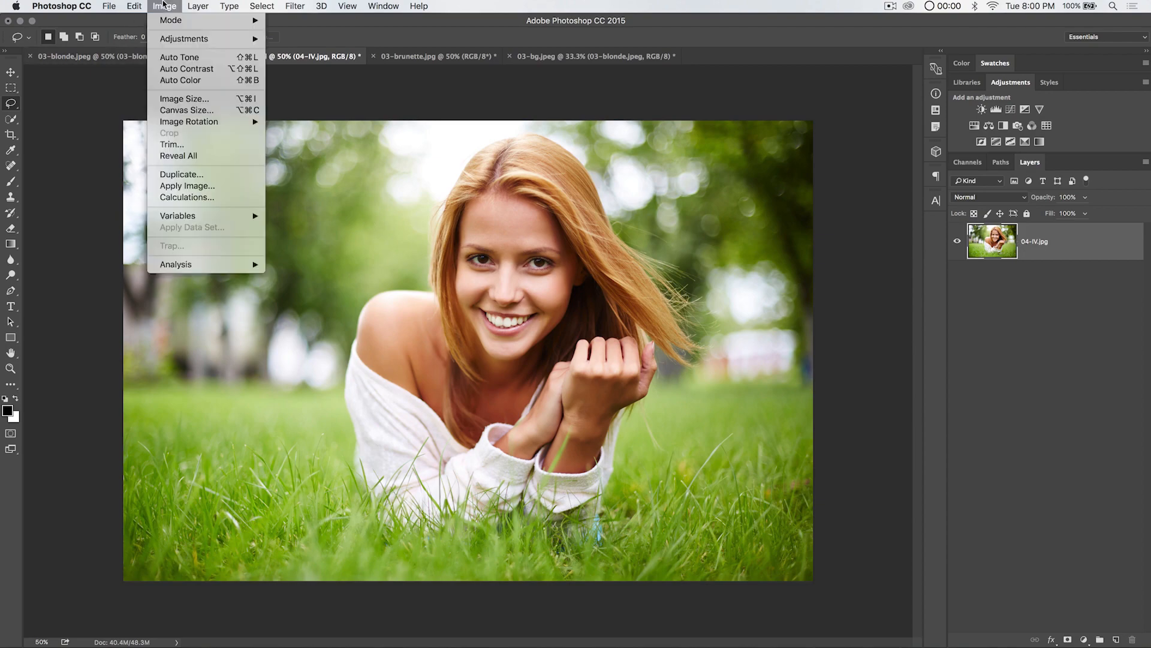
click(204, 198)
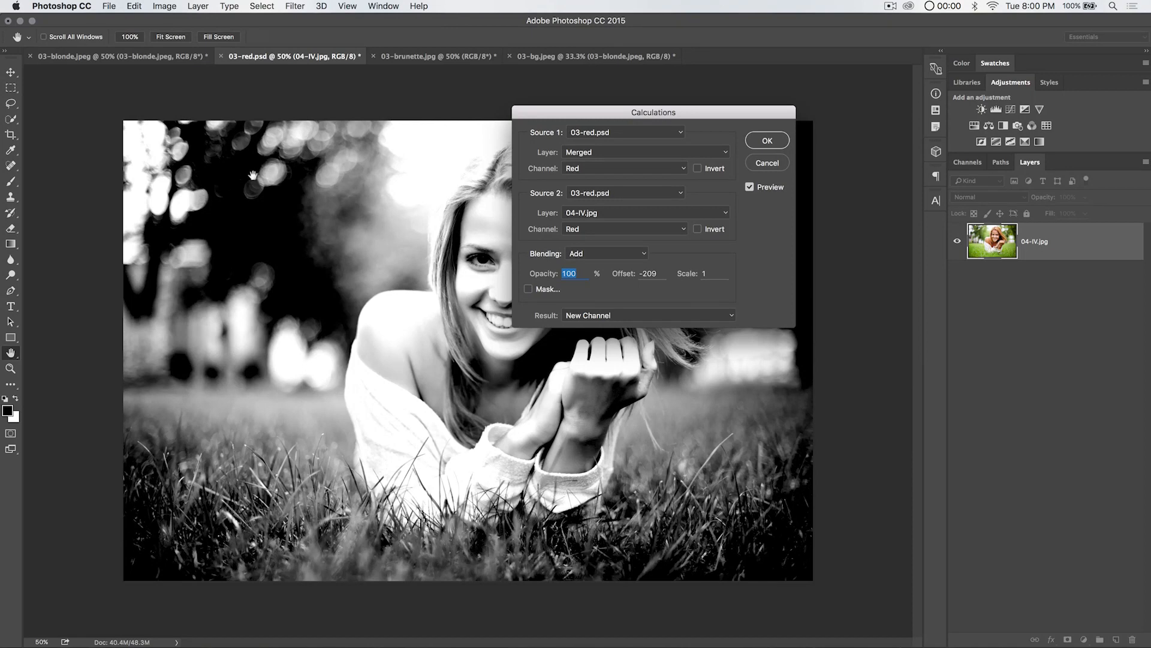
drag(609, 112, 807, 116)
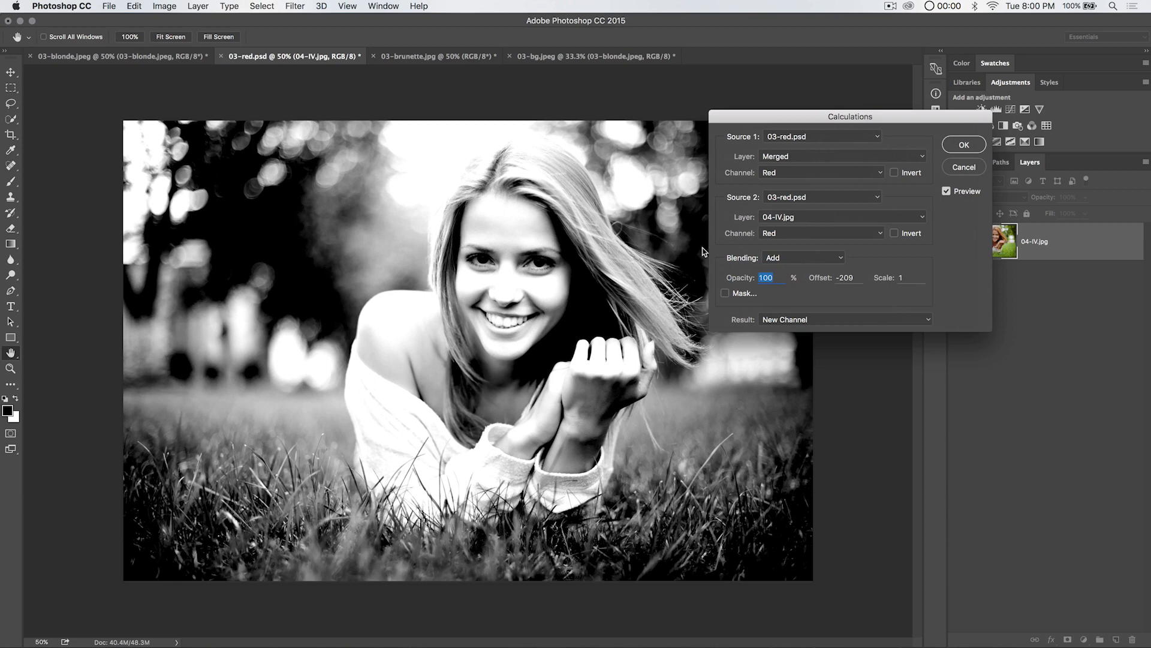
drag(817, 278, 800, 279)
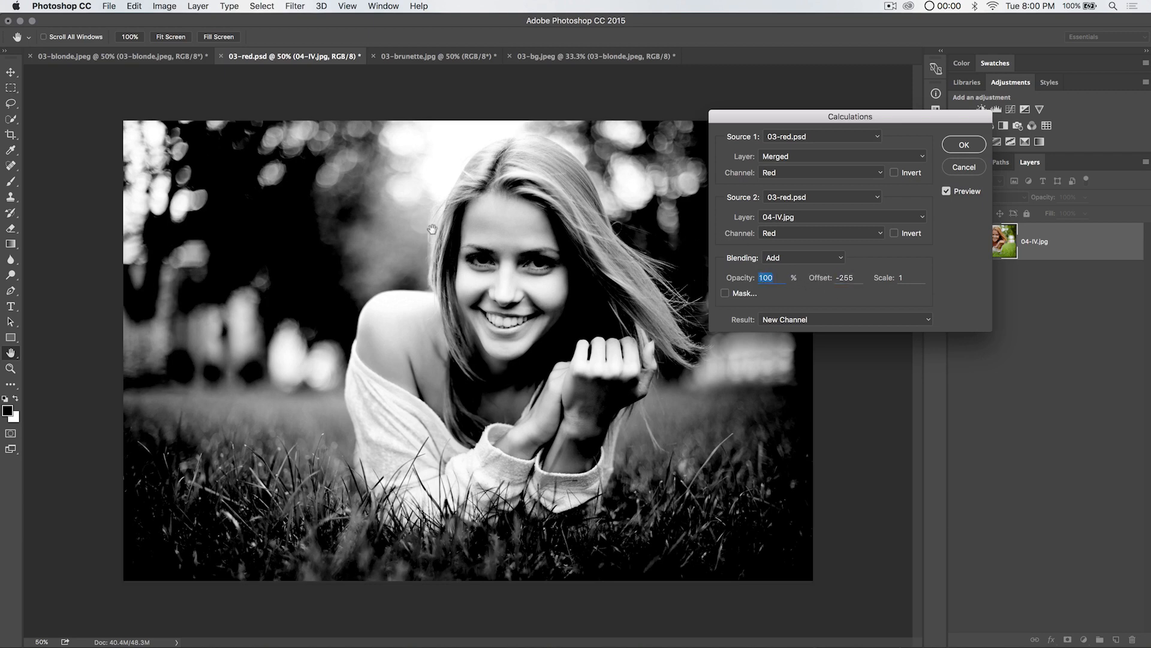
drag(780, 116, 874, 130)
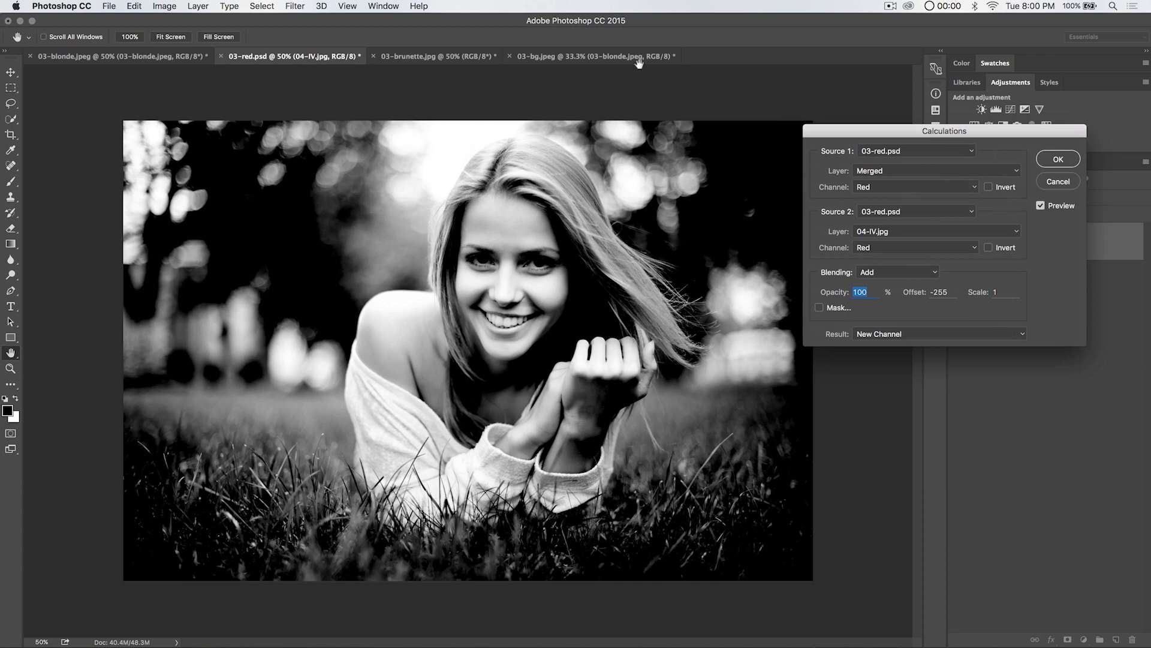
Step: Keep Red as the first source channel and change the calculation's blending mode to Overlay
click(890, 187)
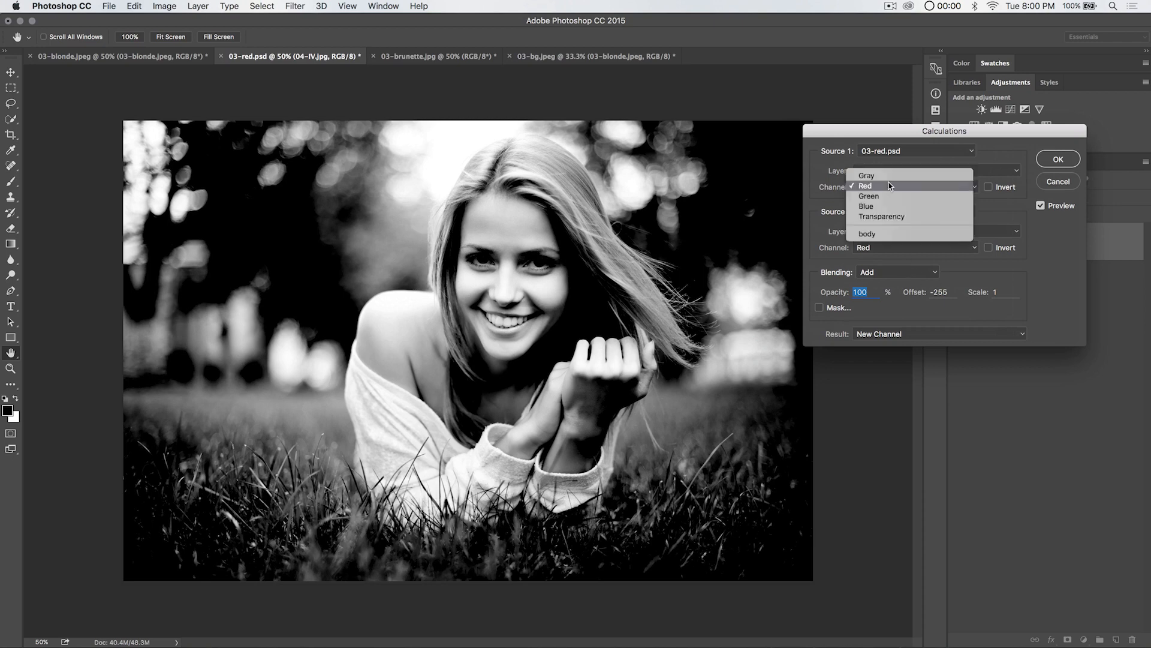
click(885, 187)
click(893, 272)
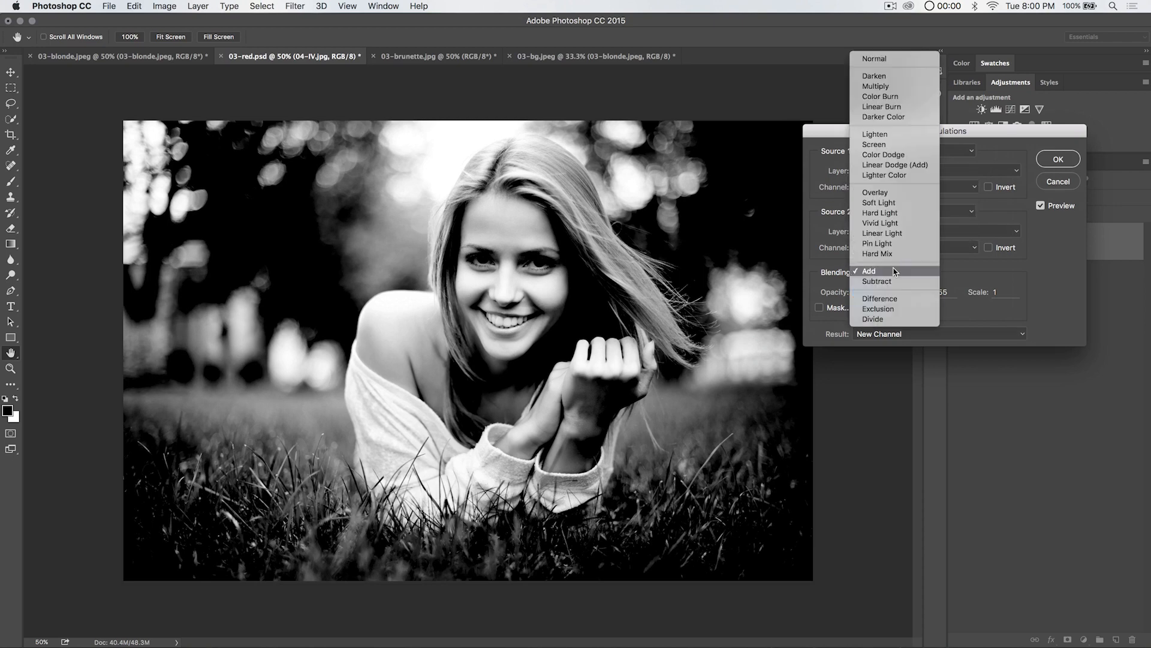
click(876, 192)
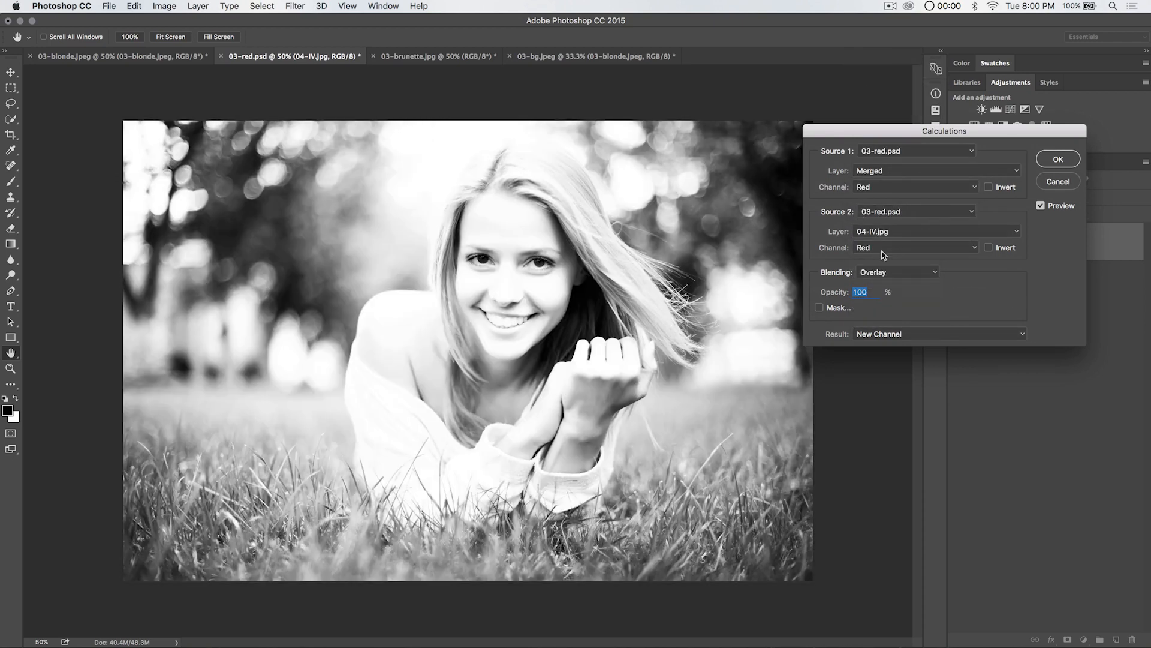
drag(892, 133, 850, 130)
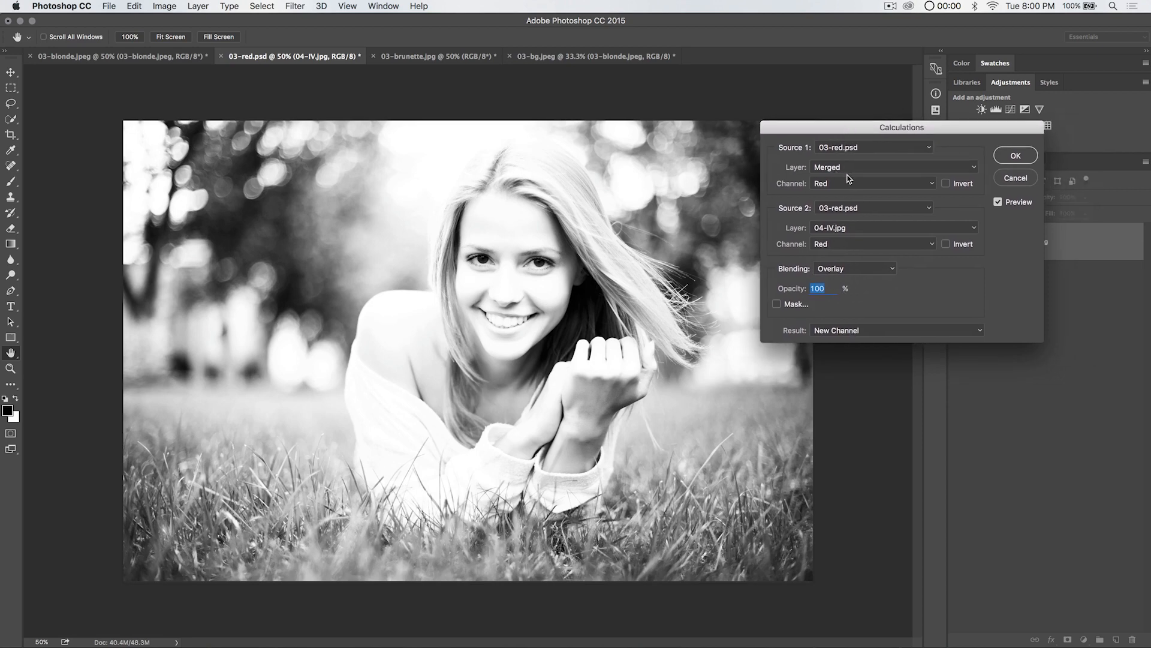
click(617, 231)
drag(837, 129, 847, 125)
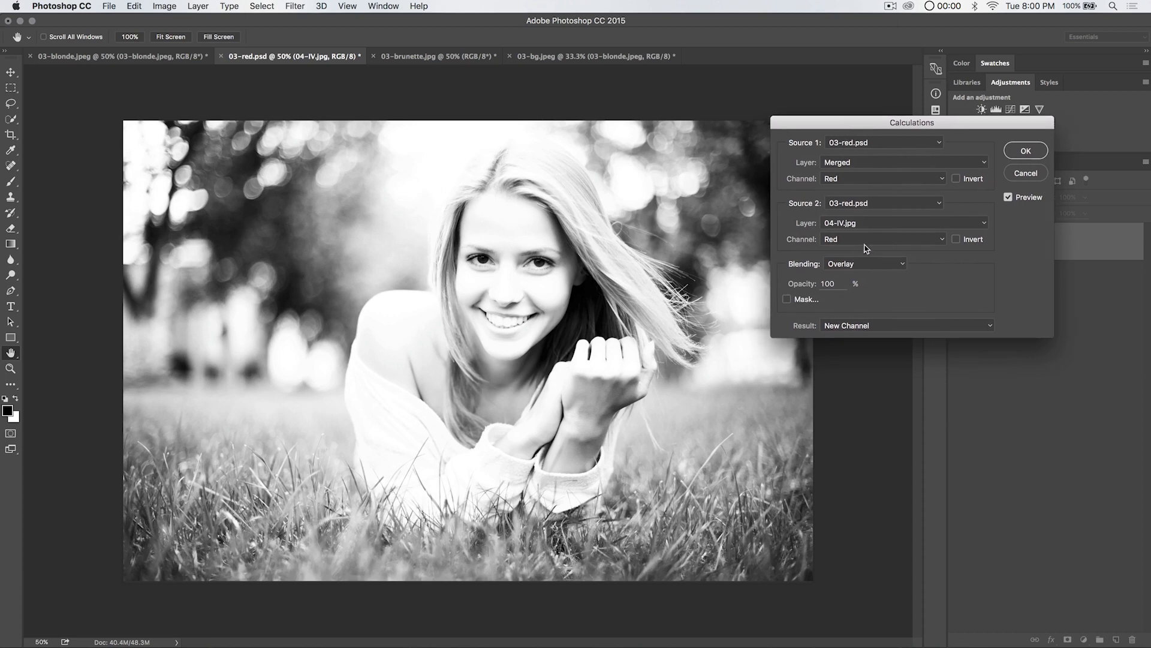
drag(811, 283, 797, 285)
Step: Try Multiply and Soft Light as the blending modes for the Red channel calculation
click(846, 264)
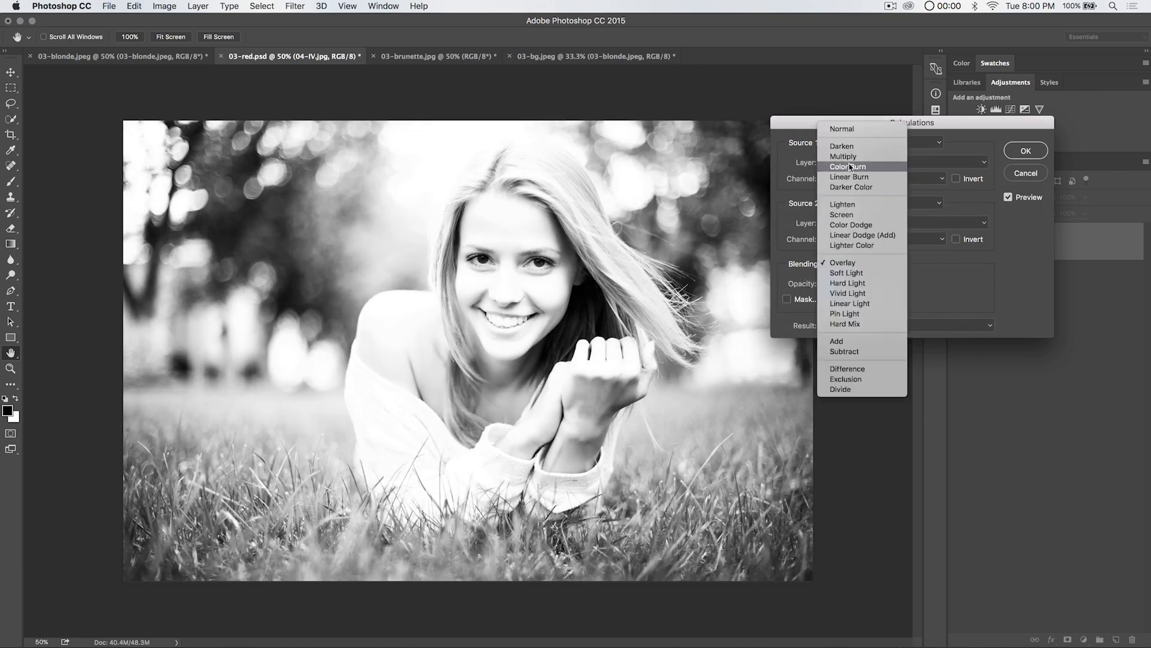
click(845, 157)
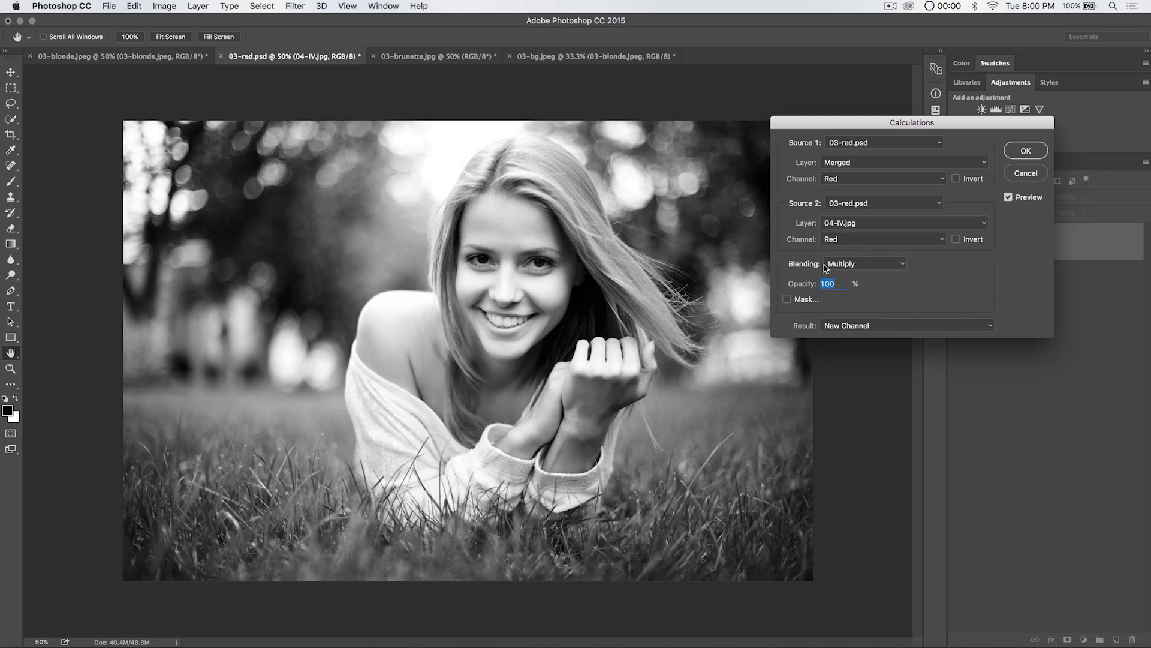
click(855, 265)
click(854, 378)
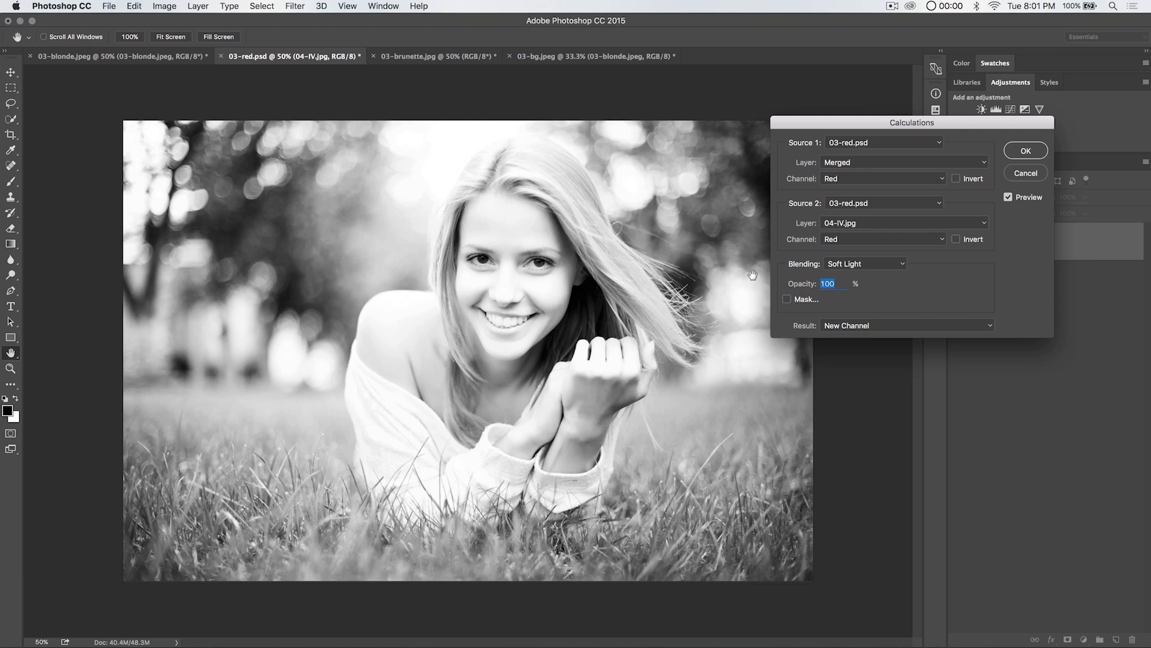
Step: Set the calculation's blending to Overlay, output it as a new channel, and show the channel list
click(863, 264)
click(864, 254)
click(1021, 152)
click(967, 162)
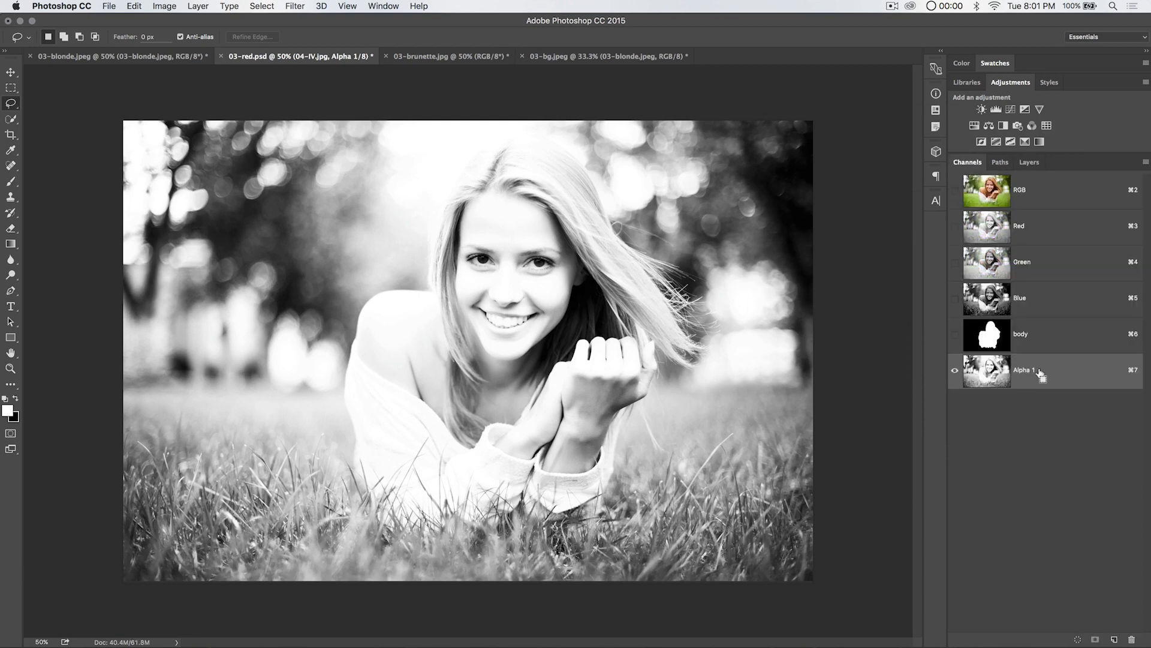
Step: Raise the contrast of the Alpha 1 channel with Levels, using input values 102, 0.61 and 249
key(super+l)
drag(868, 102, 213, 152)
drag(166, 292, 225, 287)
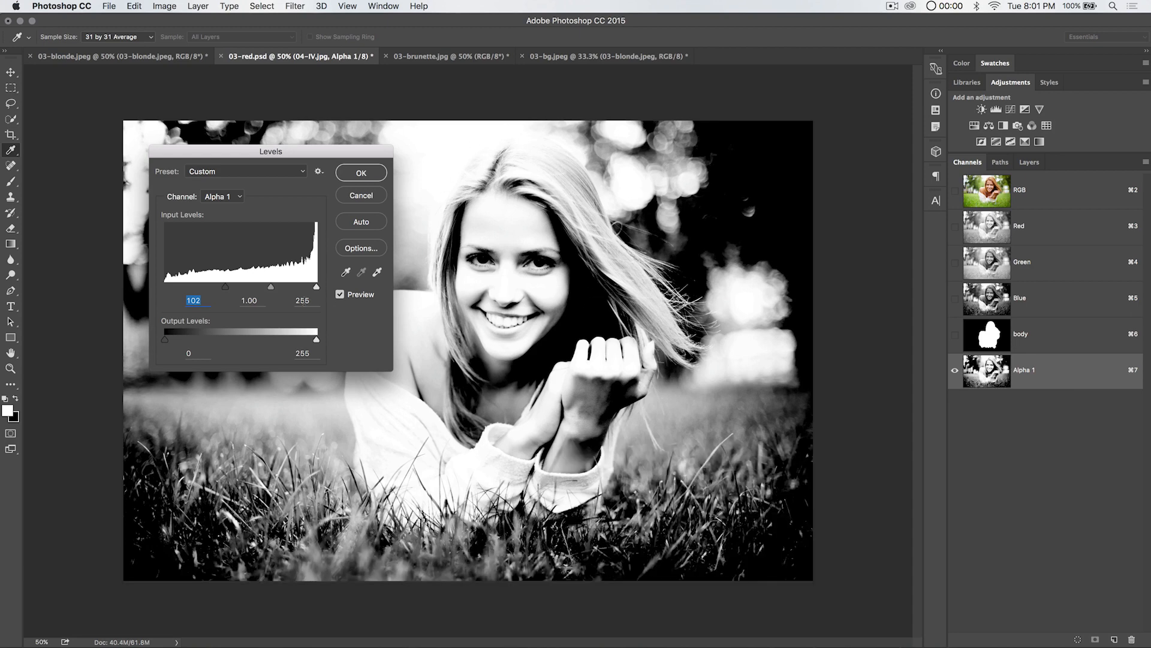
mouse_move(318, 289)
mouse_down()
mouse_move(306, 289)
mouse_move(319, 290)
mouse_up()
click(317, 289)
drag(272, 290, 280, 291)
drag(285, 291, 284, 297)
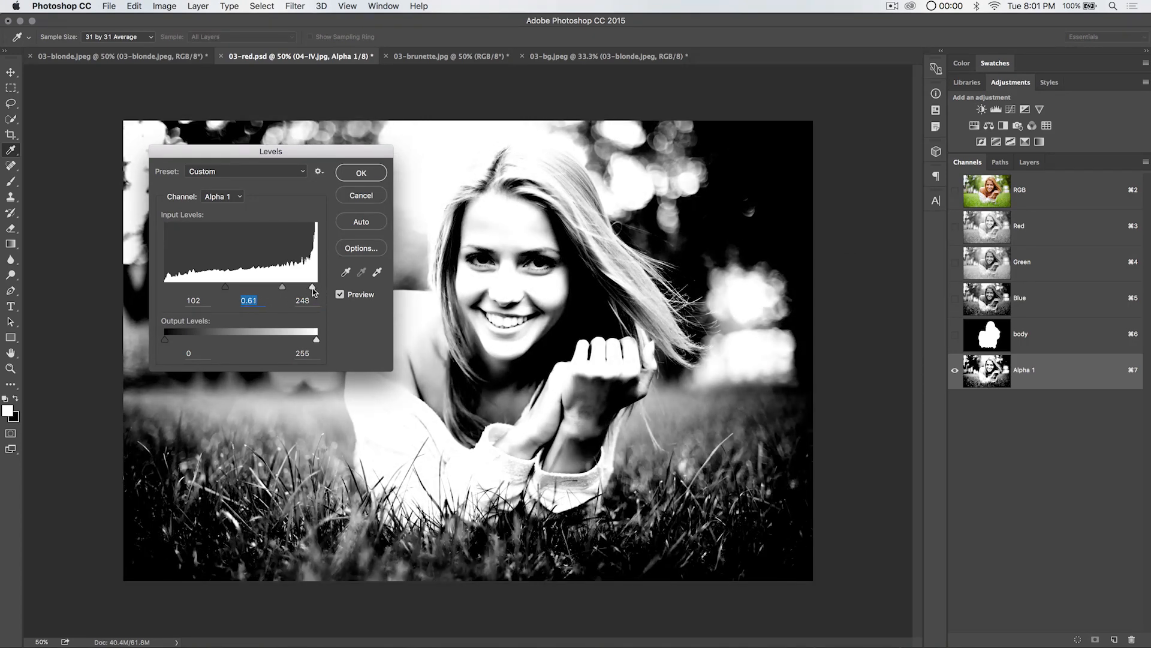
drag(317, 288, 312, 288)
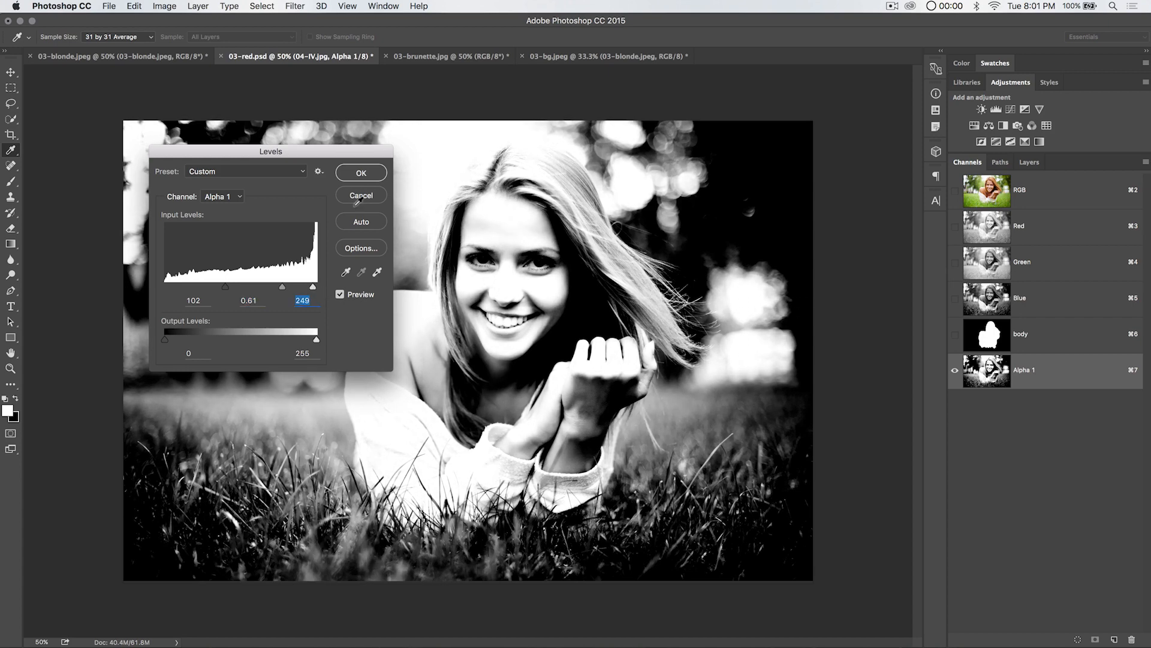
click(363, 176)
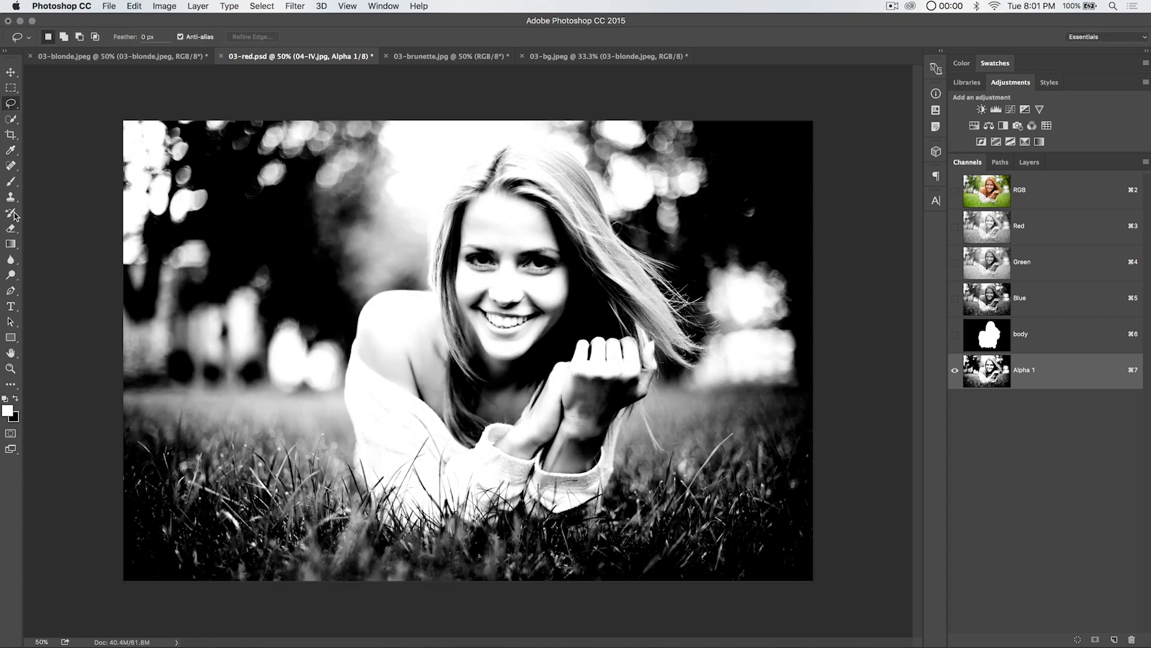
Step: Darken the background beside the flying hair in Alpha 1 using a black Soft Light brush at 54% opacity
click(10, 182)
click(162, 37)
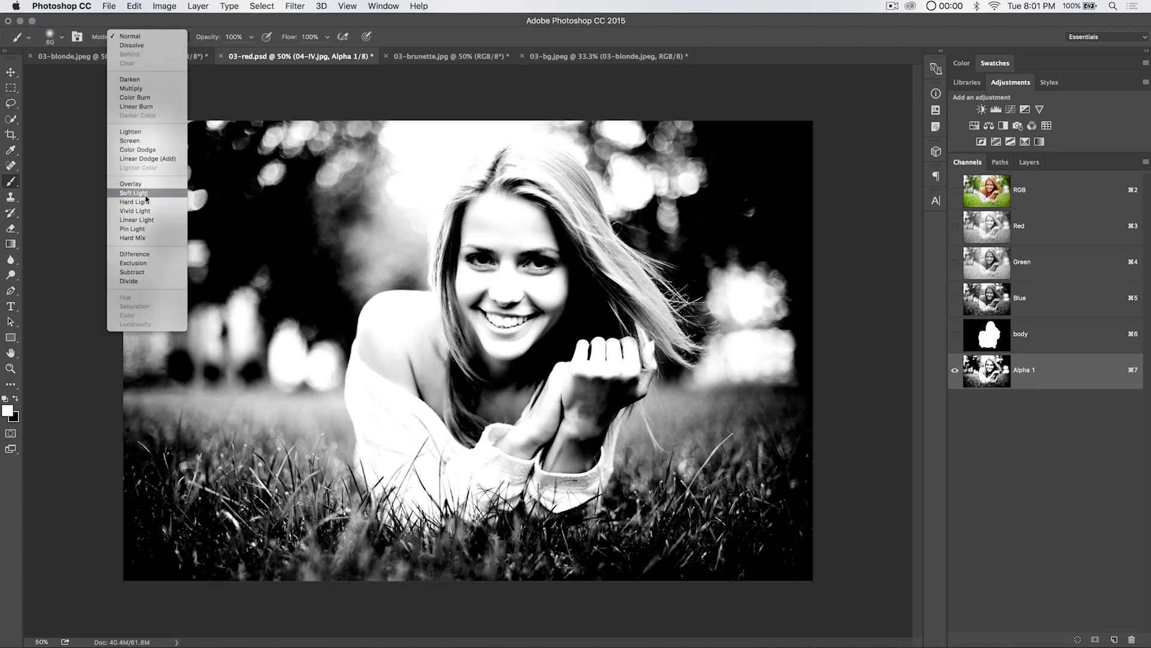
click(144, 174)
drag(210, 37, 182, 39)
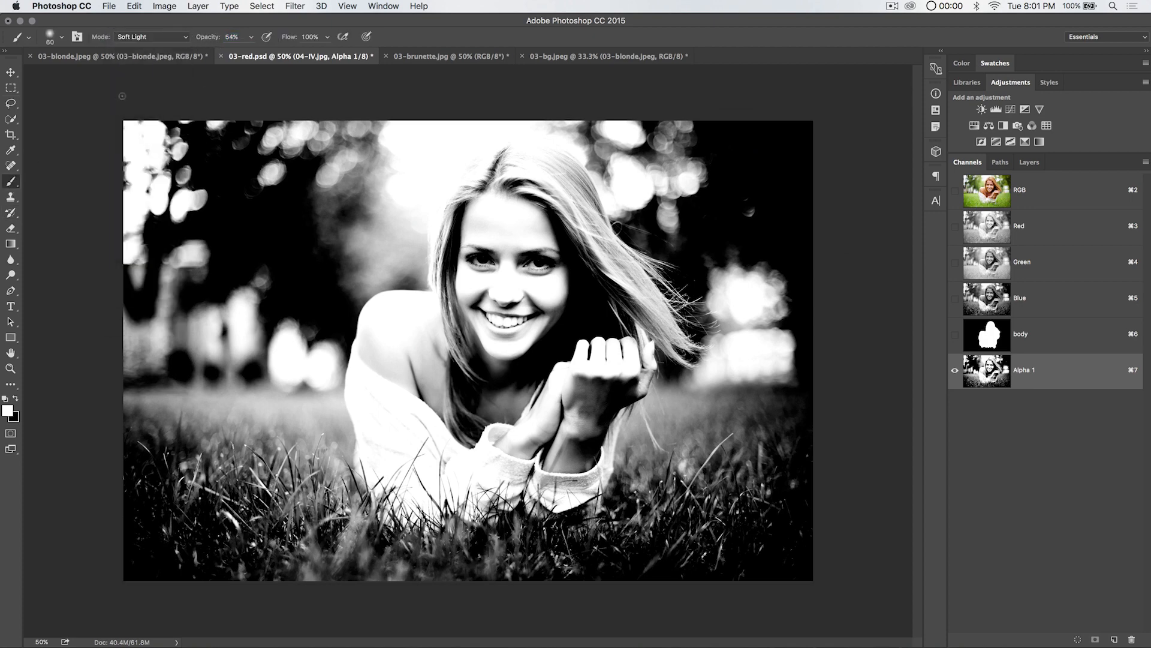
key(x)
mouse_move(690, 387)
mouse_down()
mouse_move(741, 332)
mouse_move(721, 270)
mouse_move(740, 311)
mouse_move(734, 274)
mouse_move(713, 299)
mouse_move(742, 303)
mouse_move(735, 357)
mouse_move(737, 343)
mouse_move(717, 336)
mouse_move(715, 367)
mouse_move(676, 380)
mouse_move(719, 364)
mouse_move(733, 324)
mouse_move(715, 337)
mouse_move(723, 320)
mouse_move(698, 319)
mouse_move(708, 302)
mouse_move(786, 265)
mouse_move(740, 271)
mouse_move(729, 296)
mouse_move(752, 270)
mouse_up()
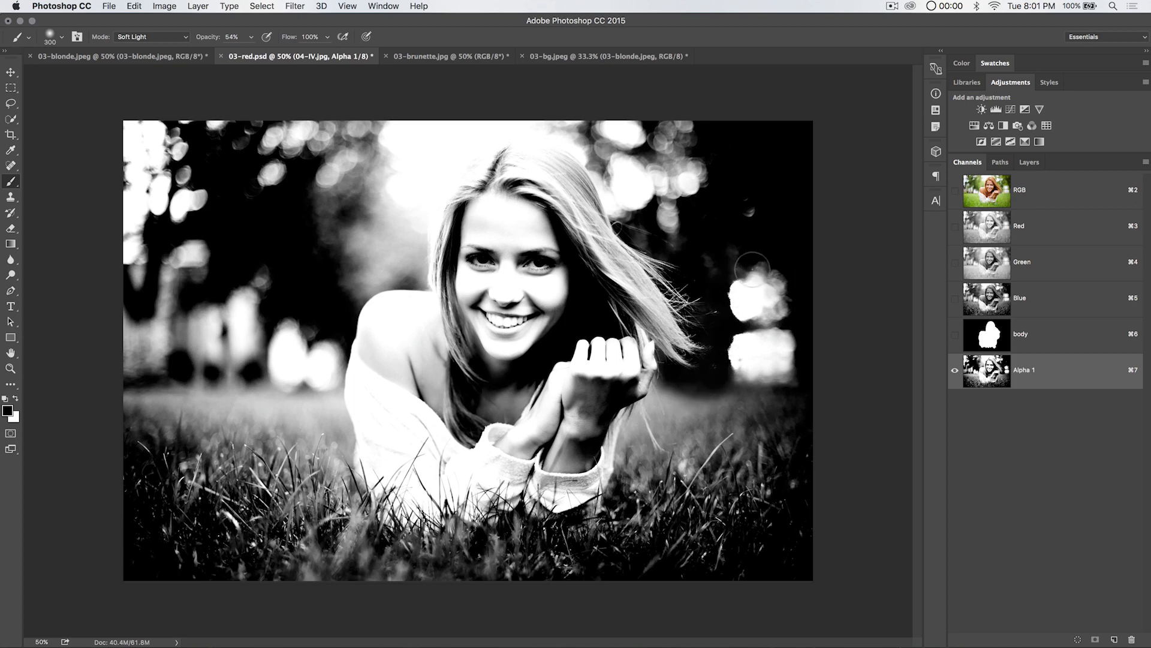
key(bracketleft)
key(bracketleft)
key(bracketleft)
key(bracketleft)
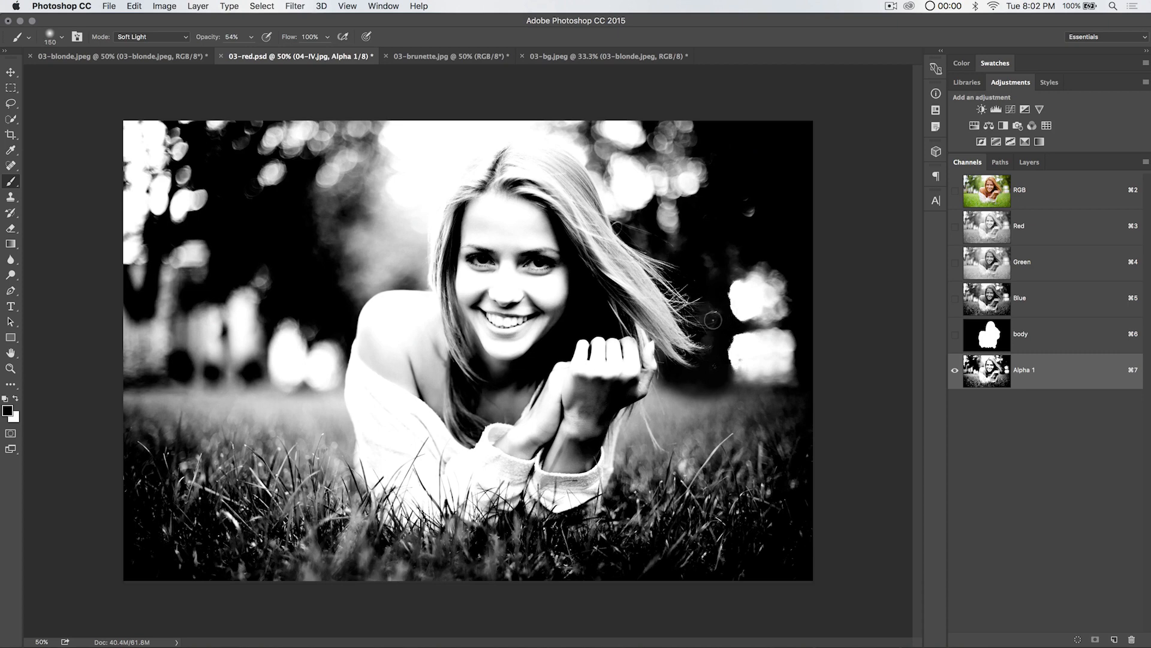
key(bracketleft)
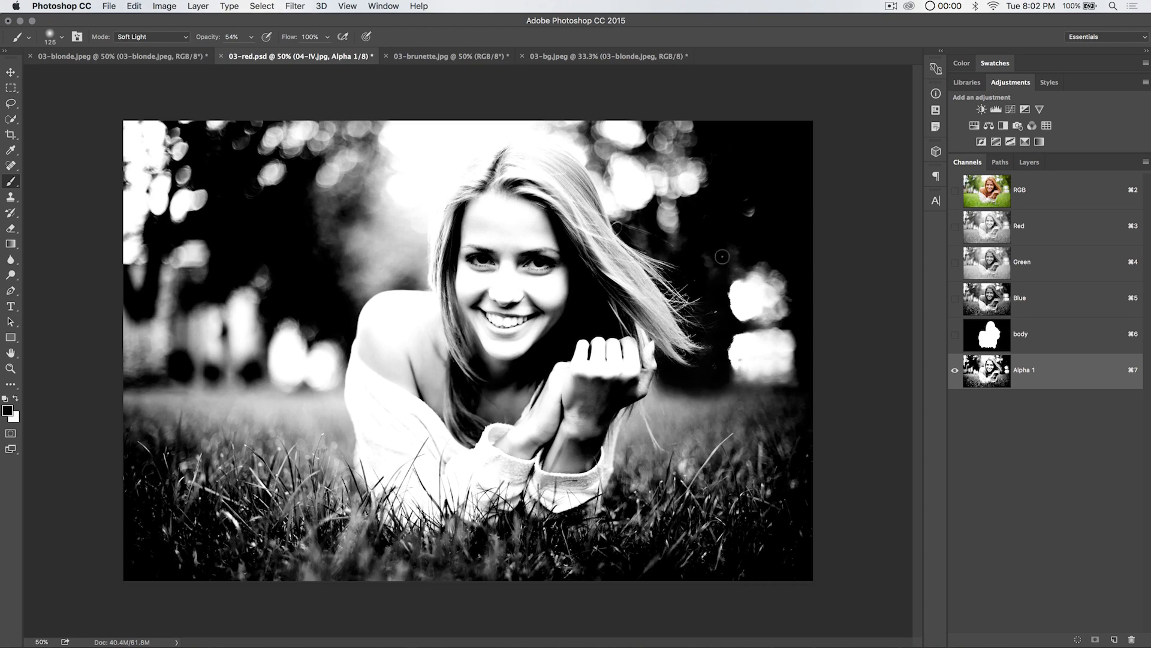
Step: Brighten the flying hair in Alpha 1 with a white brush of size 600 in Overlay mode
key(bracketright)
key(bracketright)
key(bracketright)
key(bracketright)
key(bracketright)
click(169, 37)
click(159, 28)
key(bracketright)
key(bracketright)
key(bracketright)
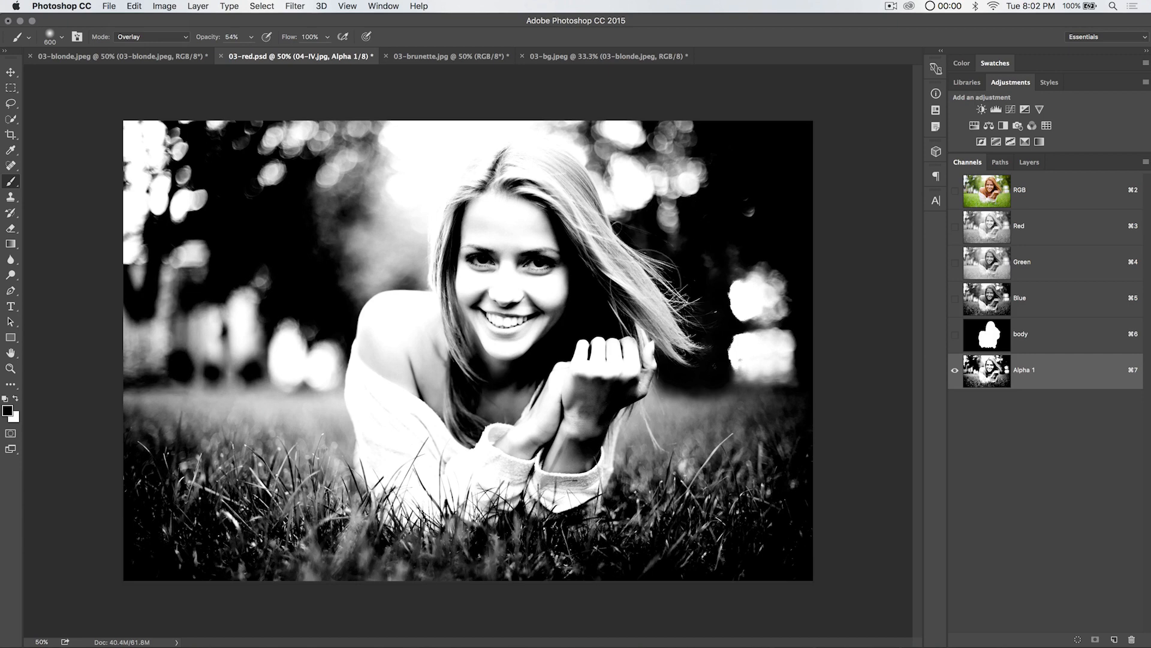
key(x)
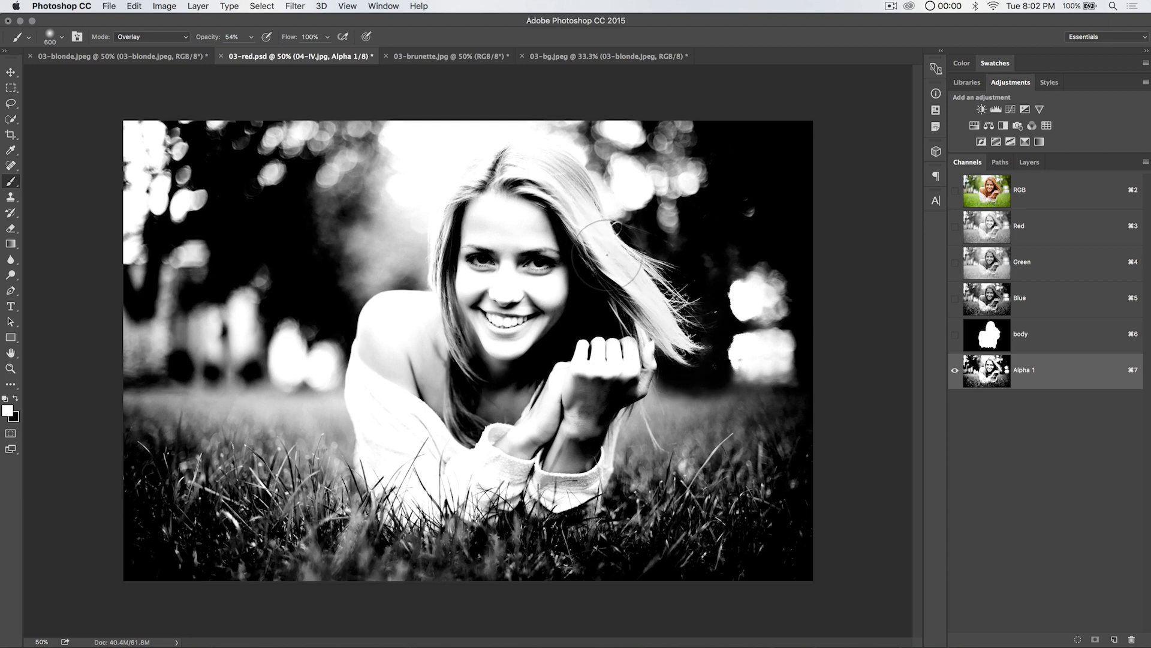
Step: Reduce the brush size to 250 and whiten the remaining gray parts of the flying hair
key(bracketleft)
key(bracketleft)
key(bracketleft)
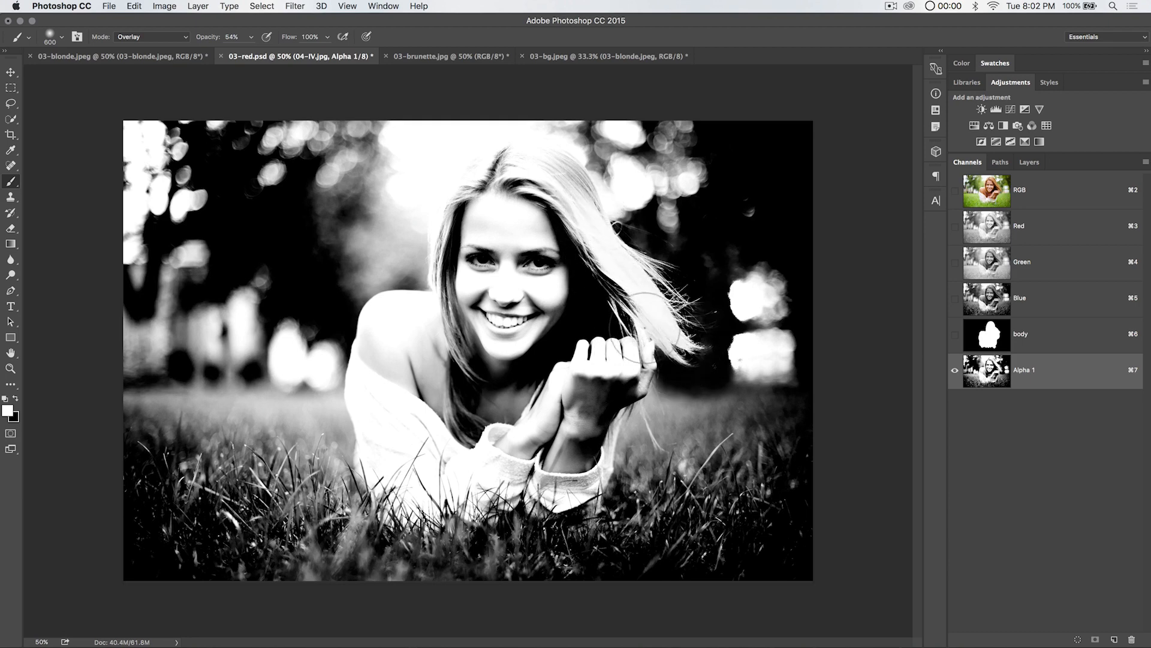
key(bracketleft)
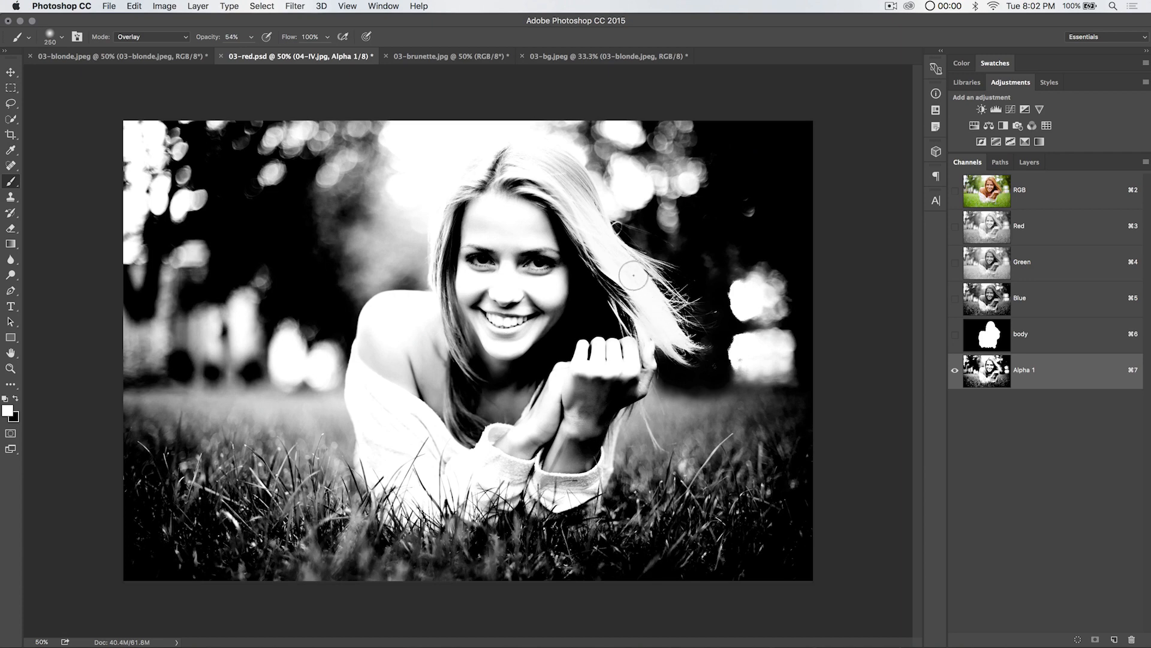
mouse_move(587, 208)
mouse_down()
mouse_move(612, 236)
mouse_move(610, 223)
mouse_move(568, 252)
mouse_move(607, 232)
mouse_up()
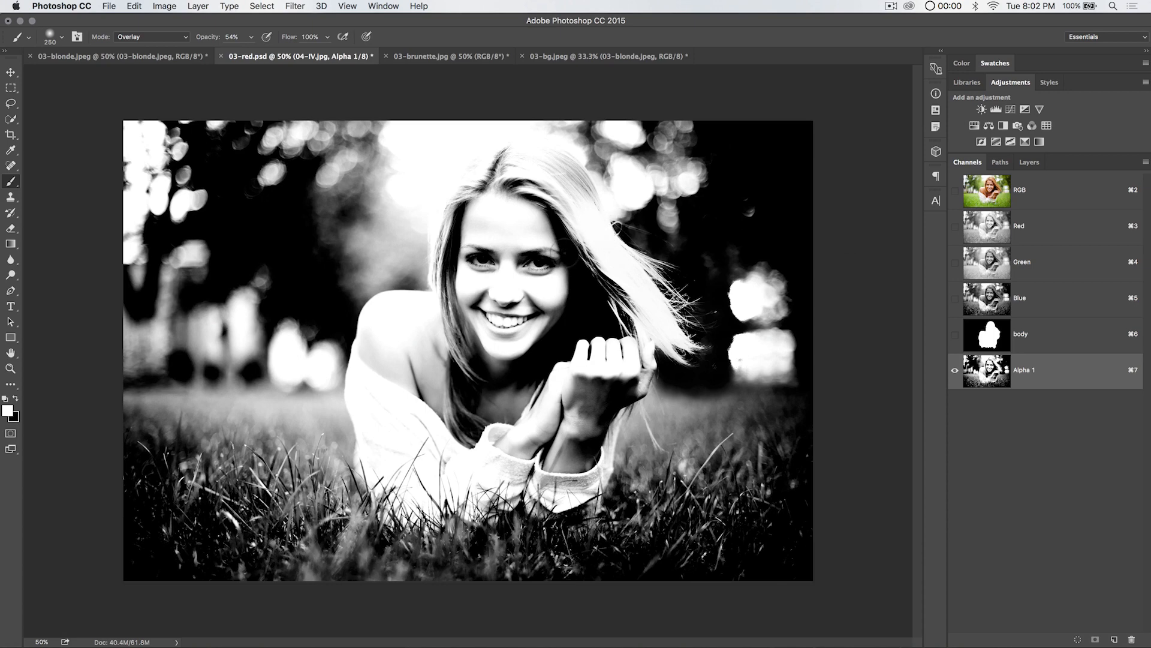
Step: Check Alpha 1 as an overlay on the photo, and darken the background along the hair edge with the black Overlay brush
click(955, 190)
key(x)
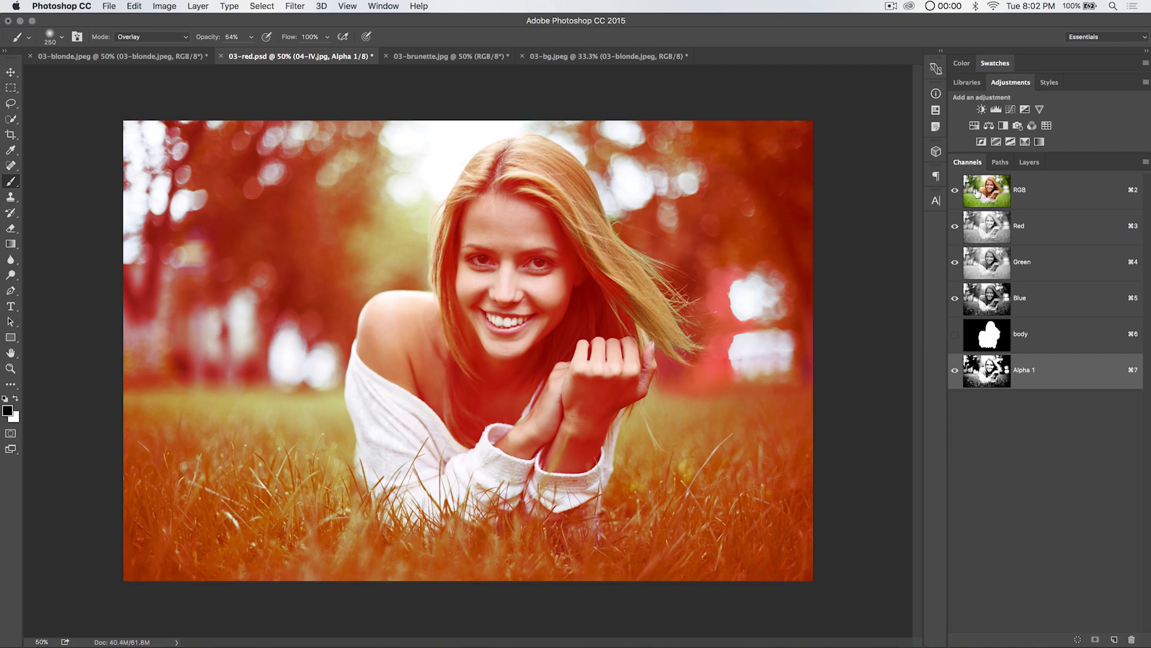
click(955, 189)
key(x)
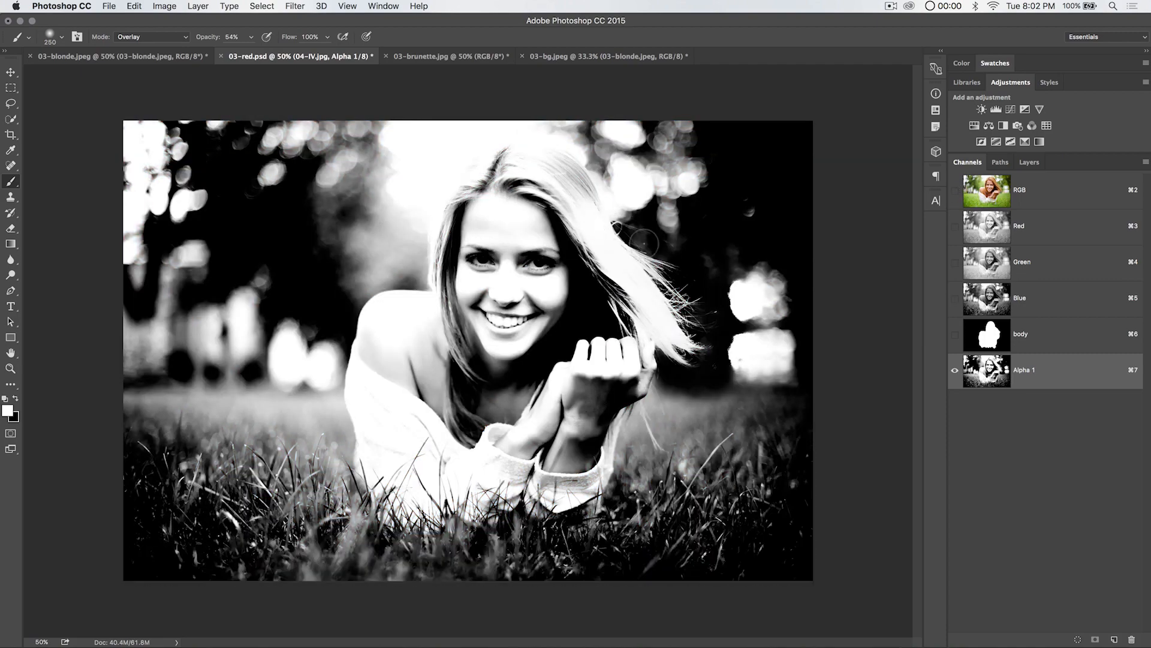
key(x)
mouse_move(531, 209)
mouse_down()
mouse_move(653, 237)
mouse_move(623, 209)
mouse_move(627, 198)
mouse_move(673, 228)
mouse_move(718, 297)
mouse_move(742, 287)
mouse_move(740, 440)
mouse_up()
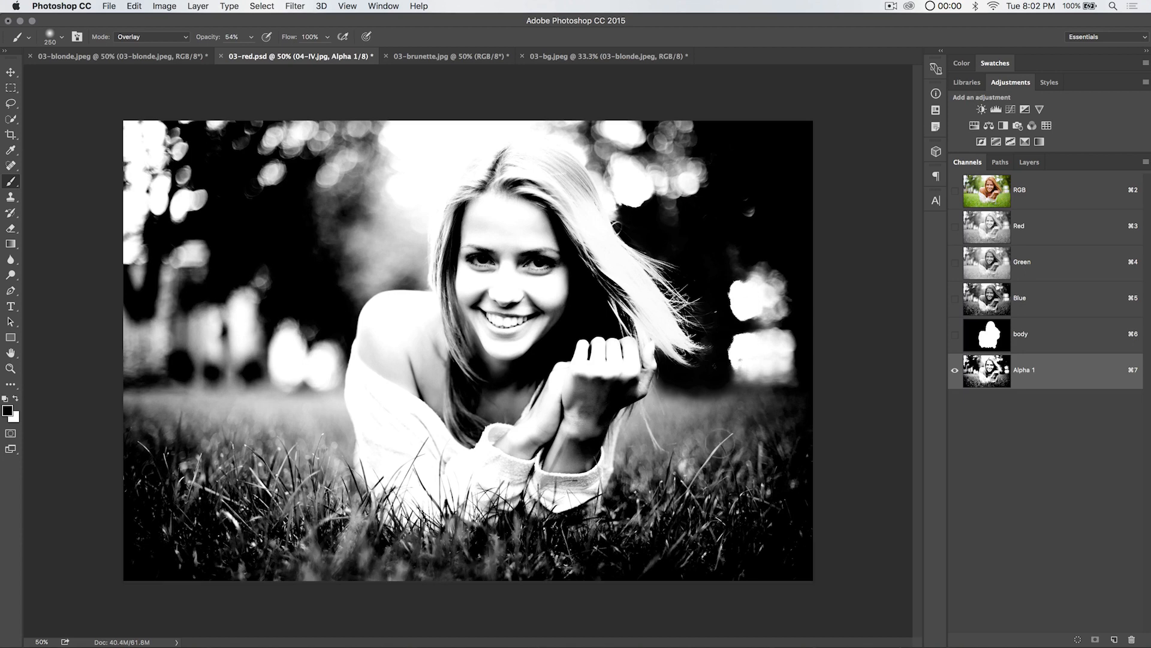
Step: Select the flying hair section and its loose strands with the Lasso tool
key(l)
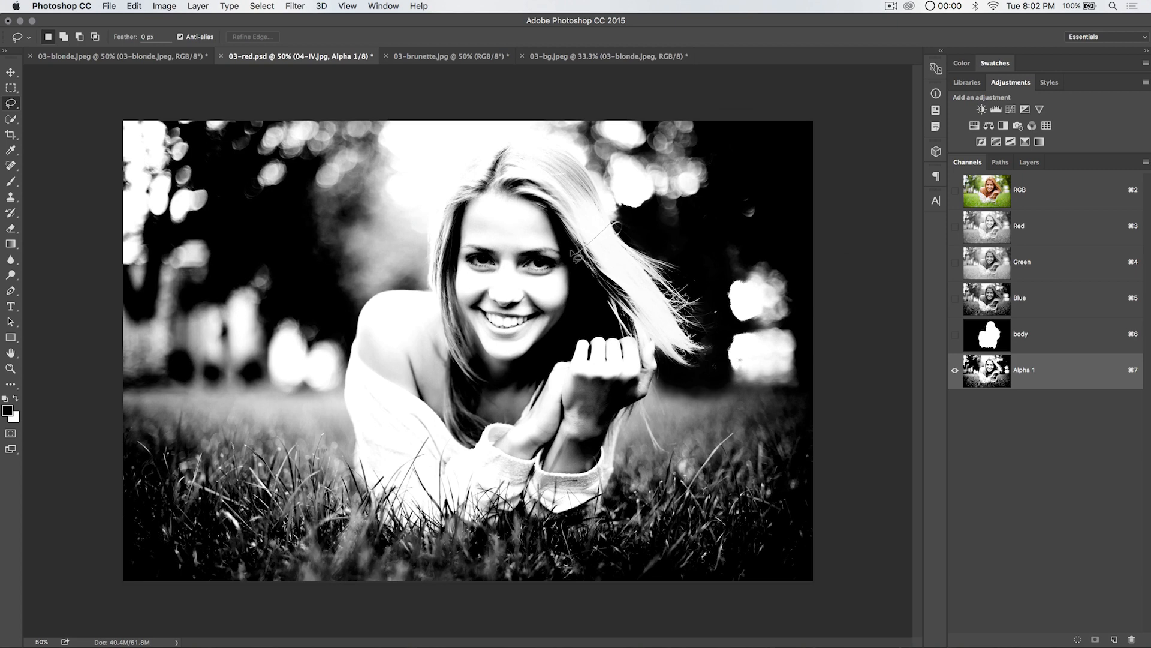
alt+click(574, 254)
key(super+d)
mouse_move(610, 225)
mouse_down()
mouse_move(575, 247)
mouse_move(577, 259)
mouse_move(669, 371)
mouse_move(717, 360)
mouse_move(722, 316)
mouse_move(684, 268)
mouse_move(620, 224)
mouse_up()
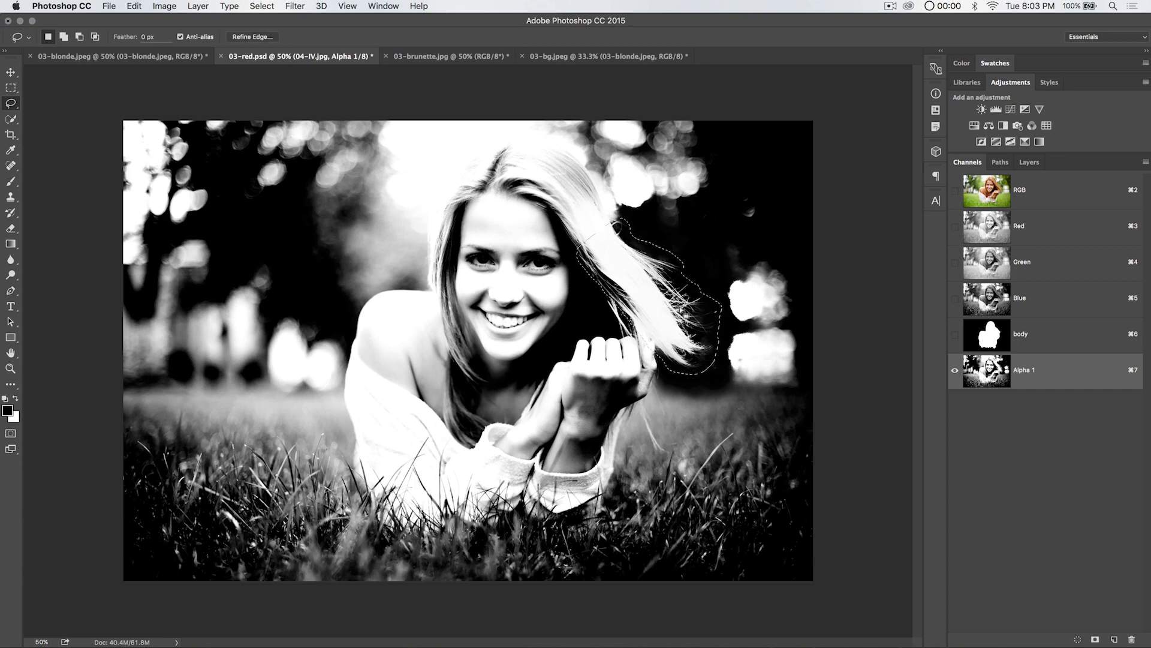
Step: Invert the selection and fill everything outside the flying hair in Alpha 1 with black
click(262, 6)
click(262, 6)
click(262, 6)
click(271, 54)
key(alt)
key(alt+BackSpace)
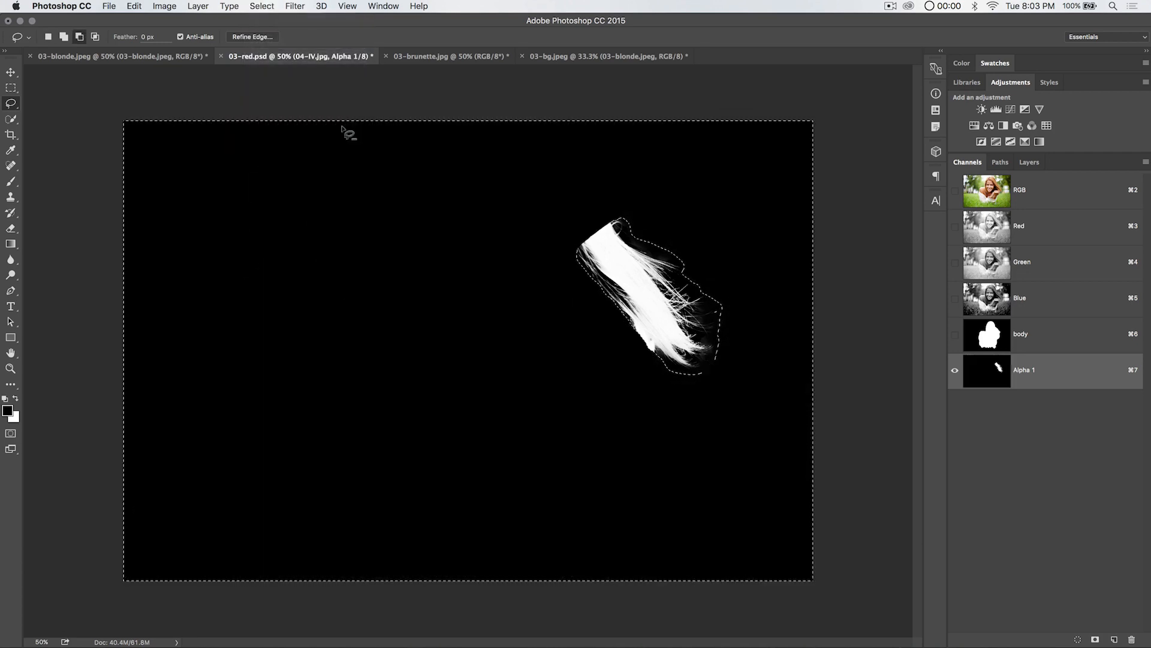
Step: Deselect, and use Levels on Alpha 1 to push the gray hair strands to white
key(super+d)
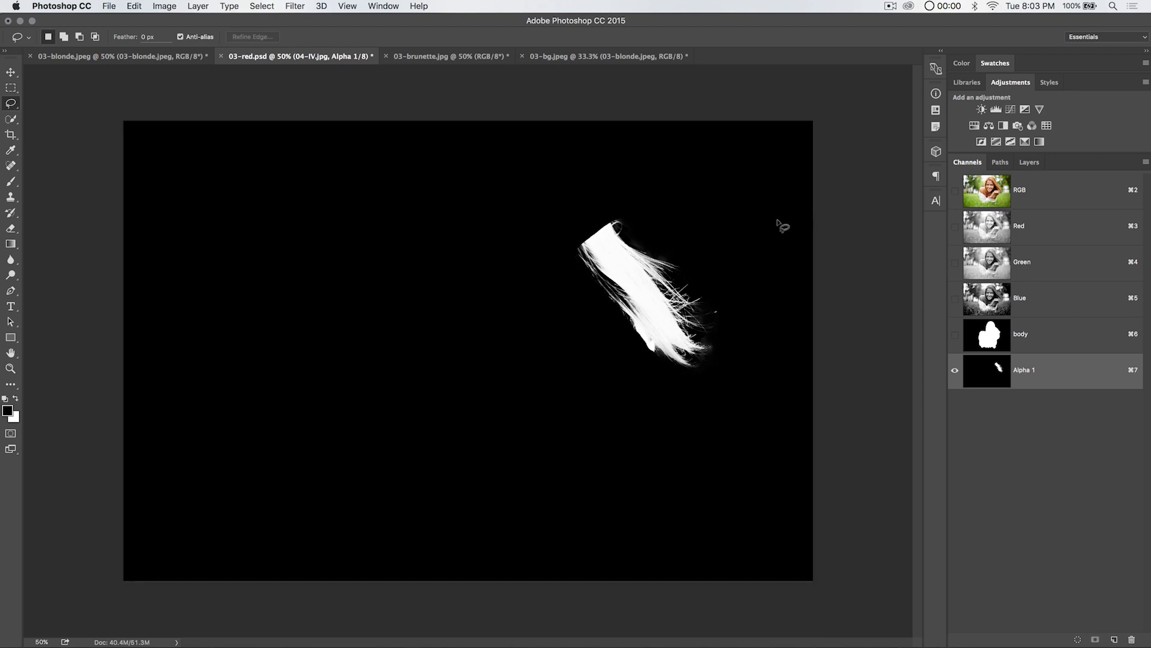
key(super+l)
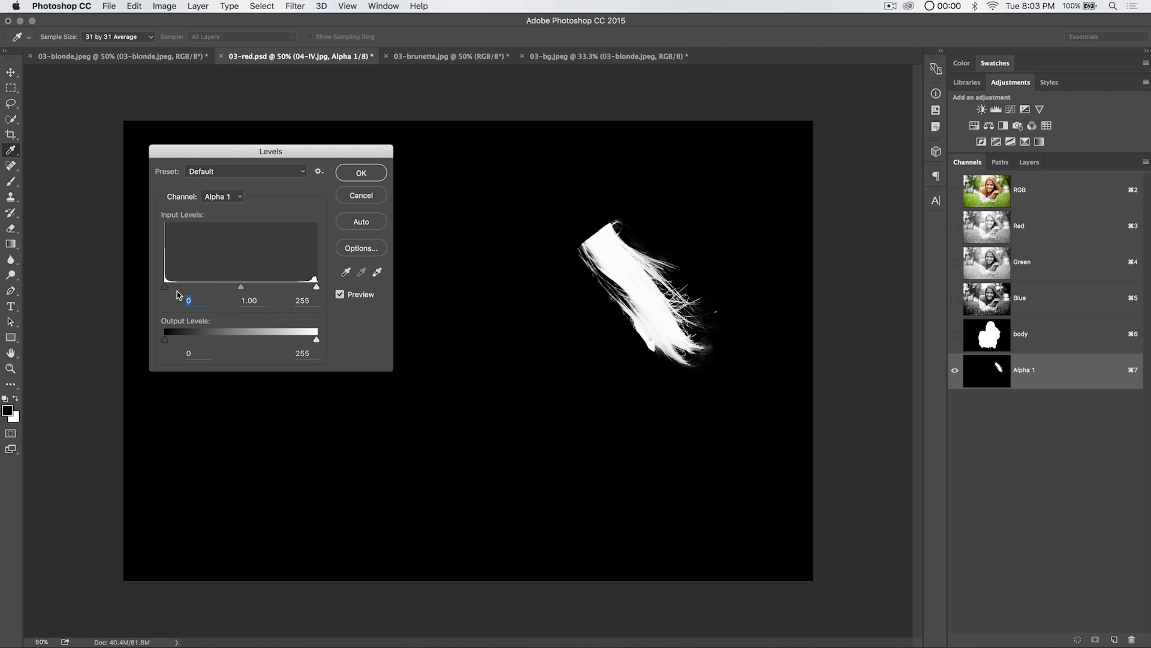
mouse_move(167, 290)
mouse_down()
mouse_move(178, 291)
mouse_move(166, 290)
mouse_up()
drag(316, 287, 251, 292)
click(363, 174)
Step: Check Alpha 1 as an overlay on the photo, and return to the plain RGB image and its layer
key(l)
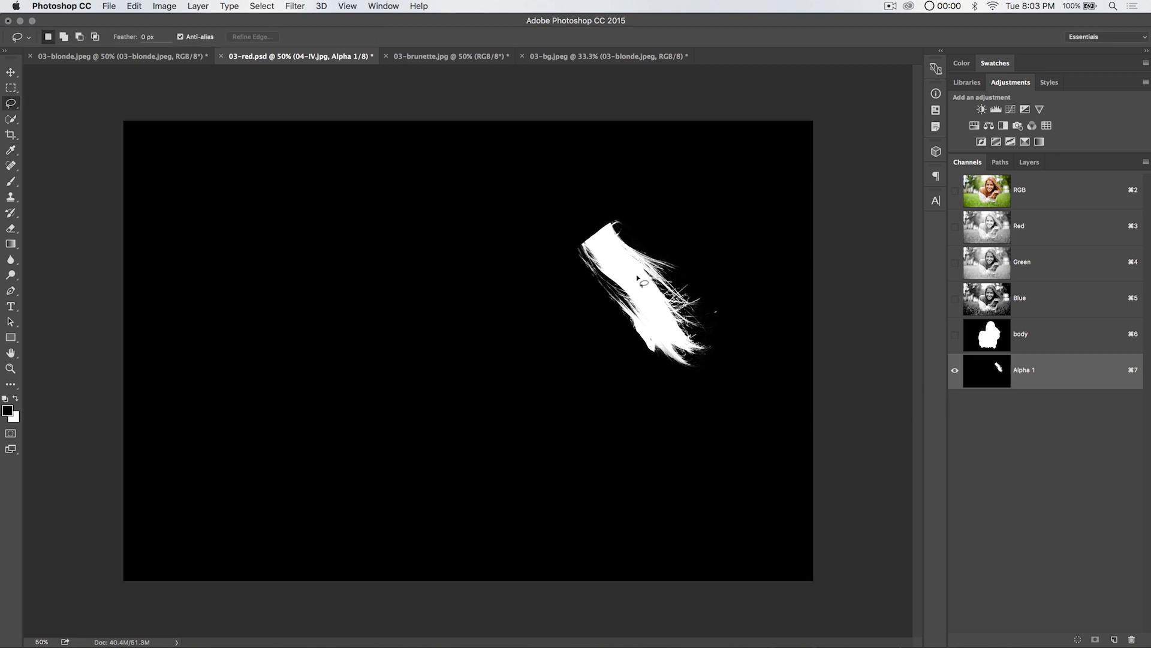
click(955, 190)
click(1010, 194)
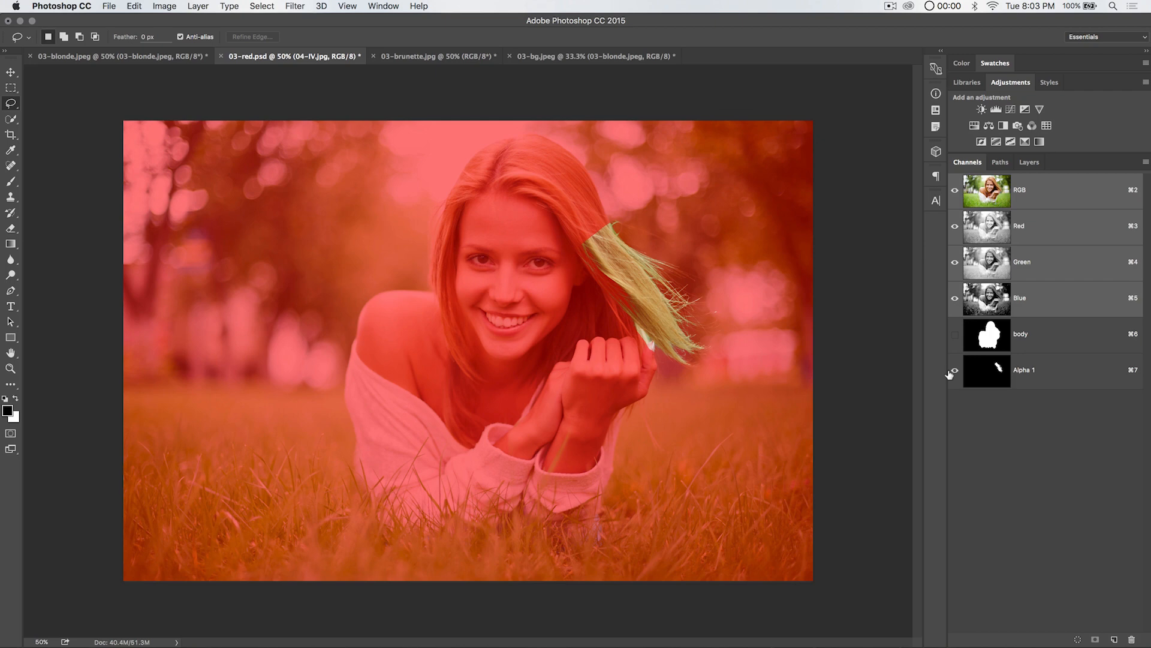
click(954, 370)
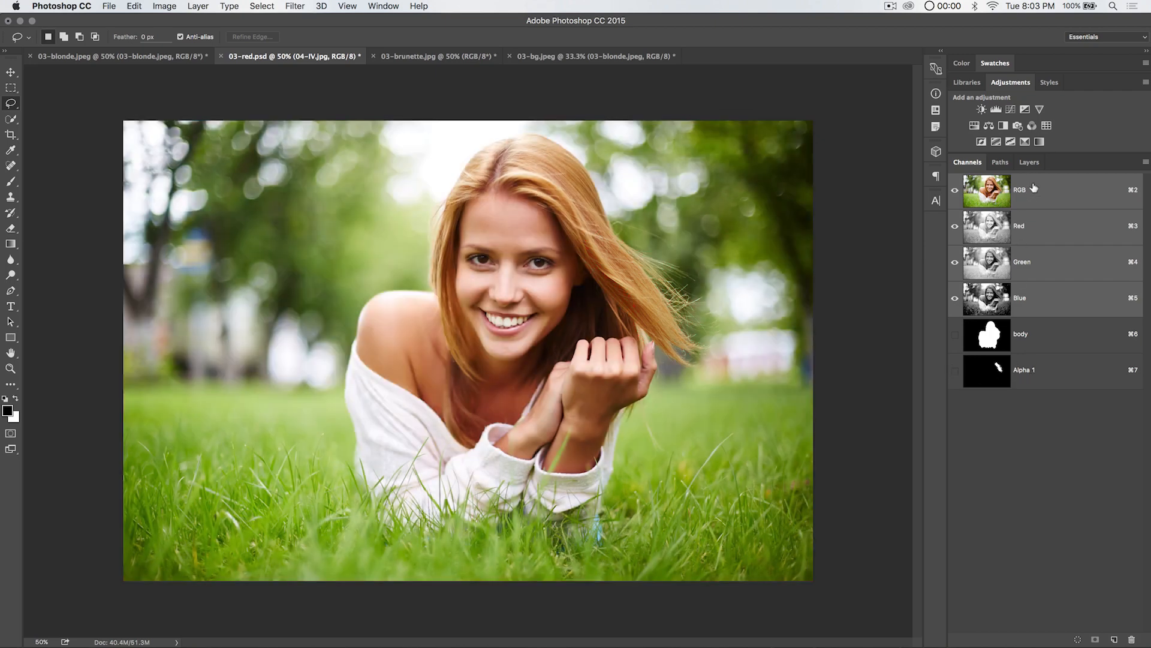
click(1029, 162)
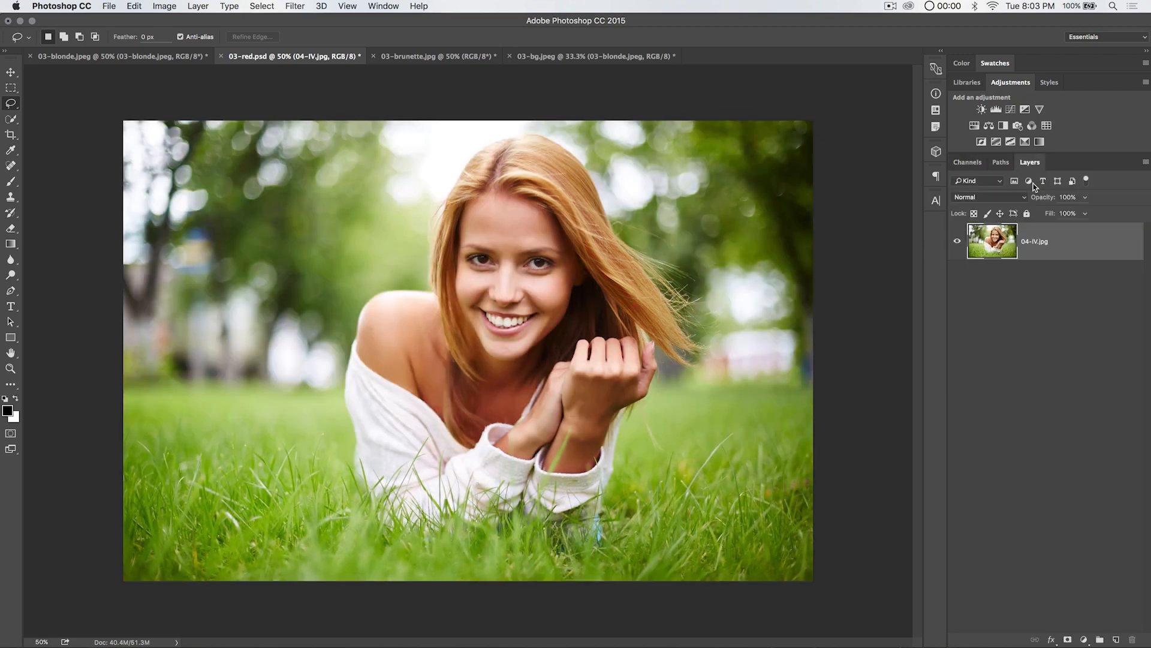
Step: Create a new channel with Calculations, using the Green channel of 03-red.psd for both sources and Multiply blending
click(163, 6)
click(202, 198)
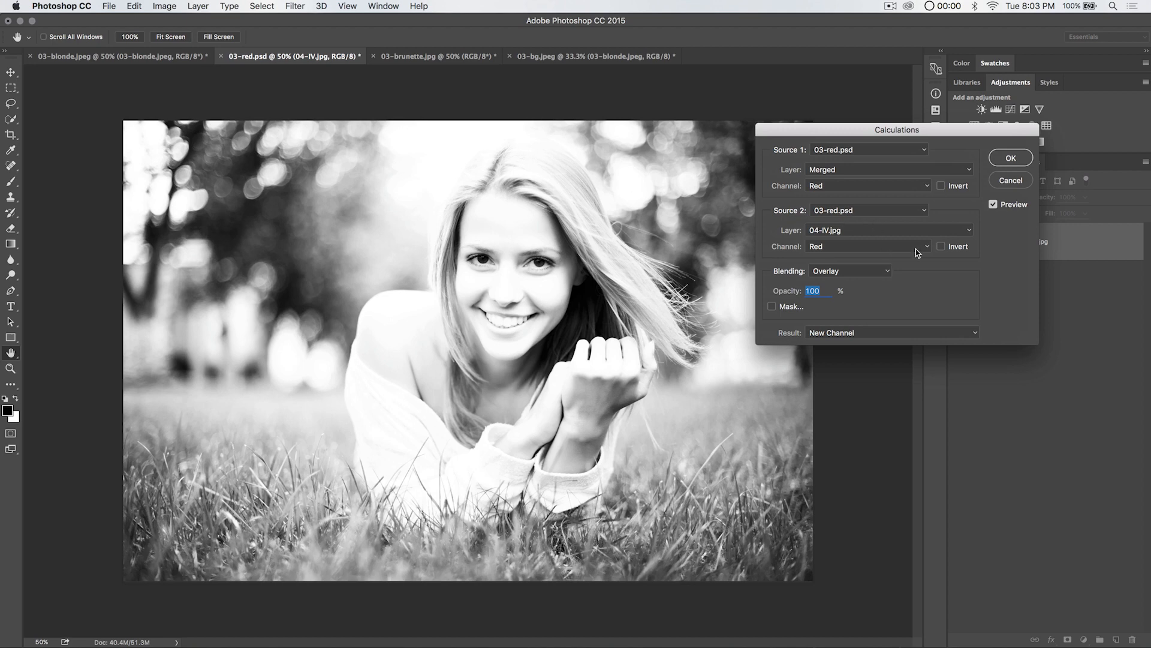
click(848, 192)
click(833, 196)
click(844, 271)
click(834, 165)
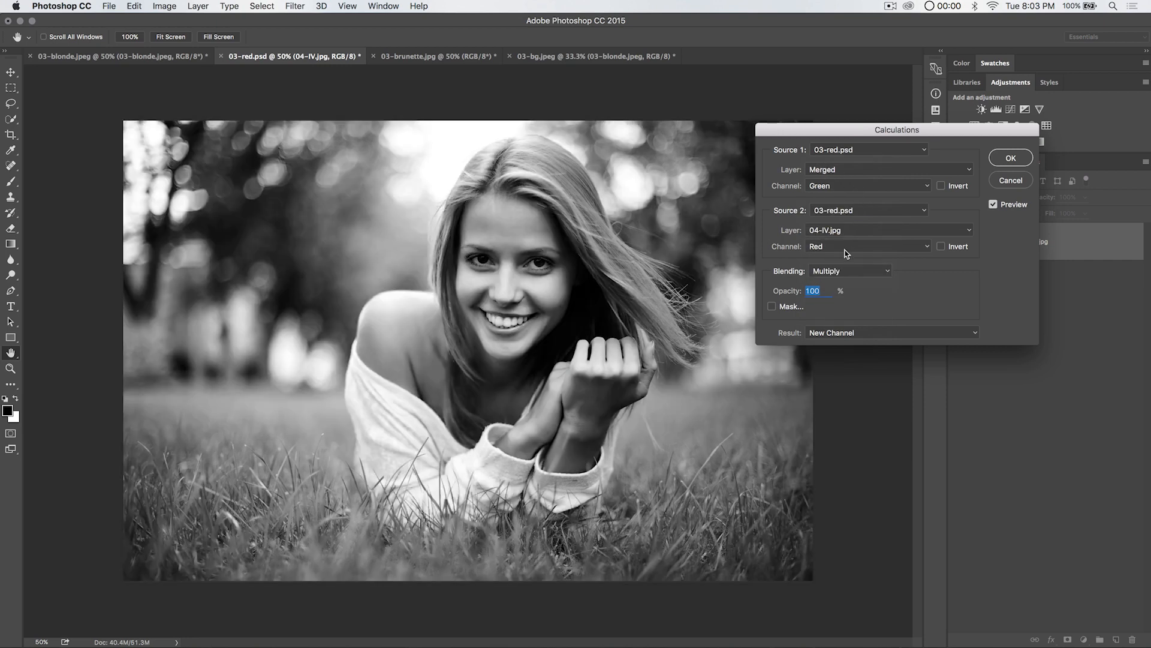
click(844, 247)
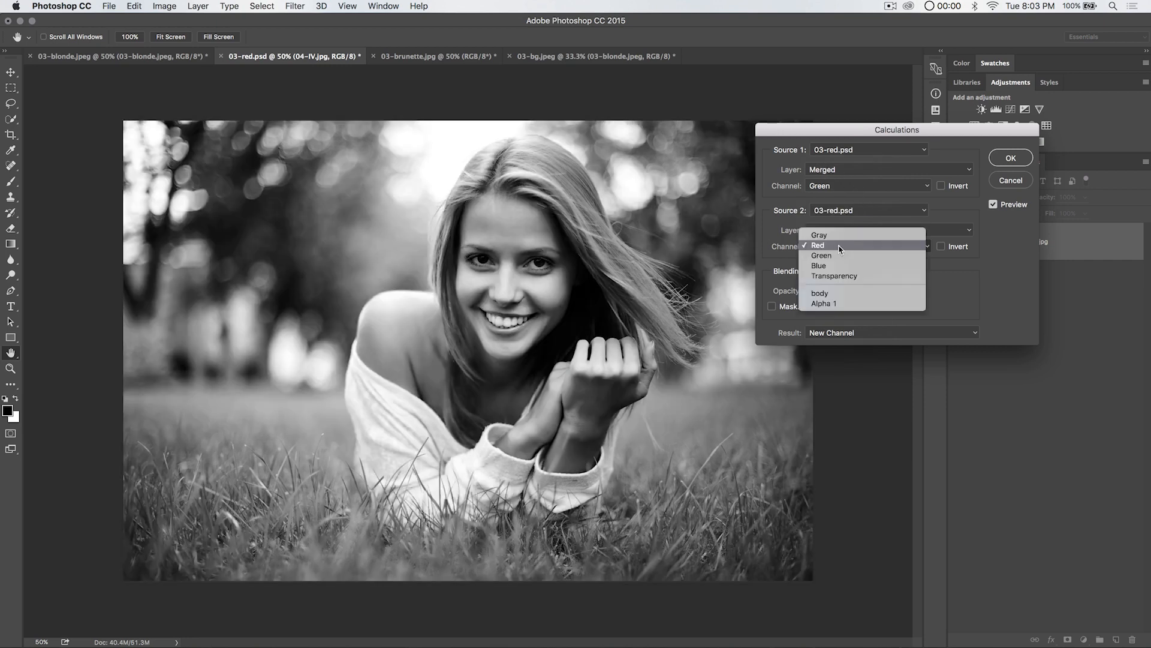
click(824, 255)
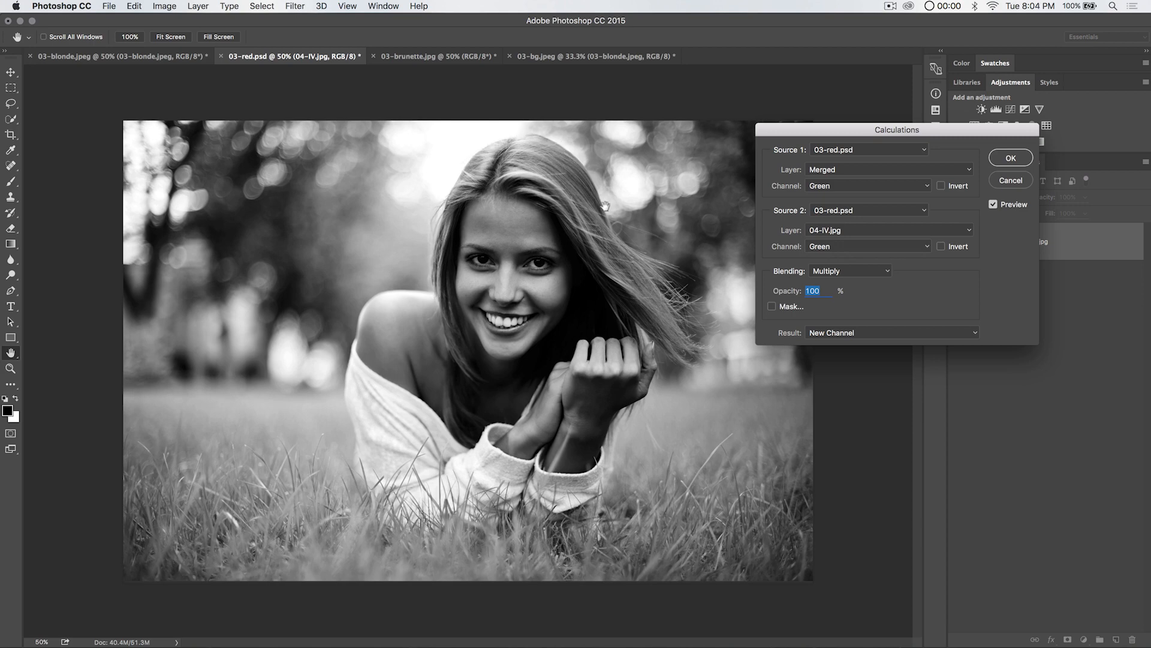
click(848, 178)
click(830, 185)
click(993, 158)
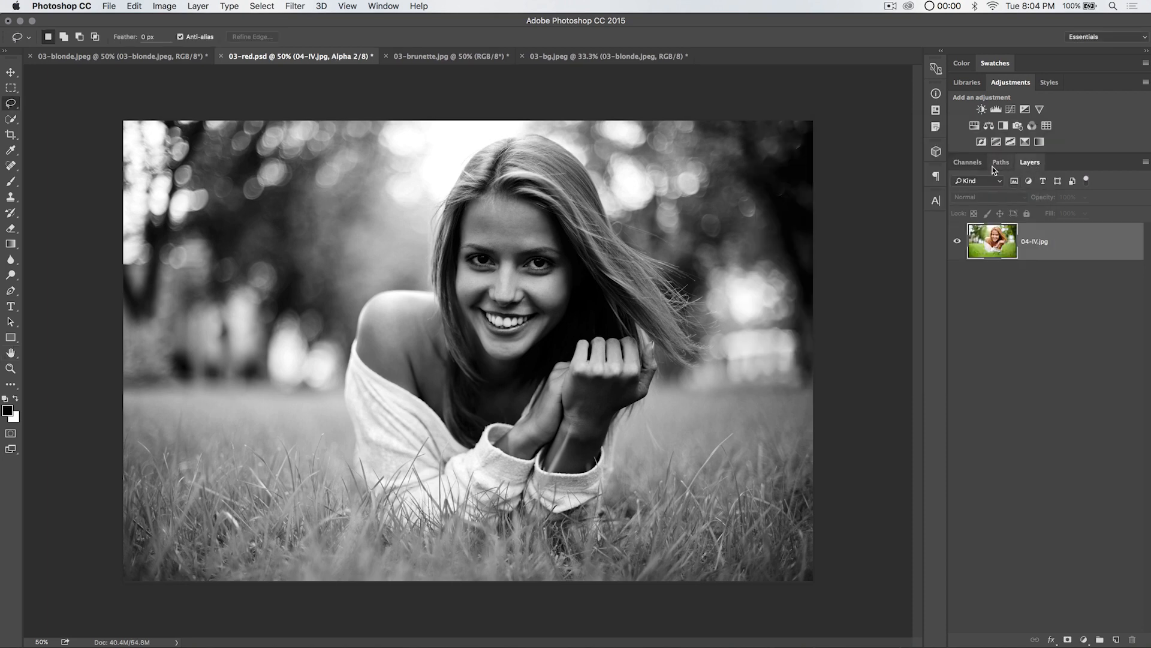
Step: Increase the contrast of Alpha 2 with Levels, setting the input values to 51, 0.76 and 244
click(967, 161)
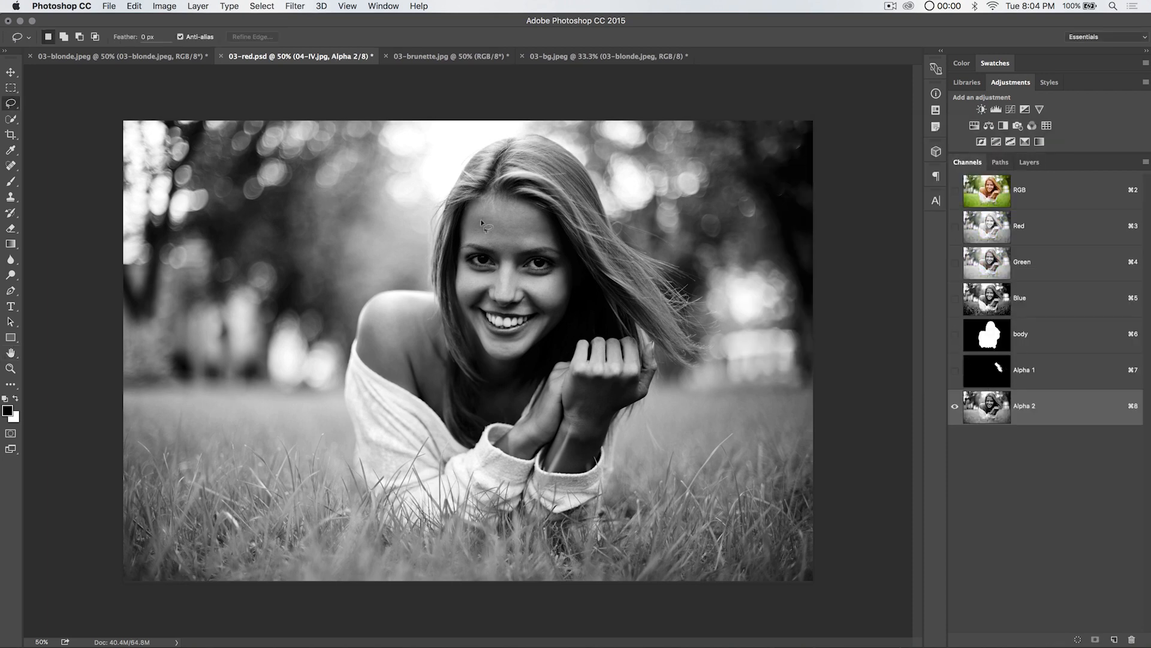
key(super+l)
drag(280, 151, 186, 206)
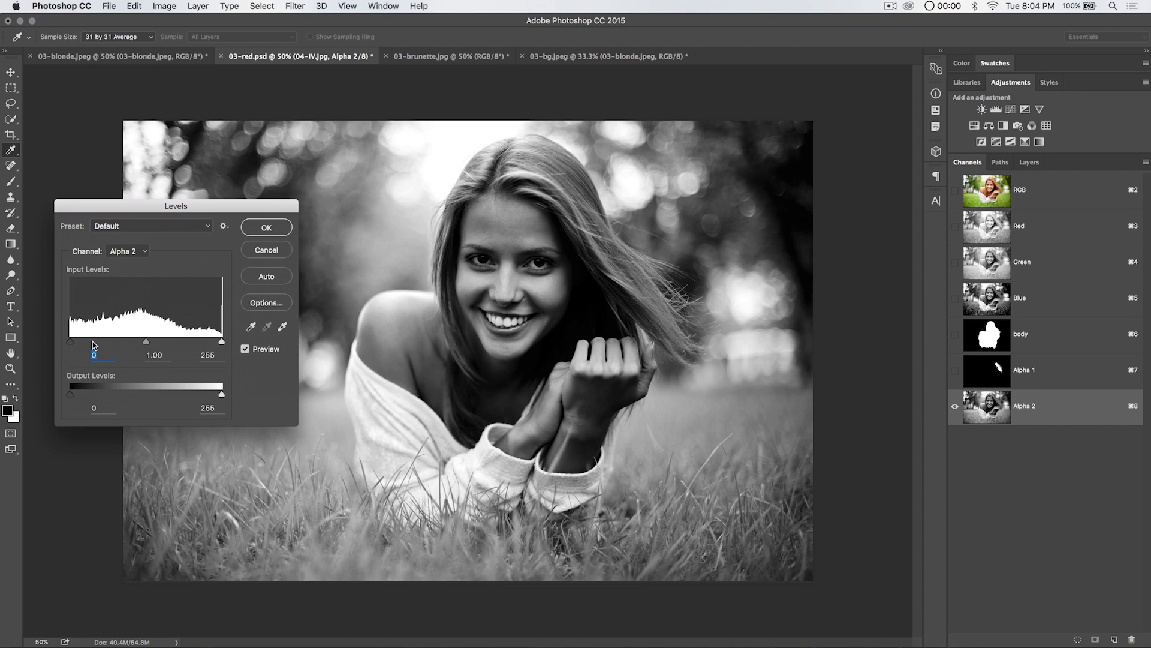
drag(70, 341, 101, 343)
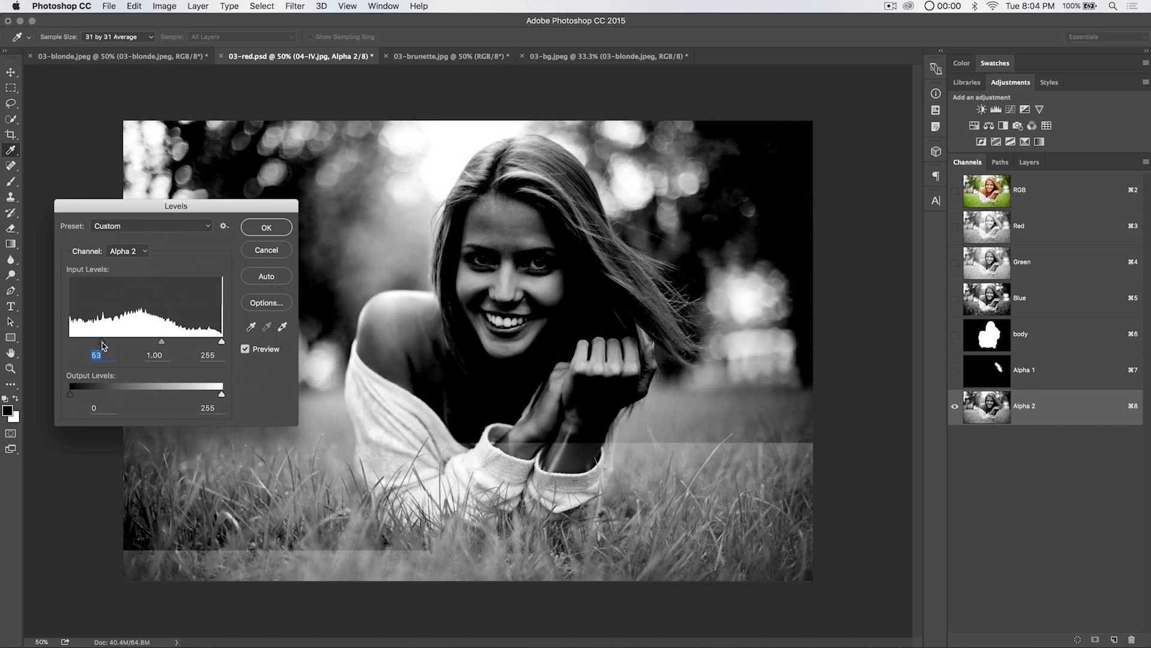
mouse_move(220, 345)
mouse_down()
mouse_move(195, 344)
mouse_move(218, 345)
mouse_up()
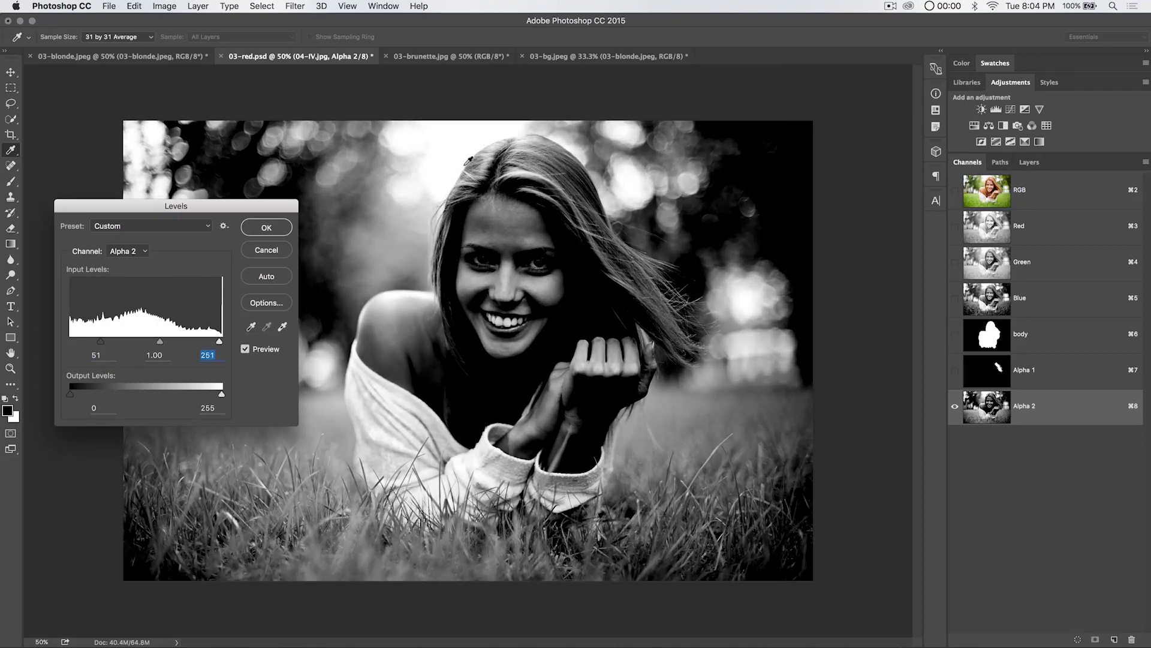
drag(159, 346, 215, 346)
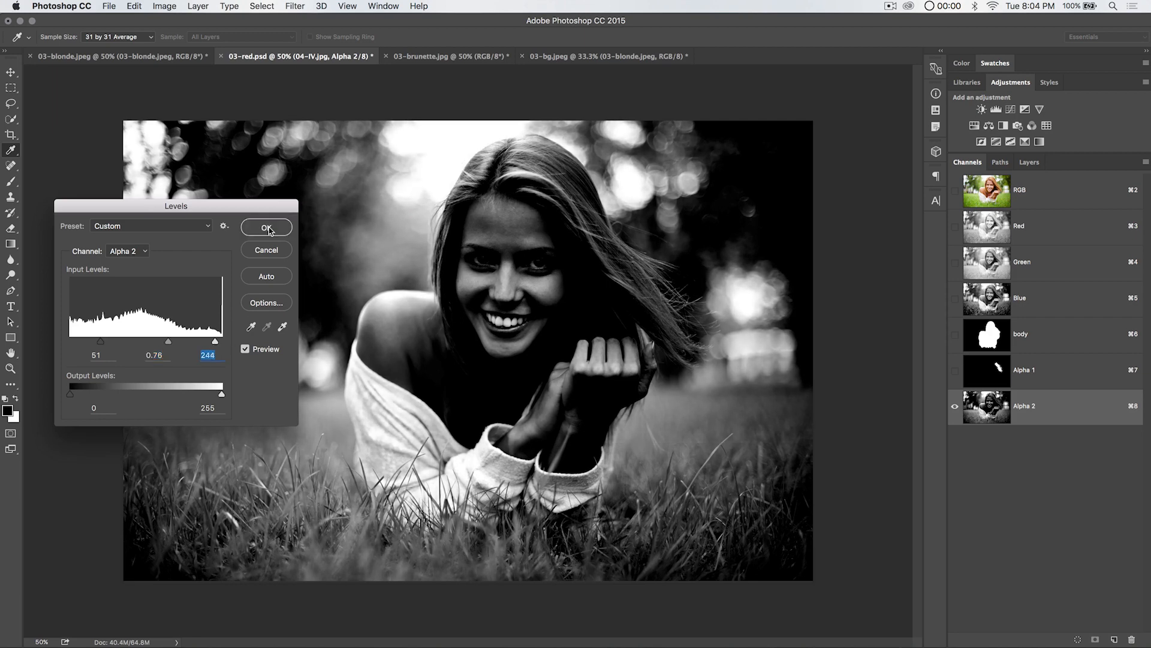
click(271, 230)
Step: Lasso the hair arching over the head in Alpha 2, fill everything outside it with white, and deselect
key(l)
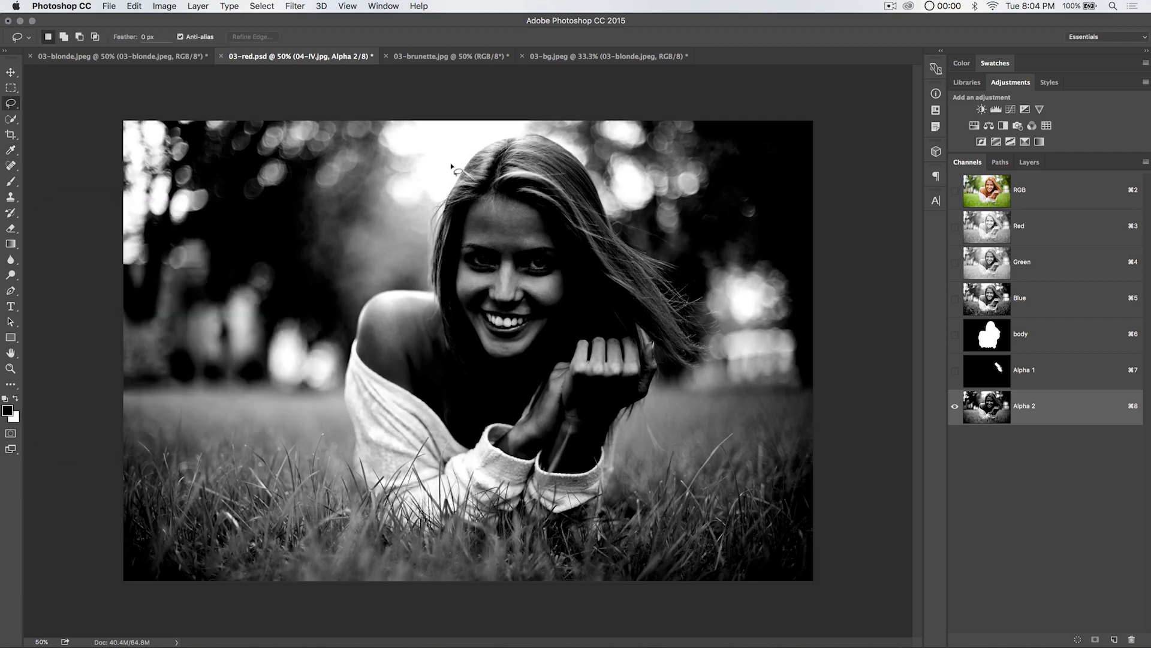
mouse_move(441, 310)
mouse_down()
mouse_move(465, 292)
mouse_move(489, 180)
mouse_move(519, 157)
mouse_move(570, 178)
mouse_move(592, 227)
mouse_up()
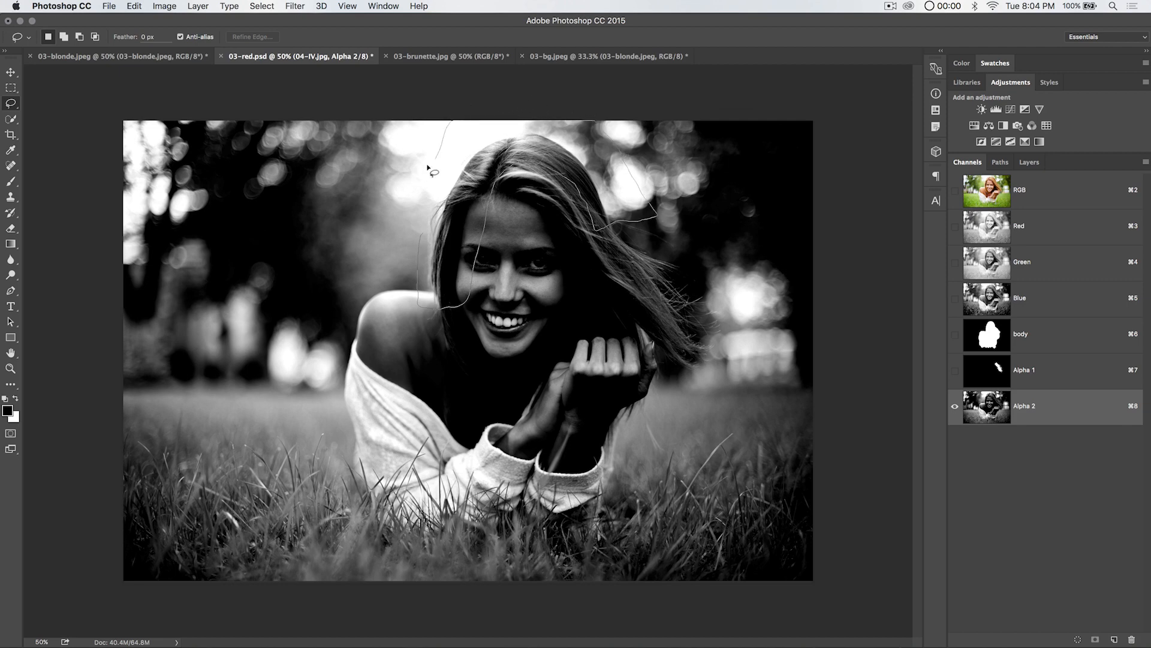
click(262, 6)
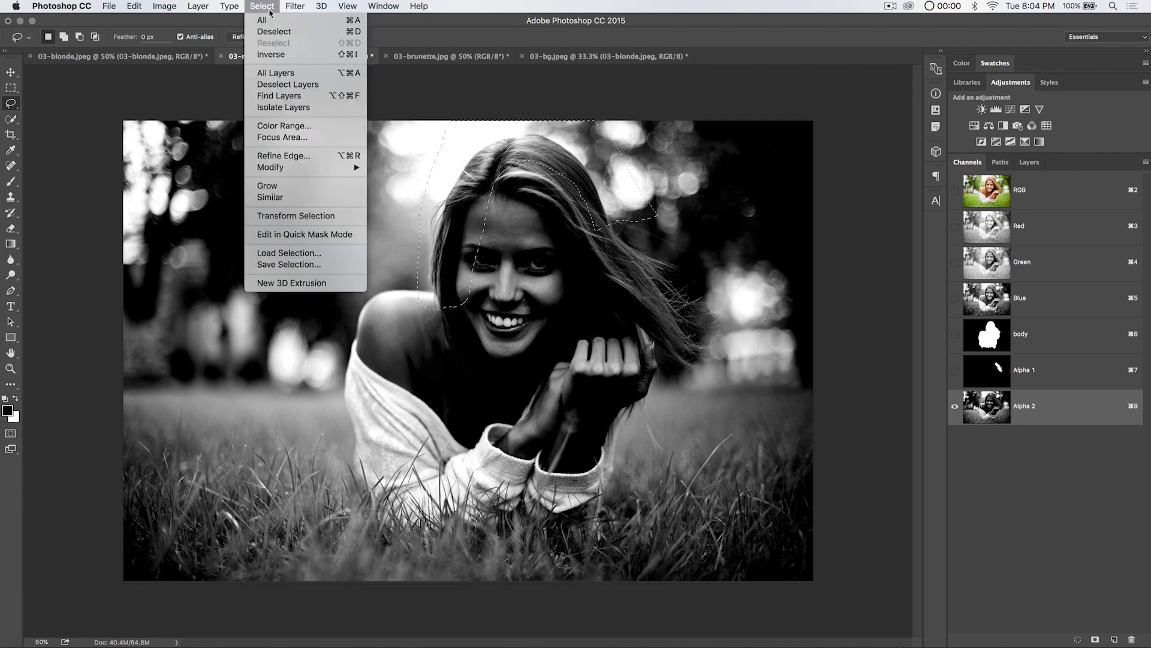
click(284, 51)
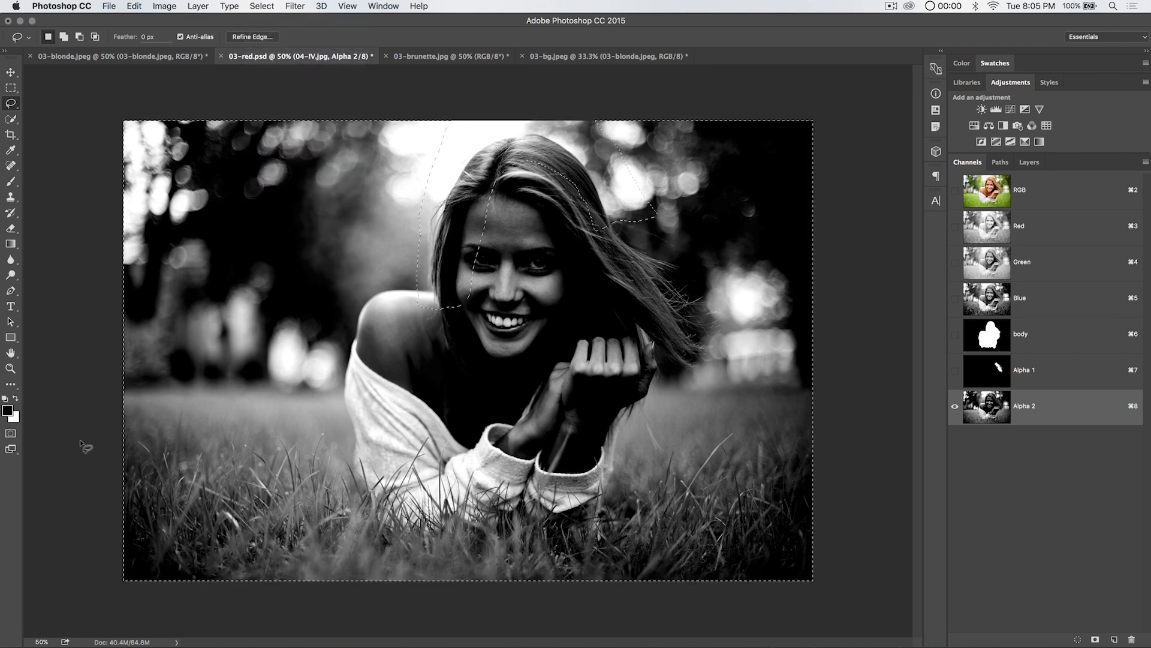
key(x)
key(alt+BackSpace)
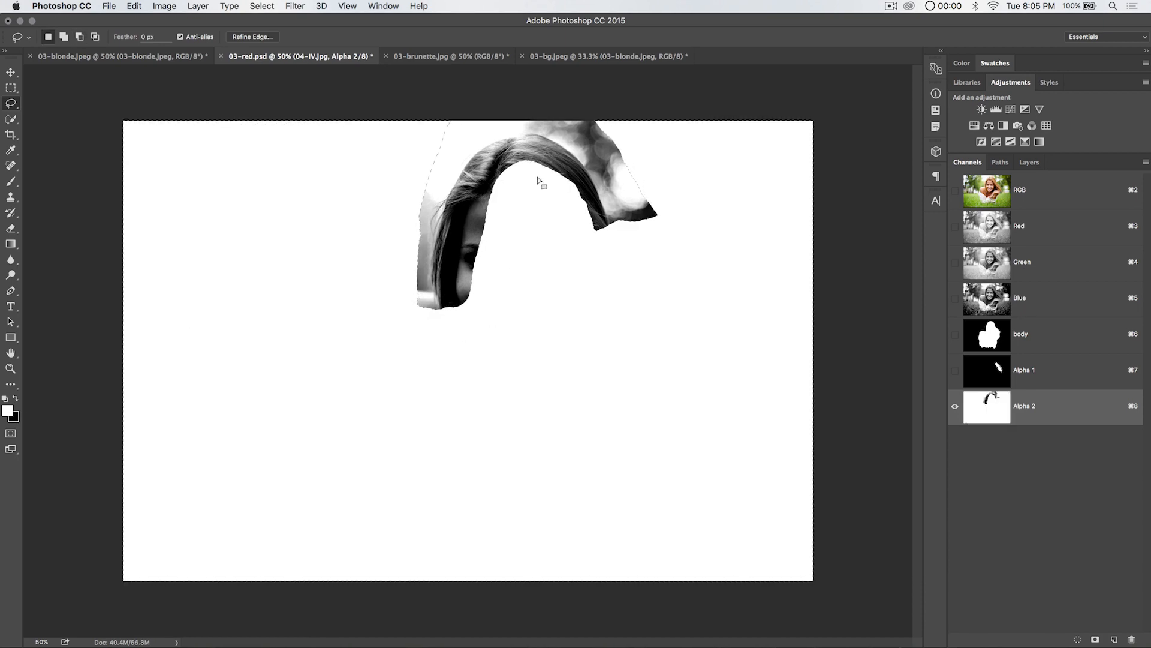
key(super+d)
Step: Examine the hair edges at the crown and beside the face in Alpha 2 at 200% magnification
key(z)
click(468, 258)
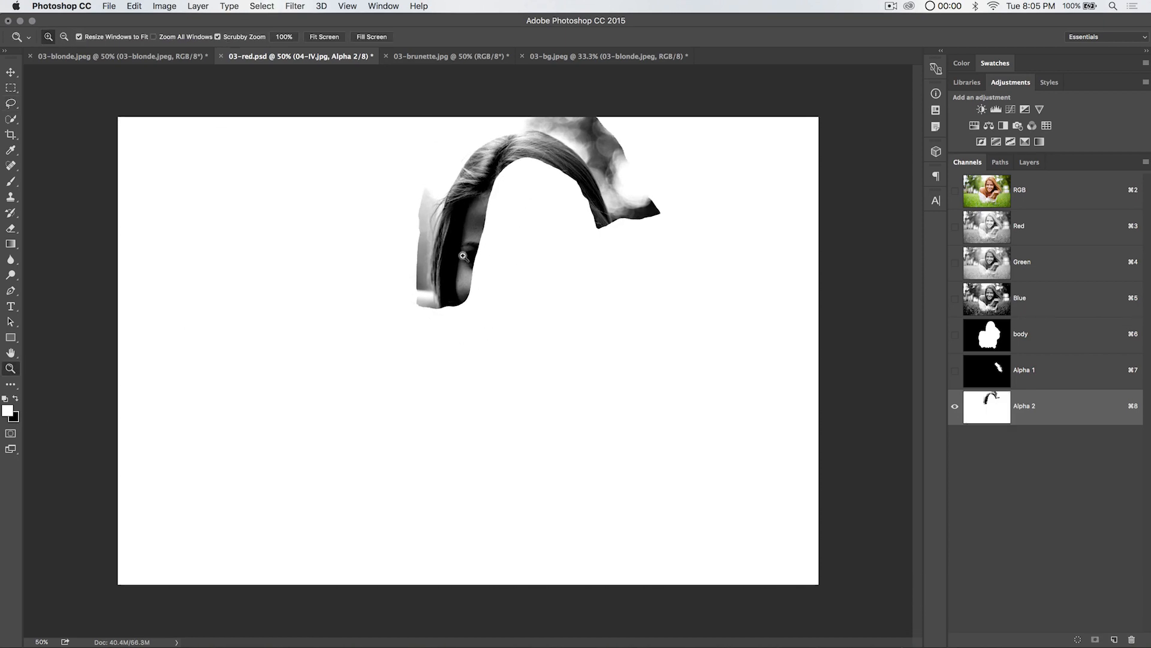
click(468, 257)
click(467, 258)
drag(453, 259, 454, 401)
scroll(454, 401, up, 5)
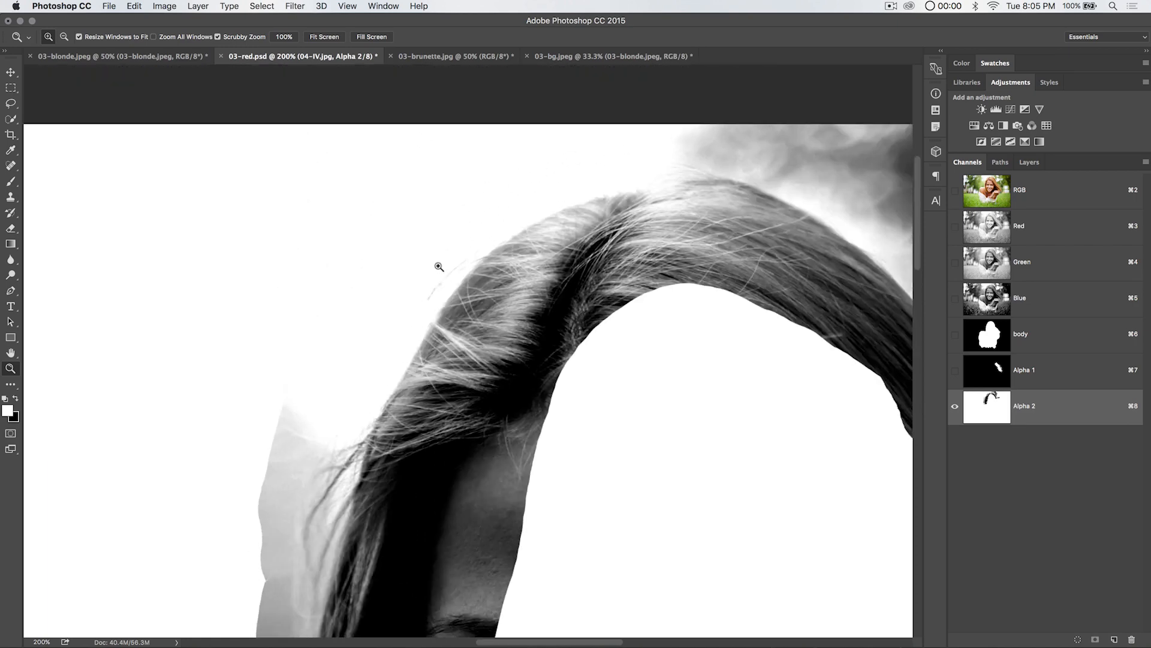
drag(440, 263, 574, 126)
drag(460, 401, 392, 344)
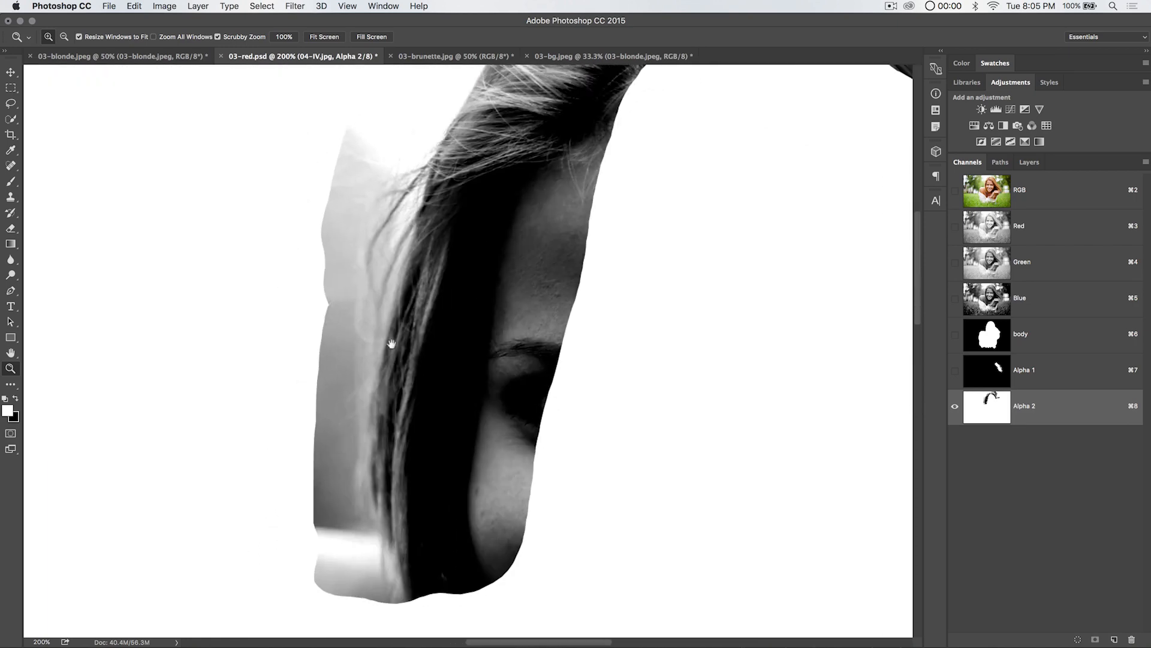
Step: Whiten the background beside the hair arch's right end with the white Overlay brush, reducing the brush size to 80 near the hair
drag(551, 149, 425, 416)
drag(613, 253, 482, 207)
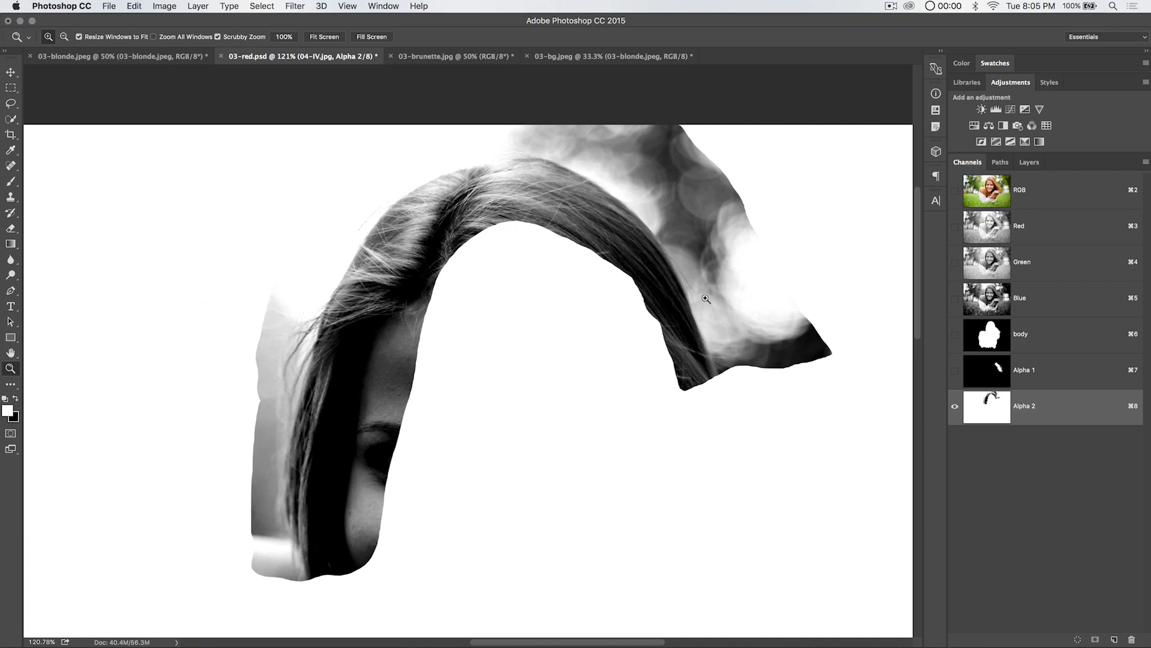
key(b)
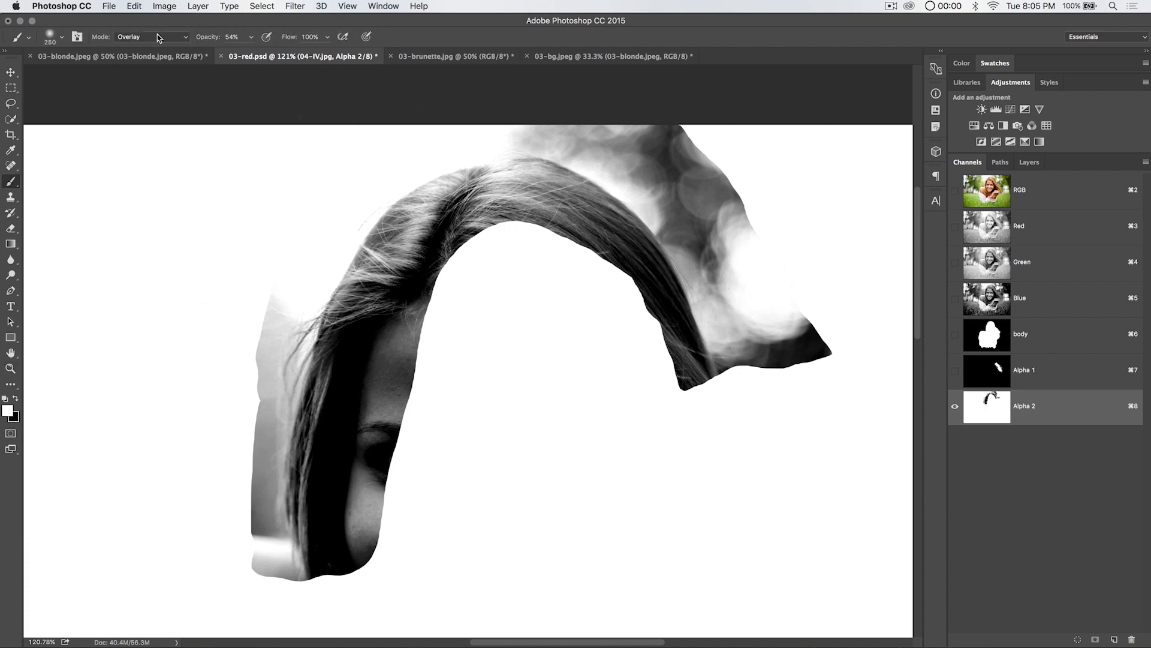
mouse_move(797, 282)
mouse_down()
mouse_move(817, 380)
mouse_move(784, 322)
mouse_move(750, 380)
mouse_move(748, 329)
mouse_move(779, 354)
mouse_move(827, 350)
mouse_move(812, 376)
mouse_move(783, 250)
mouse_up()
key(bracketleft)
key(bracketleft)
key(bracketleft)
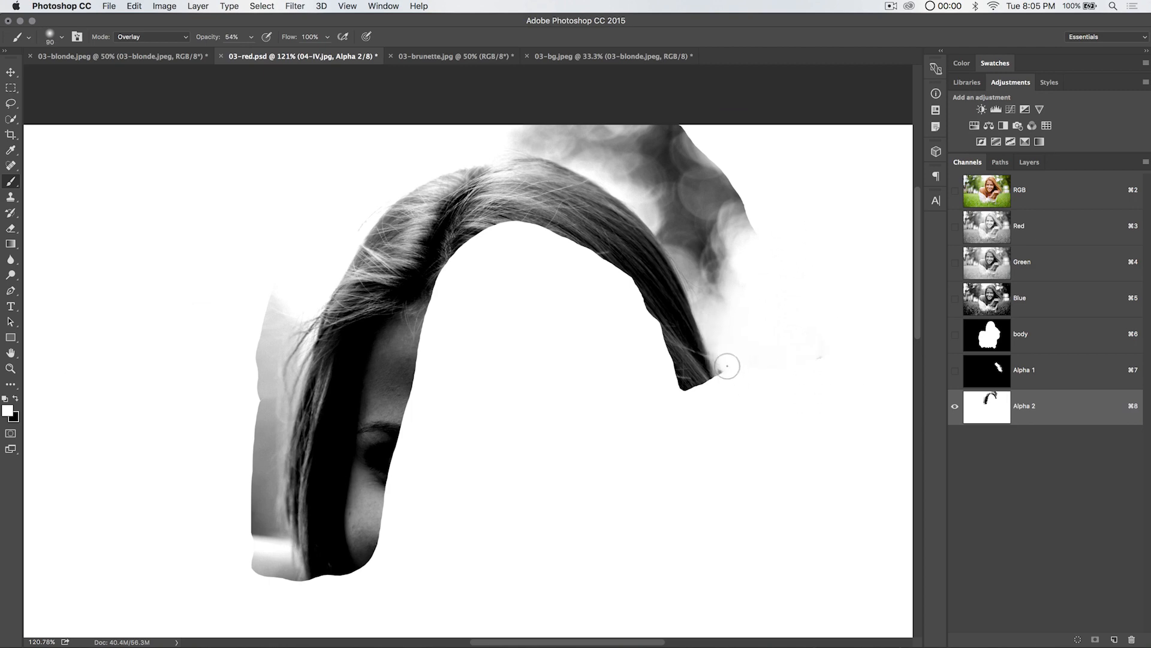
mouse_move(733, 375)
mouse_down()
mouse_move(720, 311)
mouse_move(691, 242)
mouse_up()
Step: Enlarge the brush to 250 and whiten the remaining gray background above and to the right of the hair
key(bracketright)
key(bracketright)
key(bracketright)
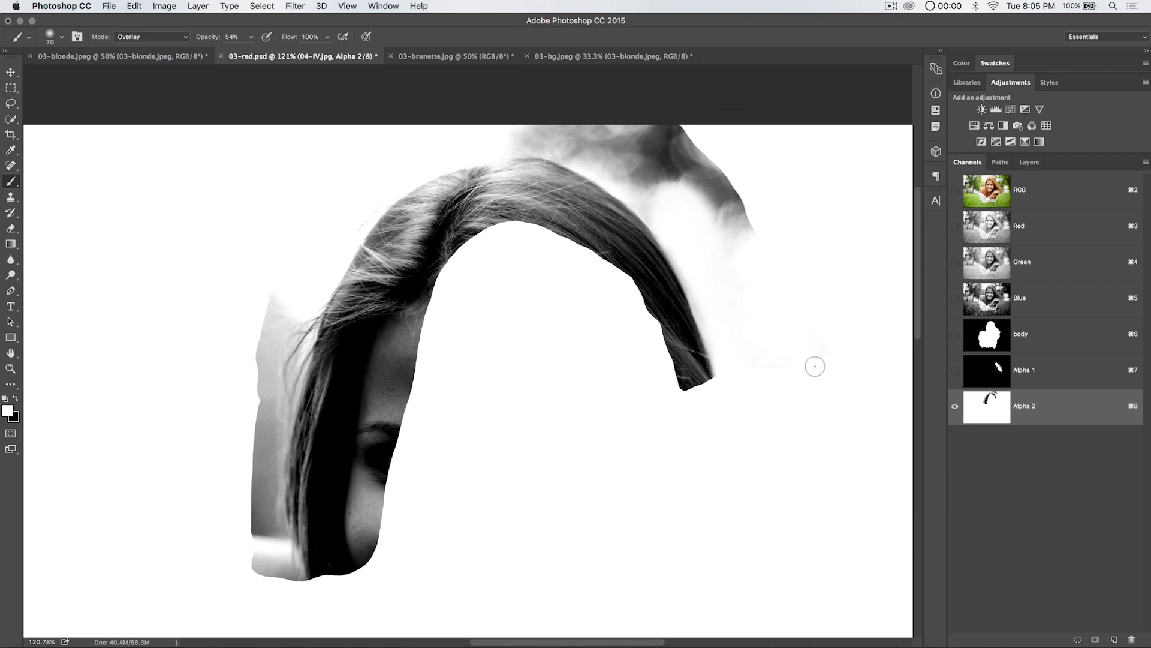
key(bracketright)
mouse_move(701, 177)
mouse_down()
mouse_move(750, 245)
mouse_move(663, 132)
mouse_move(742, 212)
mouse_move(646, 119)
mouse_move(712, 162)
mouse_move(635, 105)
mouse_move(703, 171)
mouse_move(696, 182)
mouse_move(609, 121)
mouse_move(528, 117)
mouse_move(535, 108)
mouse_move(572, 115)
mouse_move(509, 119)
mouse_move(541, 111)
mouse_move(511, 118)
mouse_move(582, 123)
mouse_move(511, 120)
mouse_move(537, 111)
mouse_move(600, 131)
mouse_move(668, 179)
mouse_up()
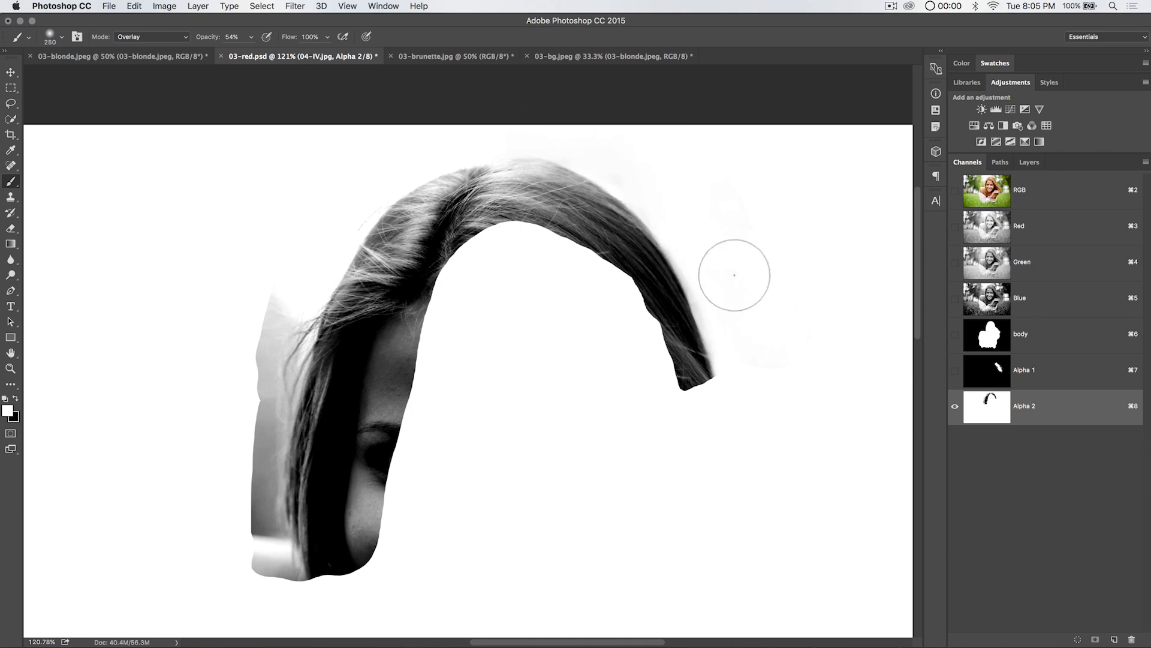
Step: Darken the hair over the crown and down both sides of the arch with the black Overlay brush
key(x)
mouse_move(683, 268)
mouse_down()
mouse_move(696, 381)
mouse_move(662, 251)
mouse_move(497, 192)
mouse_move(443, 204)
mouse_move(372, 276)
mouse_move(360, 347)
mouse_move(543, 161)
mouse_move(521, 175)
mouse_move(536, 208)
mouse_move(696, 366)
mouse_up()
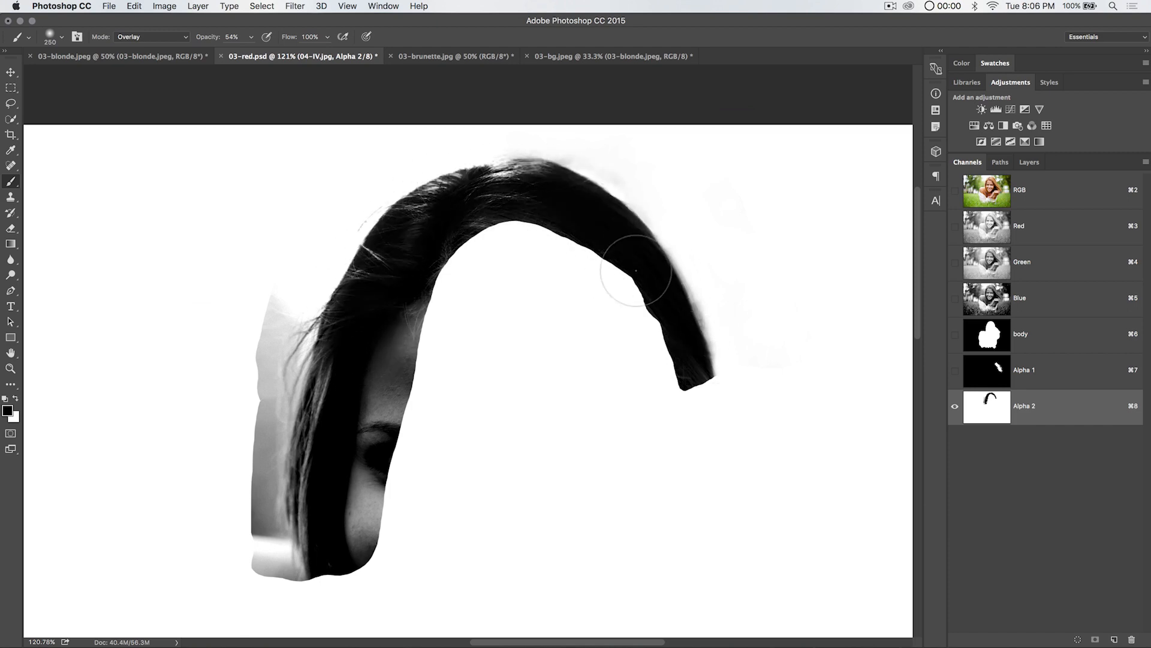
key(x)
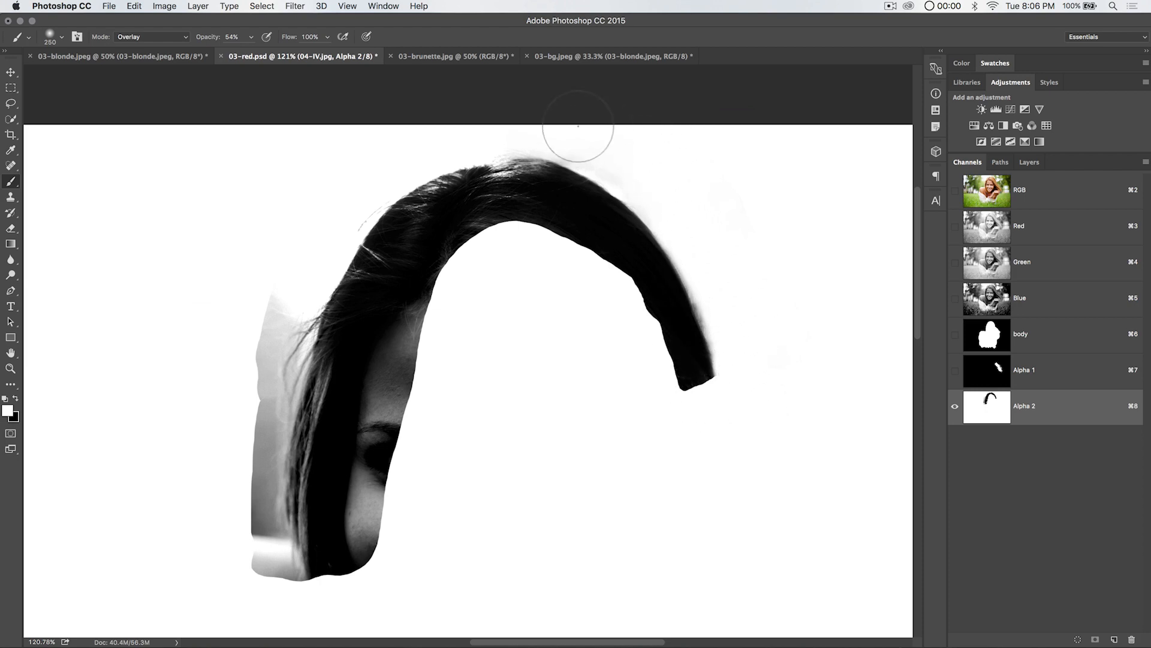
key(x)
mouse_move(547, 181)
mouse_down()
mouse_move(506, 180)
mouse_move(398, 240)
mouse_move(499, 166)
mouse_move(398, 200)
mouse_move(516, 174)
mouse_move(480, 171)
mouse_move(423, 192)
mouse_move(450, 159)
mouse_move(513, 172)
mouse_move(558, 149)
mouse_move(484, 154)
mouse_move(521, 172)
mouse_move(457, 163)
mouse_move(379, 243)
mouse_move(368, 260)
mouse_move(390, 257)
mouse_move(362, 329)
mouse_move(367, 388)
mouse_move(351, 384)
mouse_move(334, 509)
mouse_move(334, 437)
mouse_up()
Step: Whiten the gray background along the hair's left edge and darken its lower-left strands, alternating the Overlay brush between white and black
key(x)
mouse_move(229, 424)
mouse_down()
mouse_move(252, 342)
mouse_move(239, 375)
mouse_up()
mouse_move(277, 266)
mouse_down()
mouse_move(330, 354)
mouse_move(314, 480)
mouse_move(244, 474)
mouse_move(244, 545)
mouse_move(257, 596)
mouse_move(264, 586)
mouse_up()
key(x)
mouse_move(306, 498)
mouse_down()
mouse_move(297, 540)
mouse_move(244, 483)
mouse_move(276, 596)
mouse_move(262, 458)
mouse_move(304, 470)
mouse_move(298, 406)
mouse_move(270, 390)
mouse_move(301, 343)
mouse_move(340, 360)
mouse_move(321, 617)
mouse_up()
key(x)
key(x)
key(x)
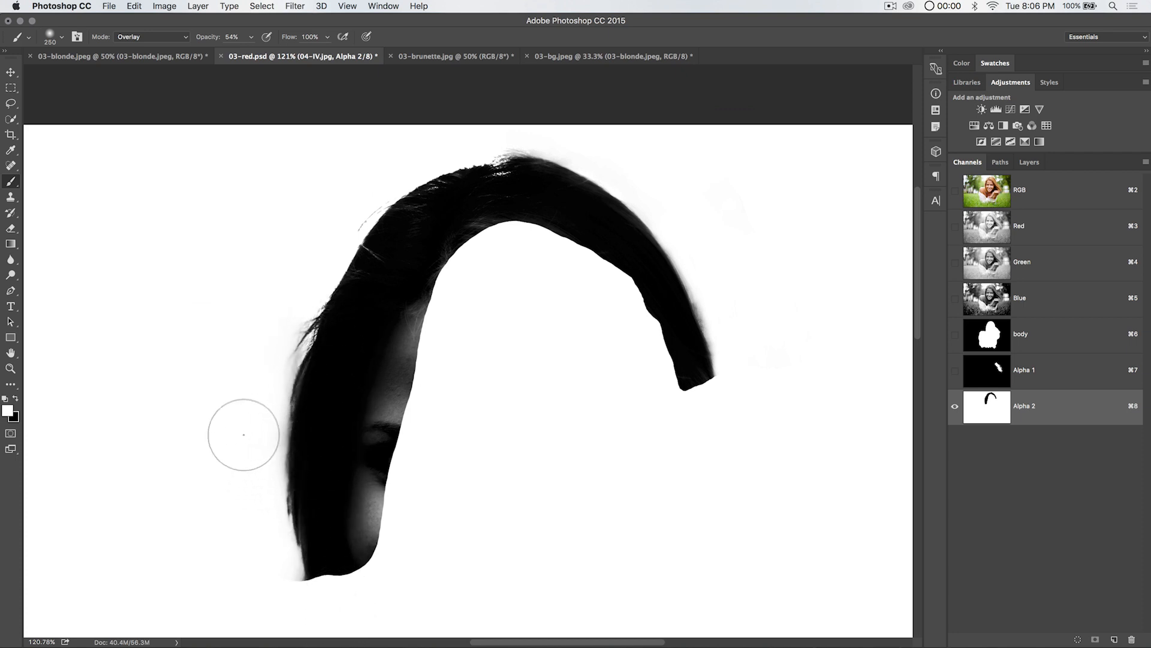
mouse_move(244, 431)
mouse_down()
mouse_move(257, 432)
mouse_move(271, 321)
mouse_up()
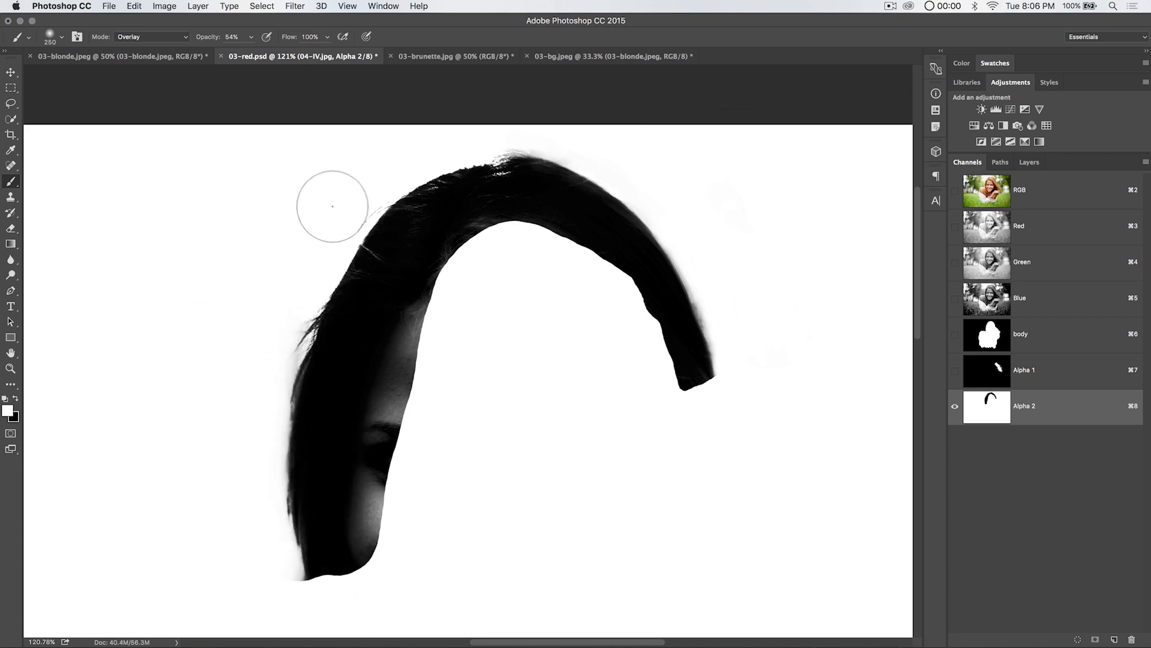
Step: Blacken the remaining gray face area inside the hair shape, and clean up the arch's right edge with white and black
key(x)
mouse_move(383, 311)
mouse_down()
mouse_move(363, 478)
mouse_move(411, 326)
mouse_move(514, 240)
mouse_move(468, 268)
mouse_move(361, 571)
mouse_move(341, 412)
mouse_move(522, 247)
mouse_move(552, 187)
mouse_move(607, 238)
mouse_move(593, 329)
mouse_up()
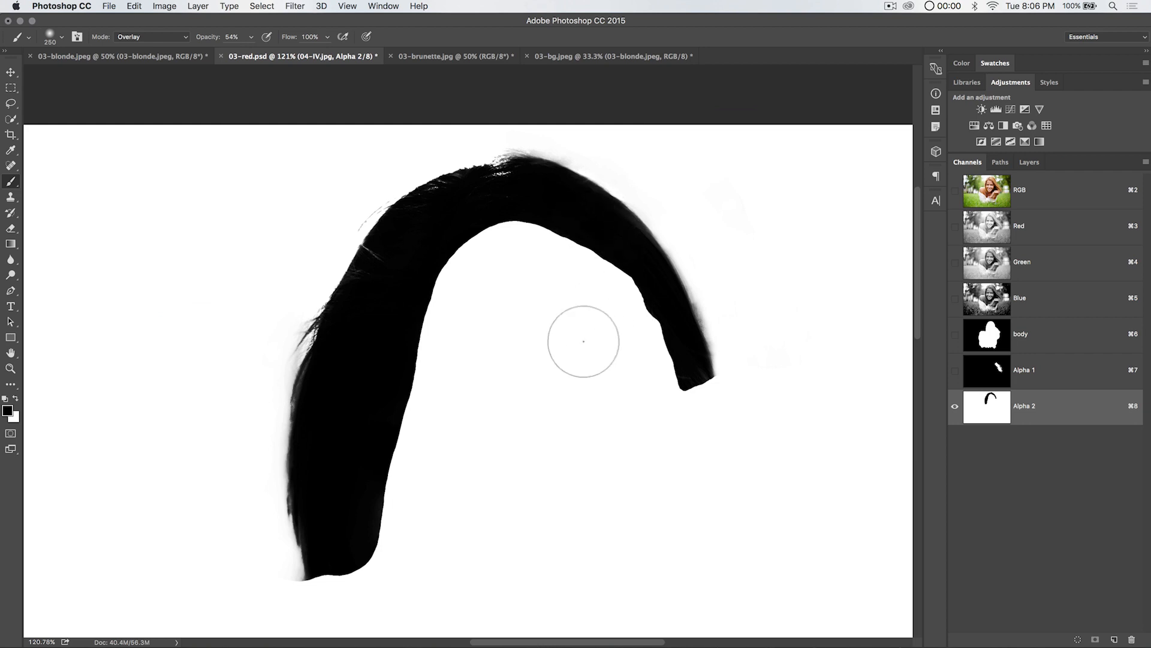
key(x)
mouse_move(717, 288)
mouse_down()
mouse_move(758, 356)
mouse_move(685, 208)
mouse_move(750, 326)
mouse_move(706, 214)
mouse_move(651, 186)
mouse_move(677, 219)
mouse_move(675, 194)
mouse_up()
key(x)
mouse_move(615, 216)
mouse_down()
mouse_move(644, 281)
mouse_move(611, 264)
mouse_move(673, 403)
mouse_move(702, 272)
mouse_move(627, 221)
mouse_up()
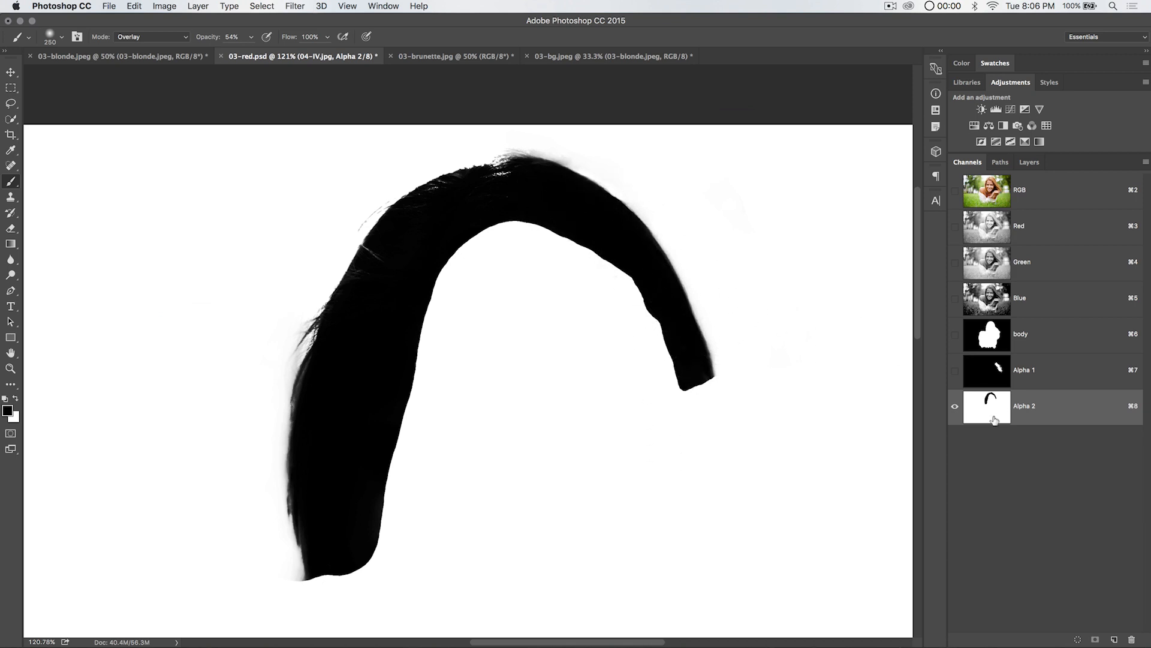
Step: Invert the Alpha 2 channel to make the arch of head hair white on black
key(super+minus)
key(super+minus)
key(super+minus)
key(super+minus)
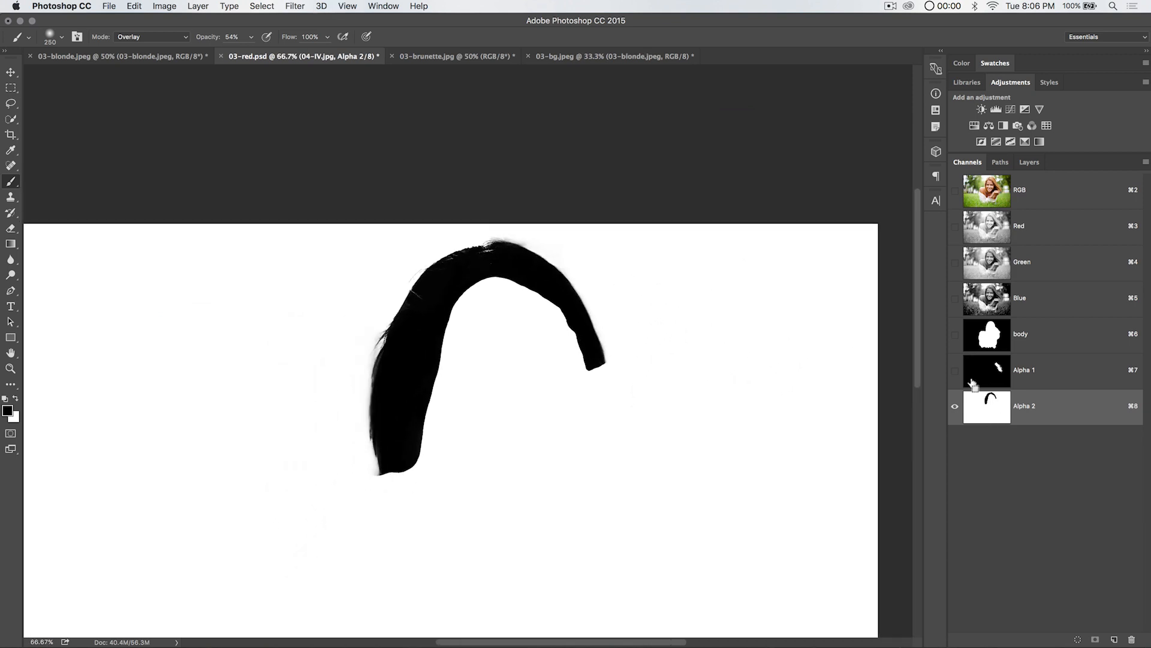
key(super+equal)
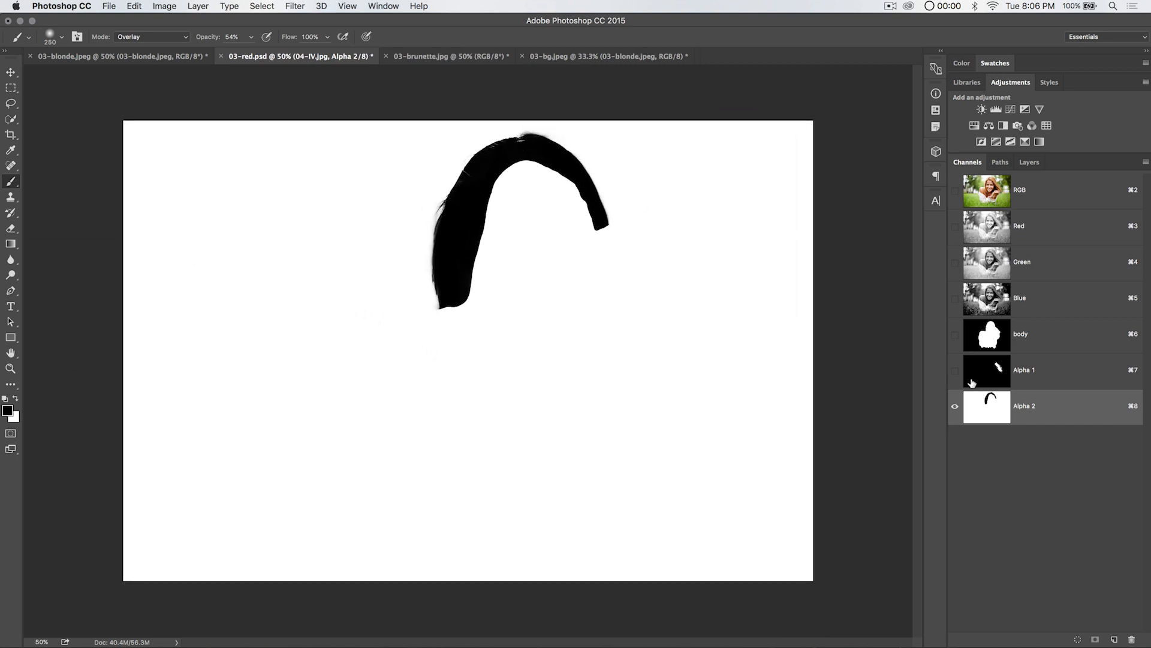
key(super+i)
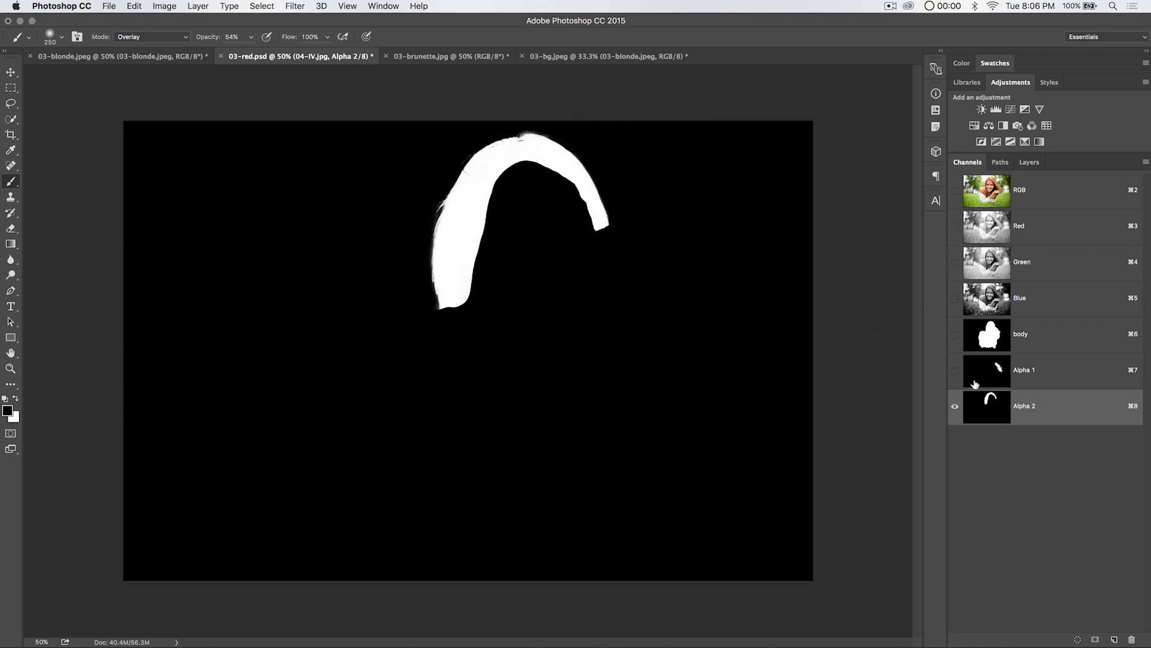
Step: Display Alpha 1 together with Alpha 2, keep Alpha 2 active, and set the white brush to Normal mode at 100% opacity
click(954, 371)
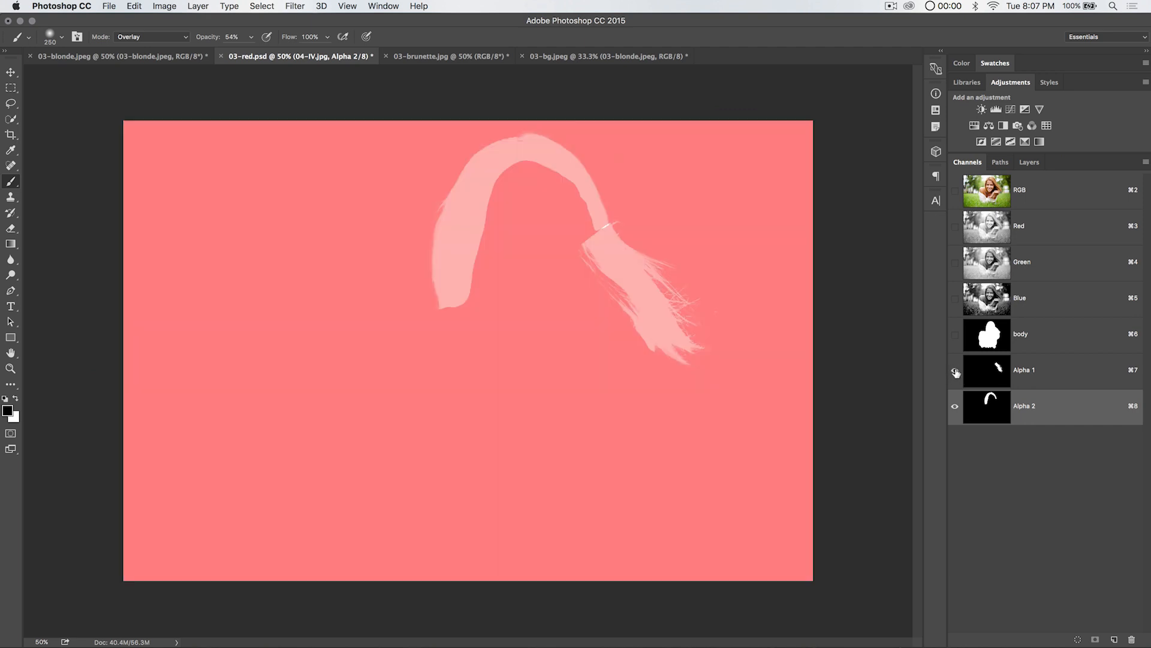
key(z)
mouse_move(591, 231)
mouse_down()
mouse_move(612, 231)
mouse_move(601, 183)
mouse_move(591, 270)
mouse_up()
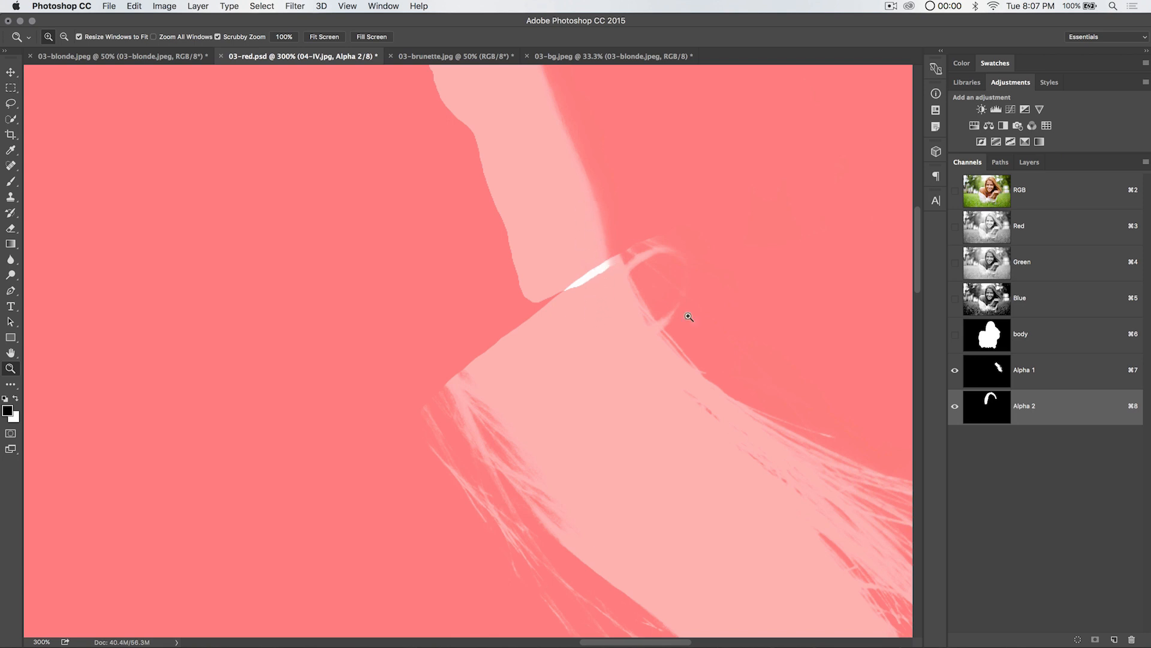
click(1000, 368)
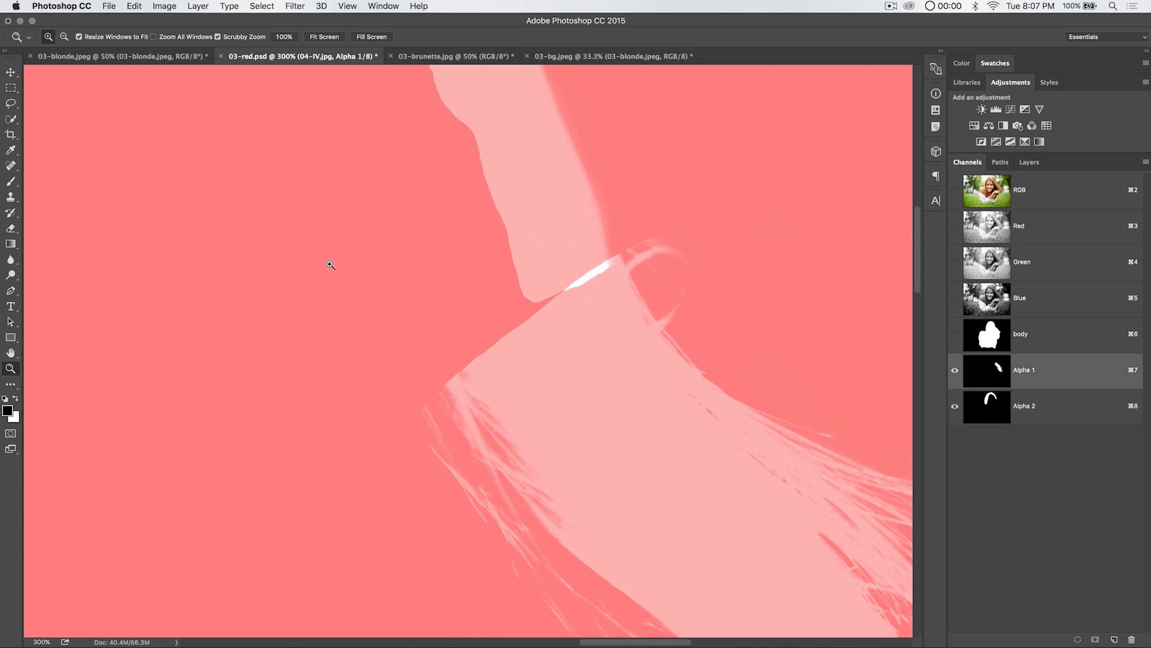
key(b)
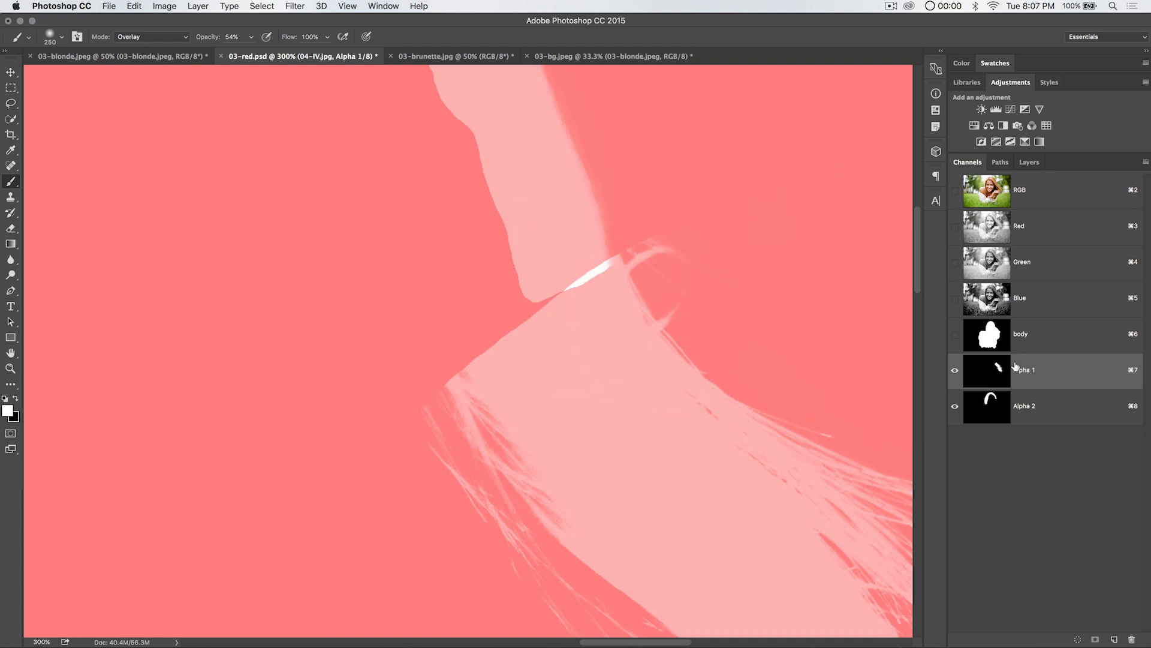
click(991, 407)
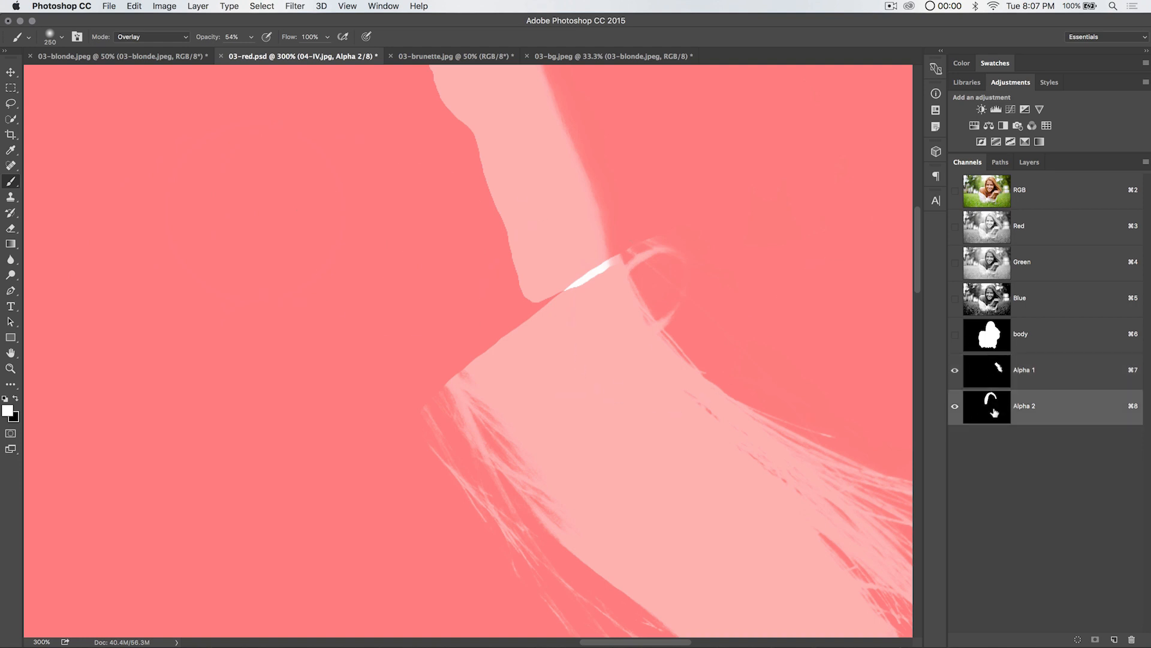
click(170, 37)
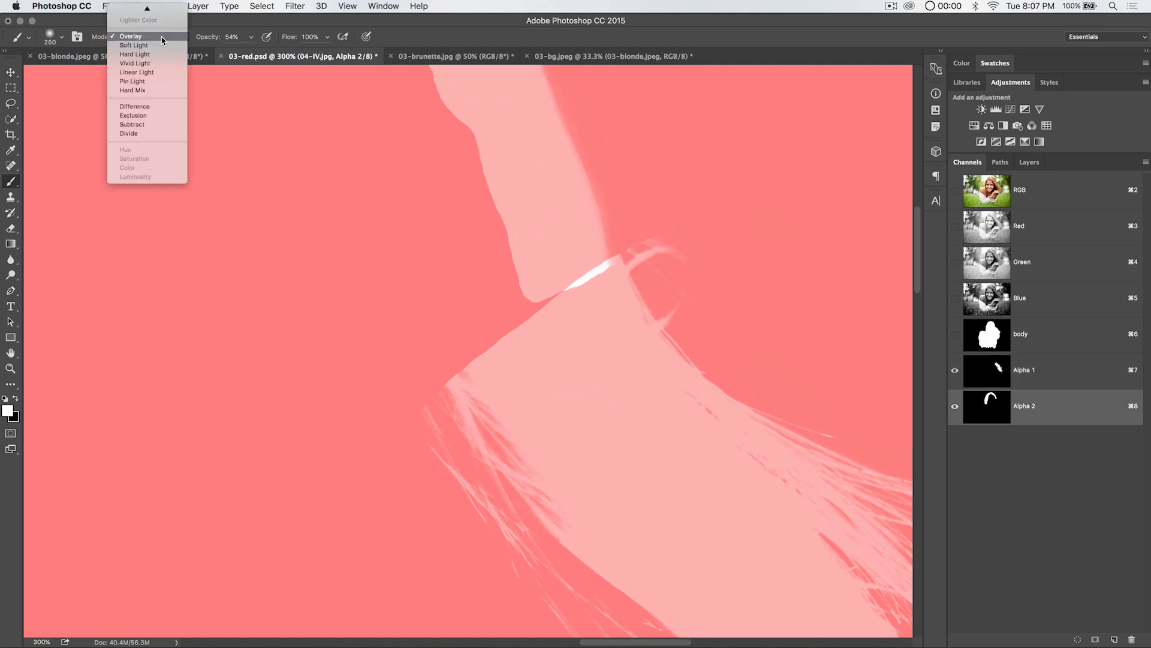
click(146, 10)
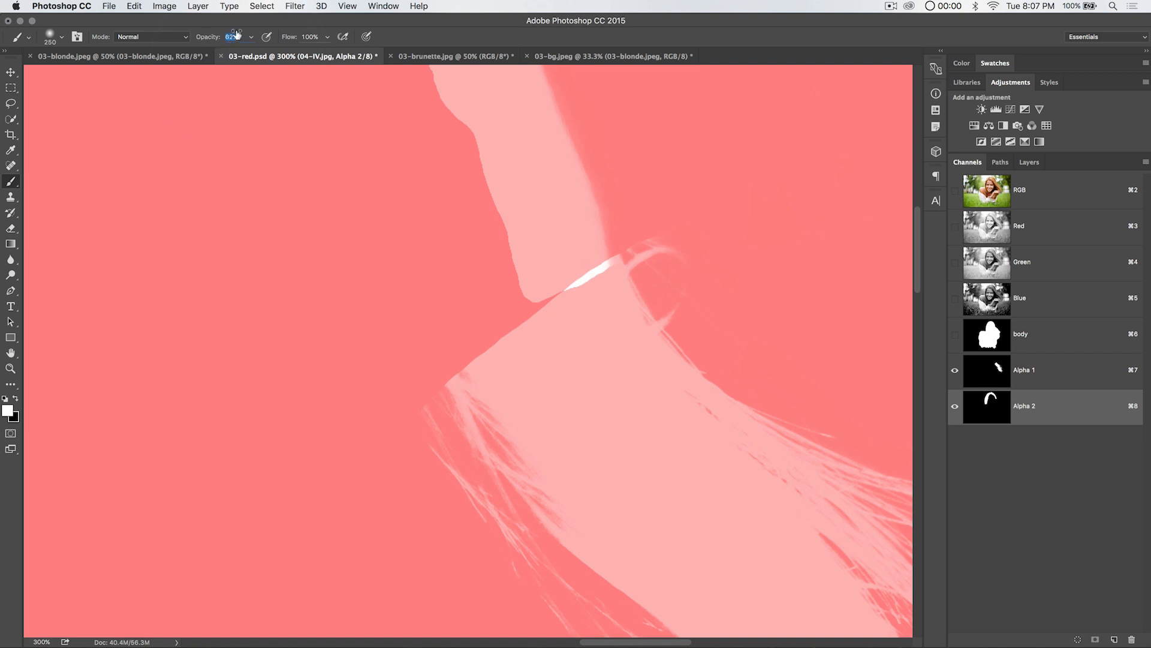
Step: Undo the soft white dab at the join of the two hair shapes and give the 250 px brush a hard edge
click(490, 334)
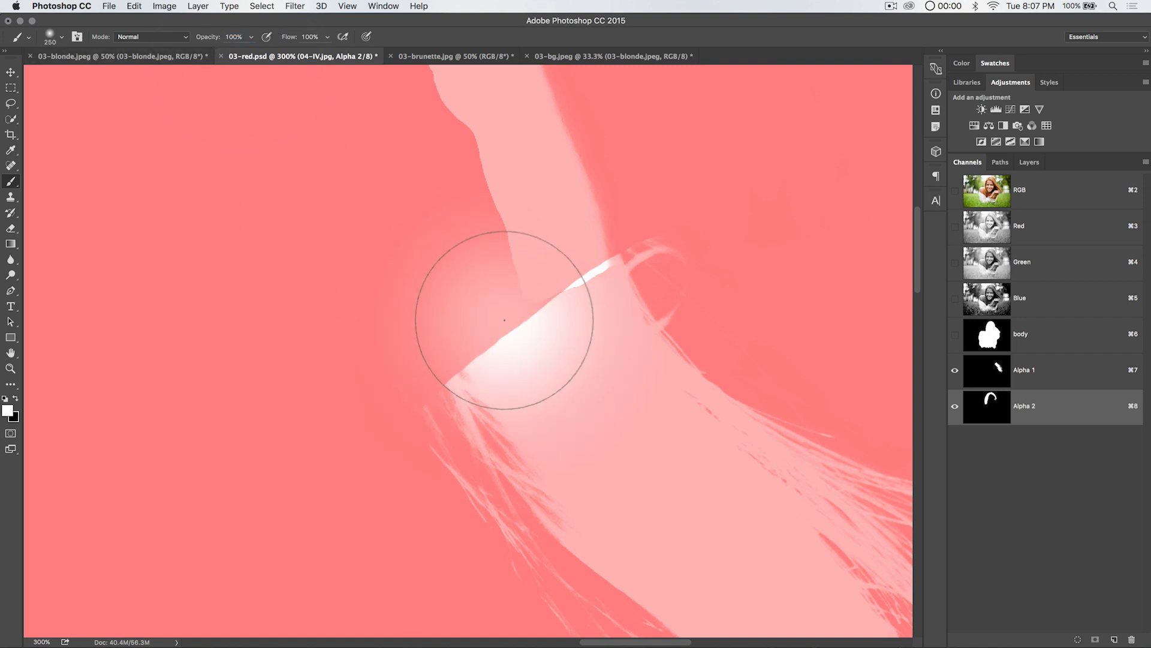
key(super+z)
right_click(445, 273)
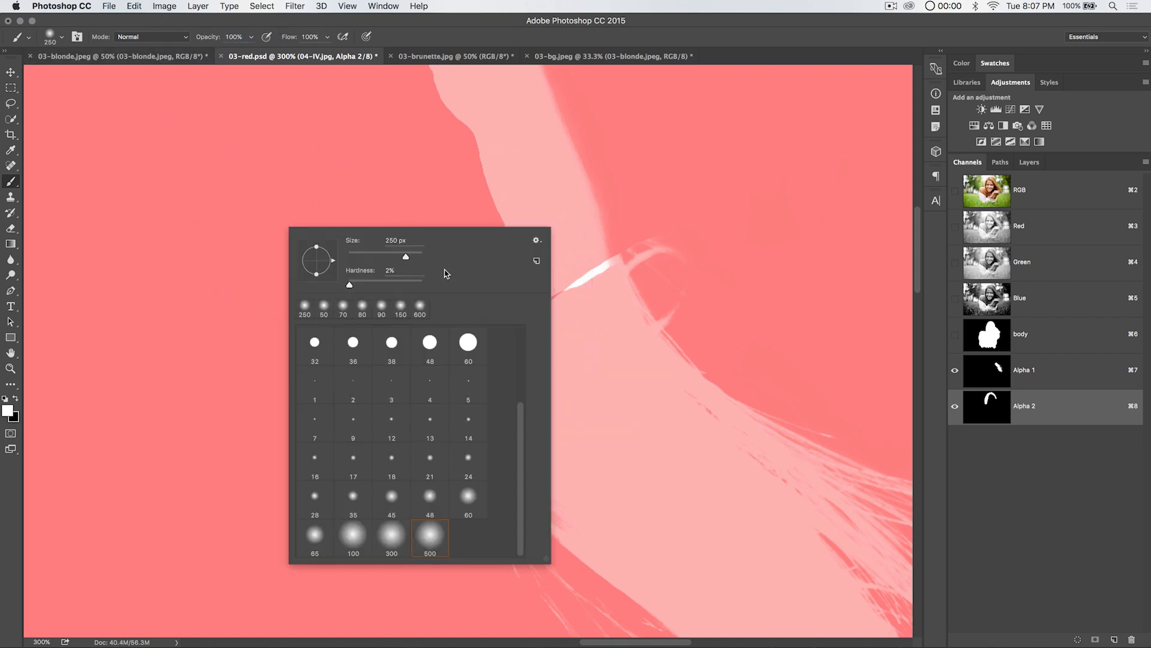
key(Return)
Step: Paint white in Alpha 2 over the gap between the head hair and the flying hair, and along the arch's inner edge
click(375, 171)
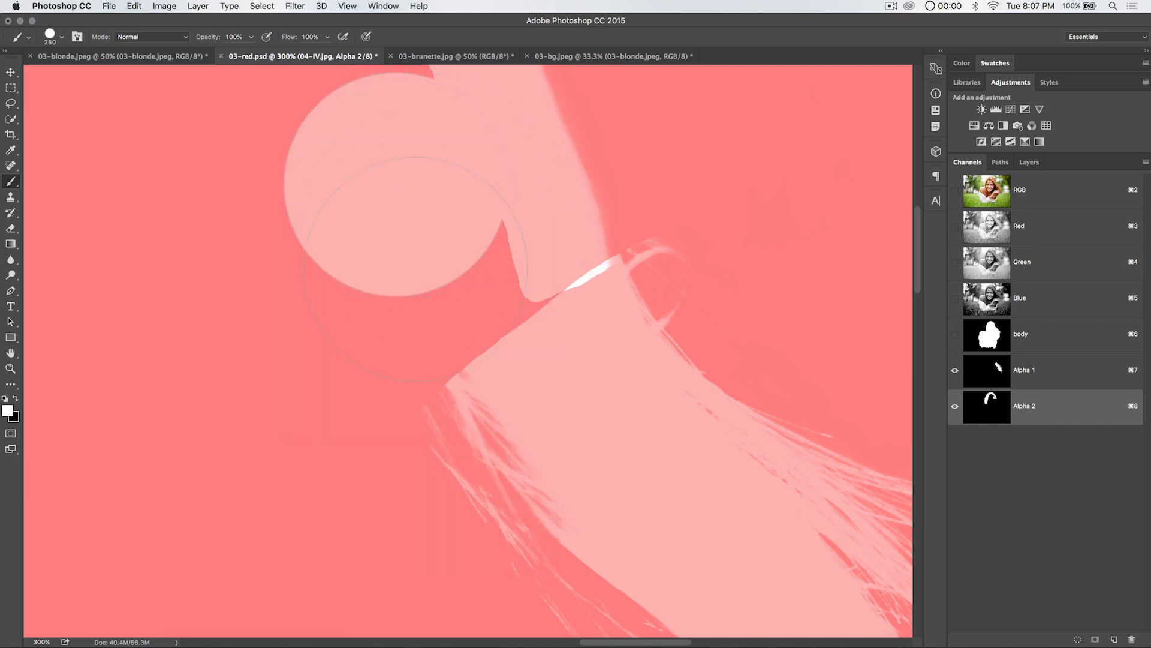
click(463, 296)
click(494, 310)
mouse_move(446, 327)
mouse_down()
mouse_move(422, 335)
mouse_move(431, 349)
mouse_move(422, 232)
mouse_up()
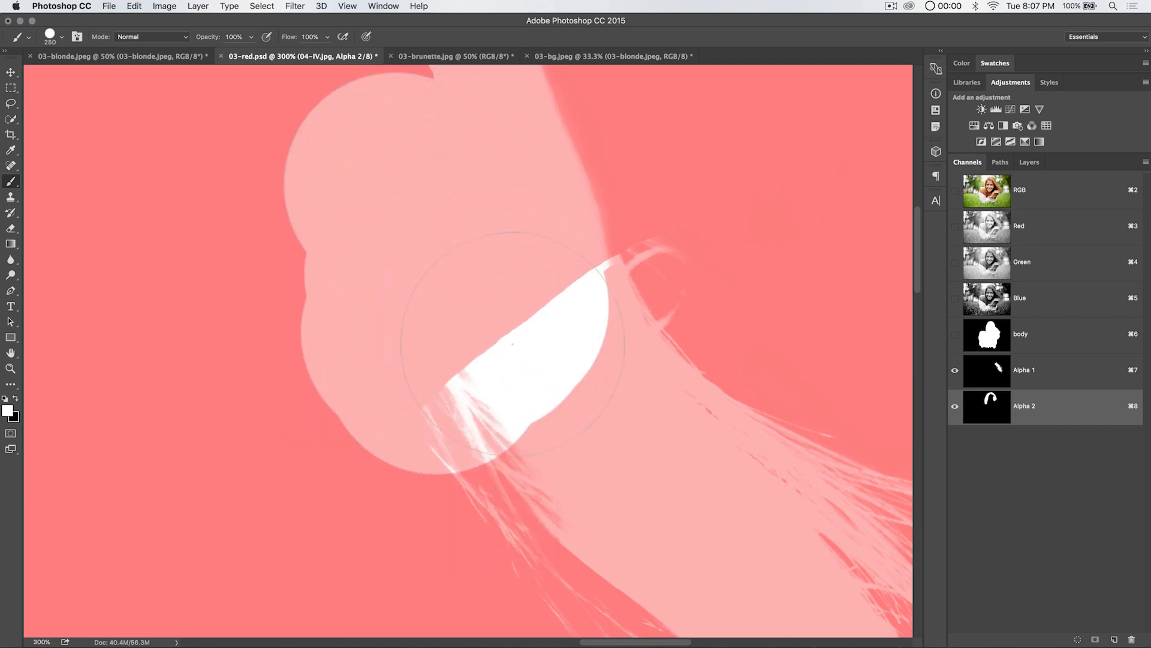
drag(508, 277, 513, 294)
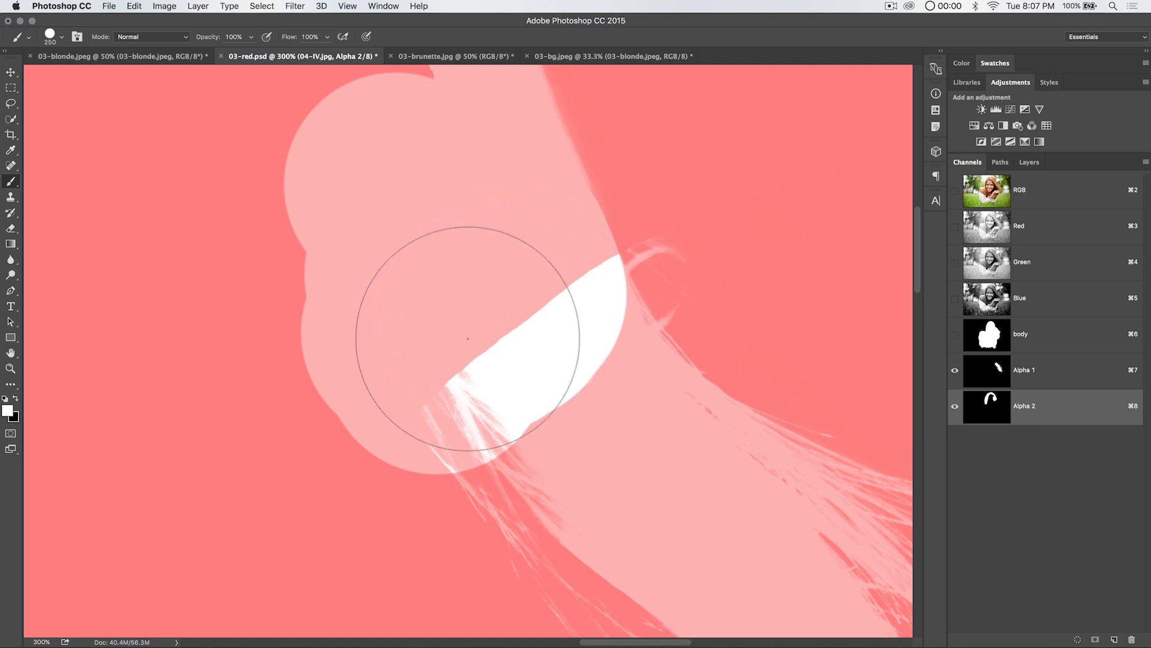
key(super+minus)
key(super+minus)
key(super+minus)
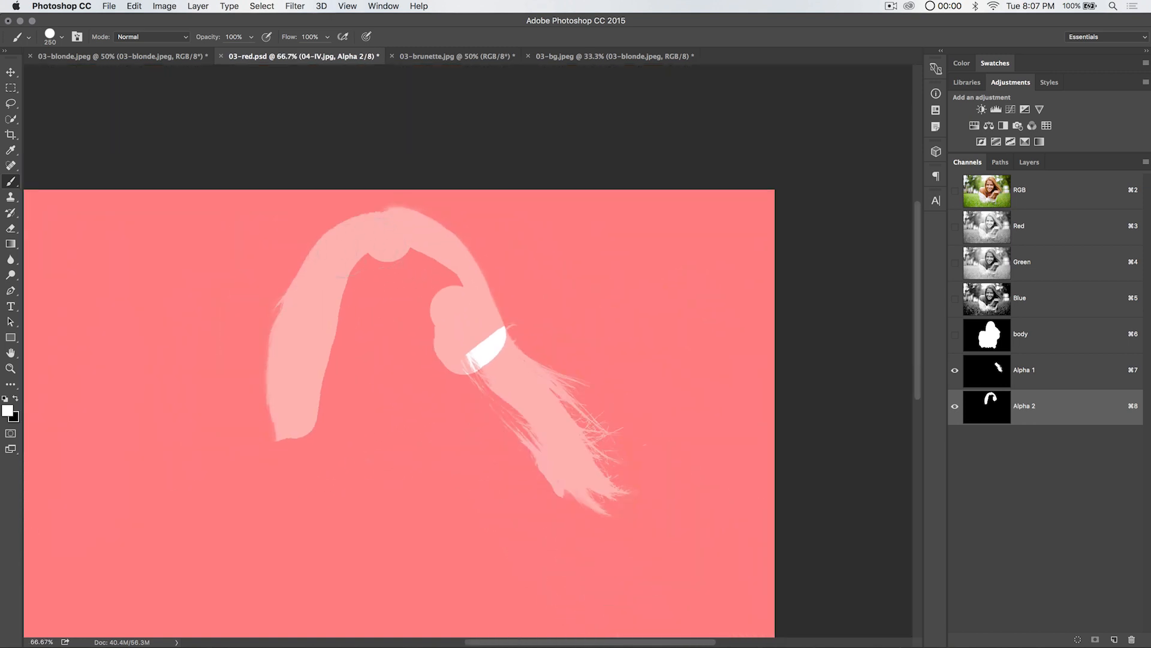
mouse_move(342, 371)
mouse_down()
mouse_move(550, 134)
mouse_move(411, 331)
mouse_up()
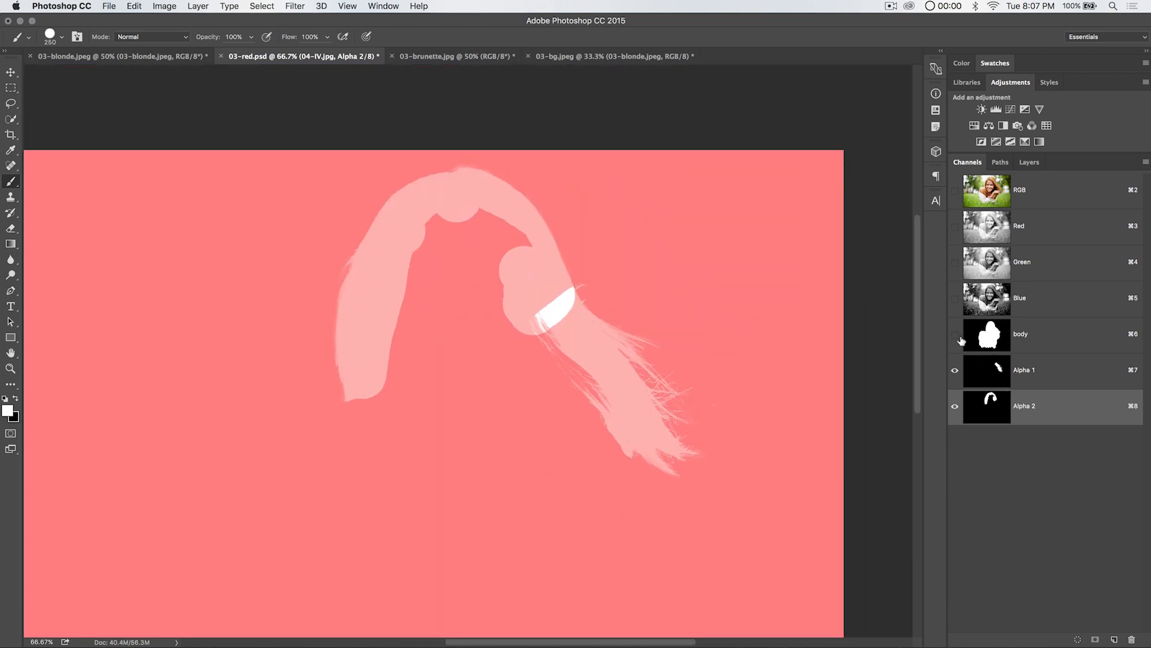
Step: Return to the RGB composite view and load the body, Alpha 1 and Alpha 2 channels as one combined selection
click(954, 370)
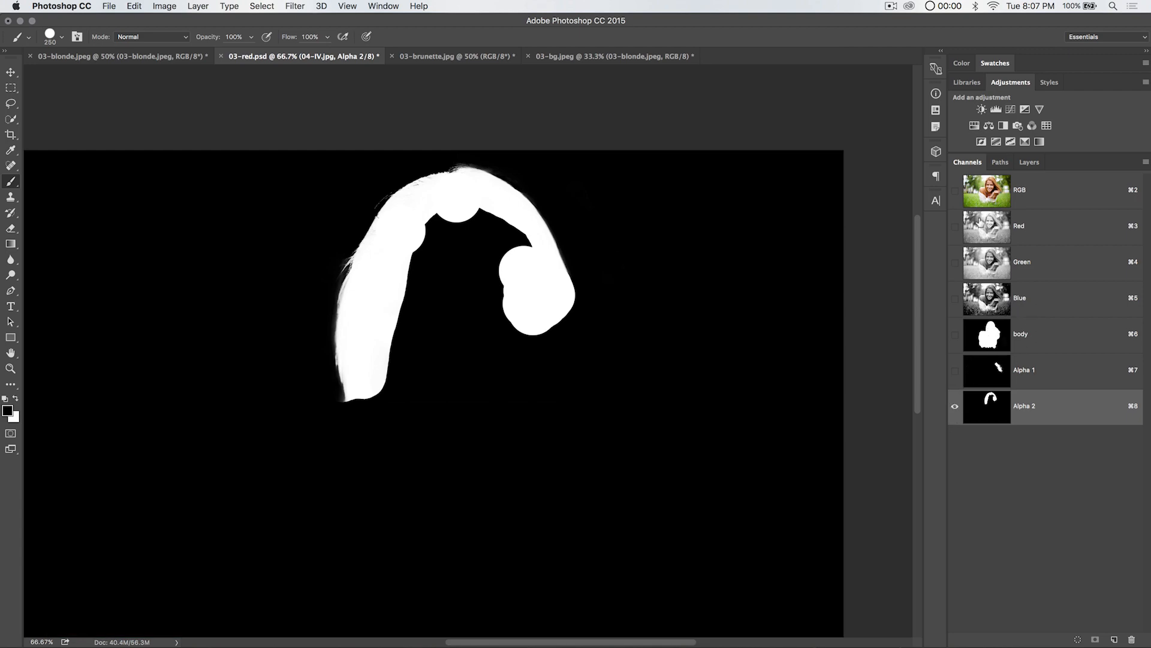
click(954, 191)
click(954, 406)
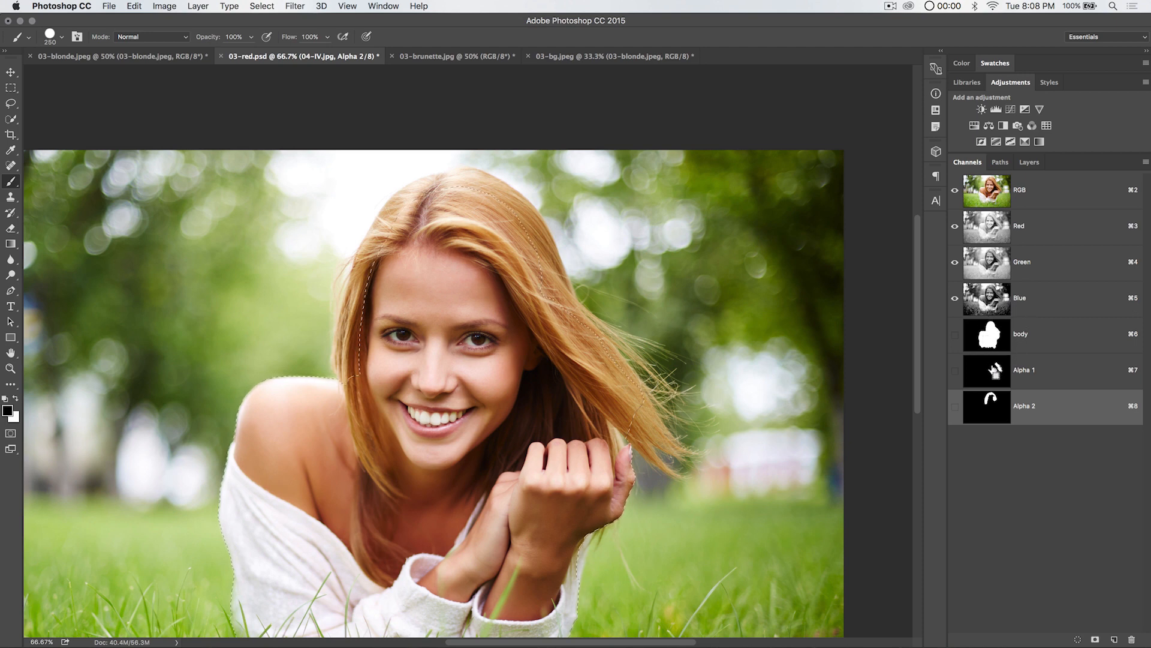
shift+super+click(990, 368)
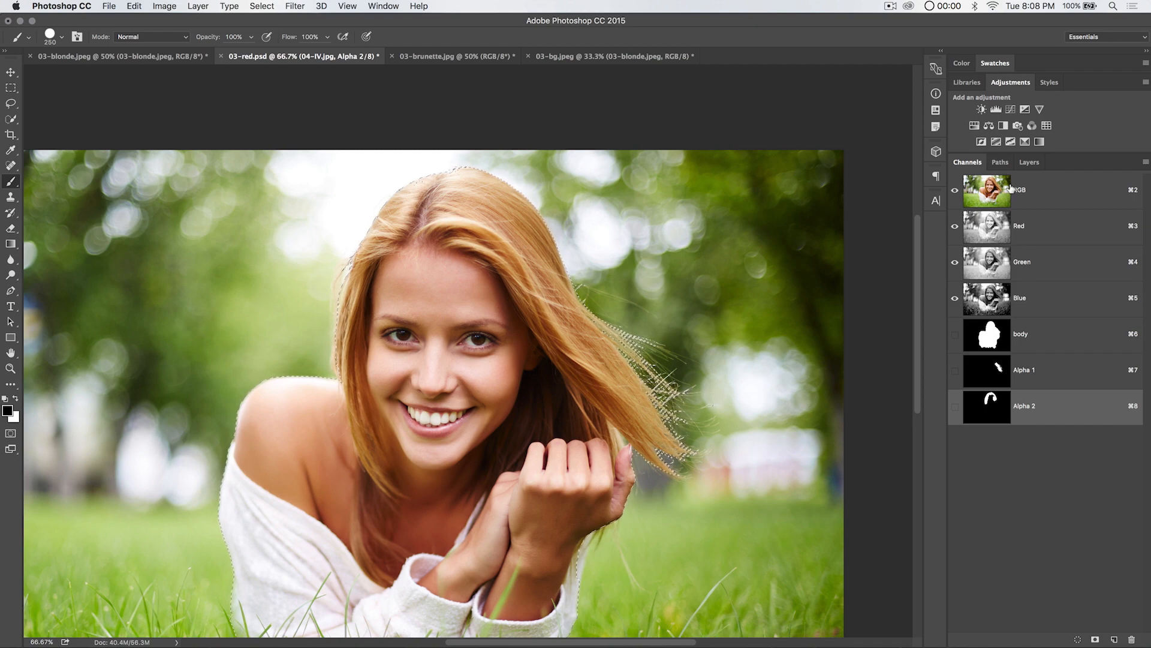
click(985, 189)
key(super+minus)
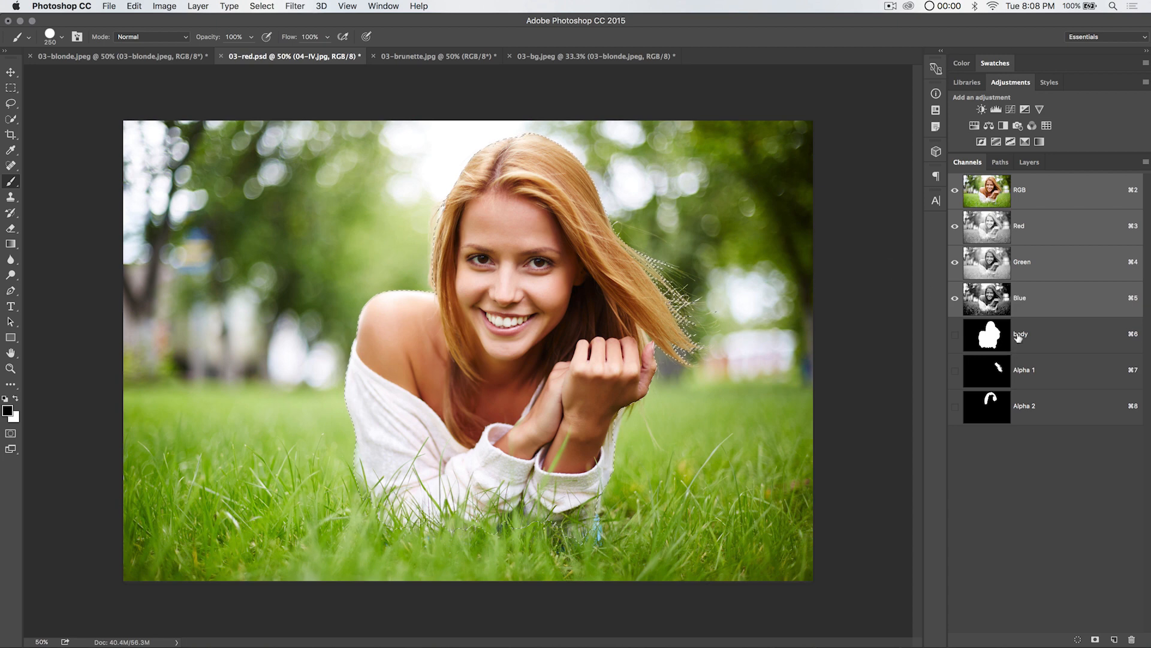
Step: Mask the 04-IV.jpg layer with the selection and place the cutout over the lake in 03-bg.jpeg
click(1030, 162)
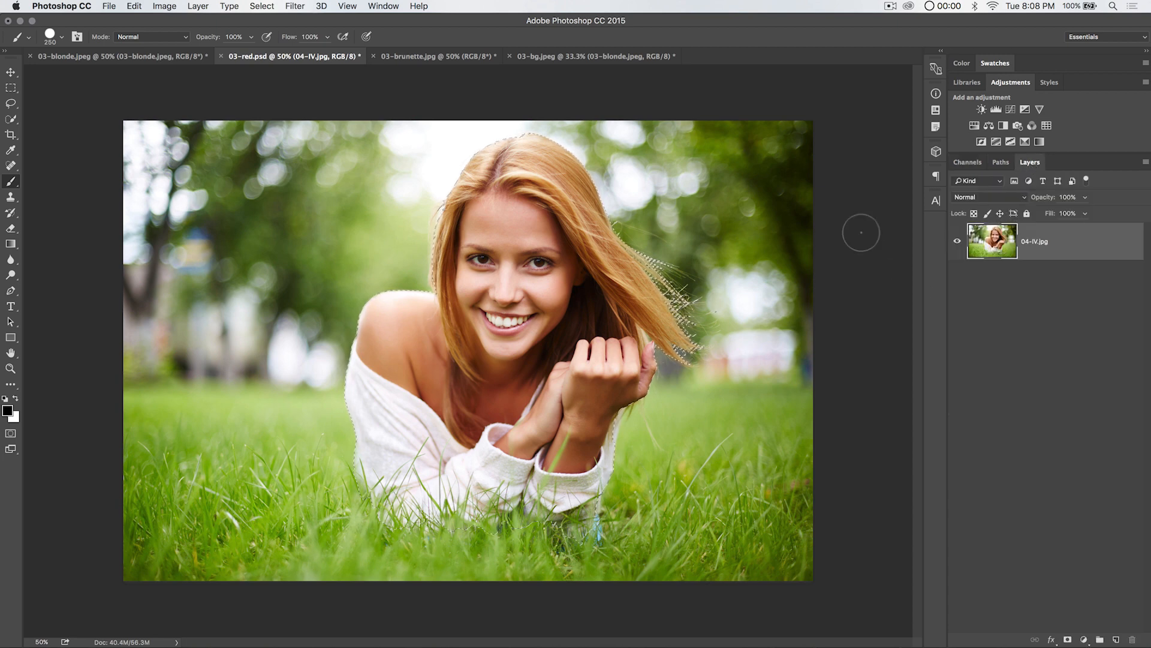
click(1066, 640)
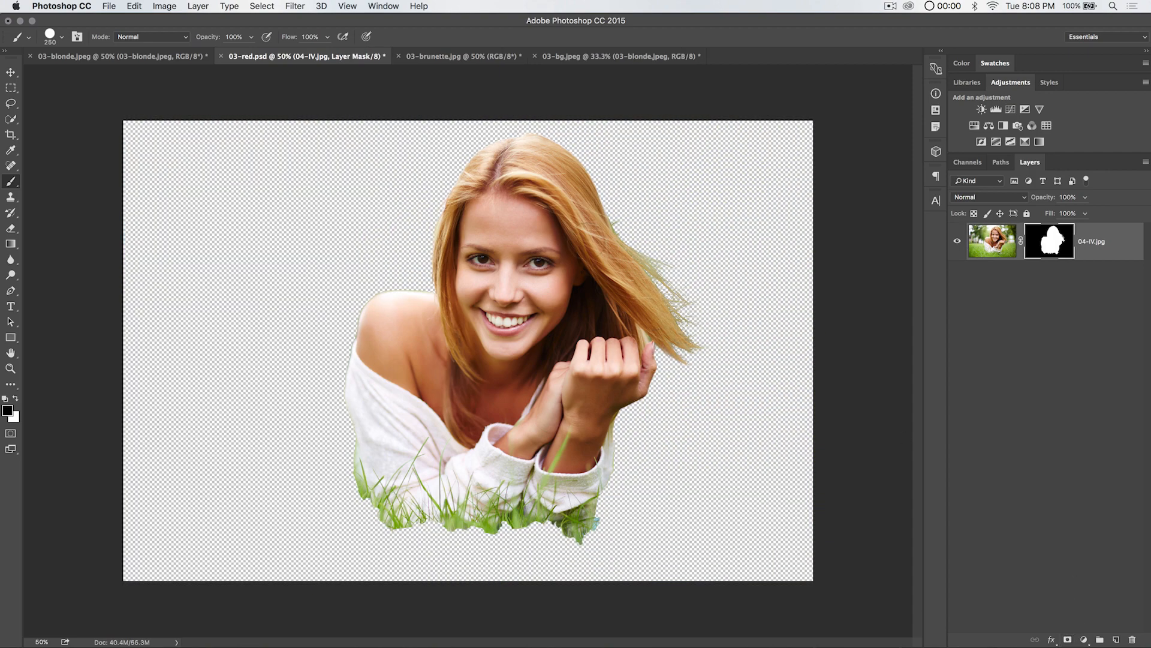
key(v)
drag(544, 231, 466, 306)
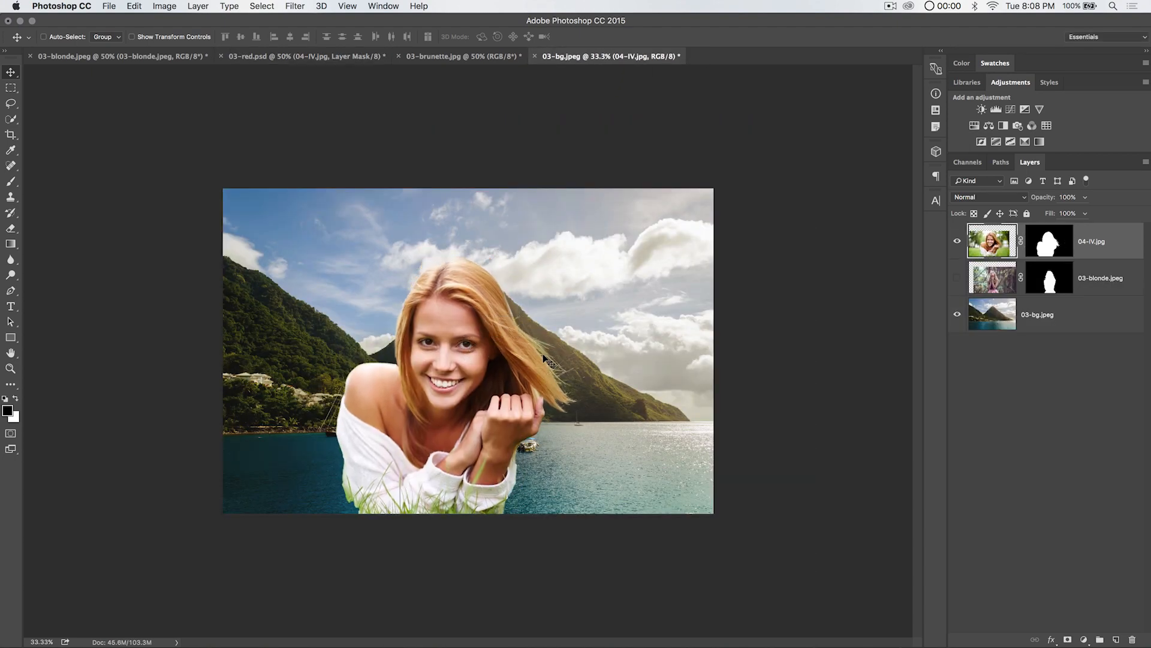
Step: Examine the hair edges in the lake composite and compare them with the original photo by disabling the layer mask
key(z)
drag(427, 268, 397, 378)
key(super+0)
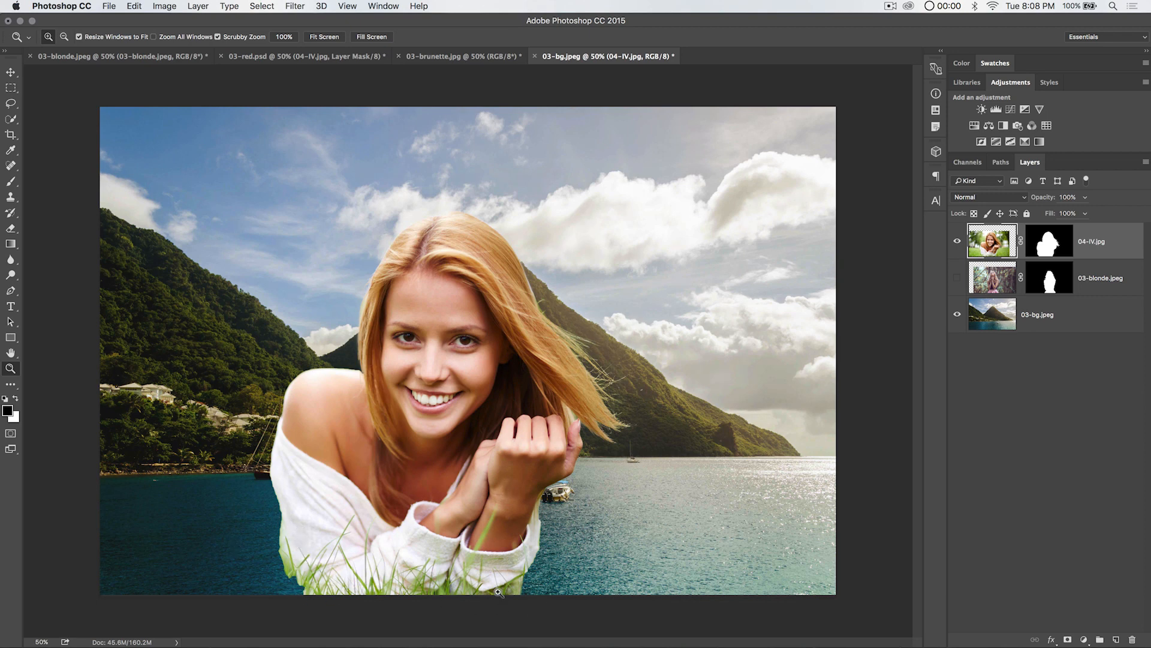
key(super+minus)
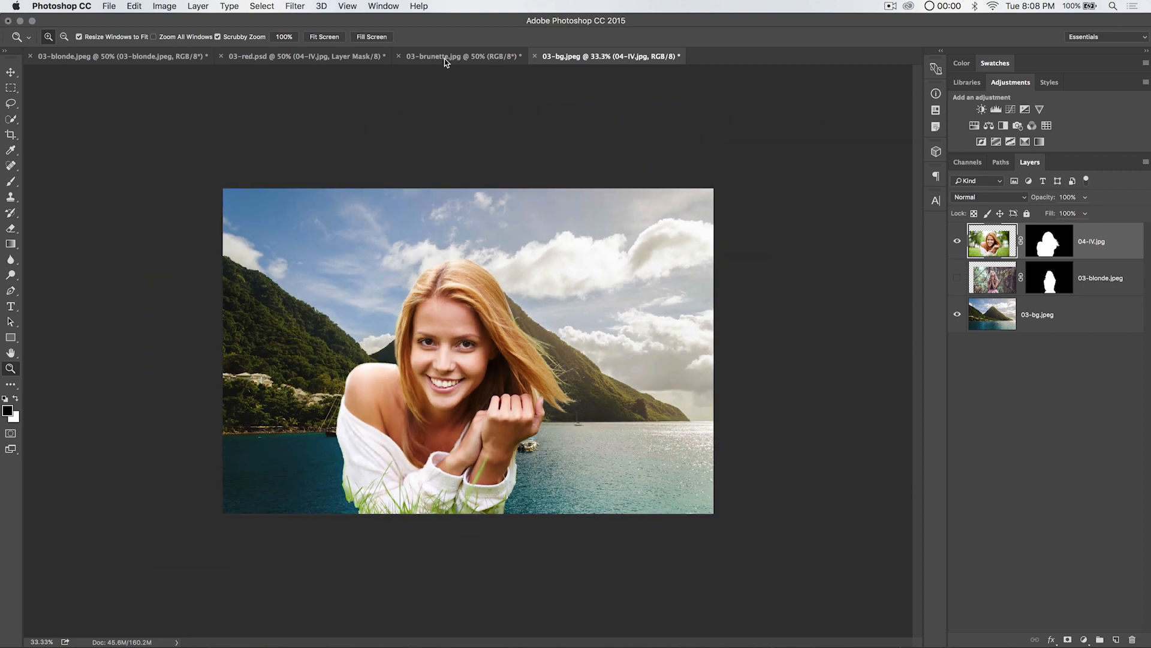
click(297, 56)
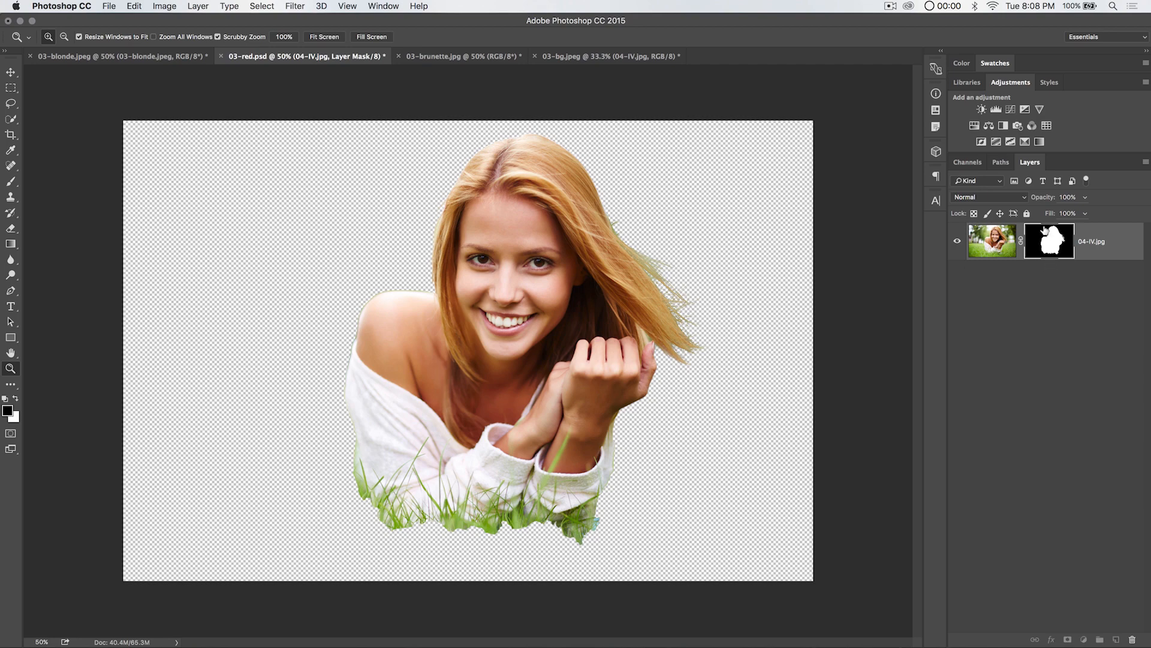
shift+click(1046, 240)
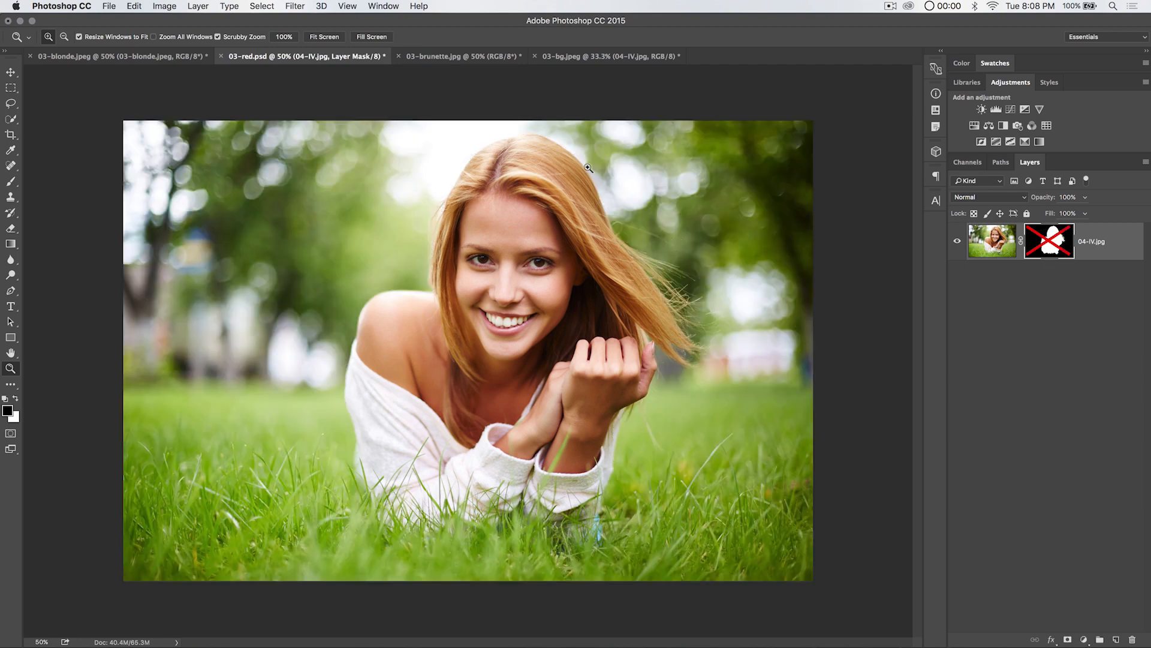
click(593, 57)
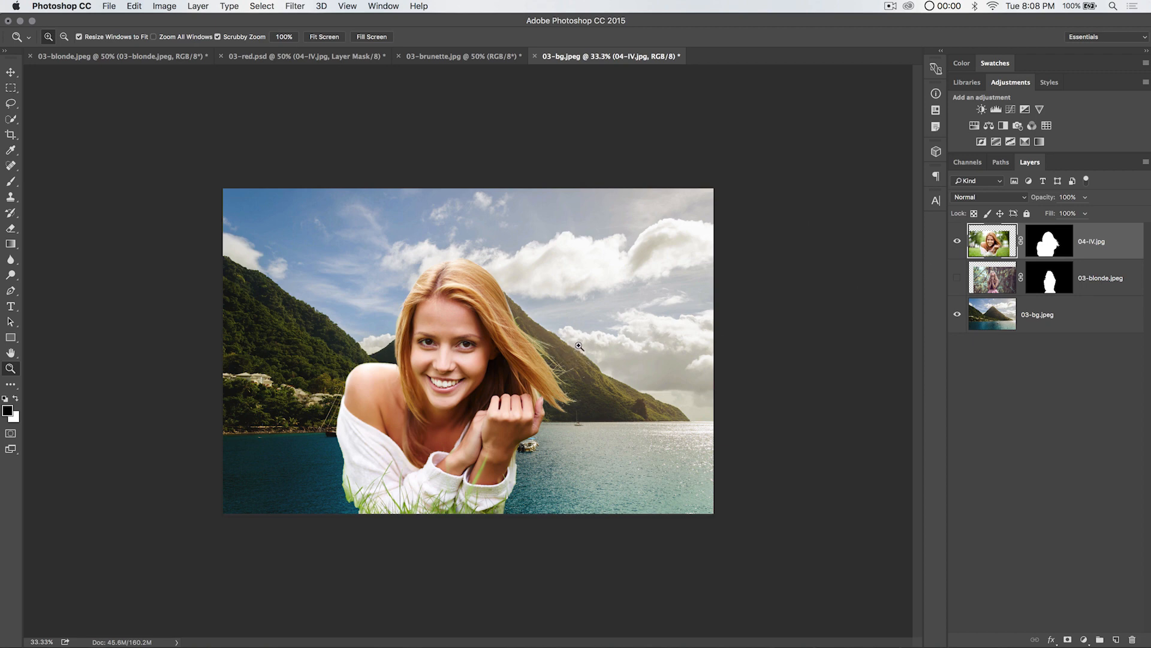
click(257, 58)
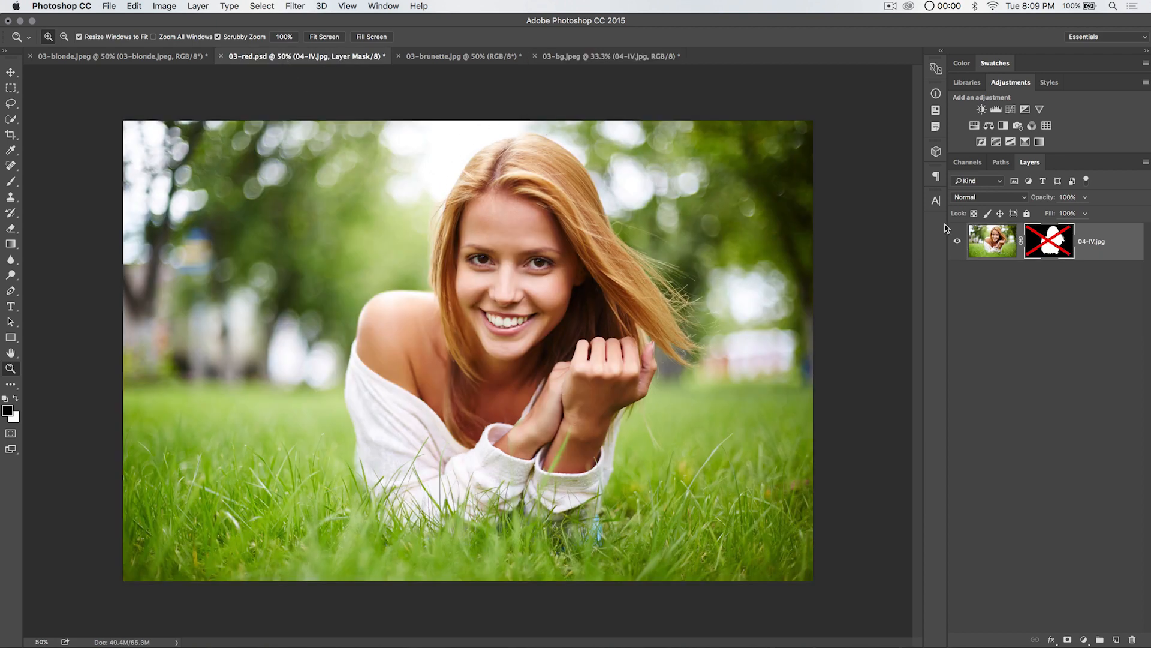
click(596, 56)
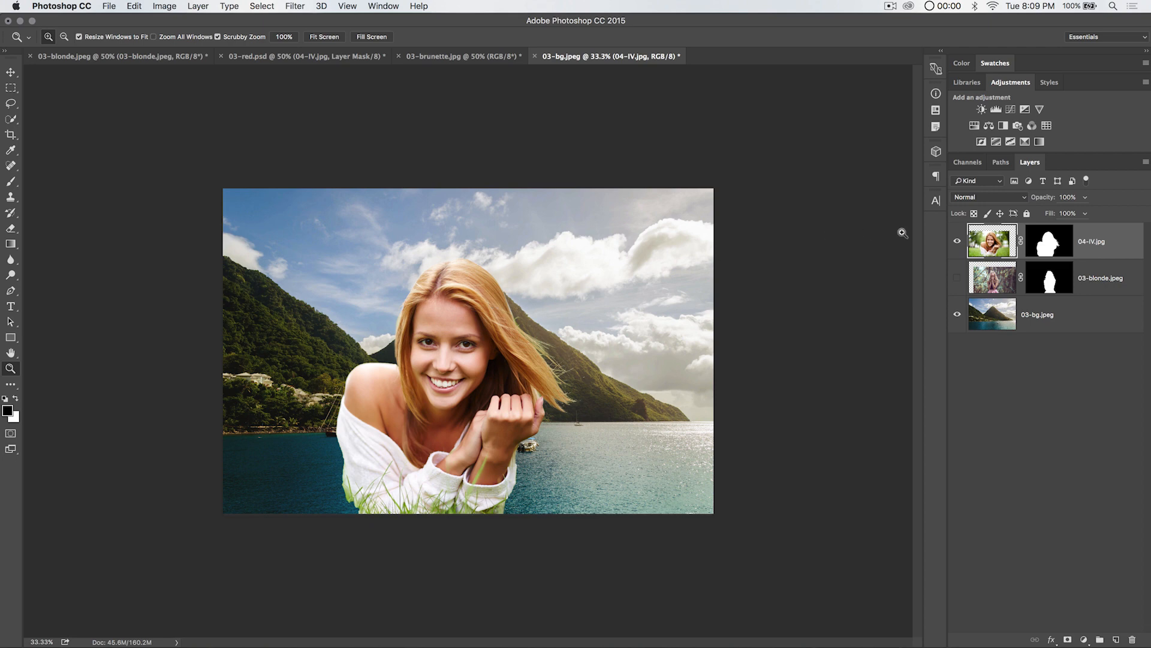
shift+click(1049, 240)
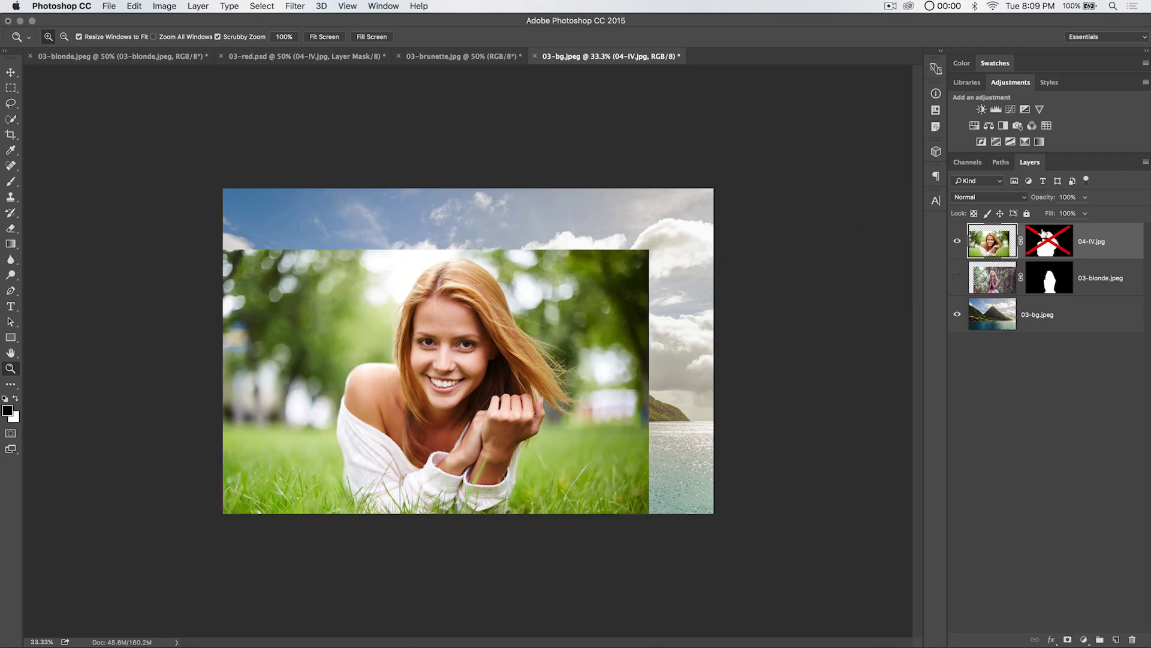
shift+click(1044, 235)
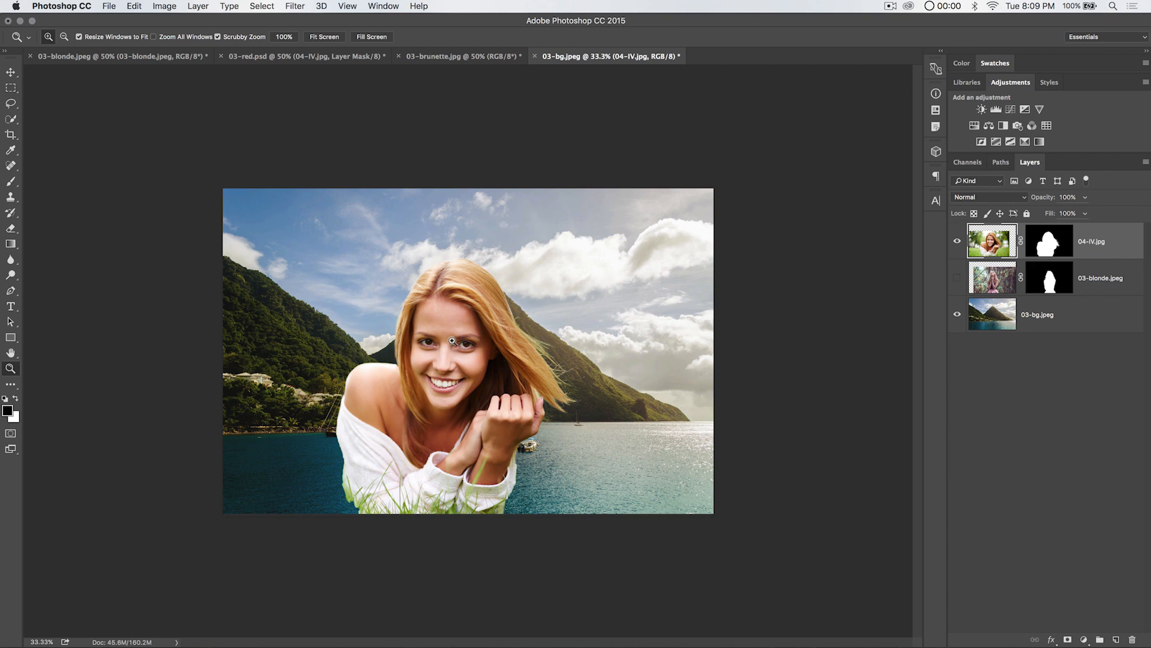
Step: Hide the red-haired woman's layer in 03-bg.jpeg and switch to the 03-brunette.jpg document
click(957, 243)
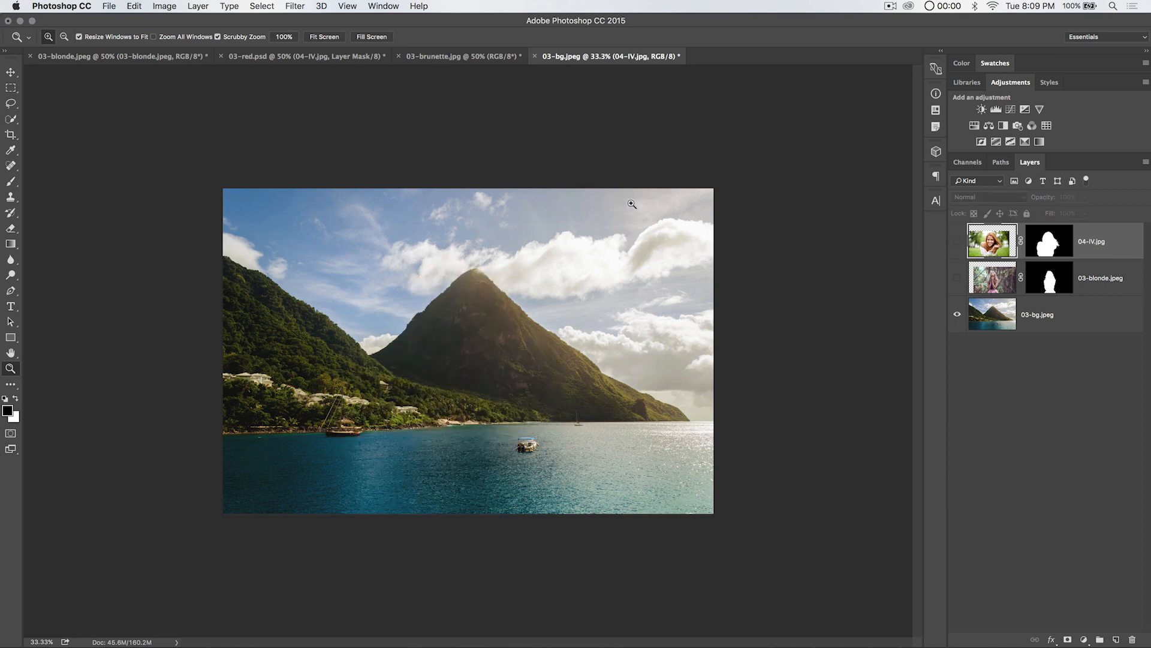
click(463, 57)
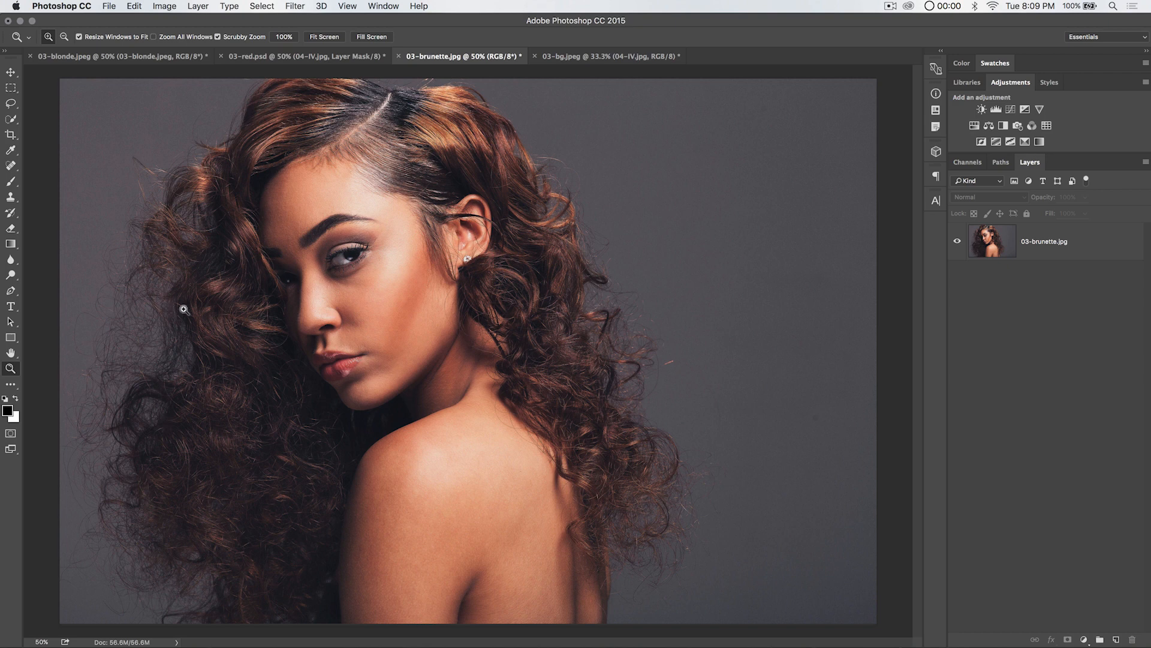
Step: Select the 03-brunette.jpg layer and start the Calculations command on it
alt+click(481, 377)
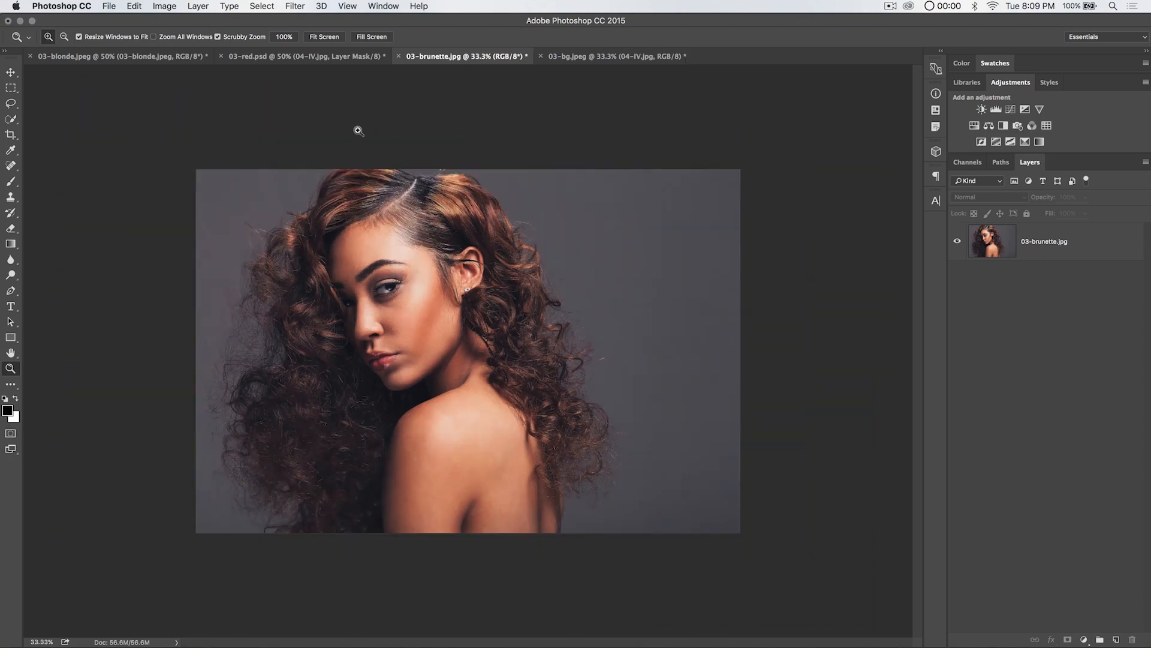
click(165, 6)
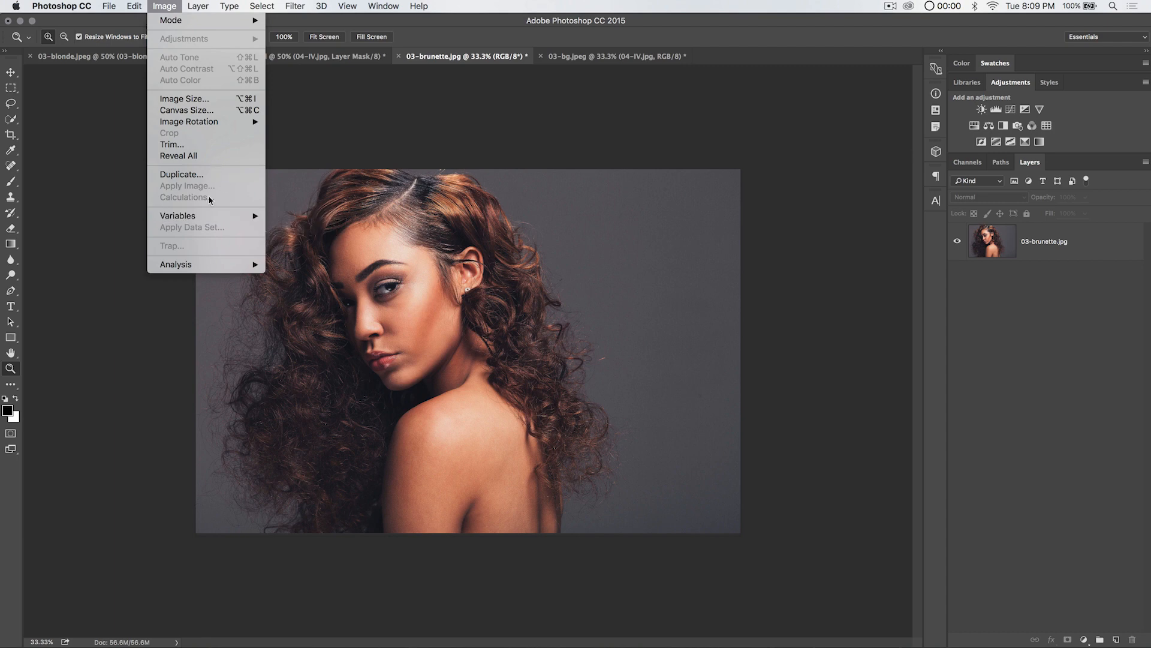
click(533, 283)
click(167, 8)
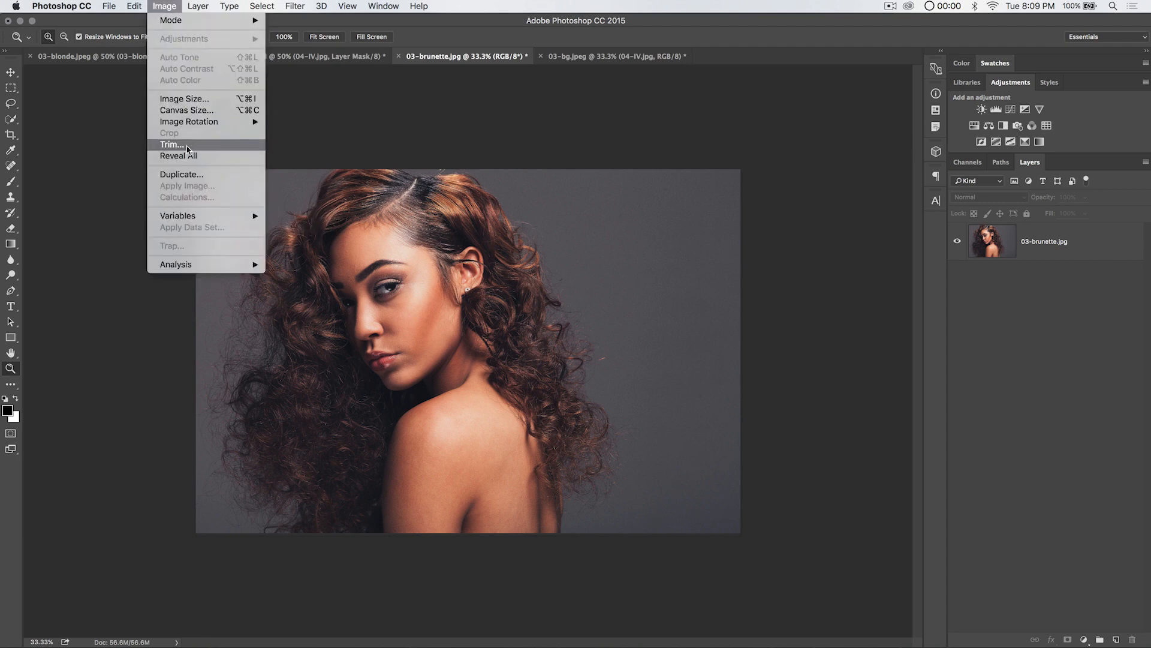
click(1047, 354)
click(1054, 243)
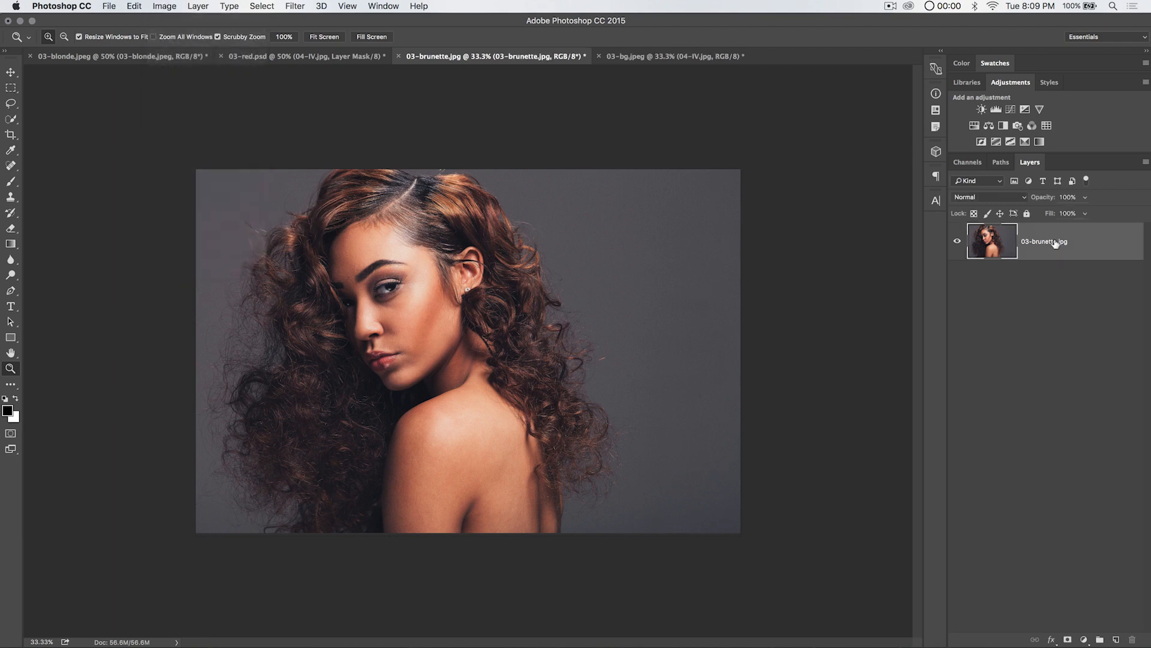
click(166, 6)
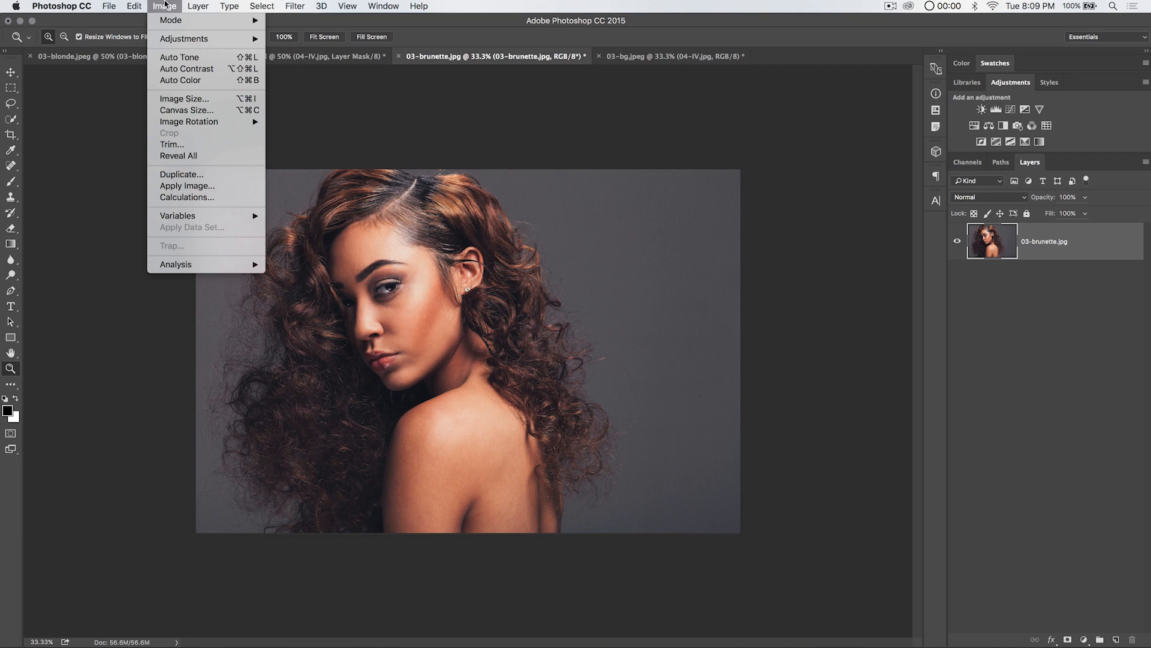
click(187, 196)
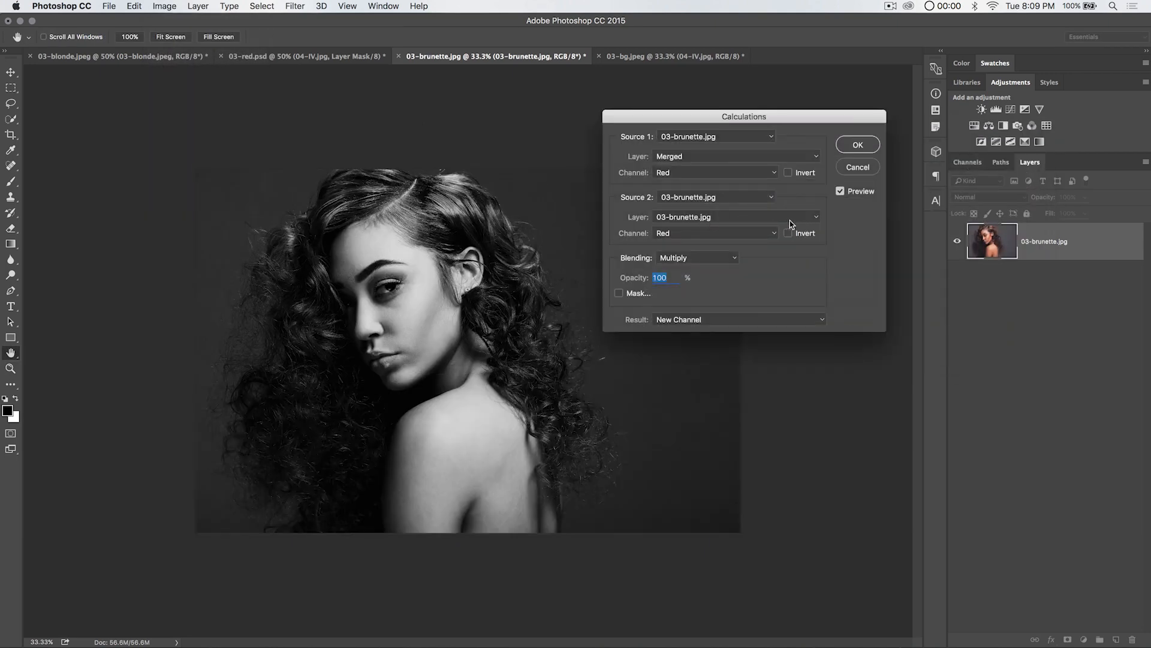
Step: Set the first Calculations source to the 03-brunette.jpg layer with its Red channel
click(704, 156)
click(698, 174)
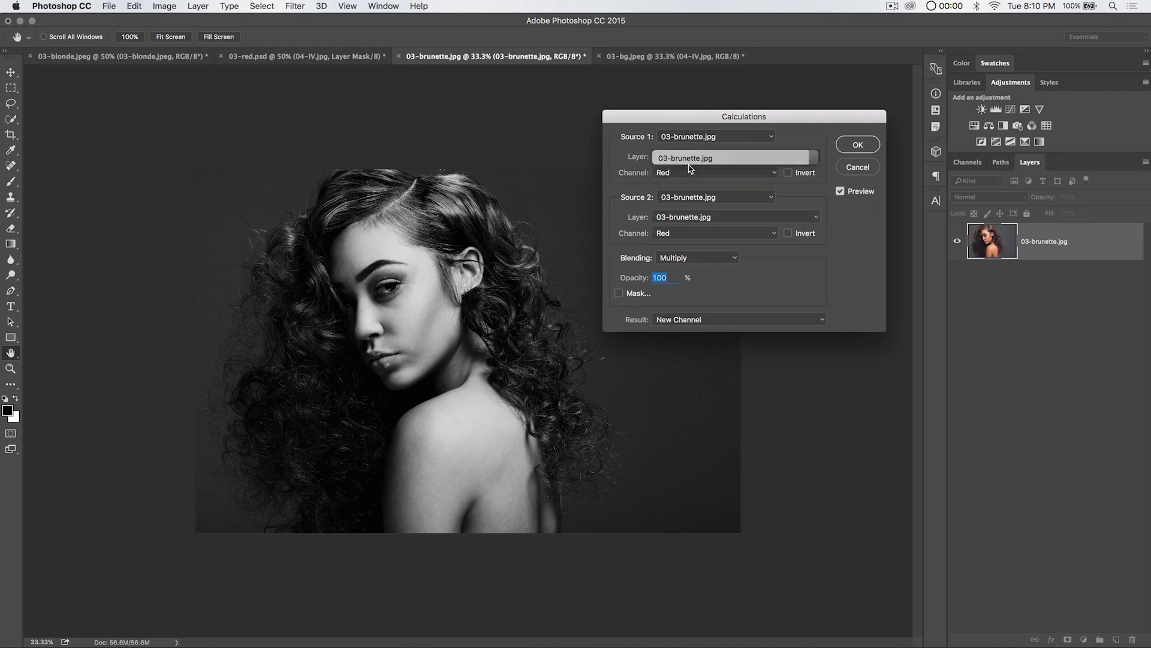
click(700, 178)
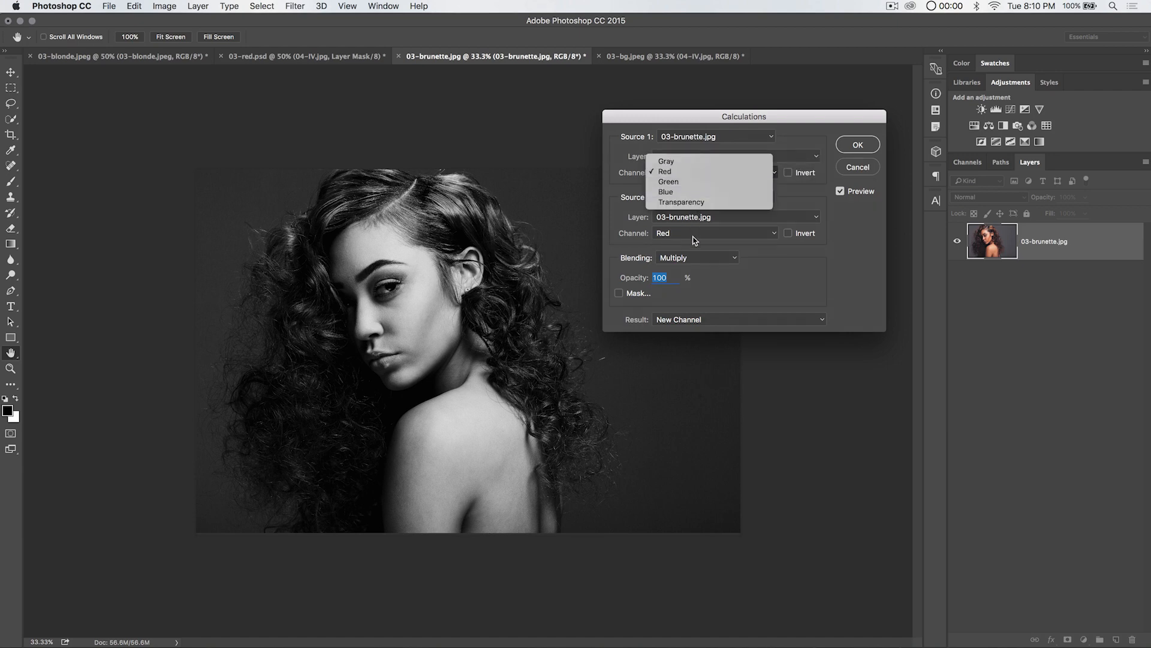
click(688, 174)
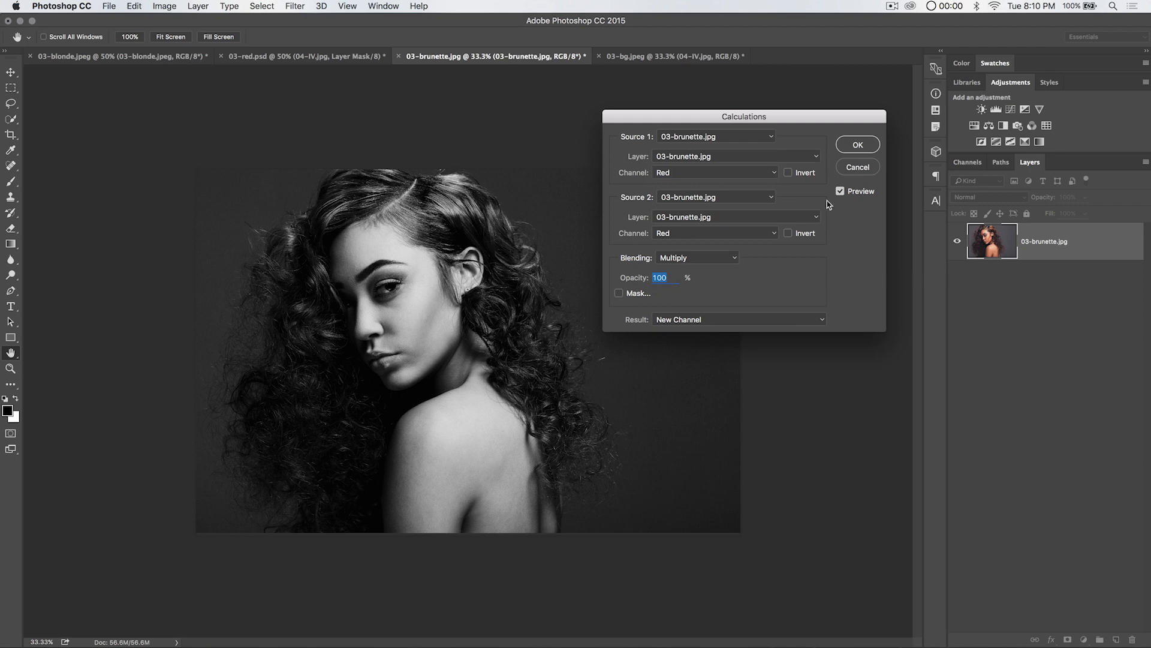
Step: Try inverting both Red channel sources with Soft Light blending, then remove both inversions
click(789, 174)
click(788, 173)
click(789, 234)
click(788, 173)
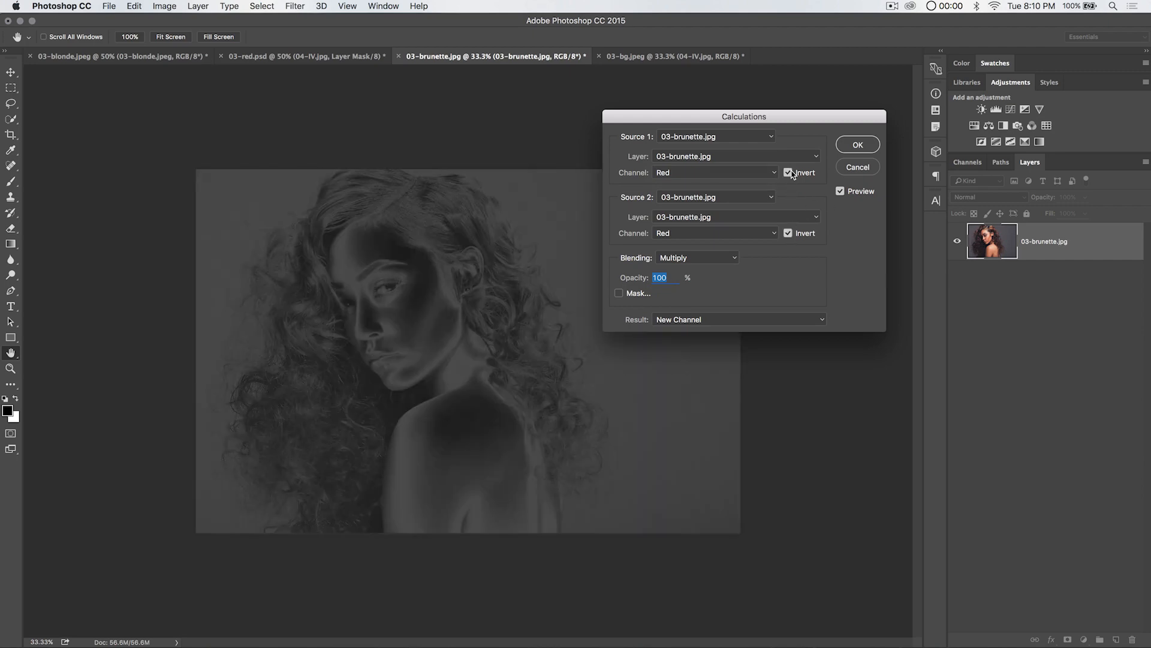
click(713, 262)
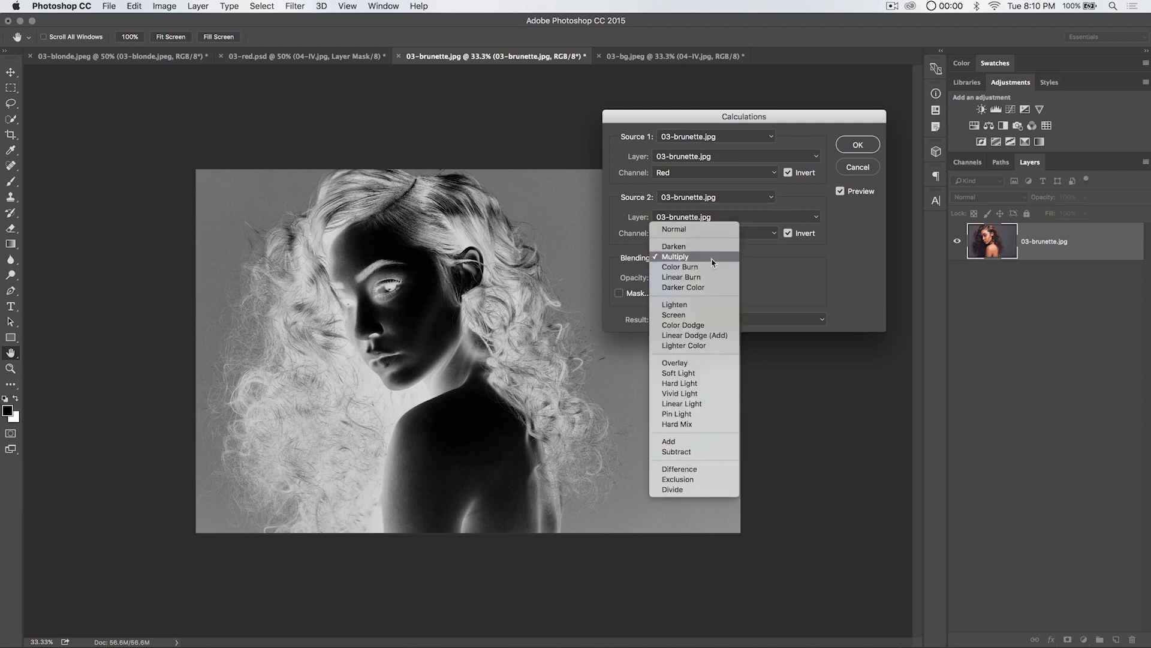
click(678, 319)
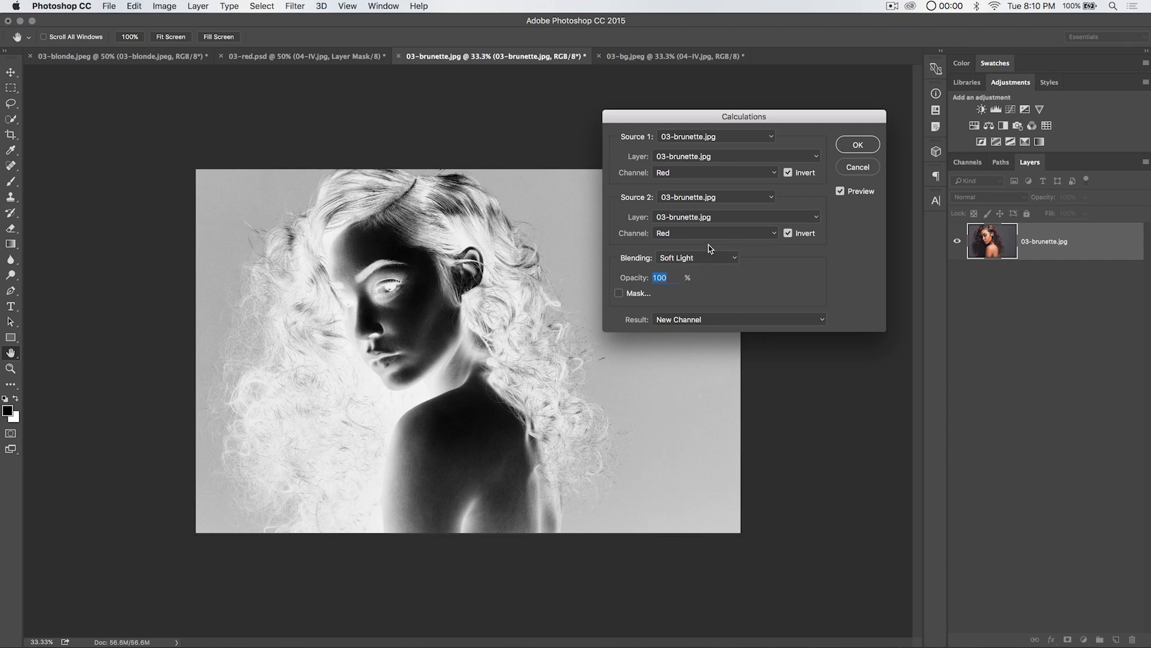
click(791, 235)
click(791, 174)
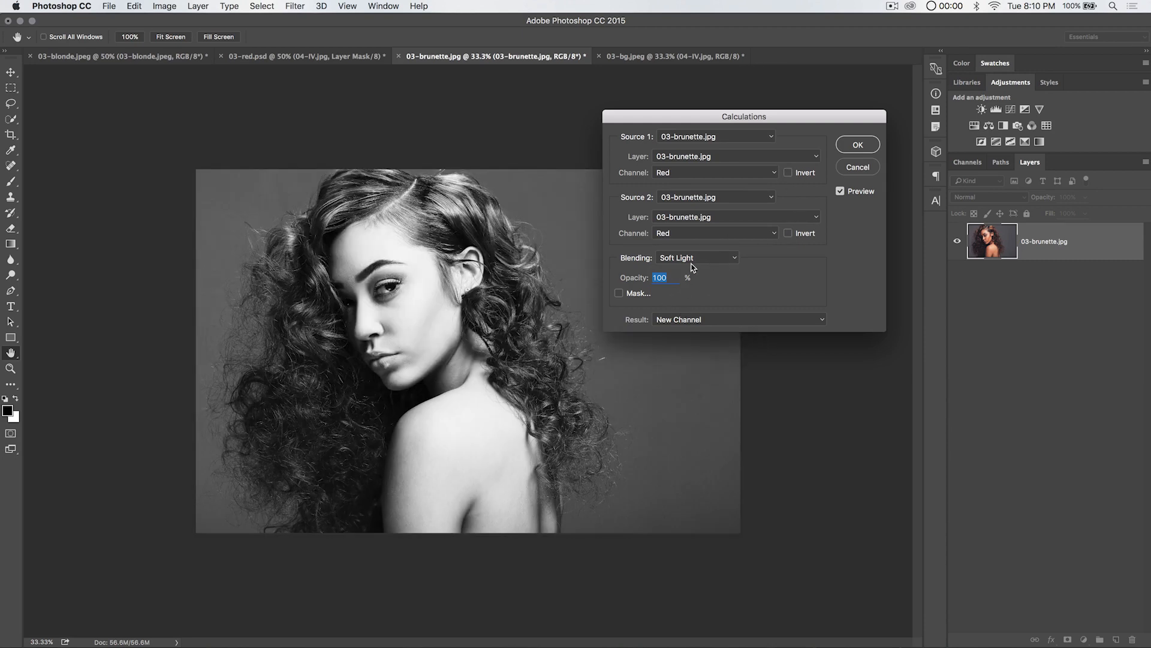
Step: Change the Calculations blending mode to Subtract with an offset of 198
click(692, 264)
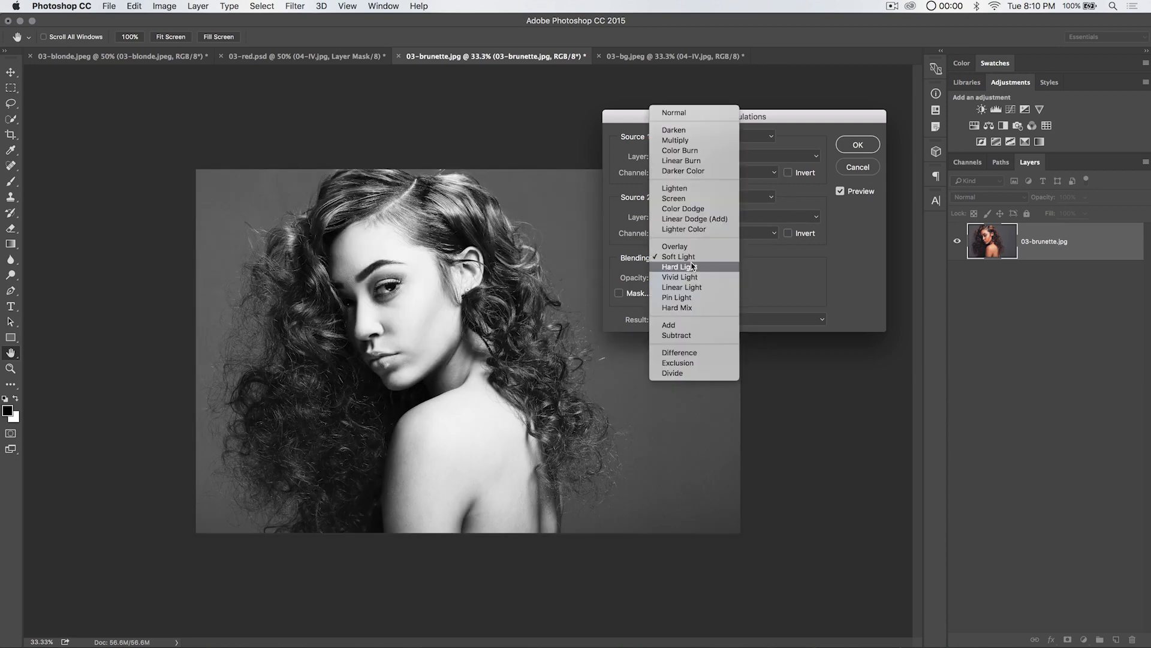
click(686, 336)
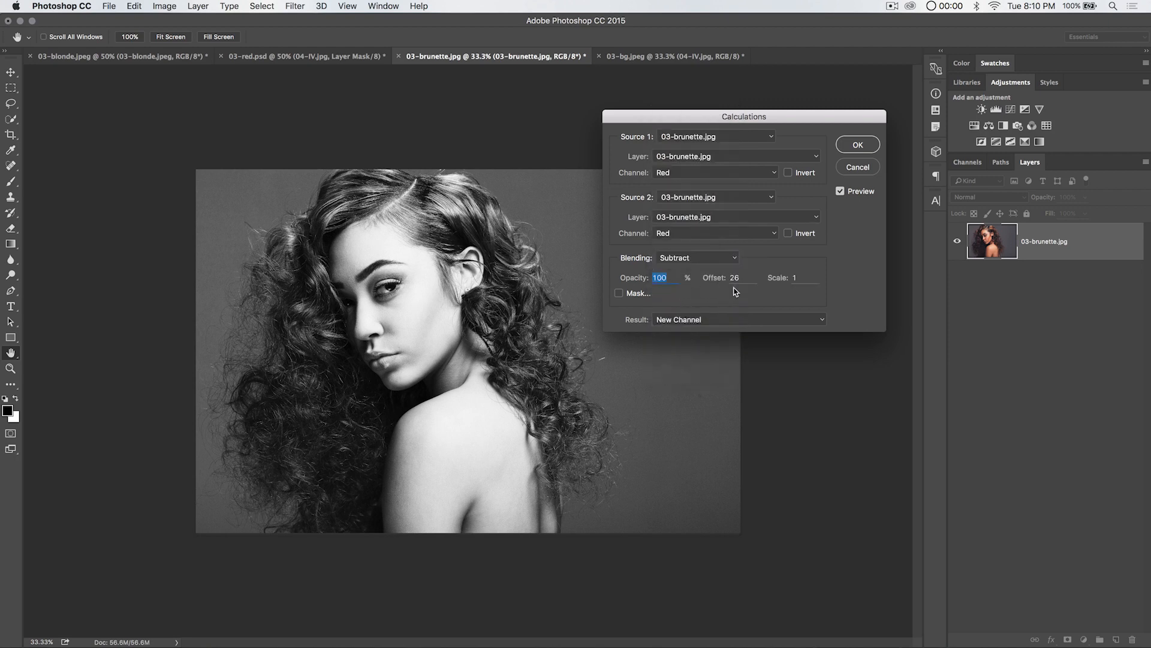
drag(706, 277, 733, 274)
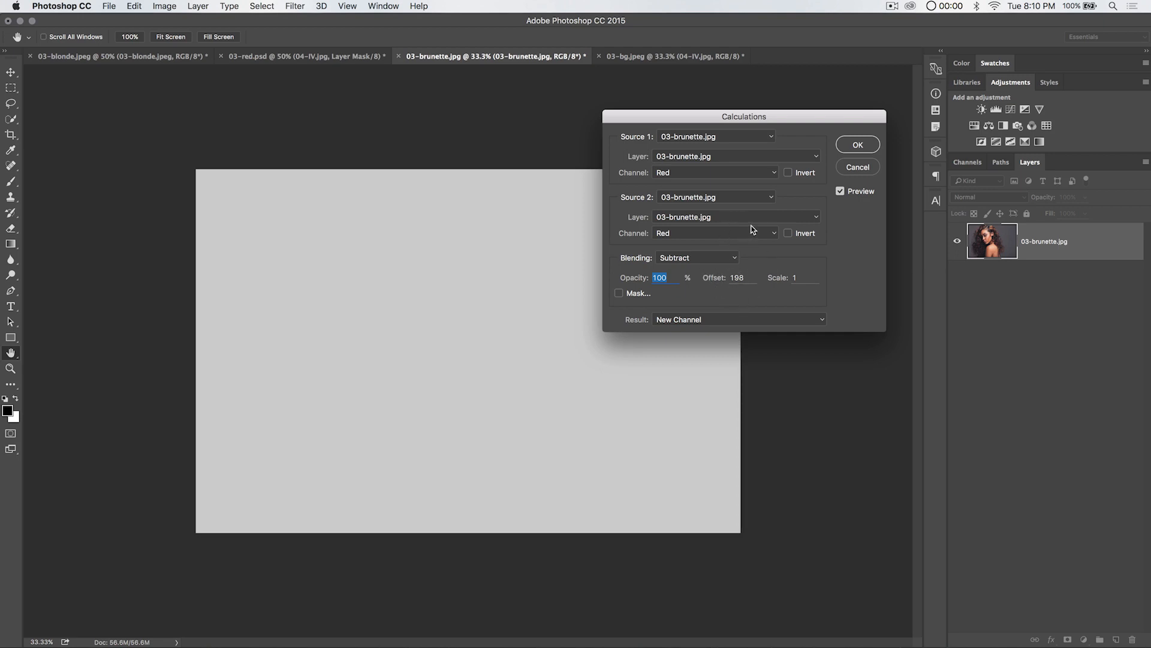
Step: Use the Blue channel for both Calculations sources
click(706, 173)
click(685, 196)
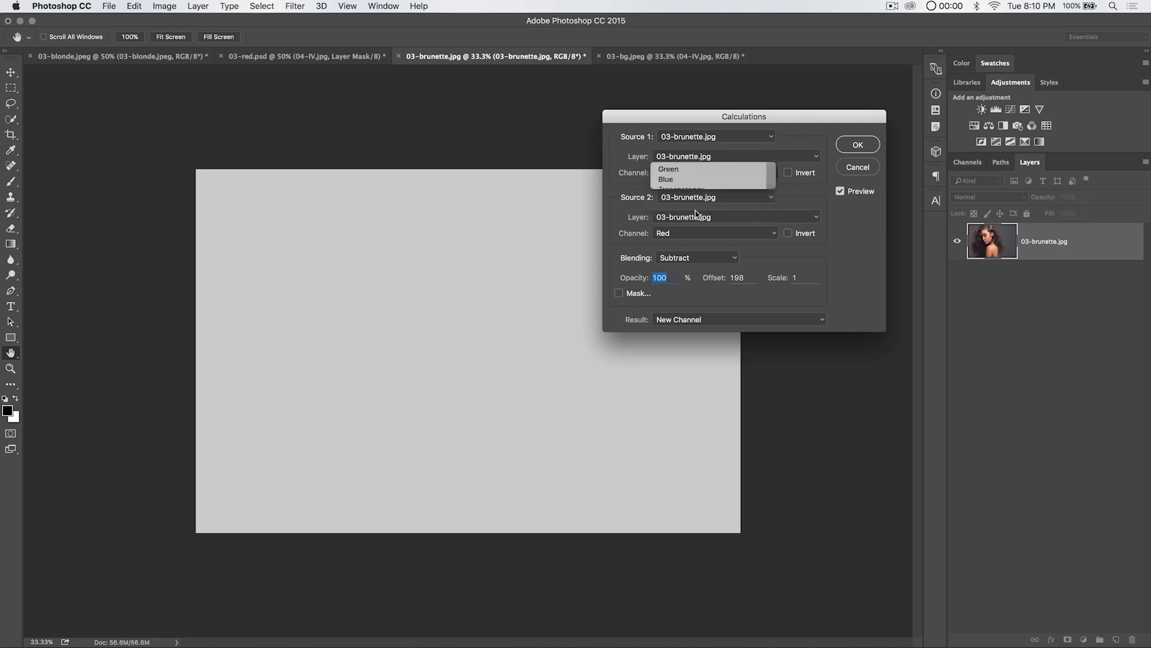
click(719, 240)
click(743, 253)
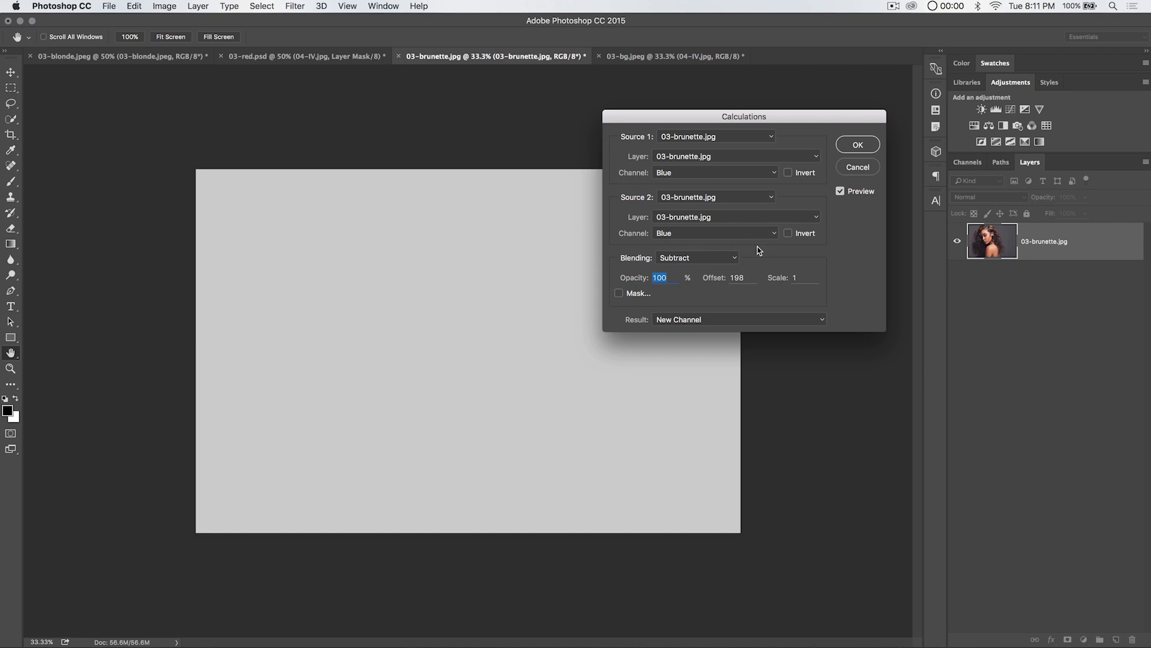
Step: Invert the second Blue source, set the offset to 30 and output the calculation as a new channel
mouse_move(711, 279)
mouse_down()
mouse_move(698, 280)
mouse_move(714, 278)
mouse_up()
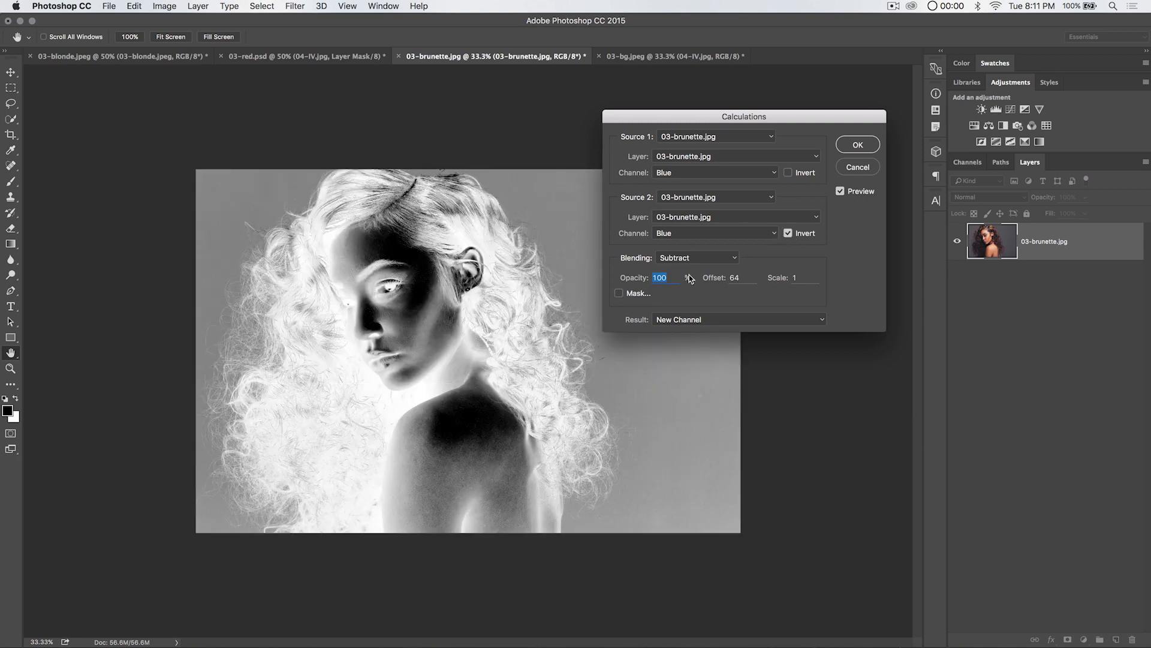
drag(718, 276, 709, 276)
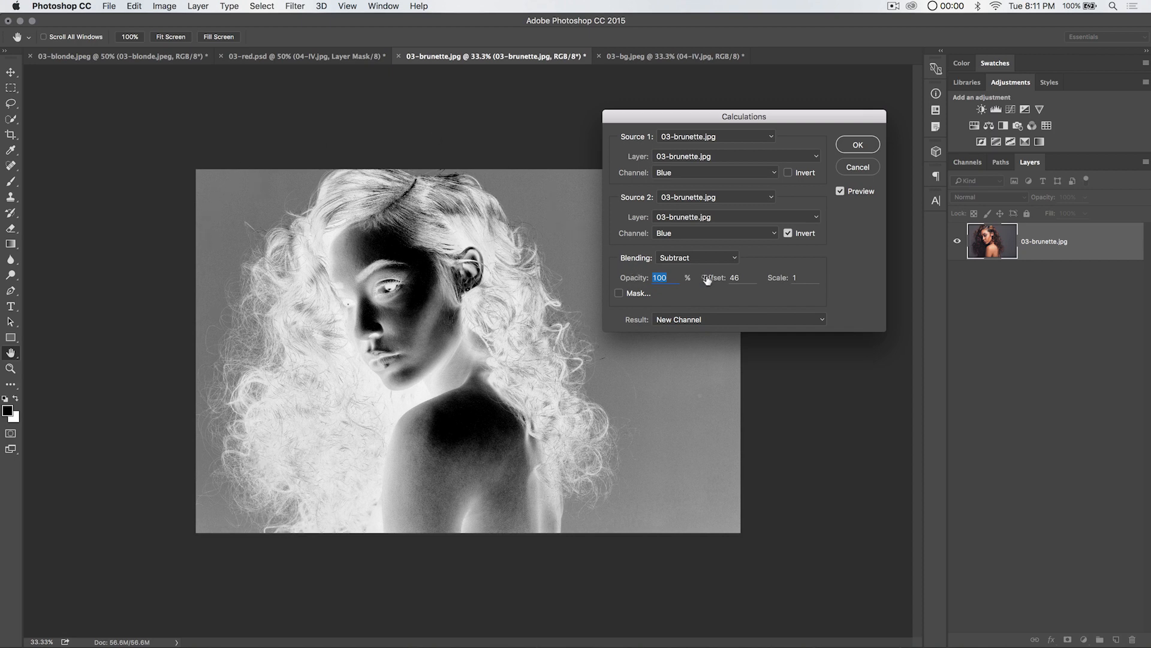
drag(707, 277, 714, 277)
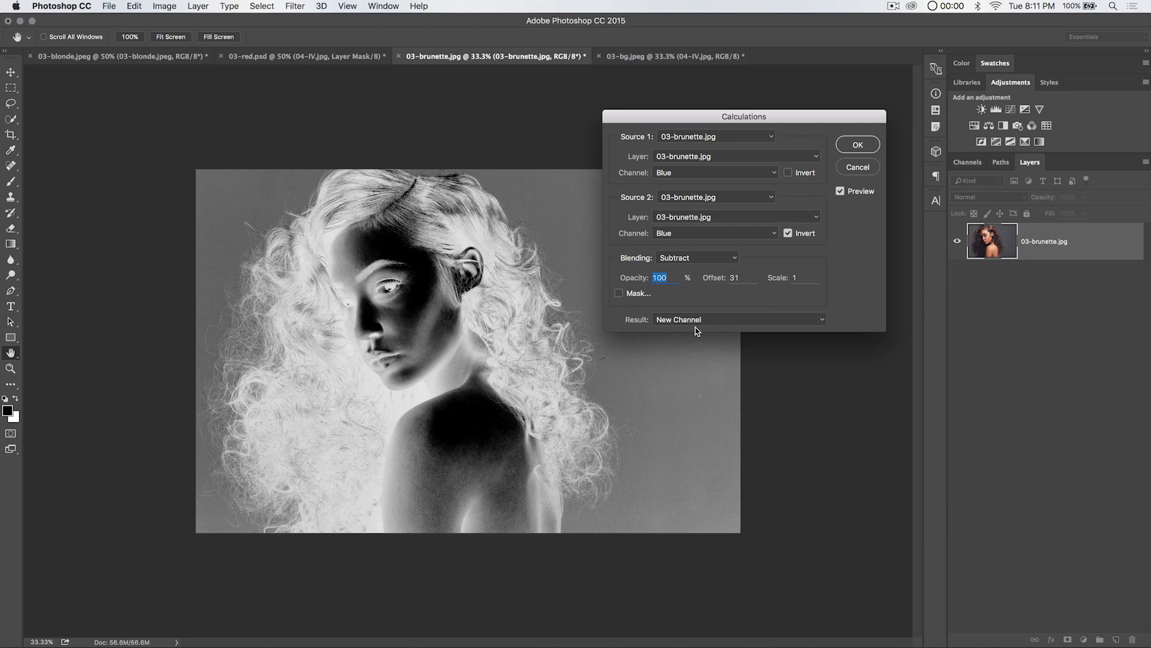
drag(711, 277, 719, 277)
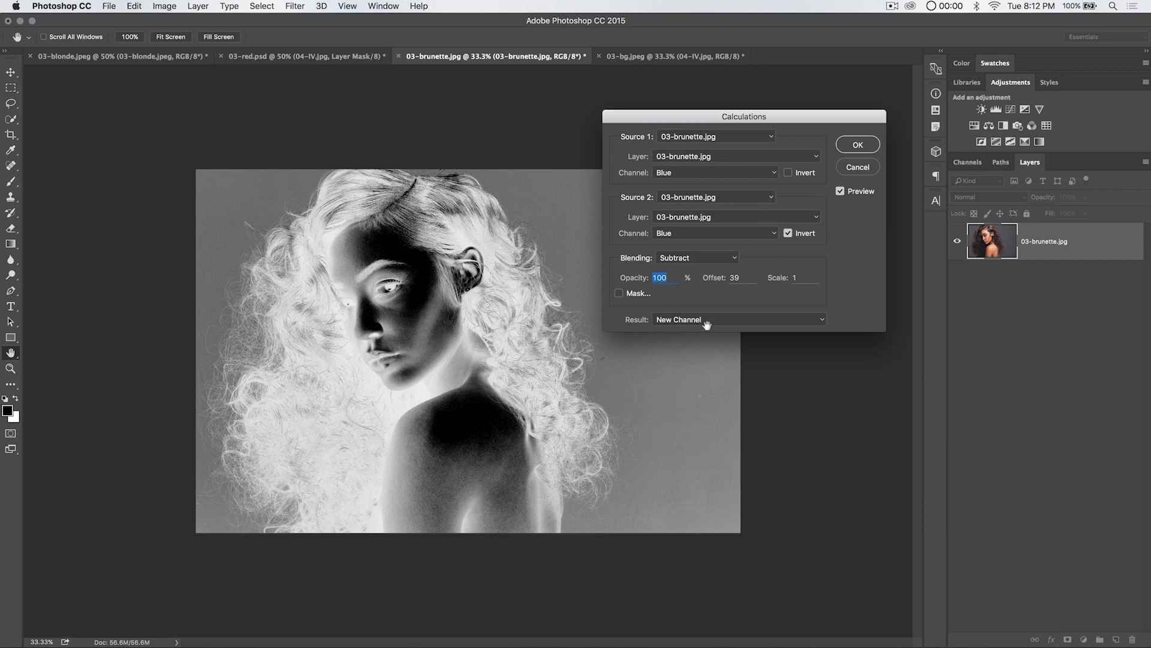
drag(712, 275, 750, 297)
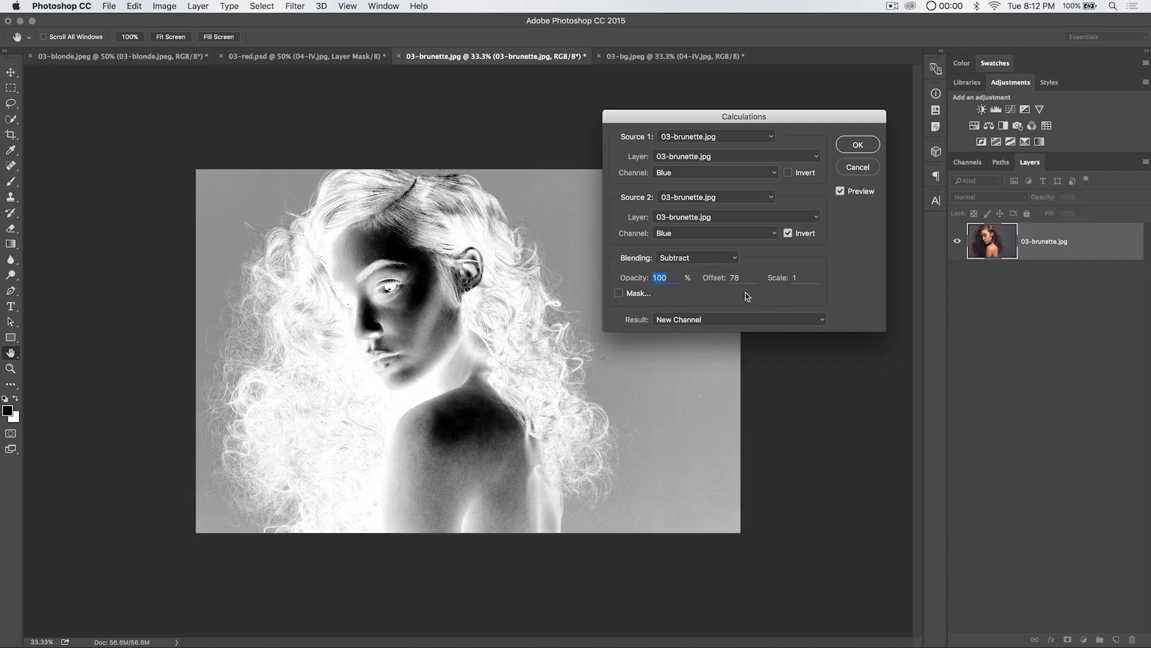
drag(712, 277, 702, 277)
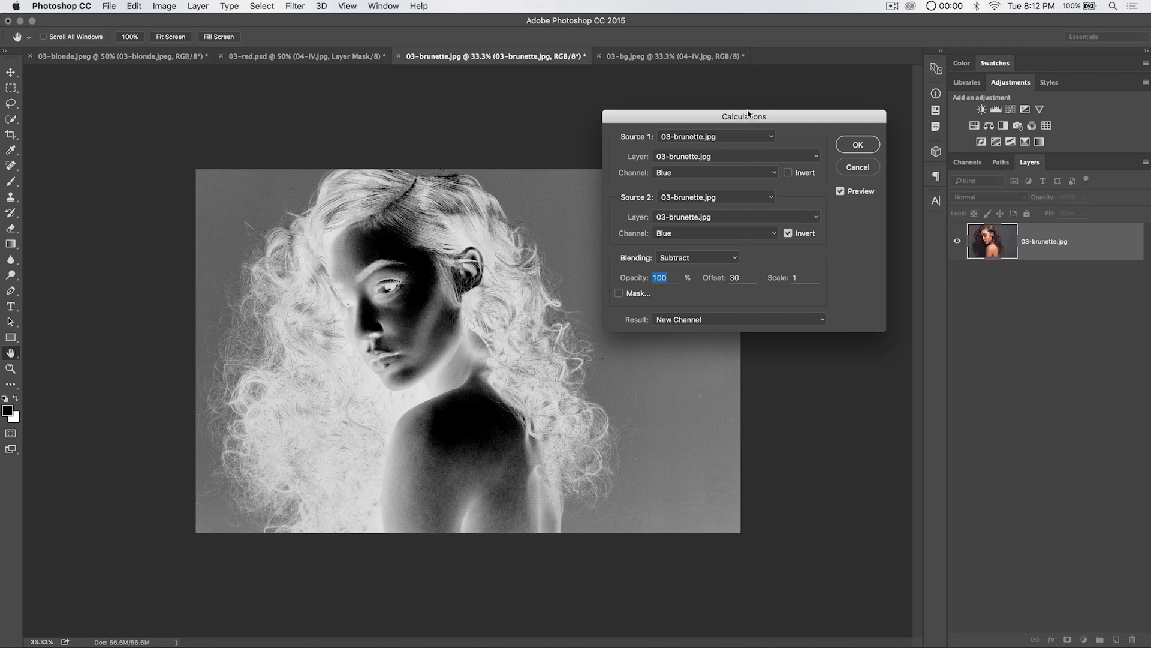
drag(748, 112, 719, 126)
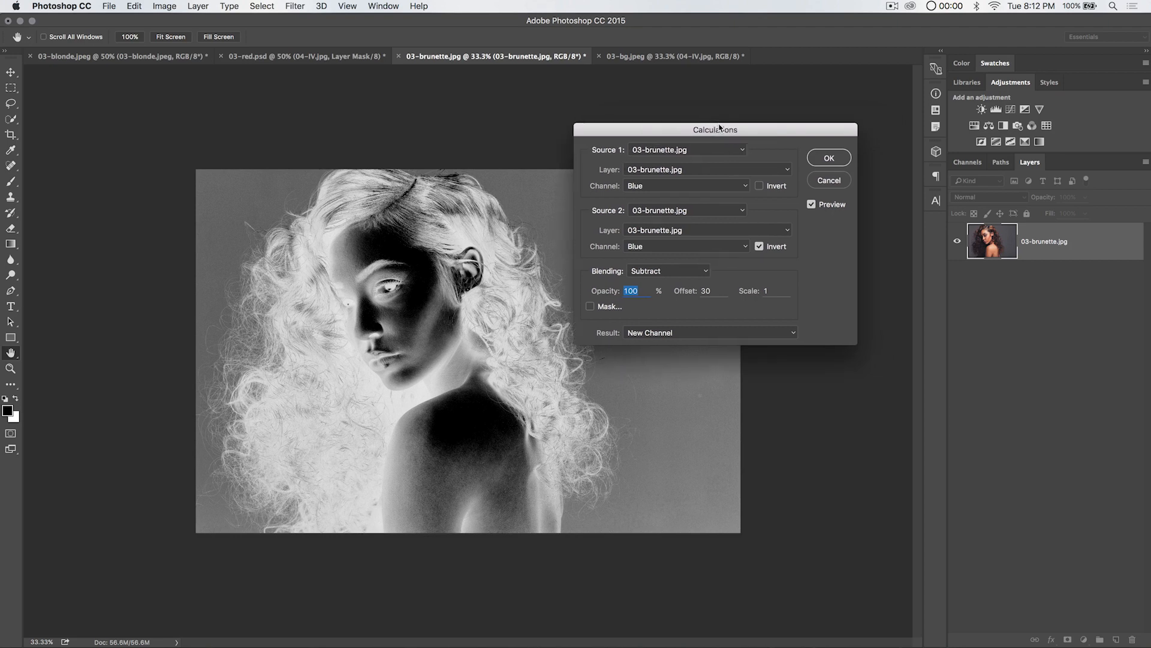
click(828, 158)
click(967, 162)
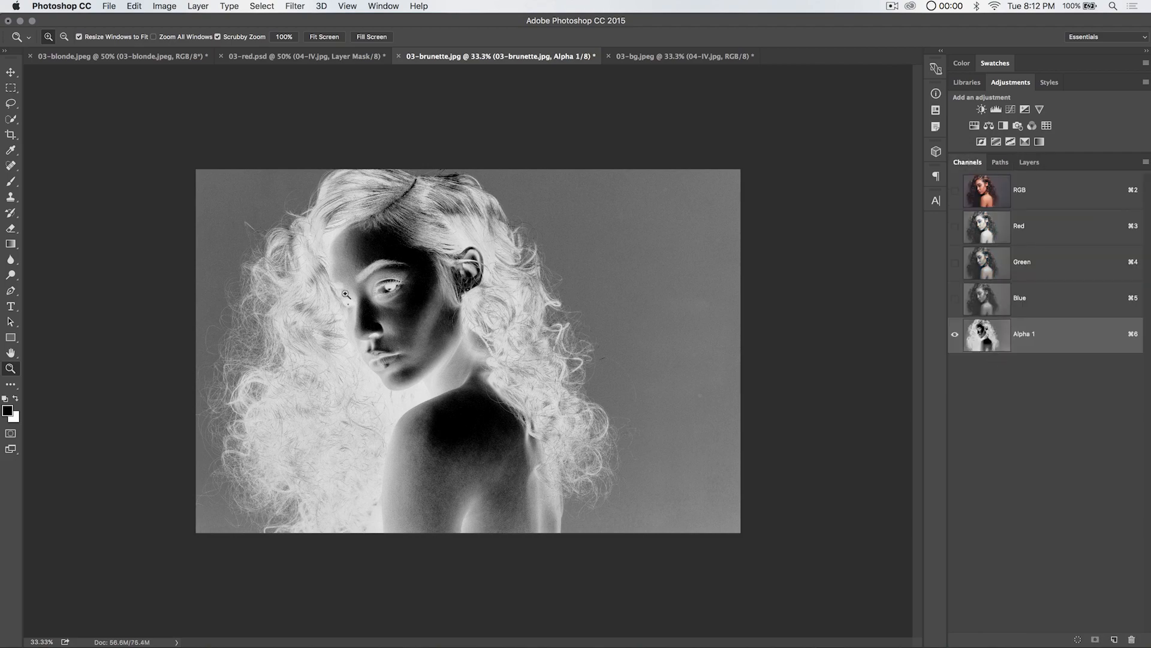
Step: Lasso the woman's face, body and inner hair in Alpha 1, fill the area with white and deselect
click(467, 499)
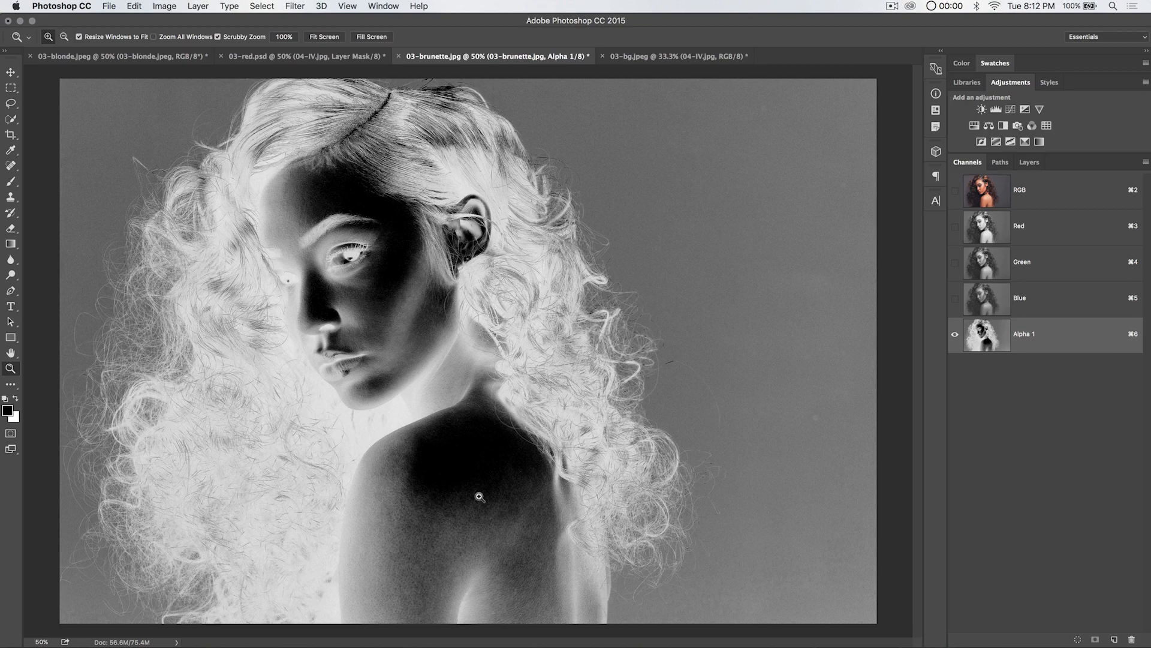
click(12, 108)
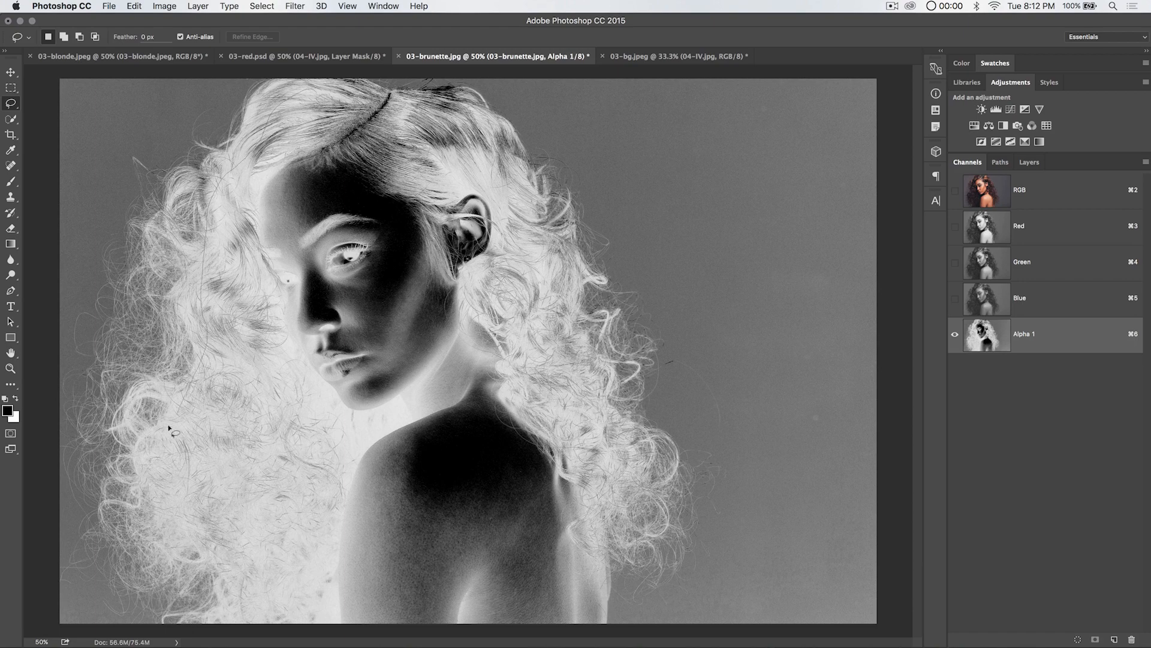
mouse_move(169, 426)
mouse_down()
mouse_move(192, 515)
mouse_move(520, 524)
mouse_move(574, 509)
mouse_up()
drag(356, 88, 315, 90)
key(super+minus)
key(shift)
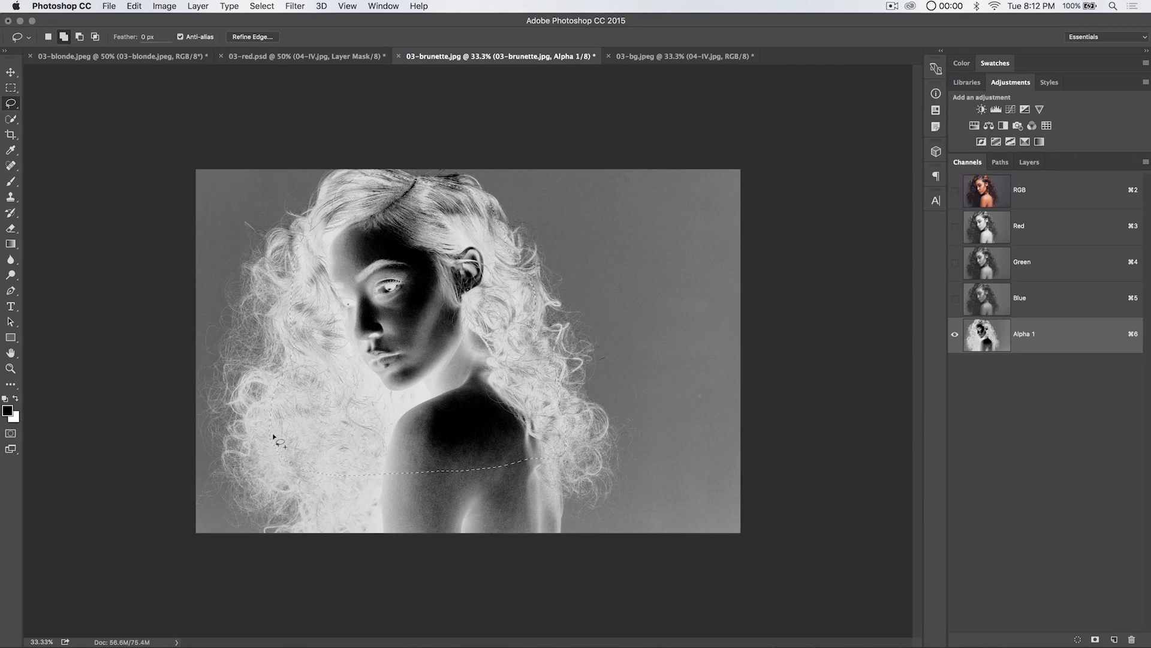
mouse_move(310, 513)
mouse_down()
mouse_move(316, 538)
mouse_move(408, 566)
mouse_move(487, 571)
mouse_move(545, 551)
mouse_move(554, 509)
mouse_up()
drag(552, 447, 554, 443)
key(alt)
key(alt+BackSpace)
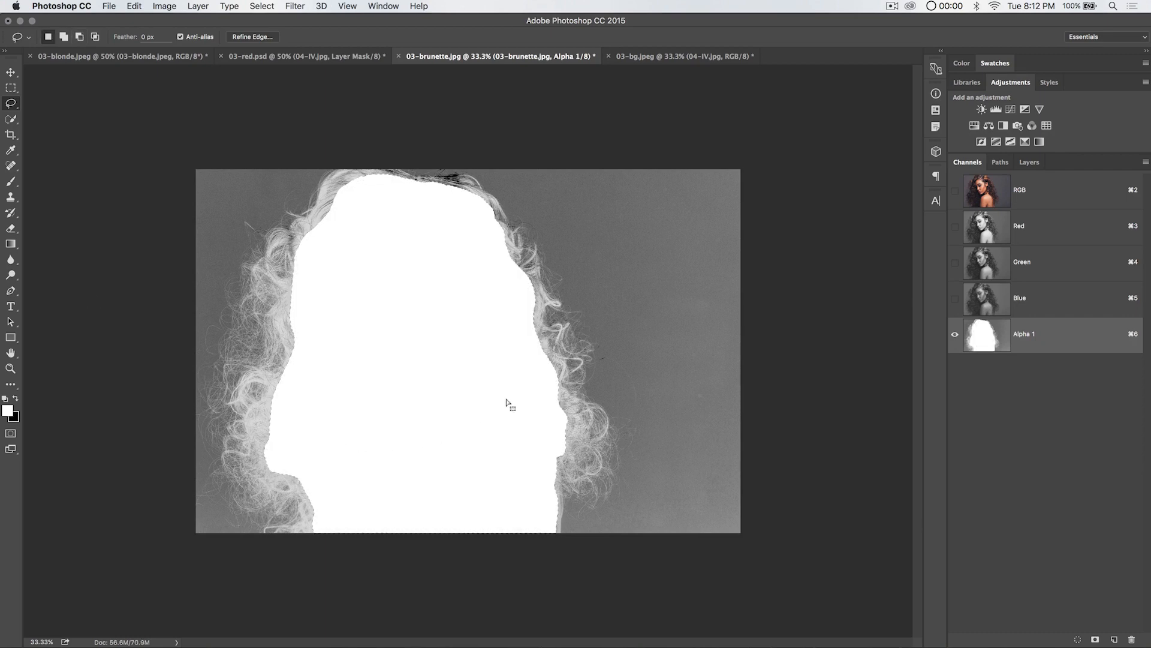
key(super+d)
Step: Apply Levels to the Alpha 1 channel, setting the input black point to 78 and the white point to 188
key(super+l)
drag(213, 212, 826, 165)
drag(688, 298, 729, 296)
drag(834, 298, 795, 300)
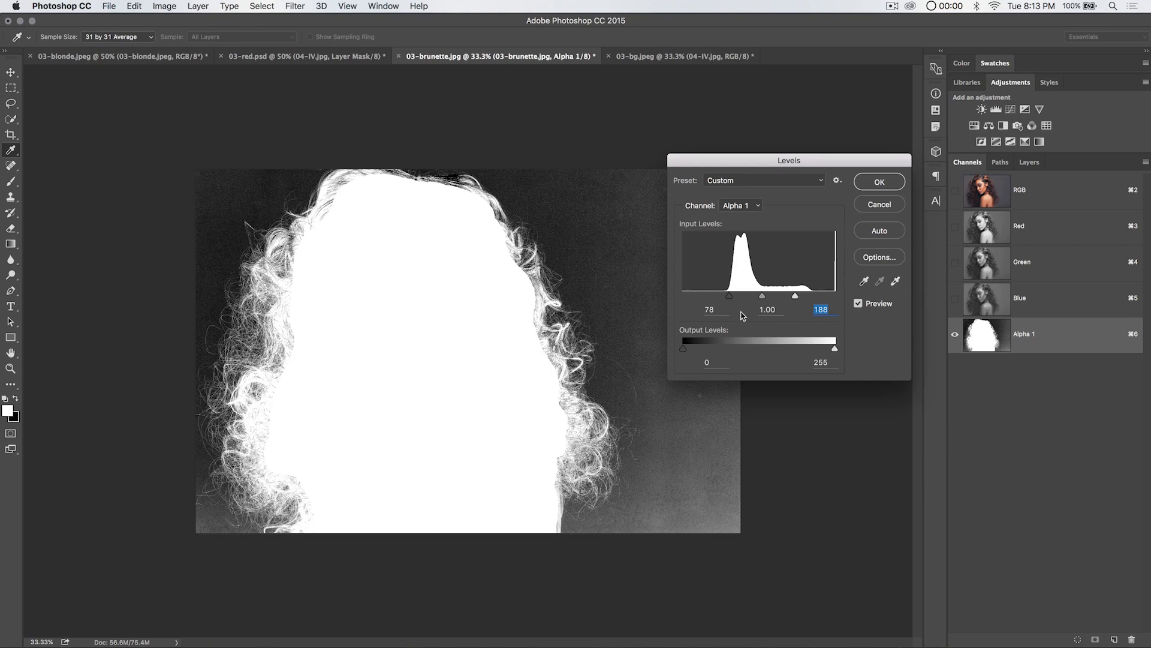
Step: Set the Levels midtone value to 0.28, check the hair edges around the head, and apply the adjustment
drag(760, 300, 772, 302)
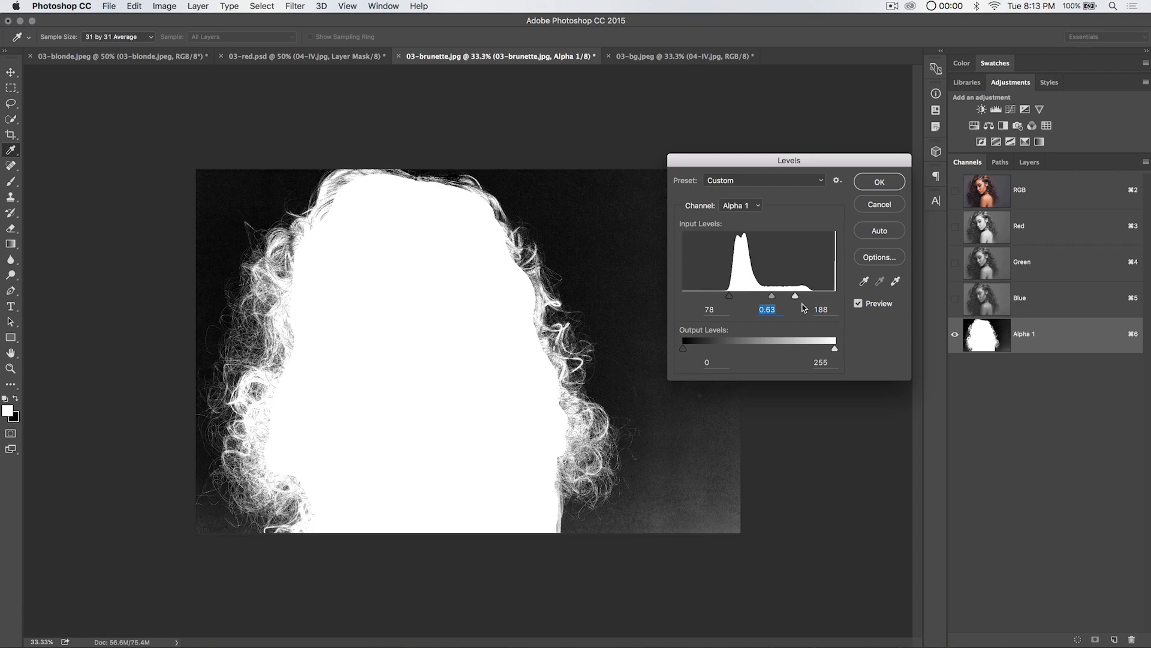
drag(774, 299, 781, 299)
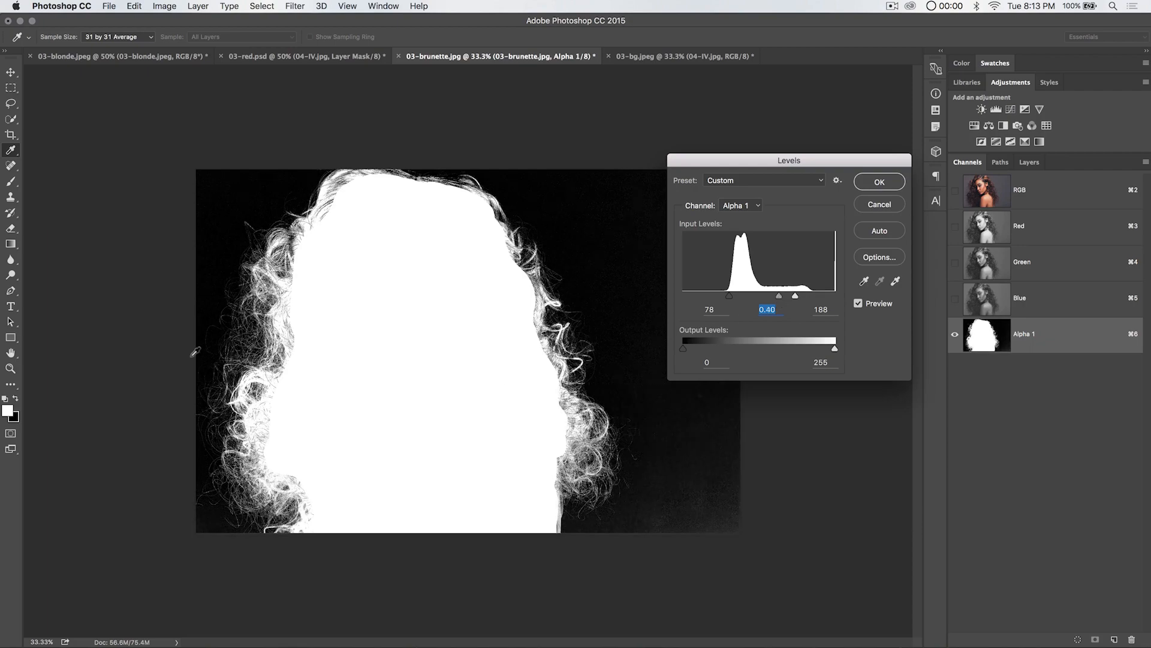
drag(195, 352, 535, 303)
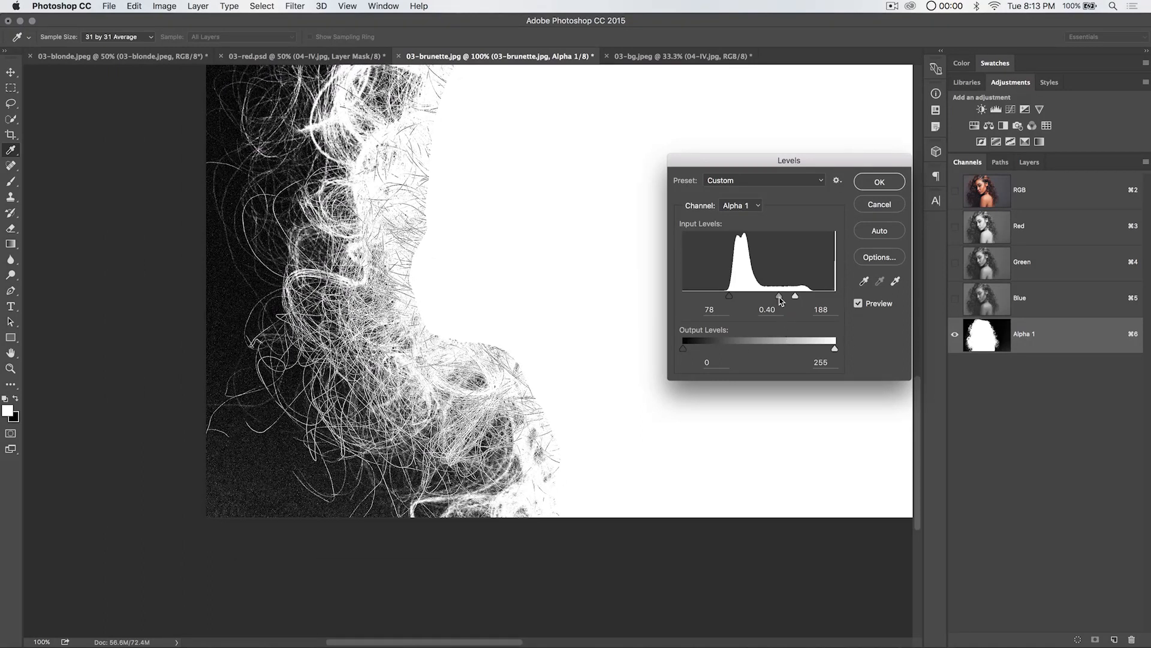
drag(782, 298, 783, 298)
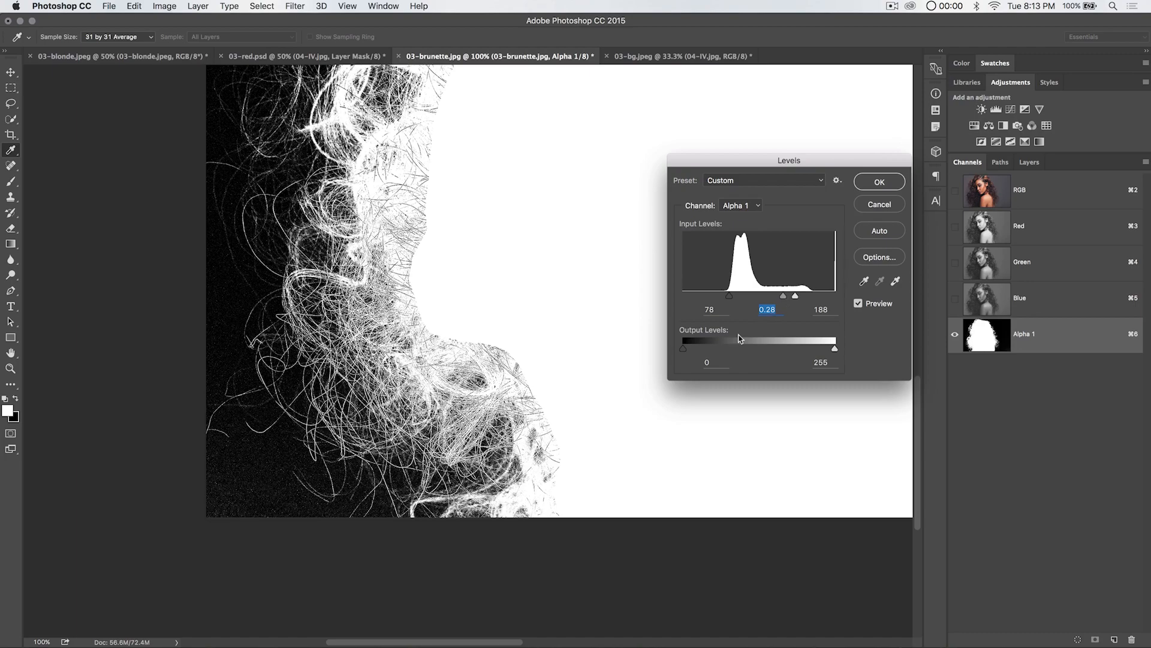
scroll(384, 348, up, 10)
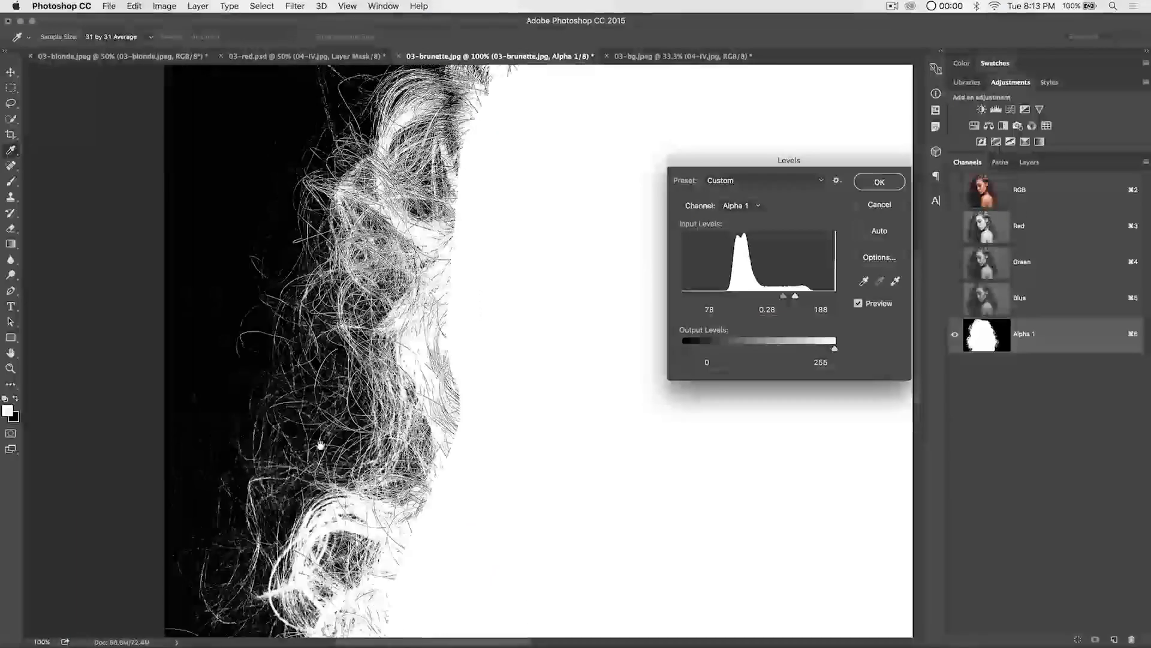
scroll(383, 348, up, 3)
scroll(197, 287, right, 10)
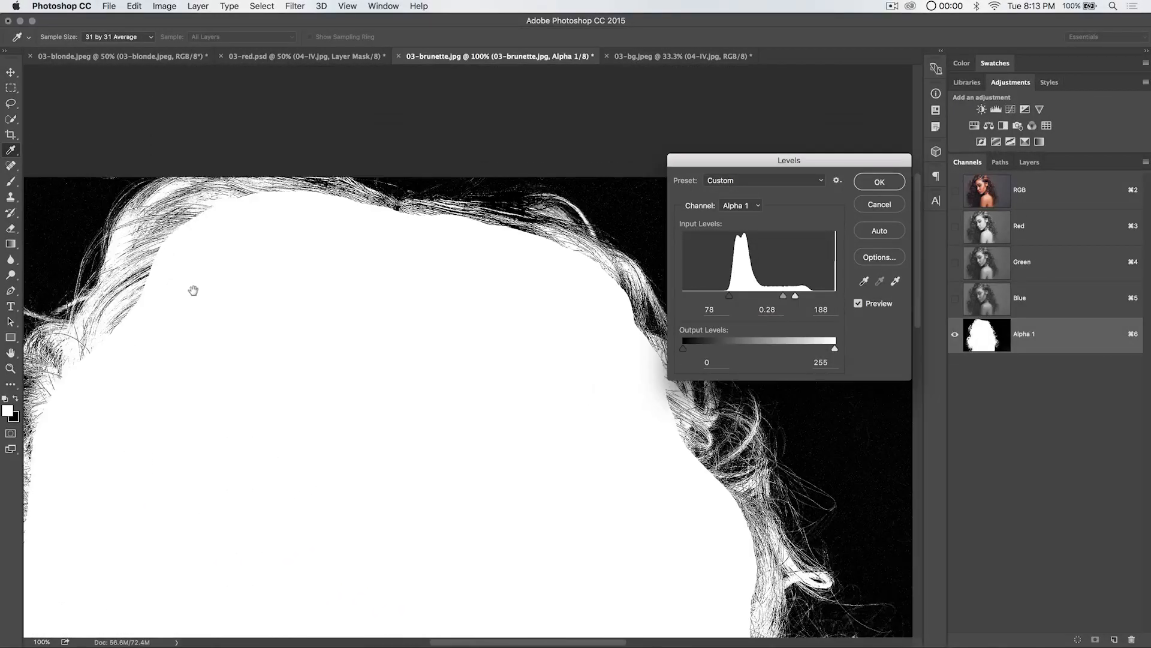
scroll(440, 323, down, 5)
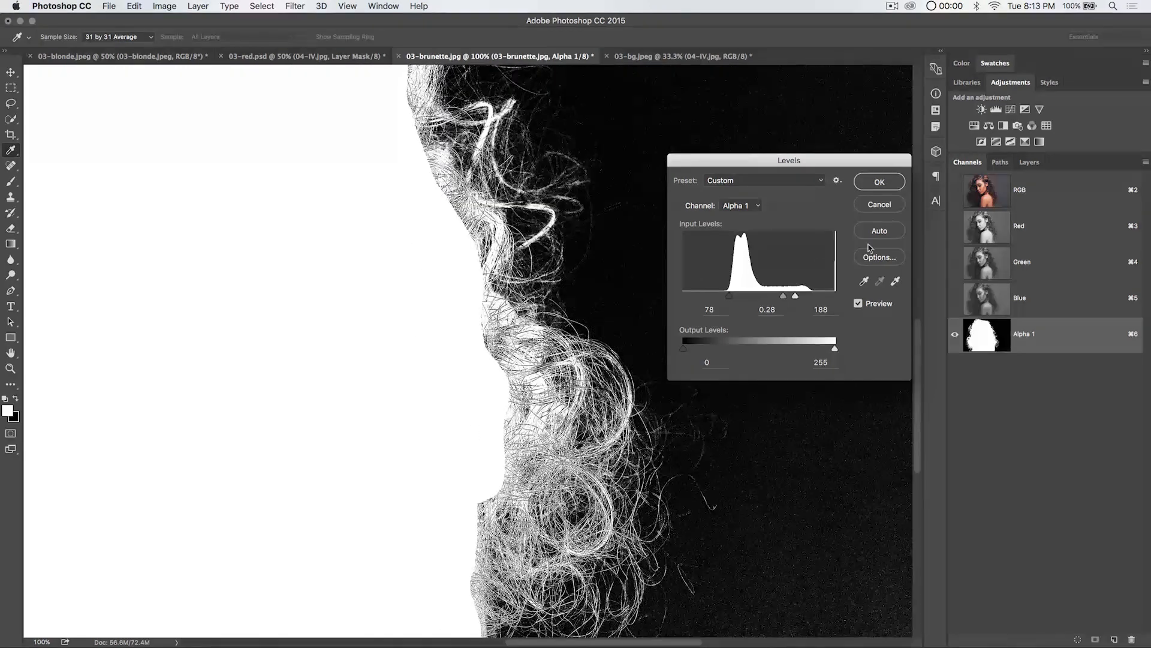
click(879, 182)
Step: Set up a 250 px Brush in Overlay mode with 57% opacity and 67% hardness
key(l)
key(super+minus)
key(super+minus)
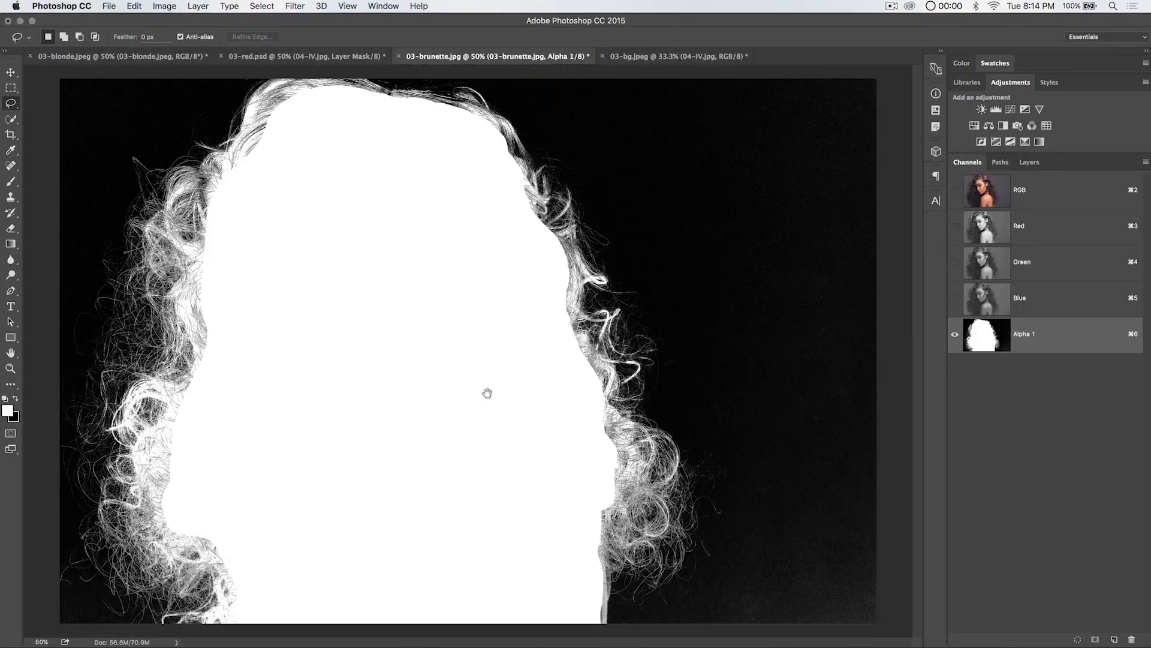
click(10, 181)
click(172, 38)
click(163, 185)
drag(210, 37, 187, 40)
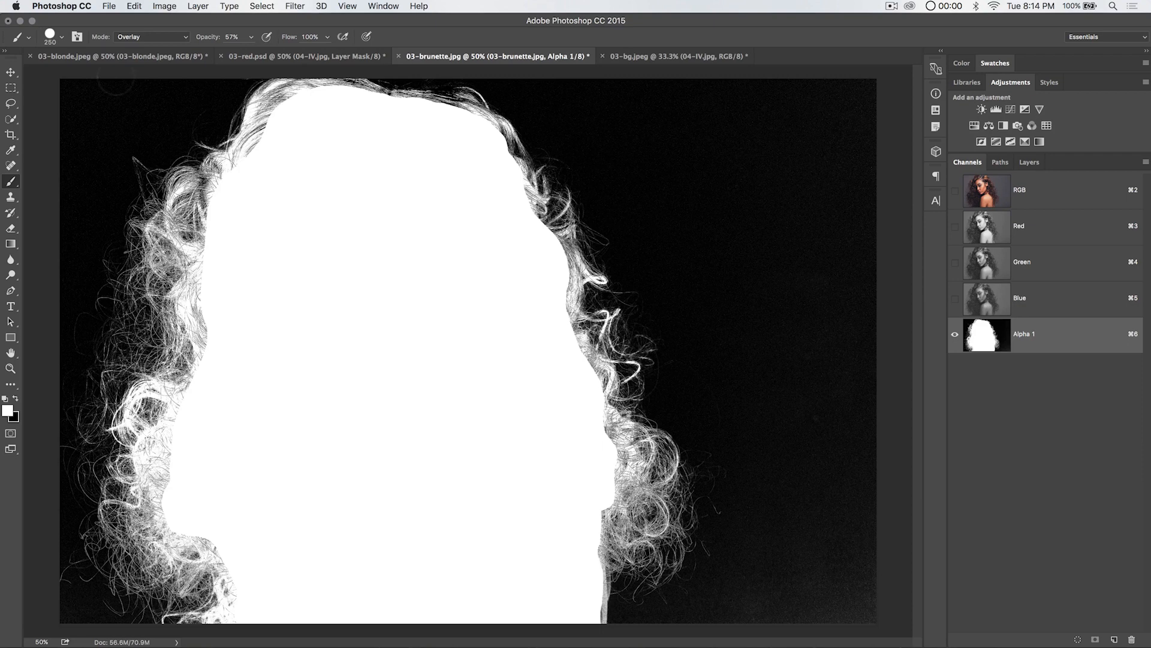
right_click(318, 237)
drag(437, 292, 433, 292)
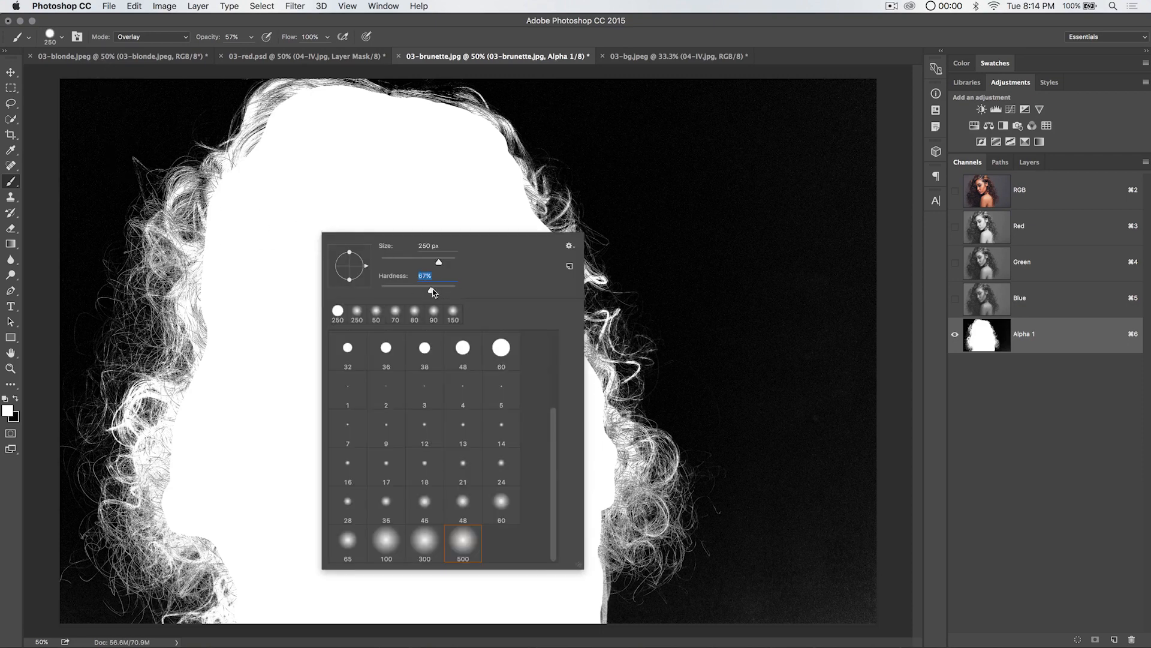
key(Return)
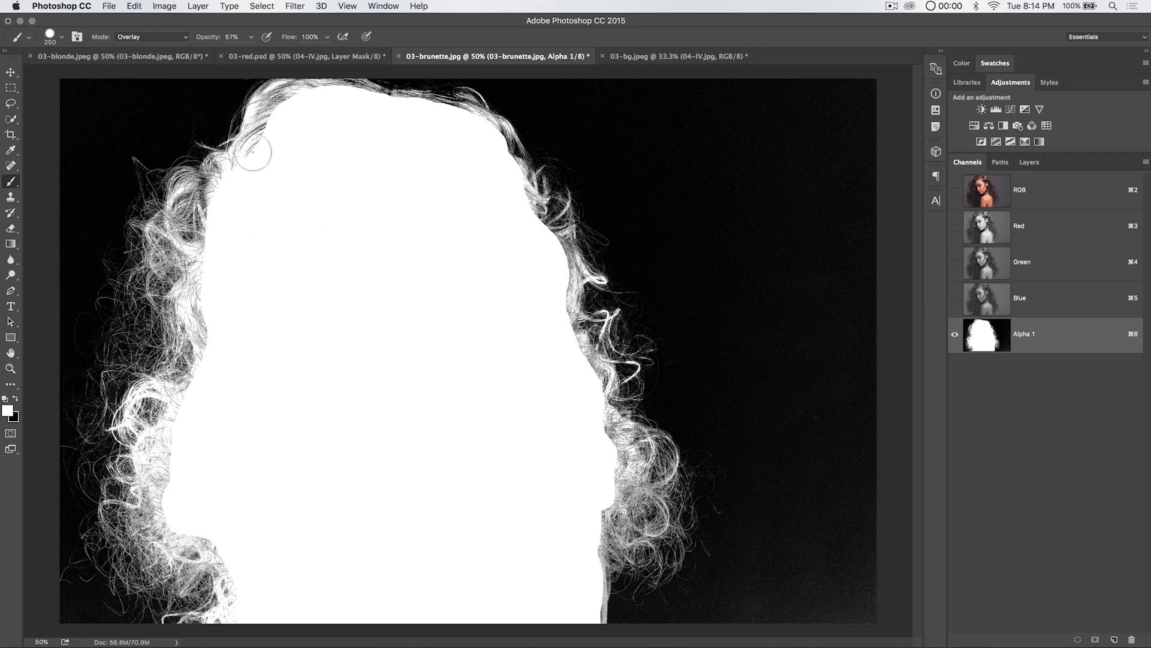
Step: Paint white along the inner hair edges on both sides and the top of the head to brighten the mask
mouse_move(262, 145)
mouse_down()
mouse_move(282, 99)
mouse_move(258, 154)
mouse_move(338, 96)
mouse_move(349, 106)
mouse_move(279, 106)
mouse_move(262, 123)
mouse_move(292, 101)
mouse_move(243, 185)
mouse_move(201, 212)
mouse_move(180, 348)
mouse_move(207, 293)
mouse_move(180, 455)
mouse_move(158, 498)
mouse_move(185, 504)
mouse_move(249, 200)
mouse_move(203, 441)
mouse_move(141, 506)
mouse_move(240, 617)
mouse_move(202, 529)
mouse_move(261, 323)
mouse_up()
drag(264, 156, 278, 110)
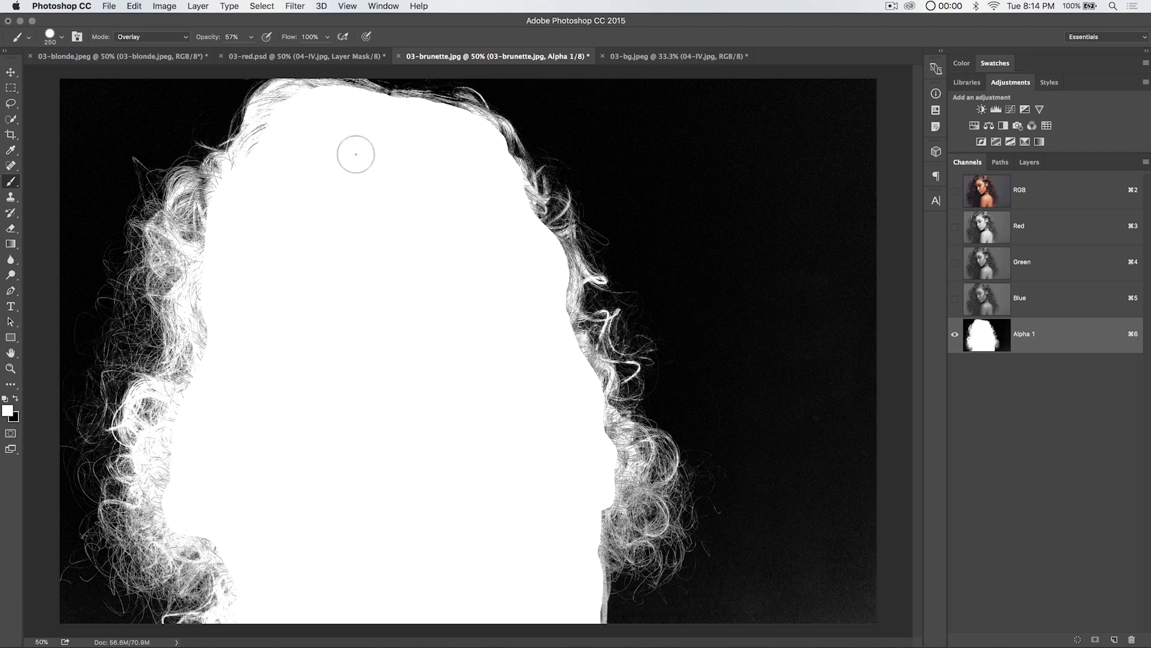
mouse_move(409, 105)
mouse_down()
mouse_move(530, 205)
mouse_move(540, 262)
mouse_up()
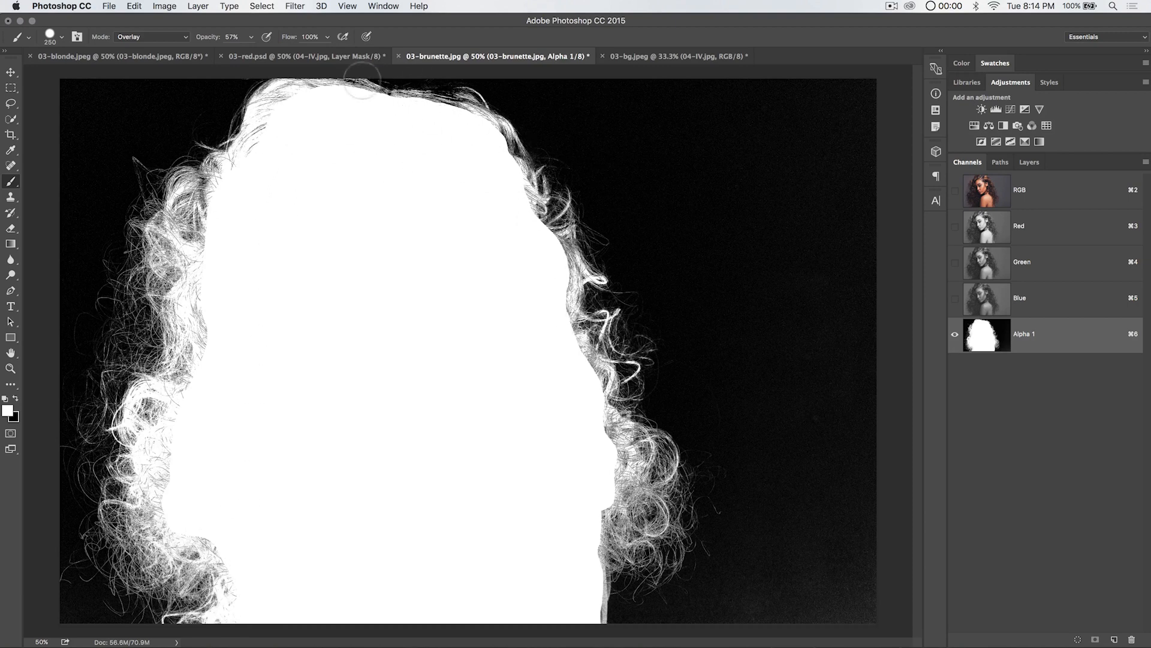
mouse_move(487, 89)
mouse_down()
mouse_move(367, 76)
mouse_move(396, 96)
mouse_move(465, 109)
mouse_move(366, 82)
mouse_move(492, 126)
mouse_move(516, 218)
mouse_move(534, 213)
mouse_move(556, 264)
mouse_move(628, 501)
mouse_up()
mouse_move(634, 453)
mouse_down()
mouse_move(631, 551)
mouse_move(646, 570)
mouse_move(634, 579)
mouse_move(676, 484)
mouse_move(585, 637)
mouse_move(588, 553)
mouse_move(585, 623)
mouse_up()
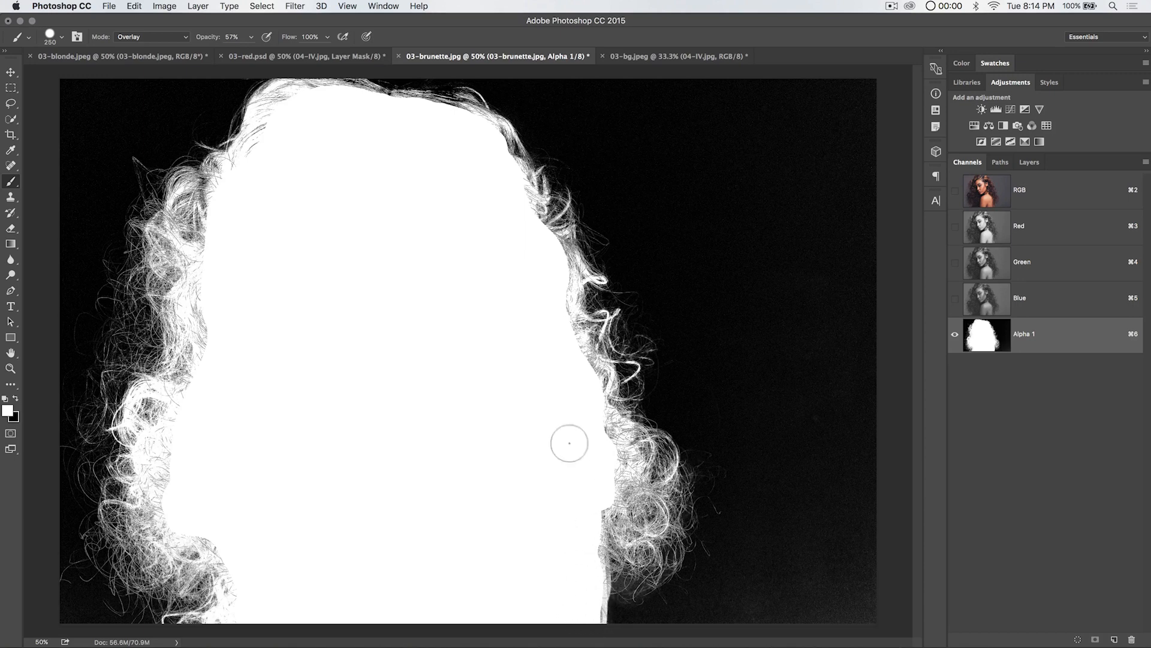
Step: Switch to black, enlarge the brush to 700 px and paint over the grey background right of the hair
key(x)
key(bracketright)
key(bracketright)
key(bracketright)
key(bracketright)
key(bracketright)
right_click(198, 138)
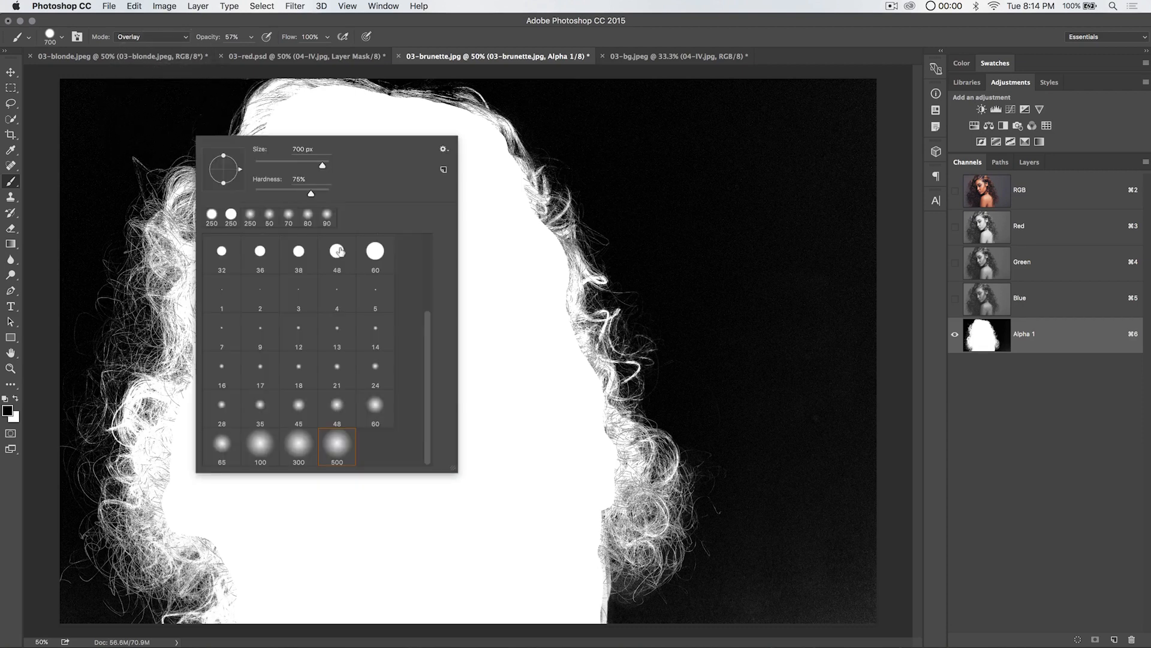
key(Return)
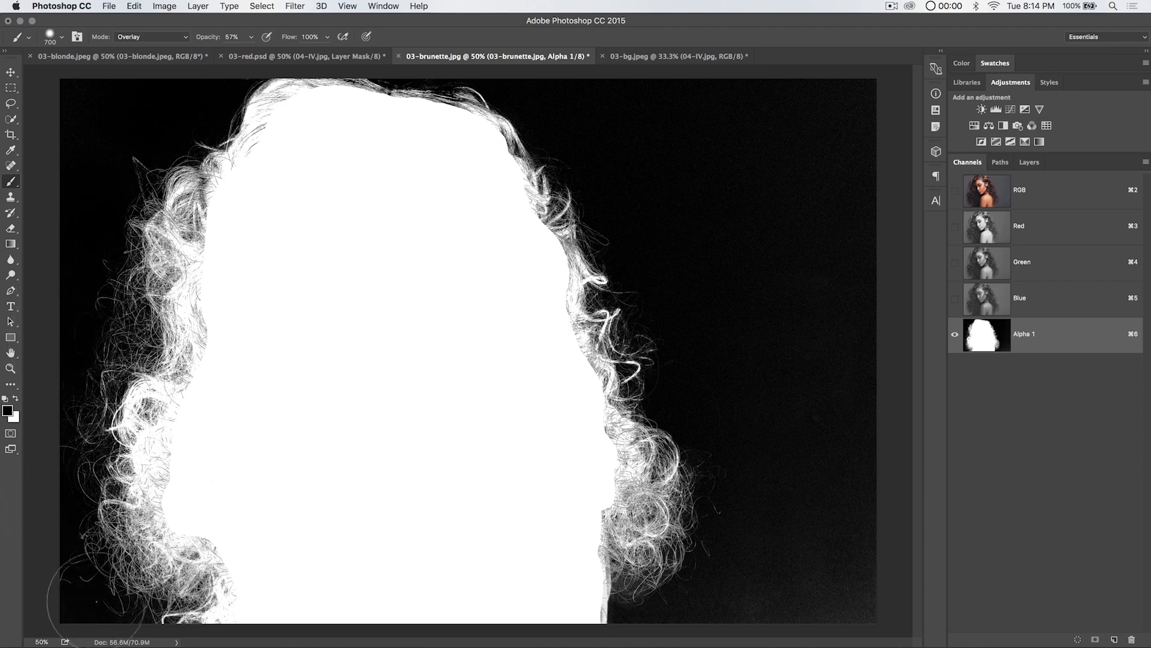
mouse_move(707, 603)
mouse_down()
mouse_move(689, 630)
mouse_move(737, 604)
mouse_move(762, 499)
mouse_up()
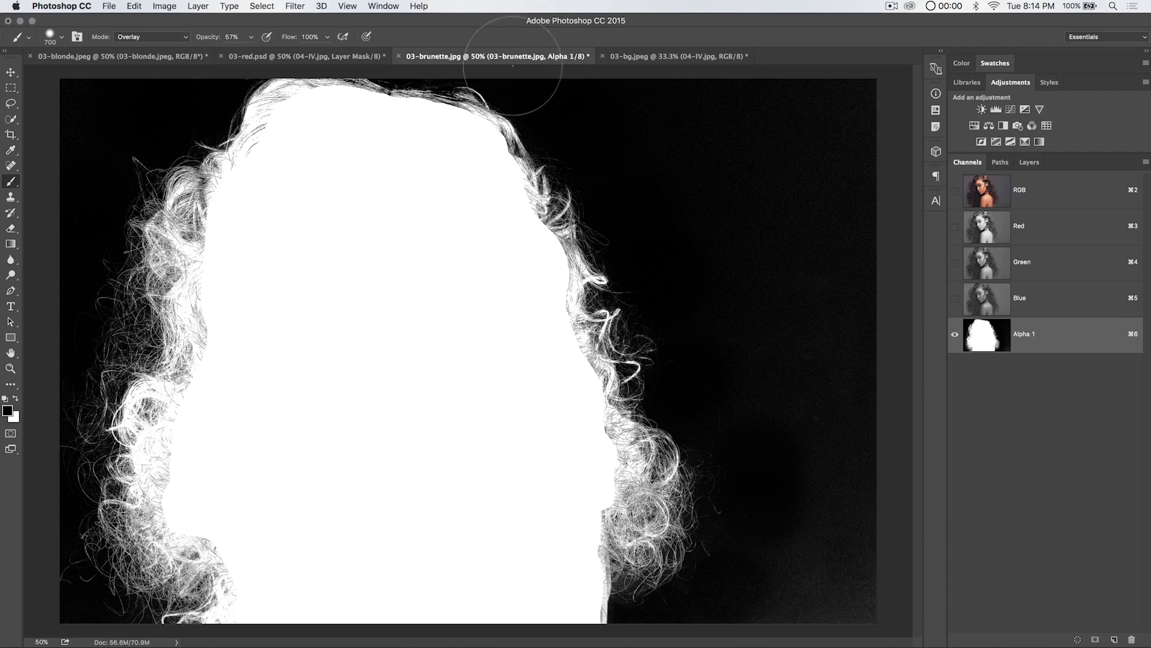
mouse_move(771, 553)
mouse_down()
mouse_move(802, 617)
mouse_move(888, 568)
mouse_move(812, 257)
mouse_move(874, 192)
mouse_move(674, 99)
mouse_move(789, 150)
mouse_up()
Step: Set the brush to Normal mode at 100% opacity
click(150, 37)
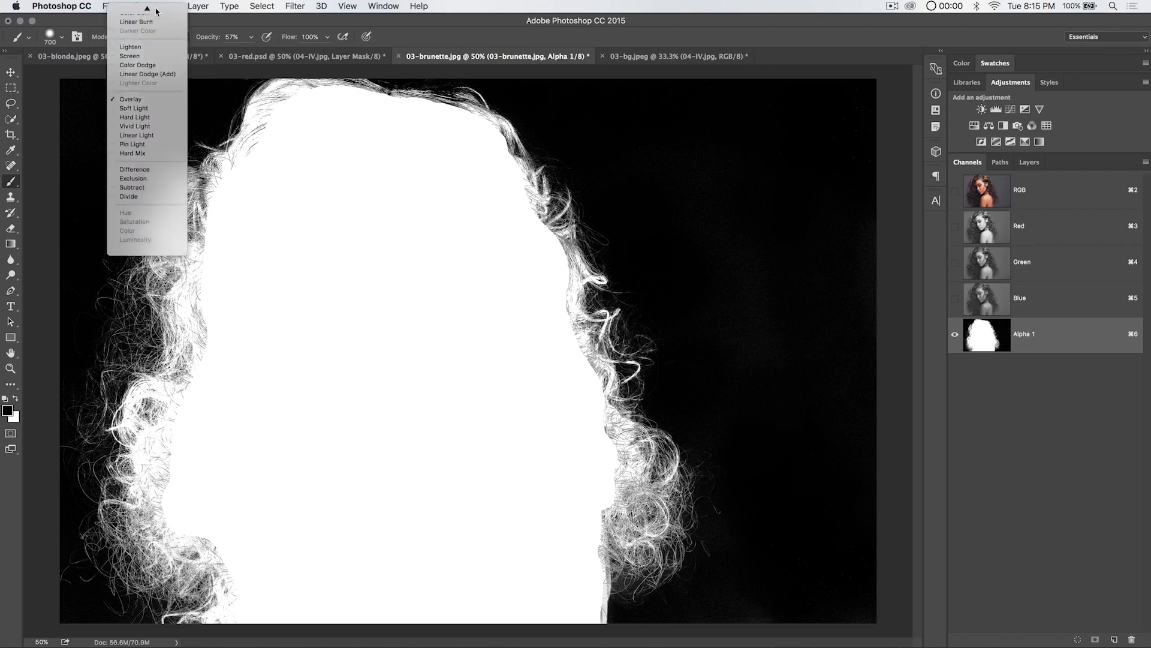
click(152, 9)
key(1)
key(6)
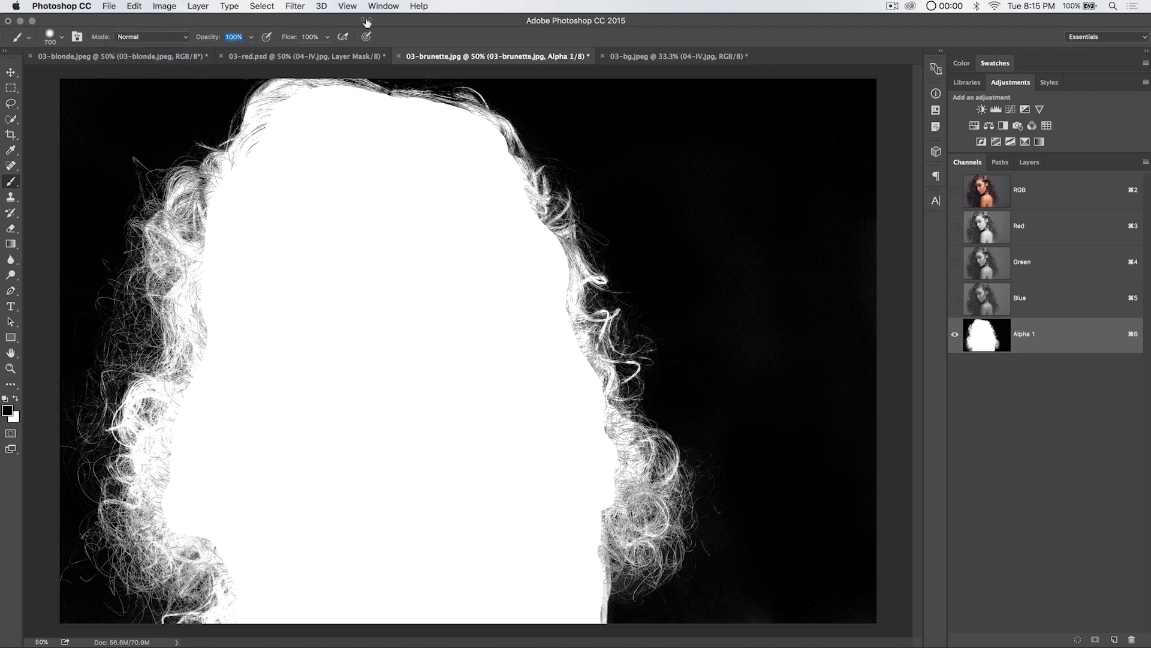
key(8)
key(9)
key(0)
Step: Raise the brush to maximum hardness and paint solid black over the background clear of the hair
right_click(750, 150)
drag(819, 214, 854, 212)
click(670, 107)
mouse_move(737, 228)
mouse_down()
mouse_move(868, 102)
mouse_move(772, 224)
mouse_move(732, 243)
mouse_move(750, 342)
mouse_move(846, 614)
mouse_move(861, 391)
mouse_move(840, 193)
mouse_move(848, 81)
mouse_move(869, 305)
mouse_move(758, 591)
mouse_up()
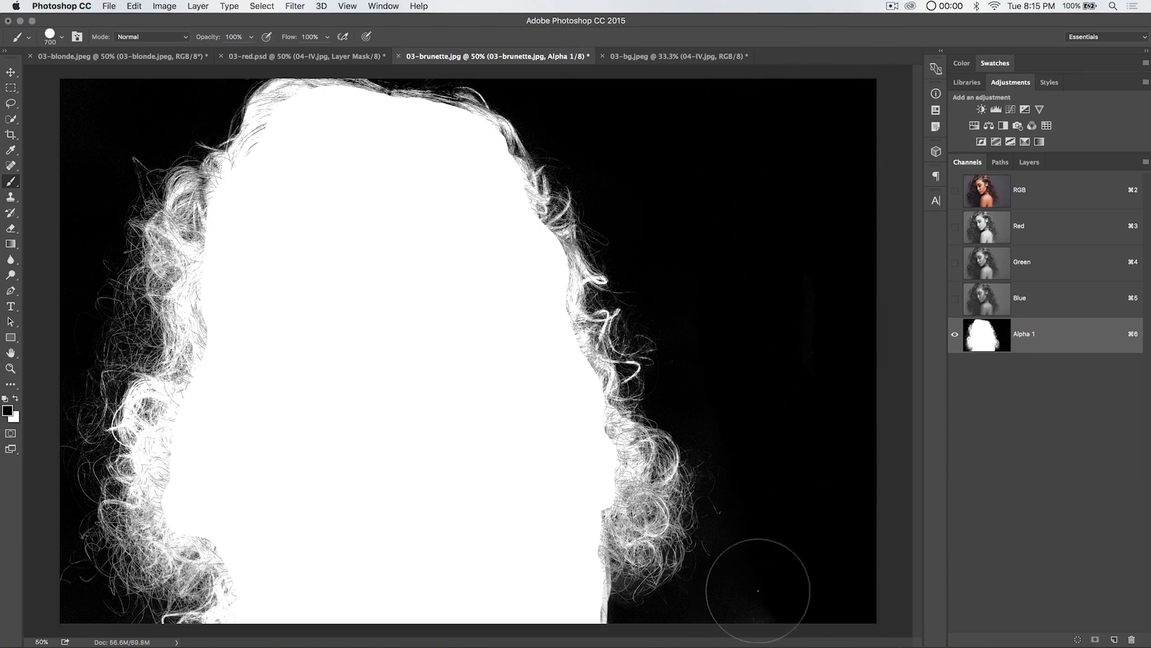
Step: Soften the brush to 13% hardness, reduce it to 236 px and switch the painting colour to white
key(super+minus)
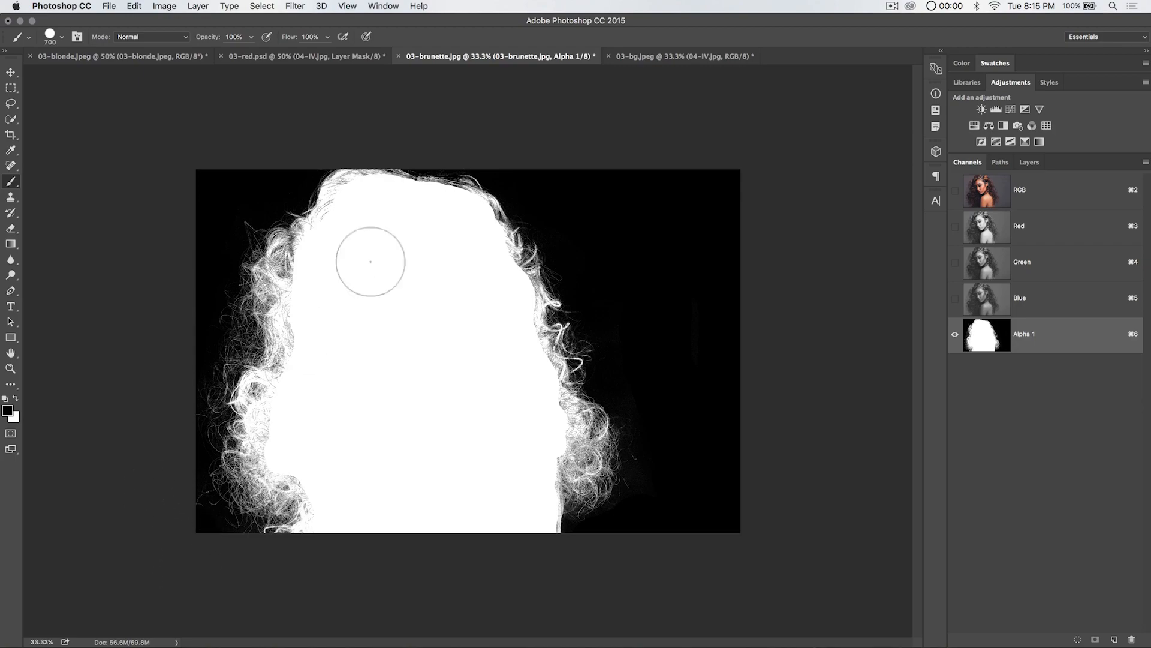
key(z)
click(311, 462)
click(295, 449)
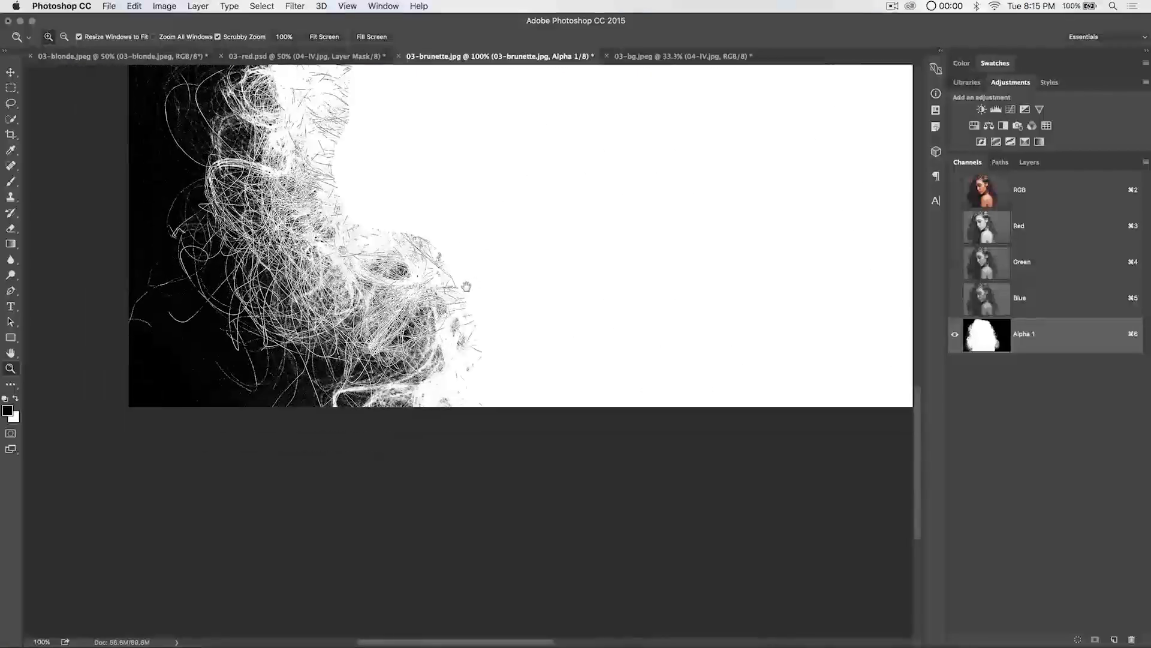
click(10, 180)
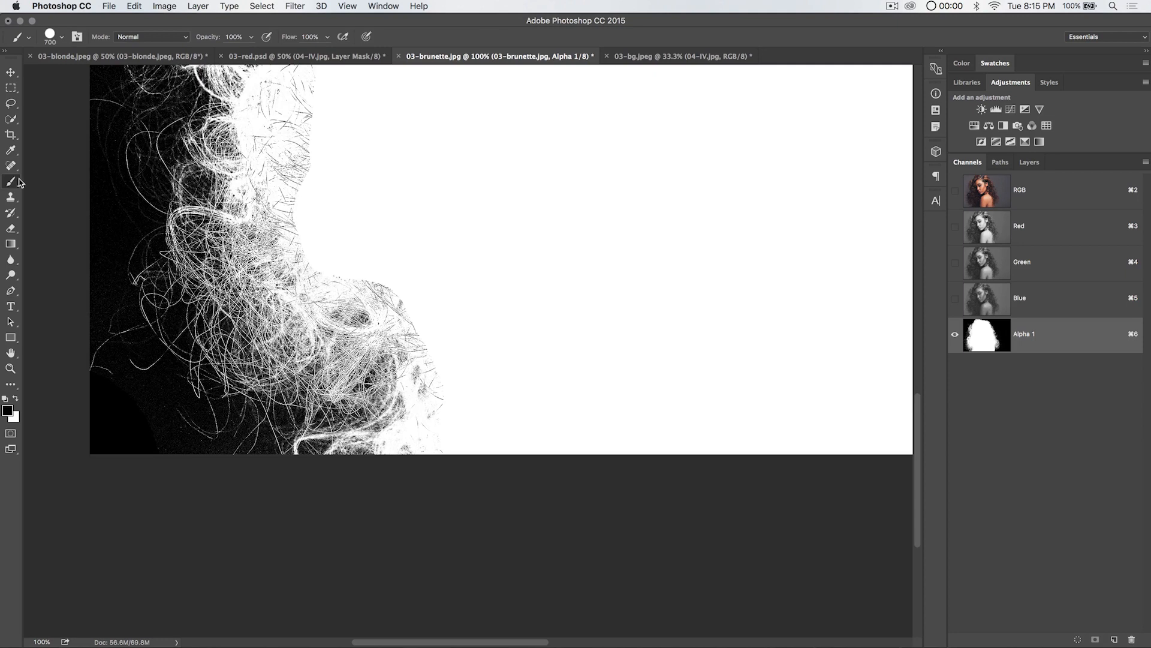
right_click(522, 229)
drag(625, 286, 602, 290)
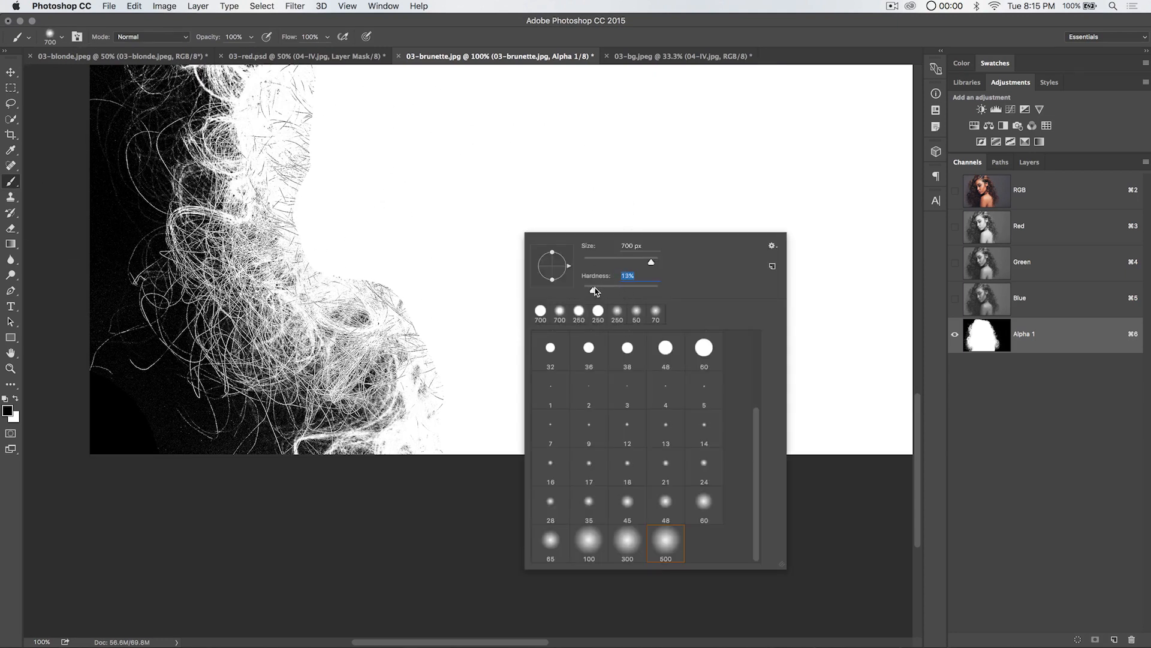
drag(650, 262, 642, 264)
click(211, 478)
key(x)
Step: Paint white over the inner dark gaps along the left side of the hair and up to the crown
mouse_move(478, 398)
mouse_down()
mouse_move(447, 454)
mouse_move(427, 333)
mouse_move(390, 282)
mouse_move(344, 250)
mouse_move(318, 254)
mouse_move(340, 253)
mouse_move(300, 186)
mouse_move(362, 278)
mouse_up()
drag(447, 432, 360, 447)
mouse_move(385, 218)
mouse_down()
mouse_move(410, 424)
mouse_move(334, 365)
mouse_move(329, 321)
mouse_move(391, 272)
mouse_move(413, 277)
mouse_up()
mouse_move(428, 321)
mouse_down()
mouse_move(410, 354)
mouse_move(407, 497)
mouse_up()
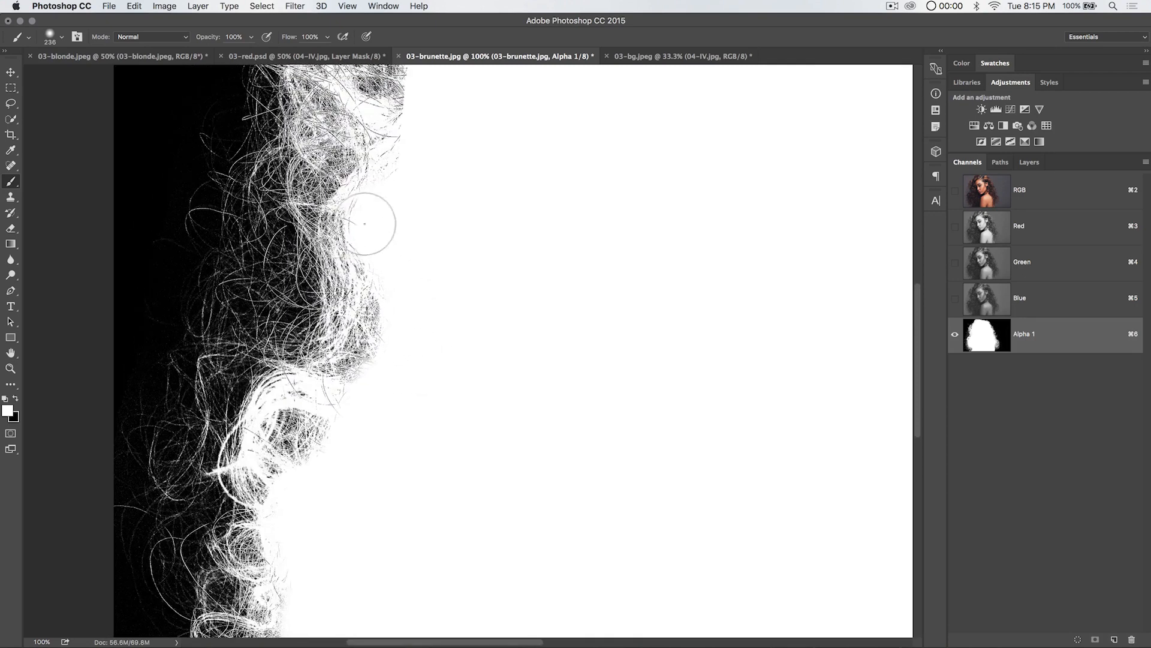
mouse_move(439, 134)
mouse_down()
mouse_move(442, 360)
mouse_move(432, 319)
mouse_move(472, 175)
mouse_move(458, 330)
mouse_move(450, 278)
mouse_move(524, 187)
mouse_move(542, 203)
mouse_move(617, 221)
mouse_move(635, 216)
mouse_move(628, 180)
mouse_move(755, 216)
mouse_move(860, 212)
mouse_up()
Step: Reduce the brush to 100 px and paint white along the inner hair edge from the crown down the right side
key(bracketleft)
key(bracketleft)
key(bracketleft)
key(bracketleft)
key(bracketleft)
scroll(570, 239, right, 10)
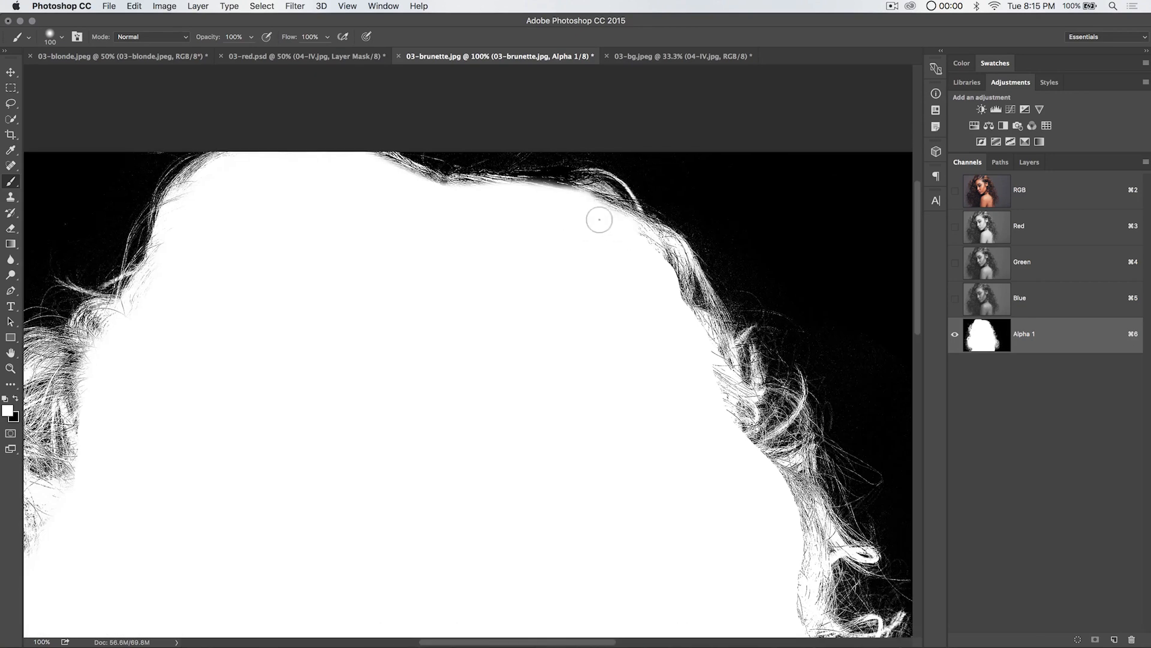
mouse_move(599, 219)
mouse_down()
mouse_move(656, 269)
mouse_move(696, 336)
mouse_move(711, 397)
mouse_up()
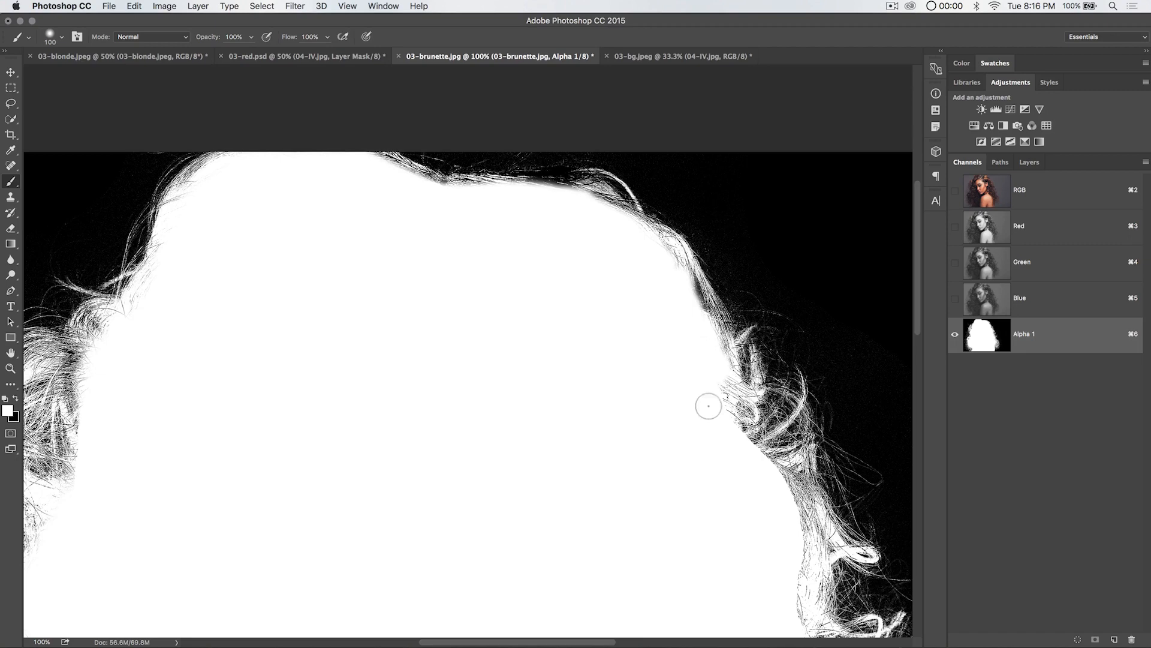
key(bracketright)
drag(725, 452, 704, 406)
mouse_move(631, 357)
mouse_down()
mouse_move(547, 270)
mouse_move(570, 268)
mouse_move(596, 432)
mouse_move(640, 493)
mouse_move(498, 270)
mouse_move(568, 421)
mouse_move(576, 478)
mouse_move(556, 418)
mouse_move(547, 506)
mouse_move(558, 282)
mouse_move(578, 313)
mouse_move(610, 326)
mouse_move(527, 419)
mouse_up()
Step: Reduce the brush to 60 px and paint the grey body edge below the right-hand curls solid white
key(bracketleft)
key(bracketleft)
key(bracketleft)
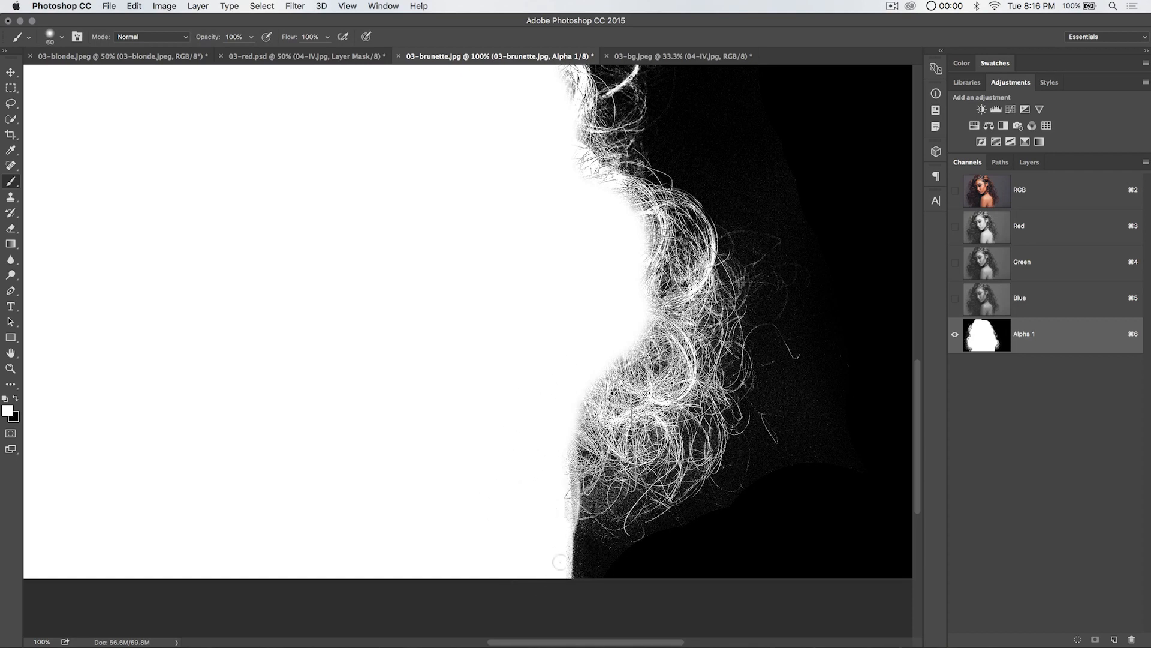
drag(565, 496, 565, 430)
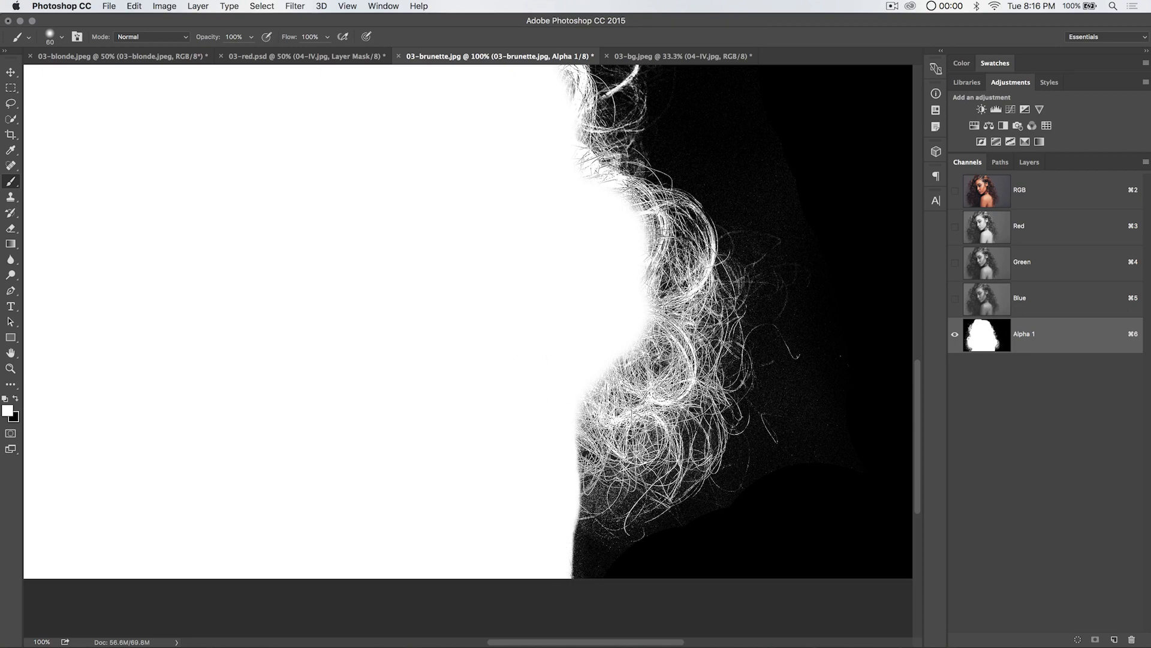
Step: Set the brush to Soft Light mode at 85% opacity
click(150, 36)
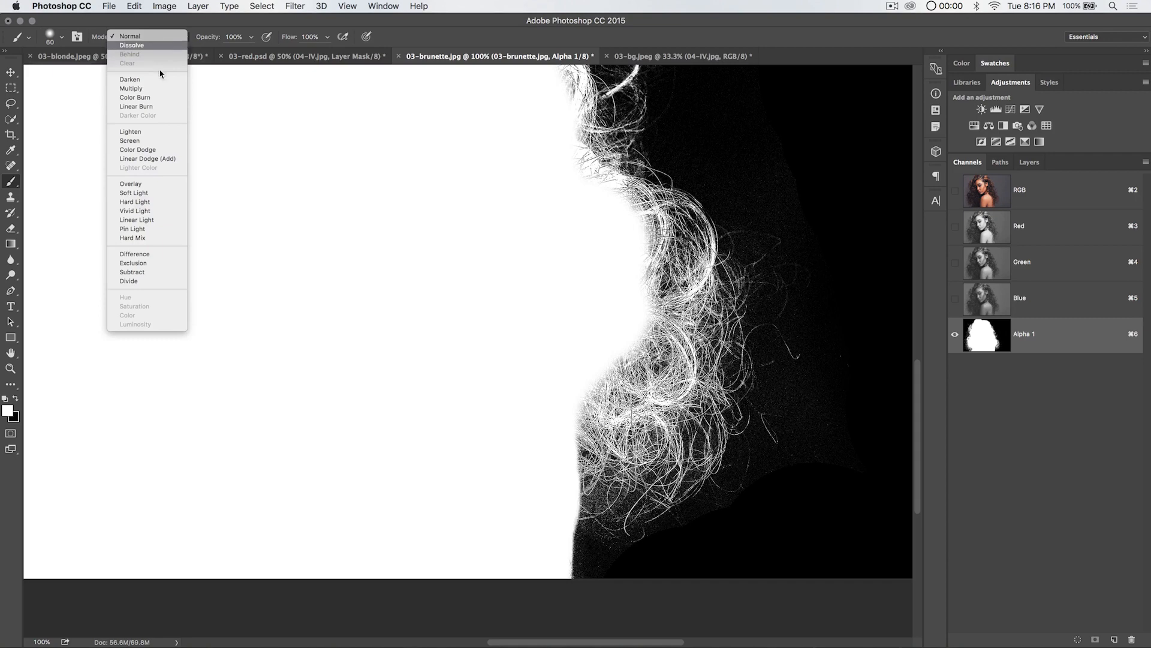
click(144, 192)
drag(215, 37, 199, 36)
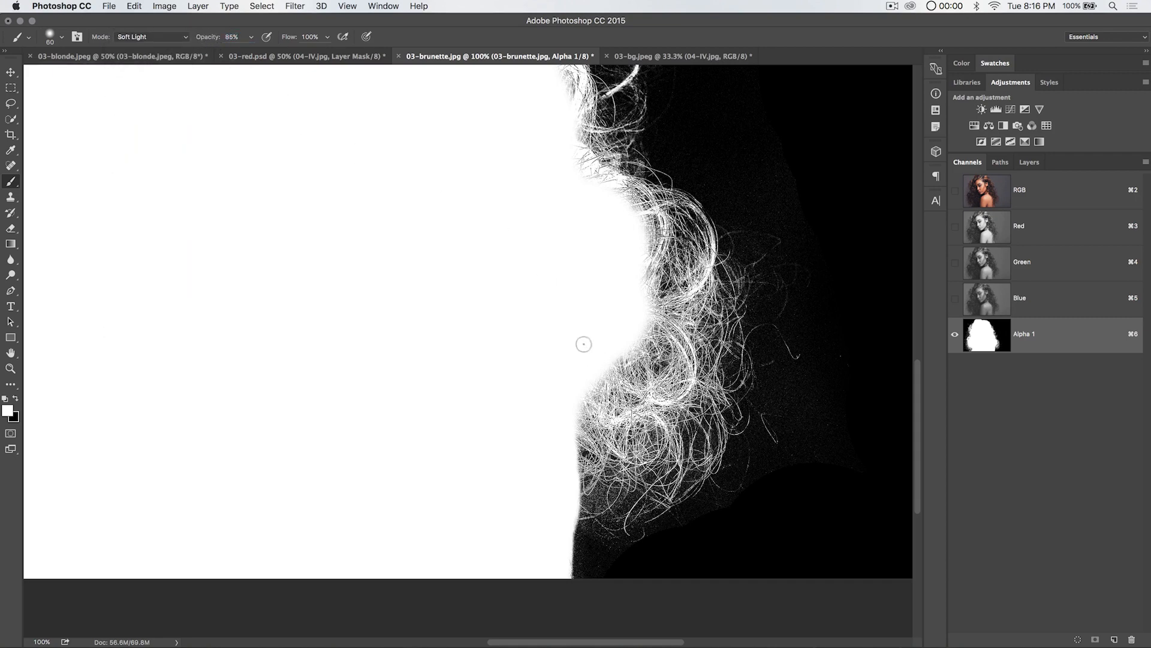
Step: Enlarge the brush to 700 px and paint white over the lower right-hand curls in the mask
key(bracketright)
key(bracketright)
key(bracketright)
key(bracketright)
key(bracketright)
key(bracketright)
key(bracketright)
key(bracketright)
key(bracketright)
key(bracketright)
key(bracketright)
key(bracketright)
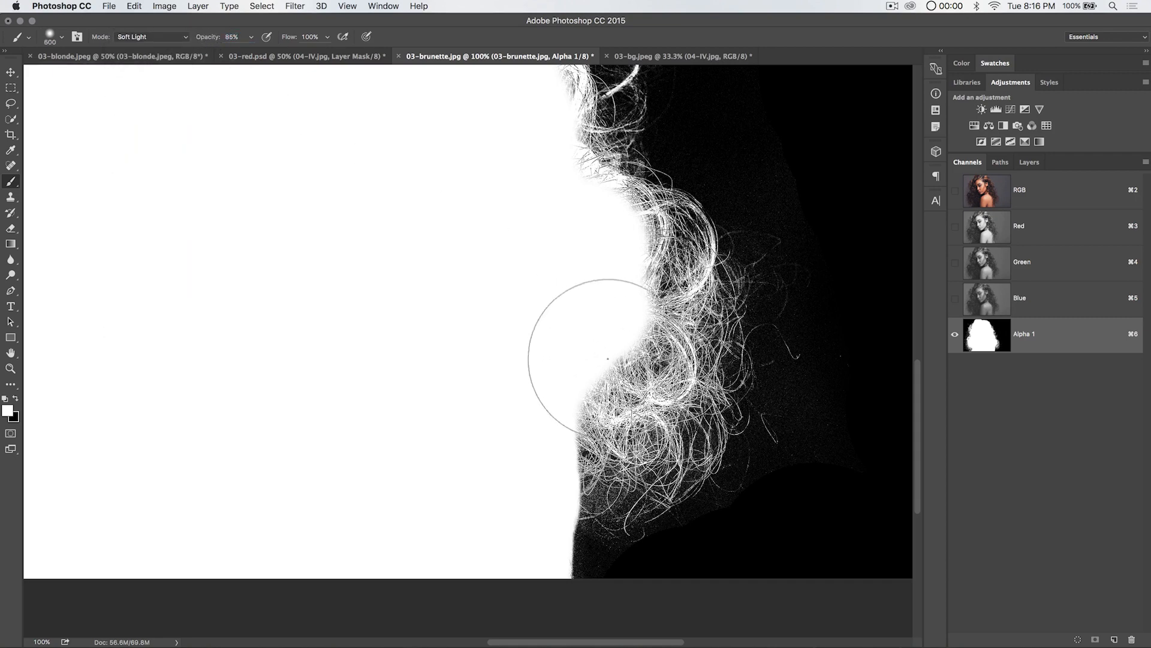
mouse_move(615, 384)
mouse_down()
mouse_move(604, 278)
mouse_move(602, 398)
mouse_move(696, 354)
mouse_move(668, 540)
mouse_move(642, 411)
mouse_move(676, 414)
mouse_up()
key(super+equal)
key(super+equal)
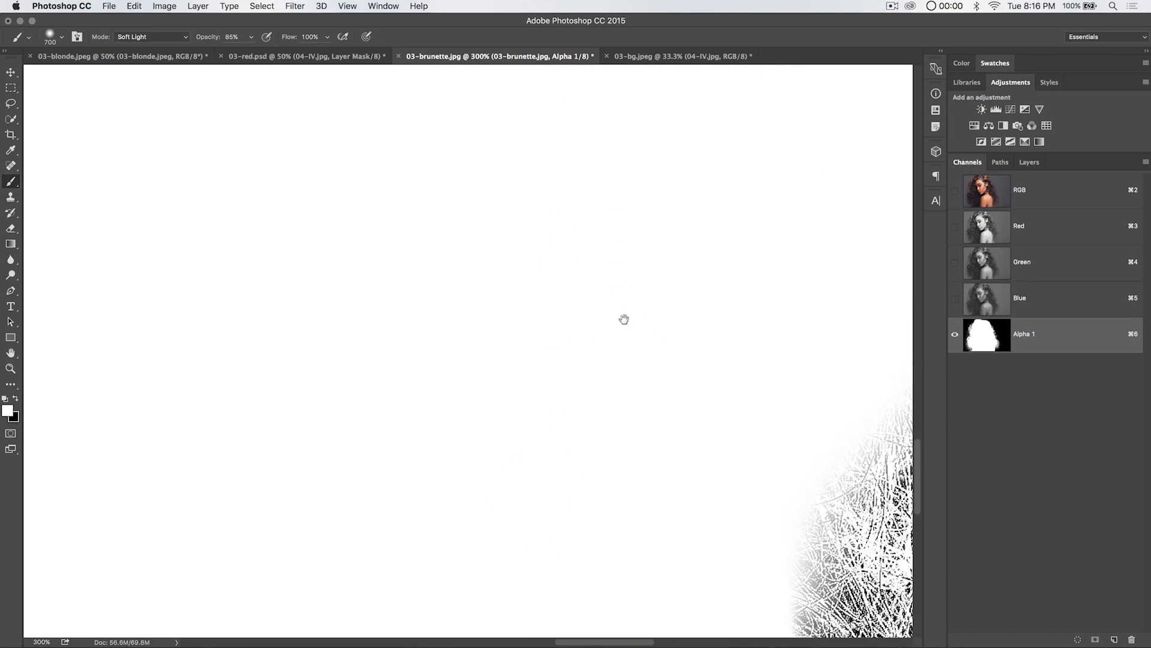
scroll(642, 336, down, 5)
scroll(642, 336, right, 5)
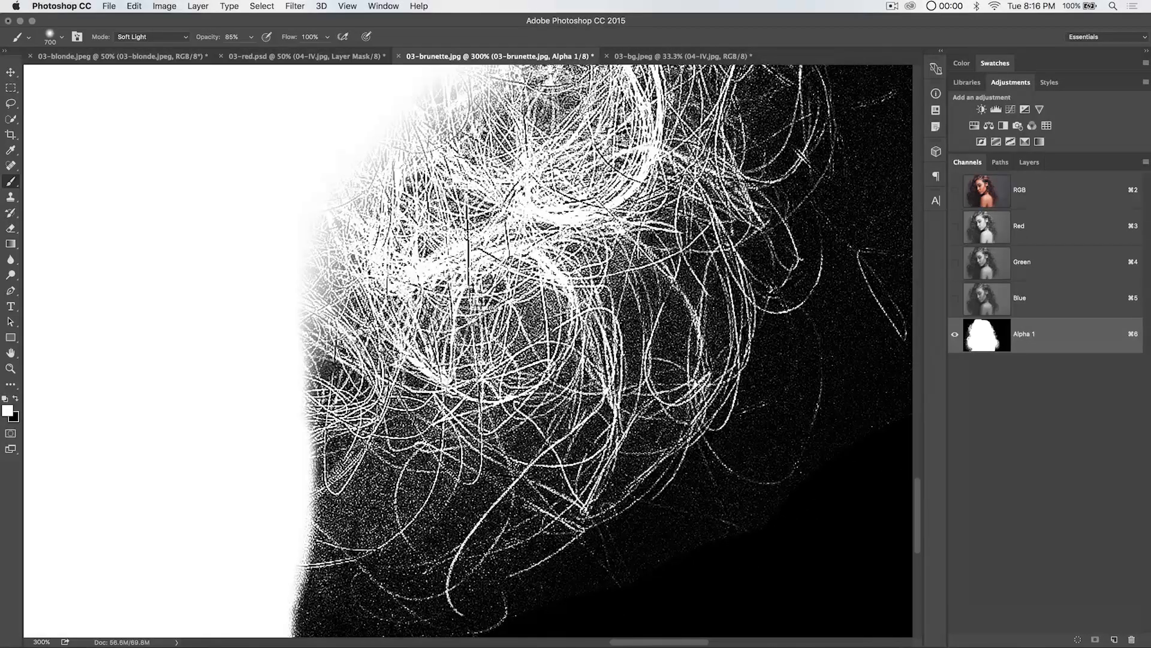
Step: Compare the Alpha 1 mask with the original photo along the lower right-hand curls and across the whole mask
key(v)
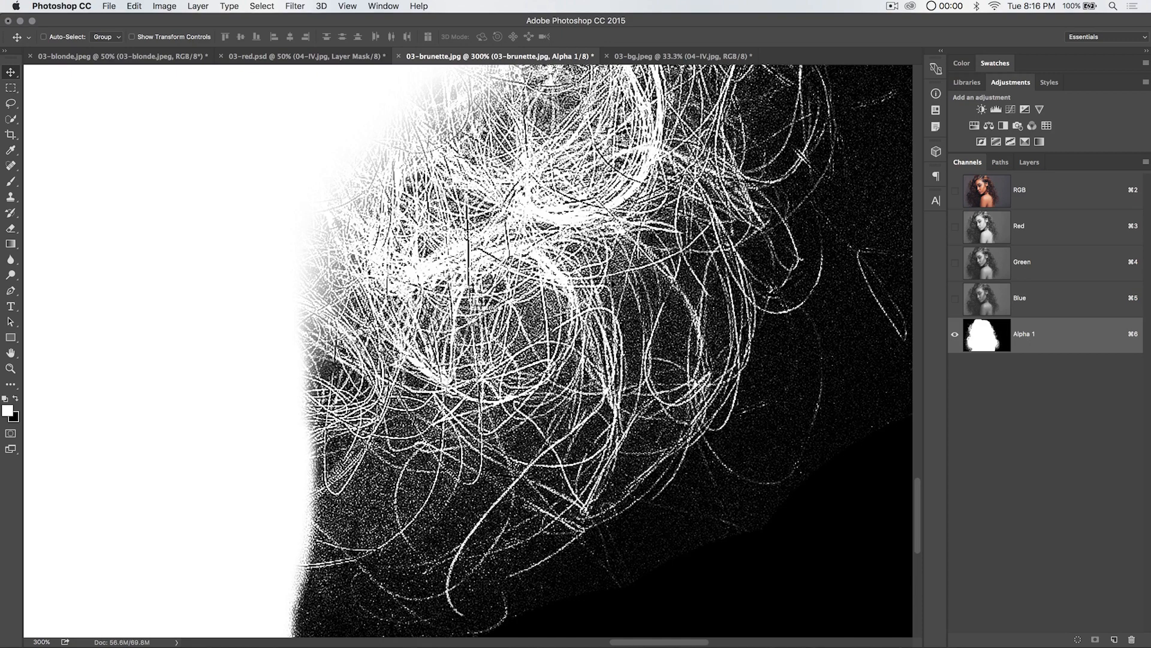
click(955, 191)
click(954, 335)
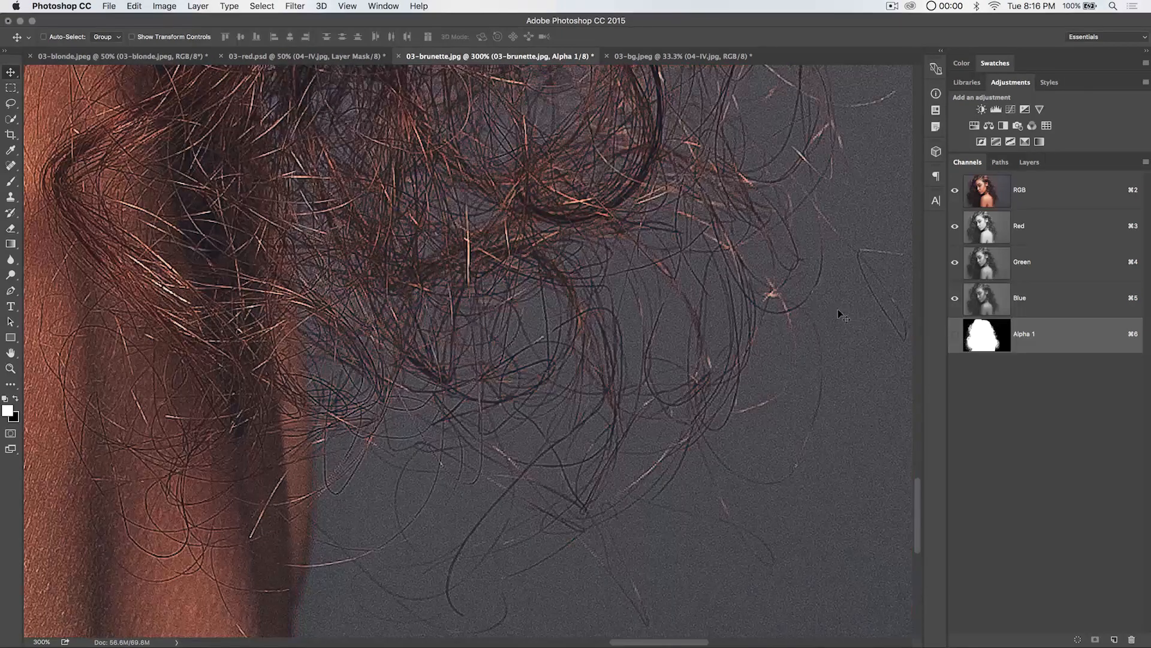
click(955, 333)
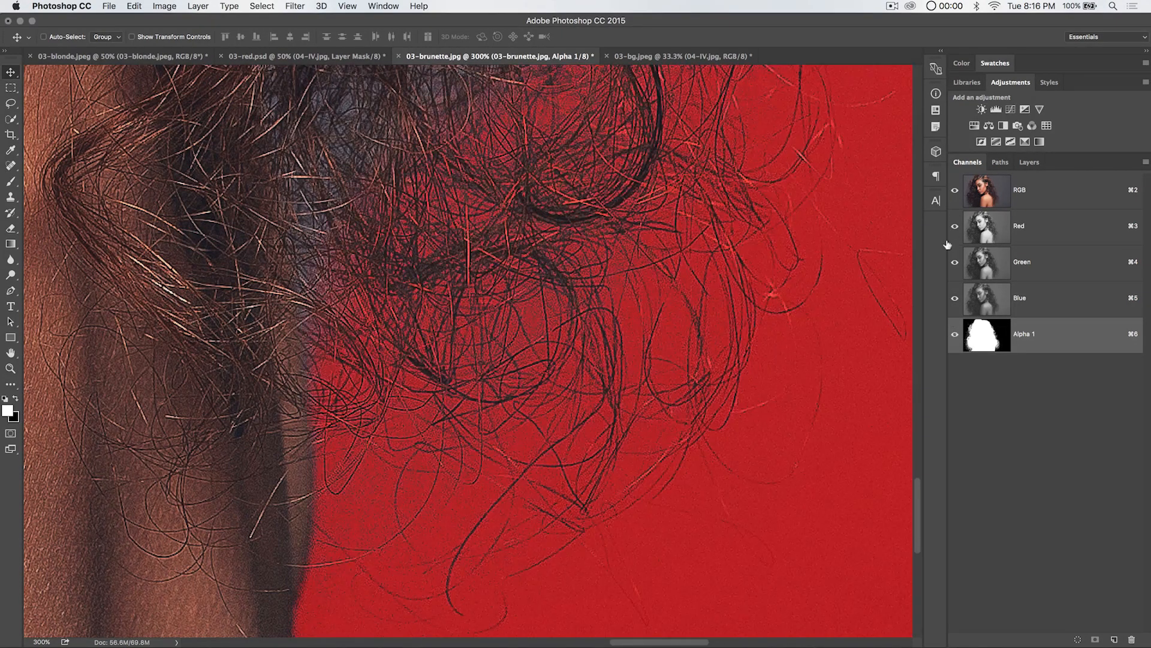
click(954, 189)
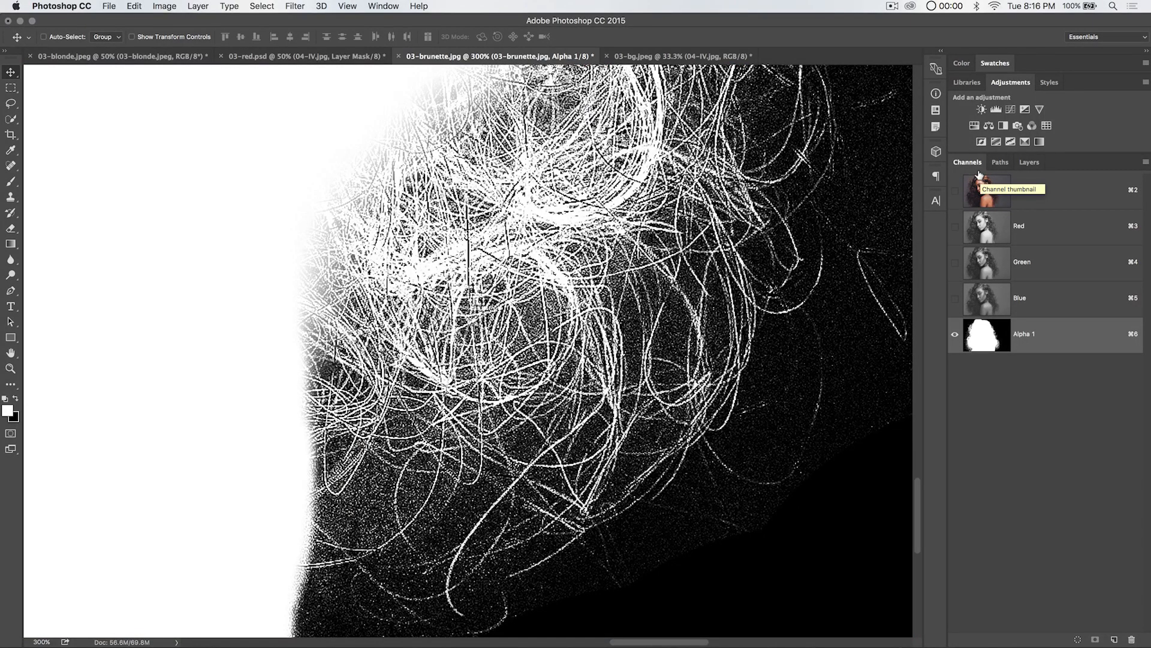
key(super+minus)
key(super+minus)
key(super+minus)
key(super+minus)
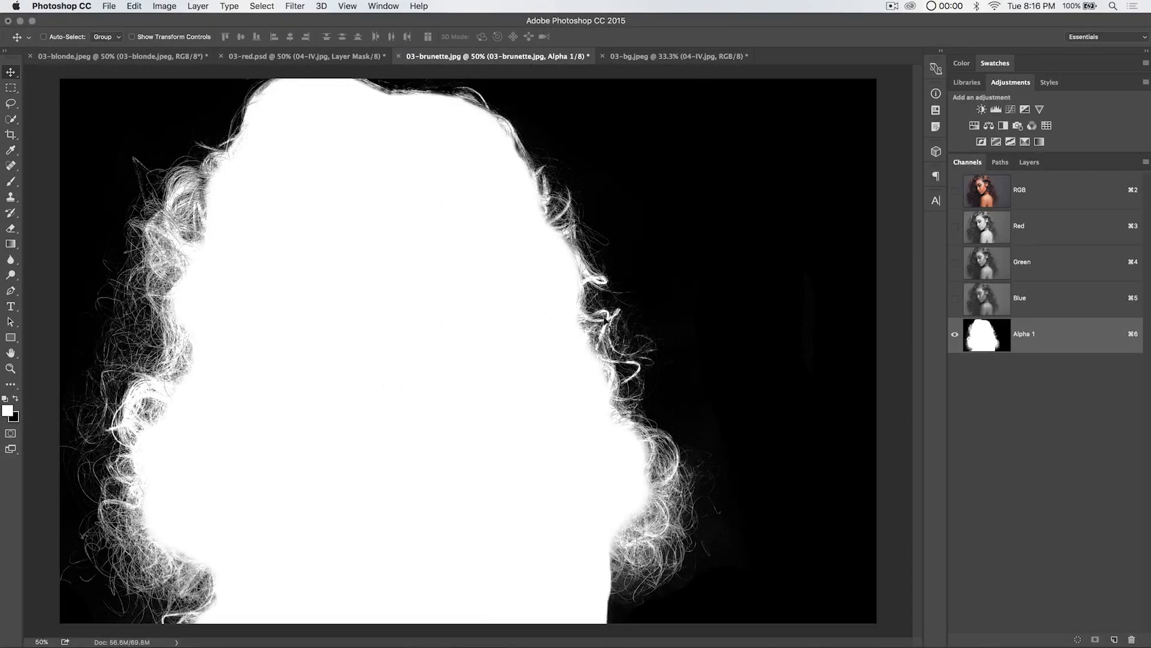
Step: Display the RGB image together with the Alpha 1 overlay, and load the mask as a selection and deselect it
click(957, 191)
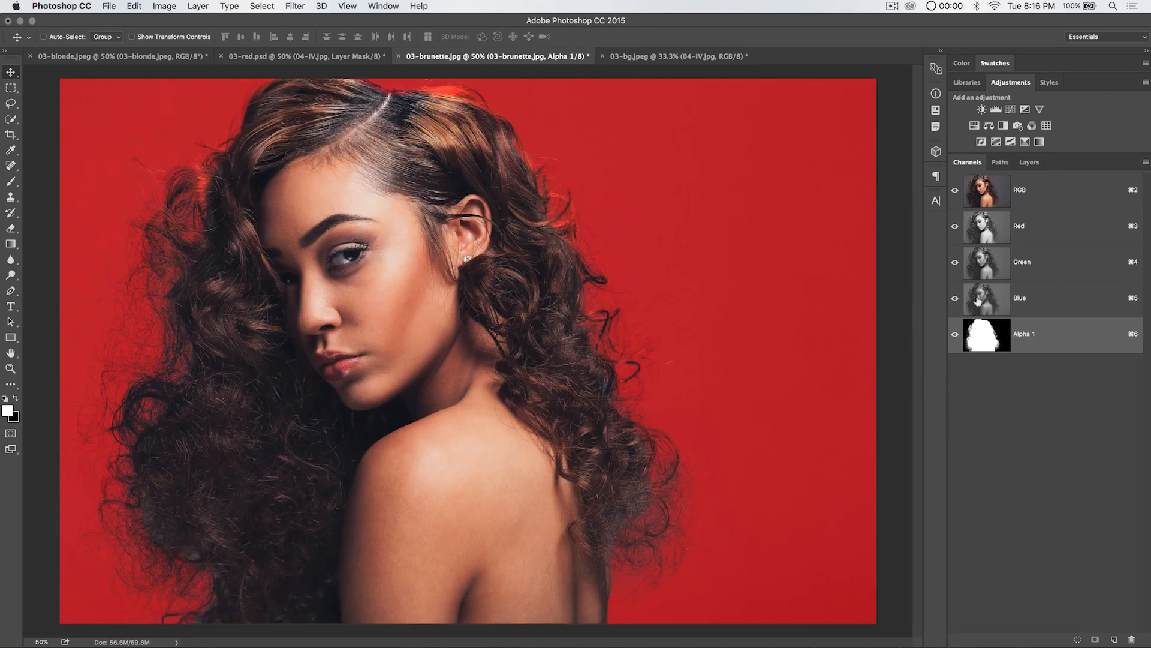
super+click(976, 339)
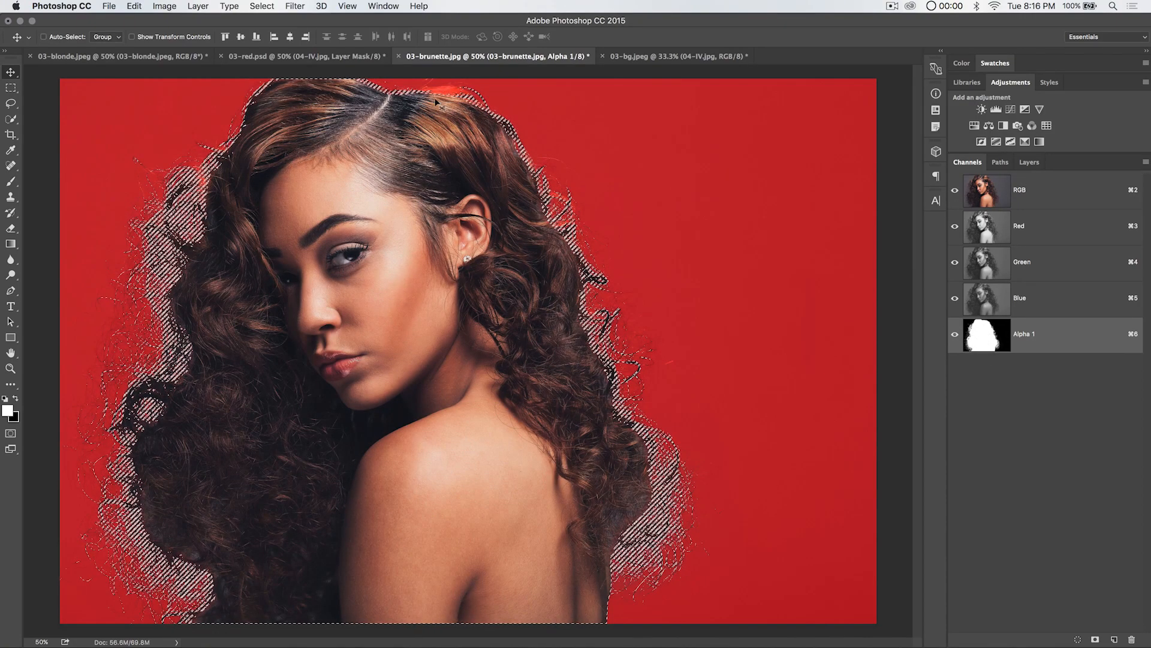
key(super+d)
key(z)
drag(452, 98, 552, 240)
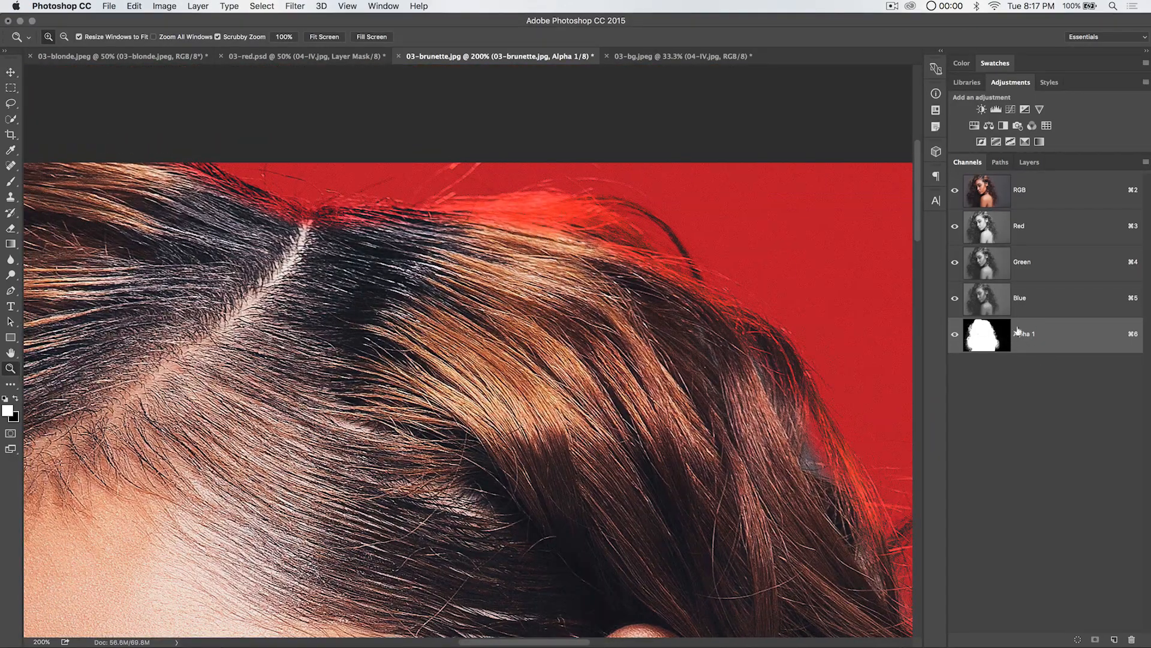
Step: Set the brush to Normal mode at 100% opacity
click(11, 181)
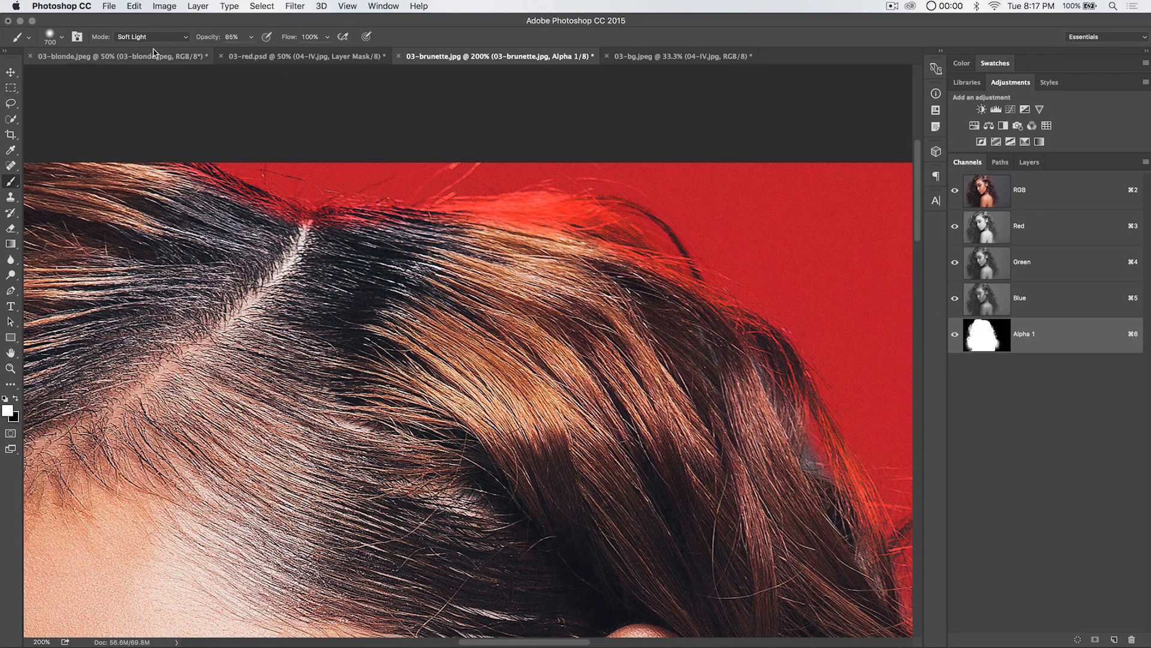
click(149, 36)
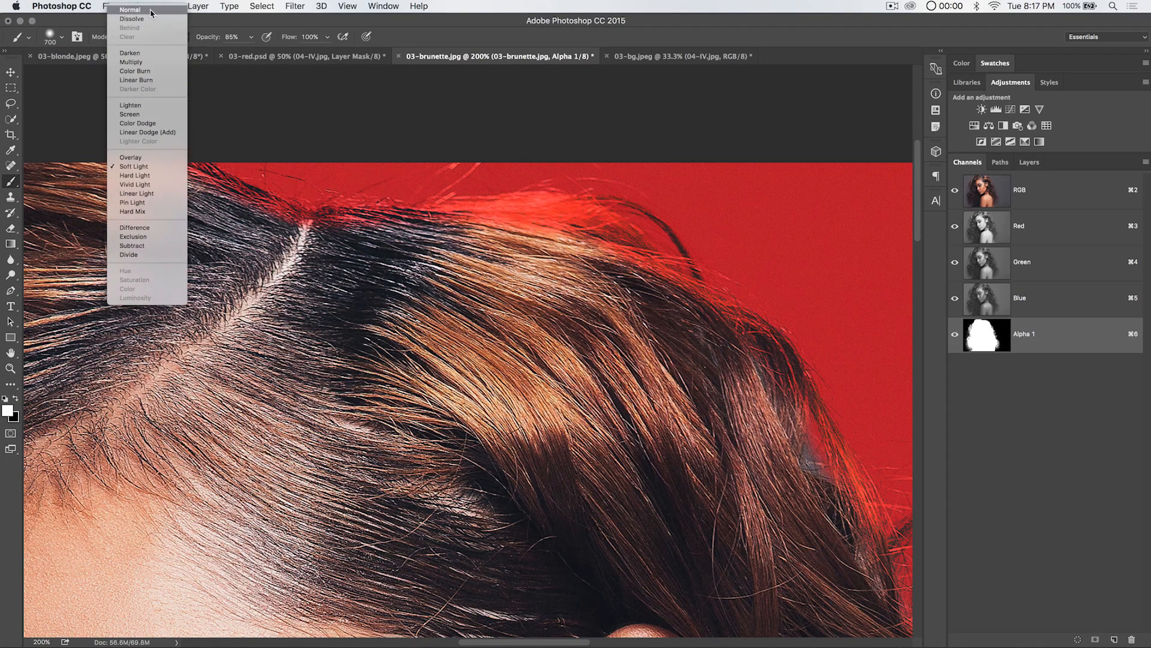
click(156, 10)
key(0)
Step: Paint white over the red-tinted hair along the crown with a 76 px brush, and use a 10 px brush for the fine edge
right_click(447, 336)
key(Escape)
right_click(551, 339)
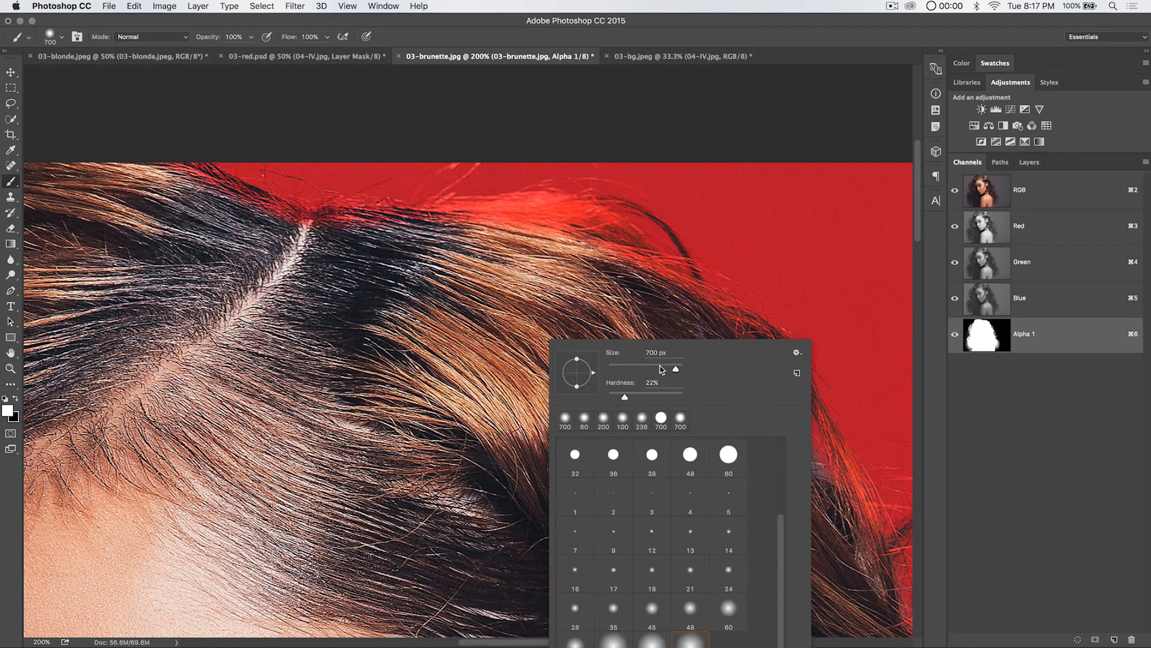
drag(646, 370, 650, 370)
key(Return)
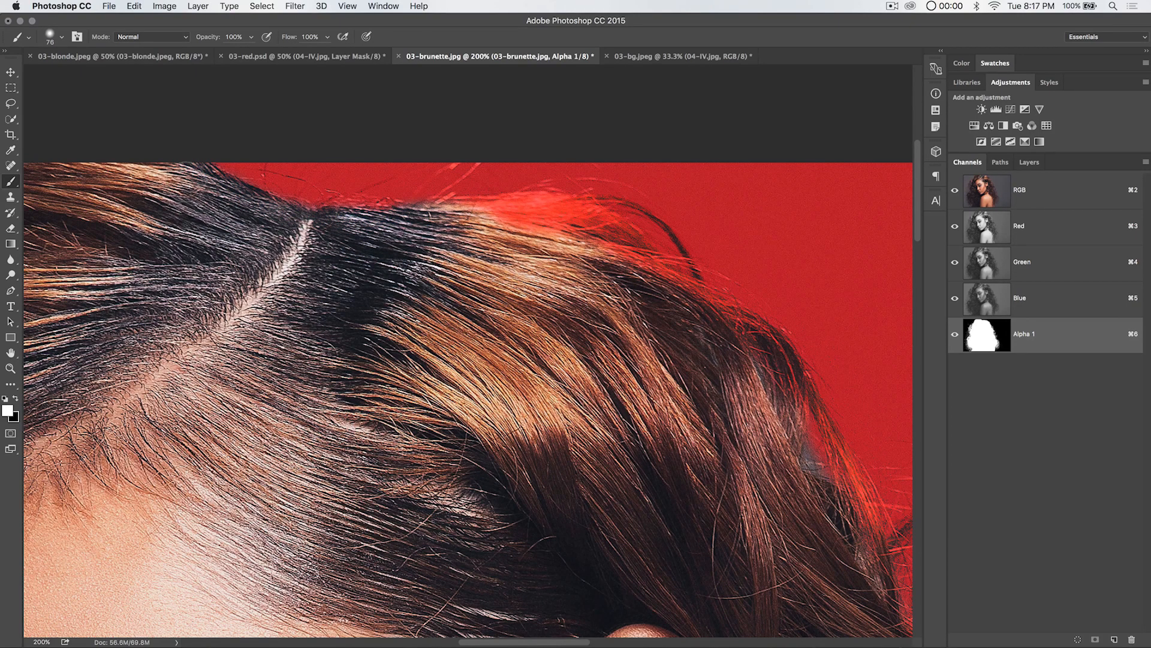
mouse_move(373, 251)
mouse_down()
mouse_move(494, 213)
mouse_move(564, 210)
mouse_move(762, 367)
mouse_up()
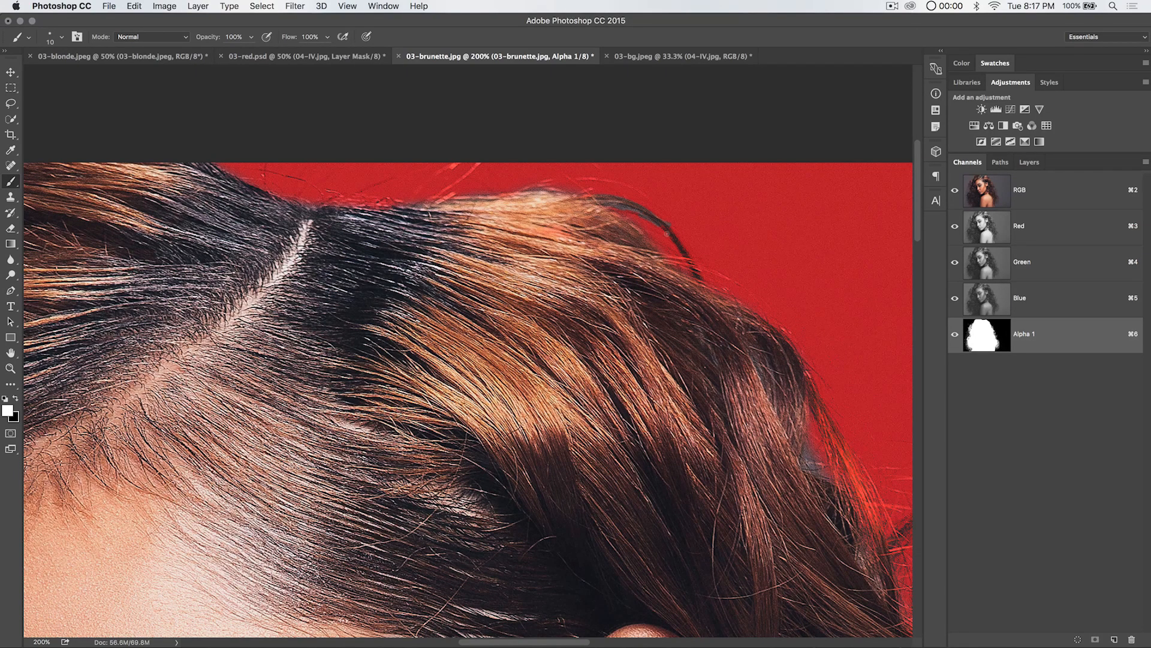
Step: Compare the mask with the photo along the hair edge above the ear and paint the small background gap there black
scroll(707, 342, down, 10)
scroll(707, 341, right, 6)
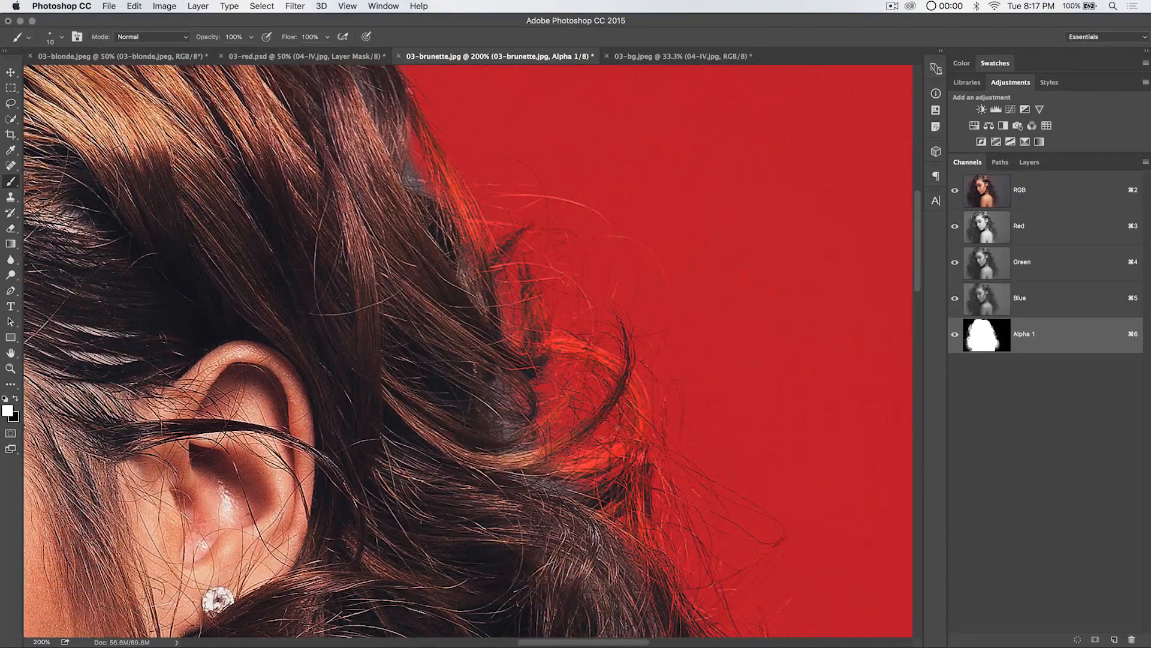
click(954, 333)
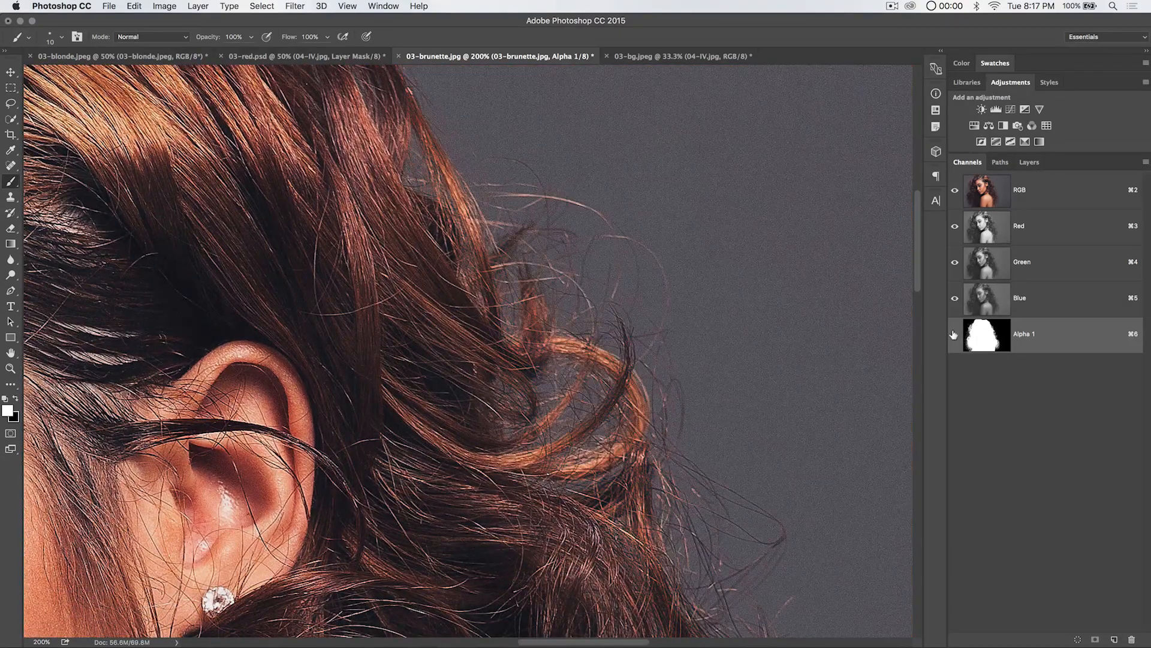
click(954, 333)
click(954, 190)
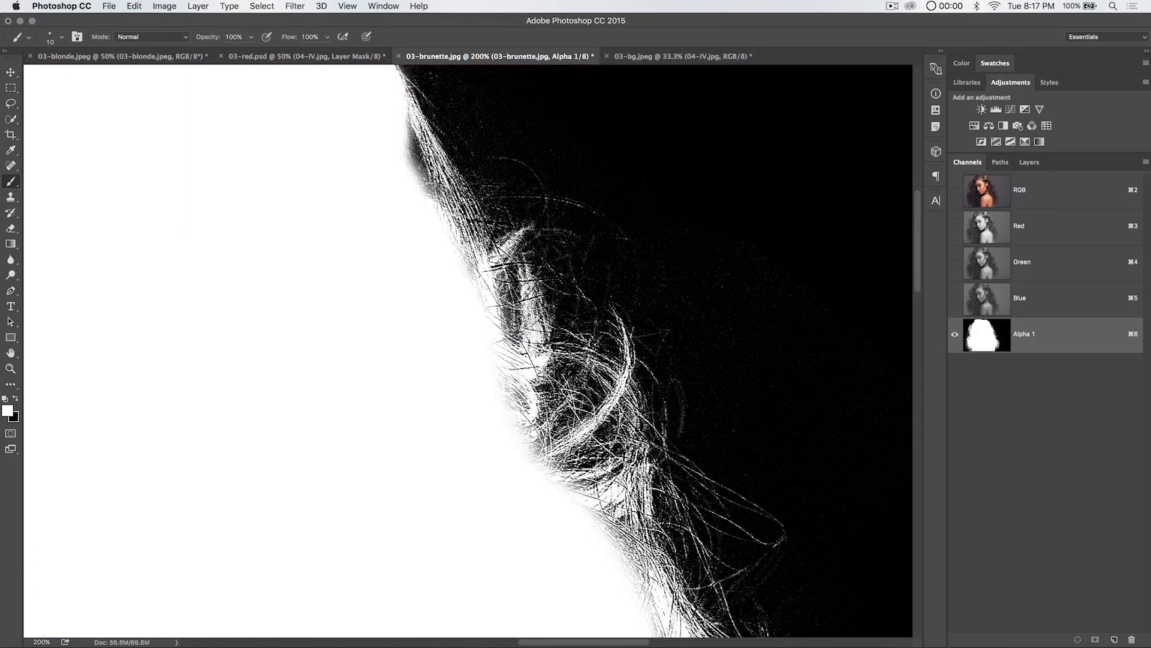
click(955, 190)
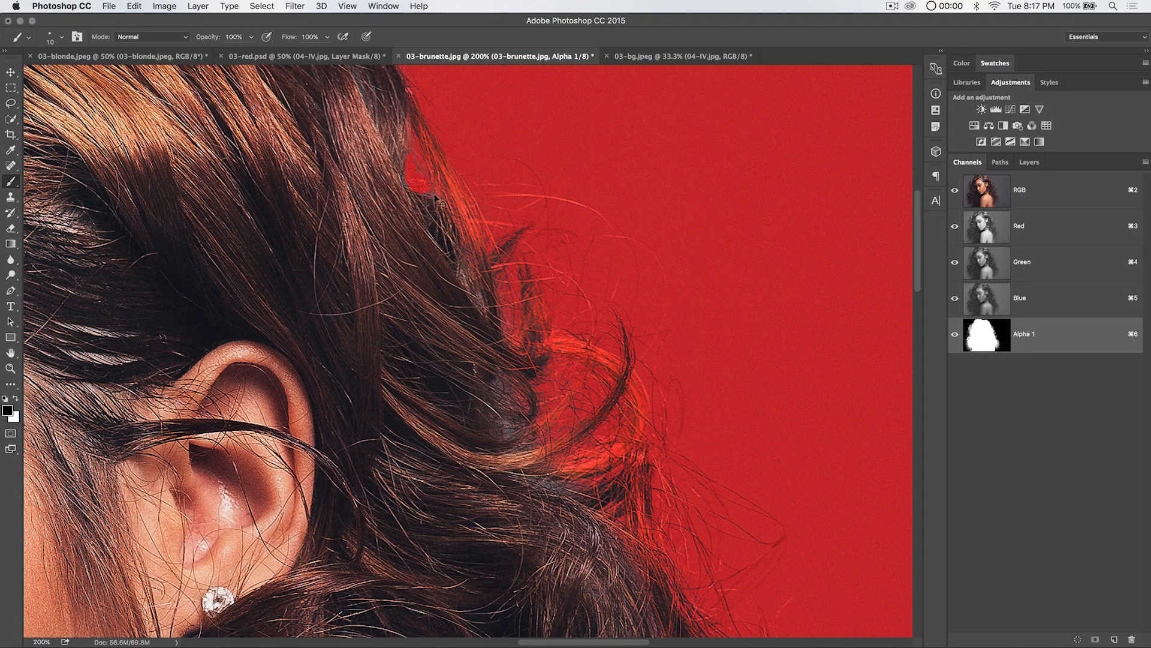
Step: Load Alpha 1 as a selection and make the RGB composite channel active
drag(608, 454, 591, 120)
drag(658, 396, 544, 165)
drag(611, 349, 525, 206)
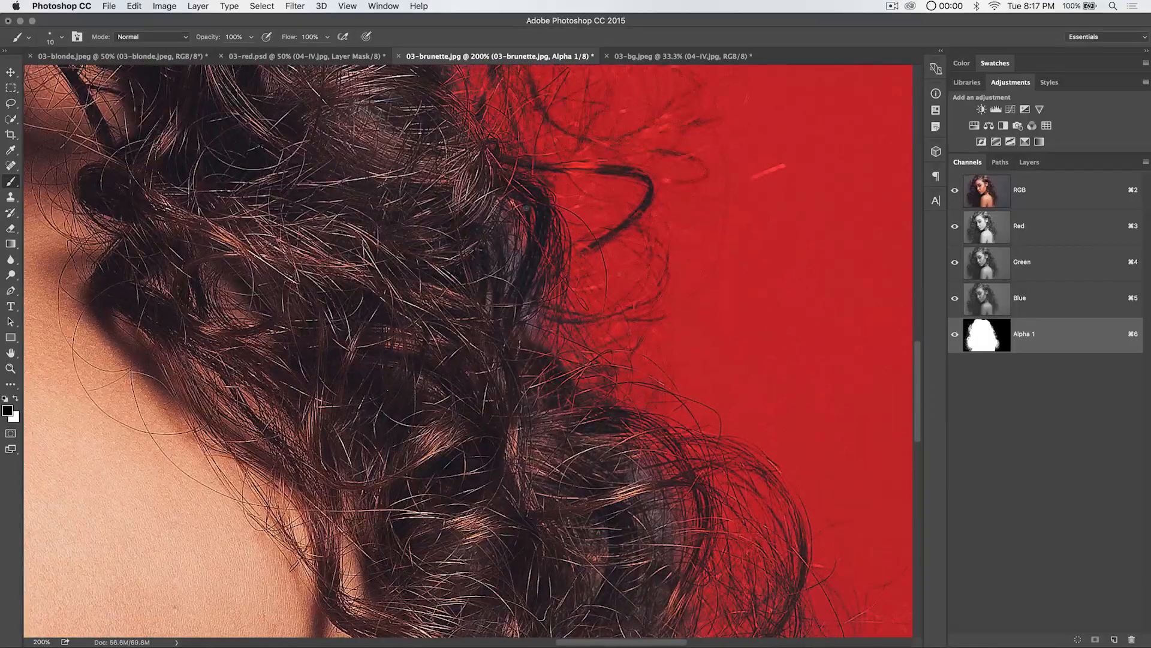
key(super+minus)
key(super+minus)
key(super+minus)
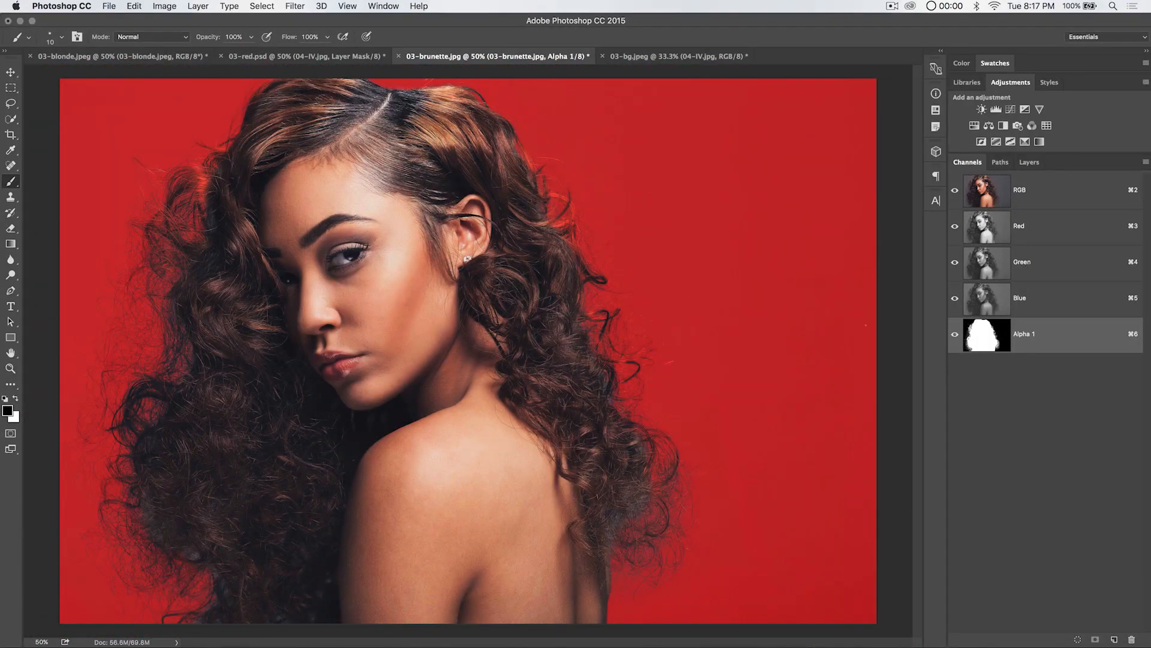
super+click(978, 334)
click(1036, 180)
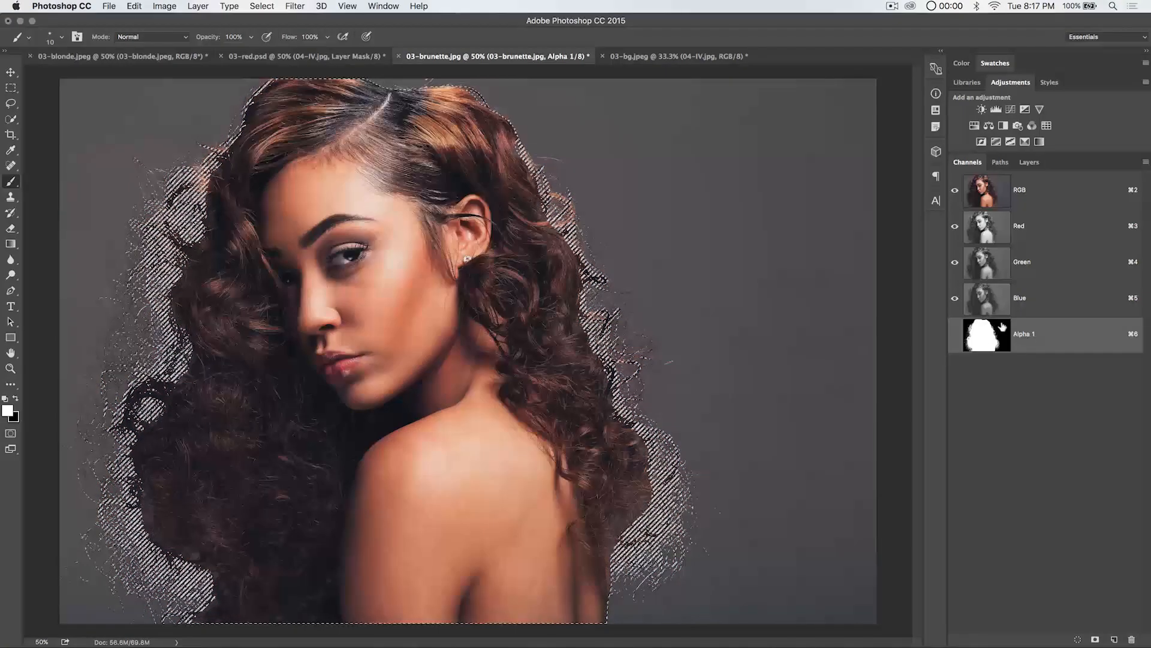
Step: Add a layer mask to the 03-brunette.jpg layer that reveals the selection
click(1030, 163)
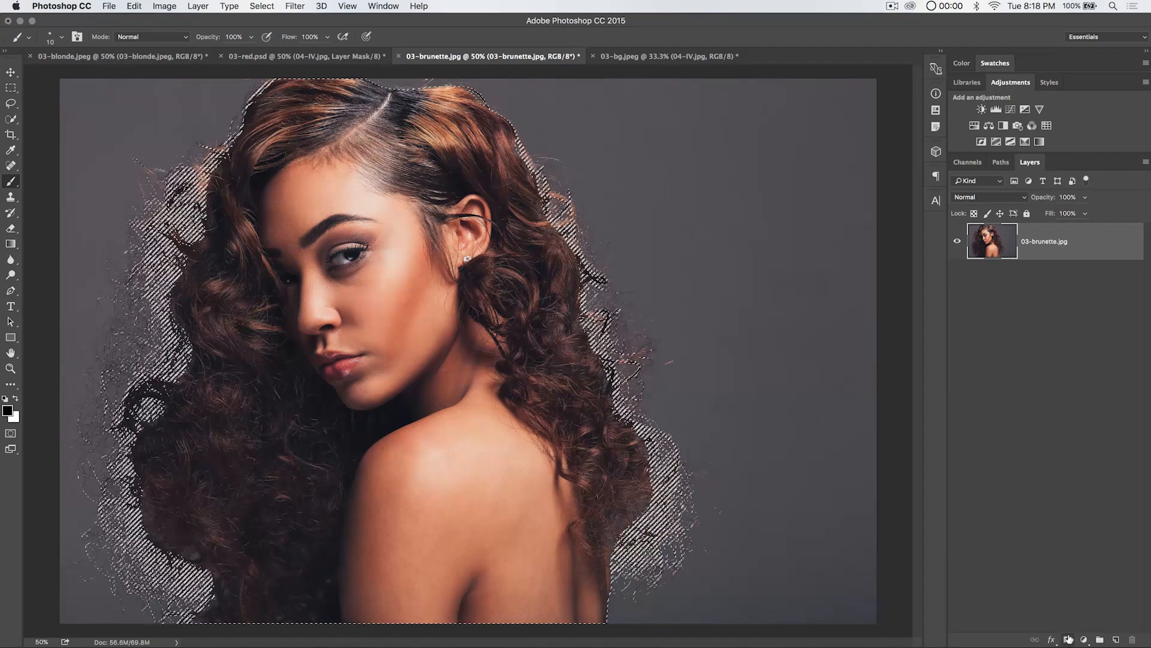
click(197, 7)
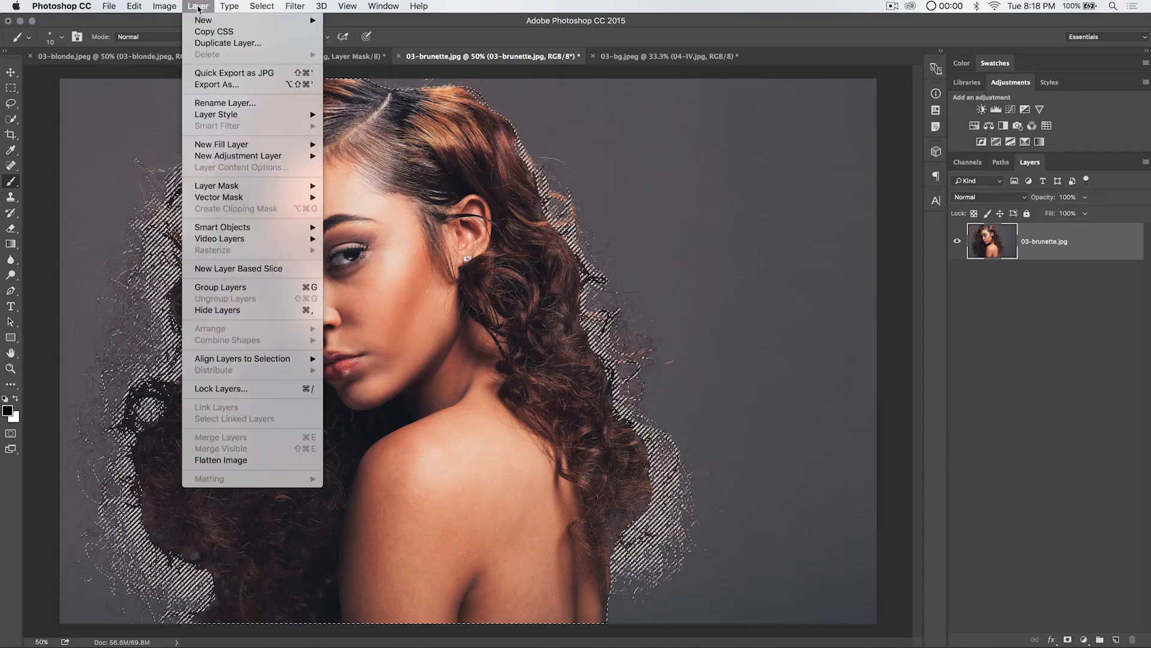
mouse_move(278, 189)
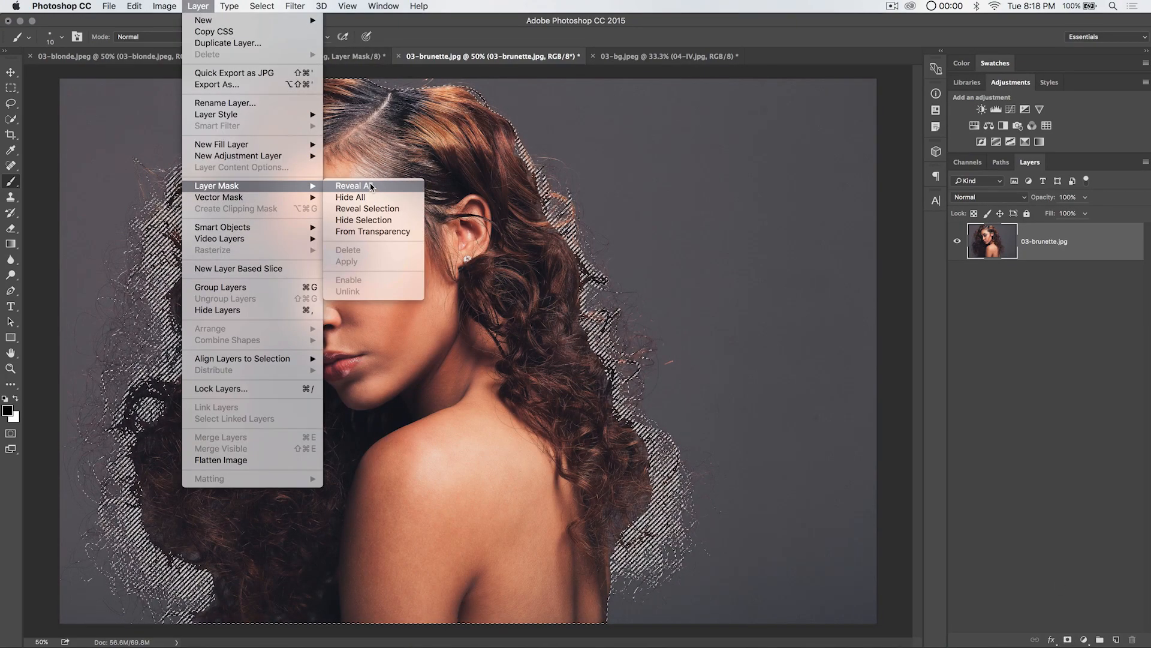
click(368, 209)
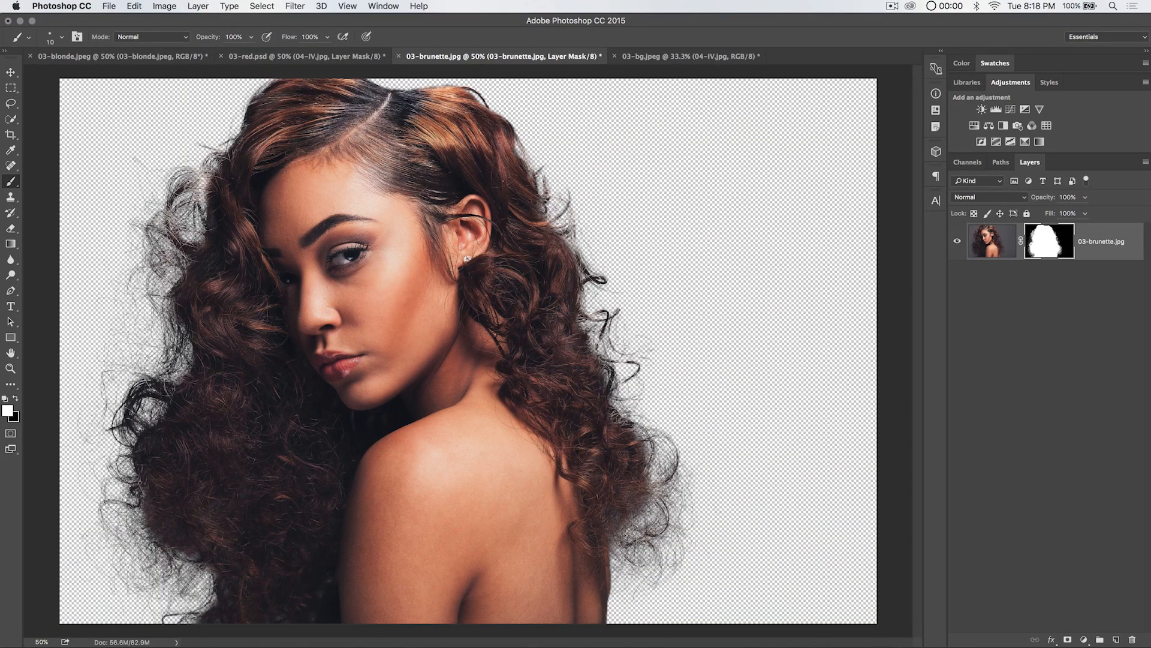
Step: Move the masked brunette layer into the 03-bg.jpeg document, centred over the lake background
click(728, 56)
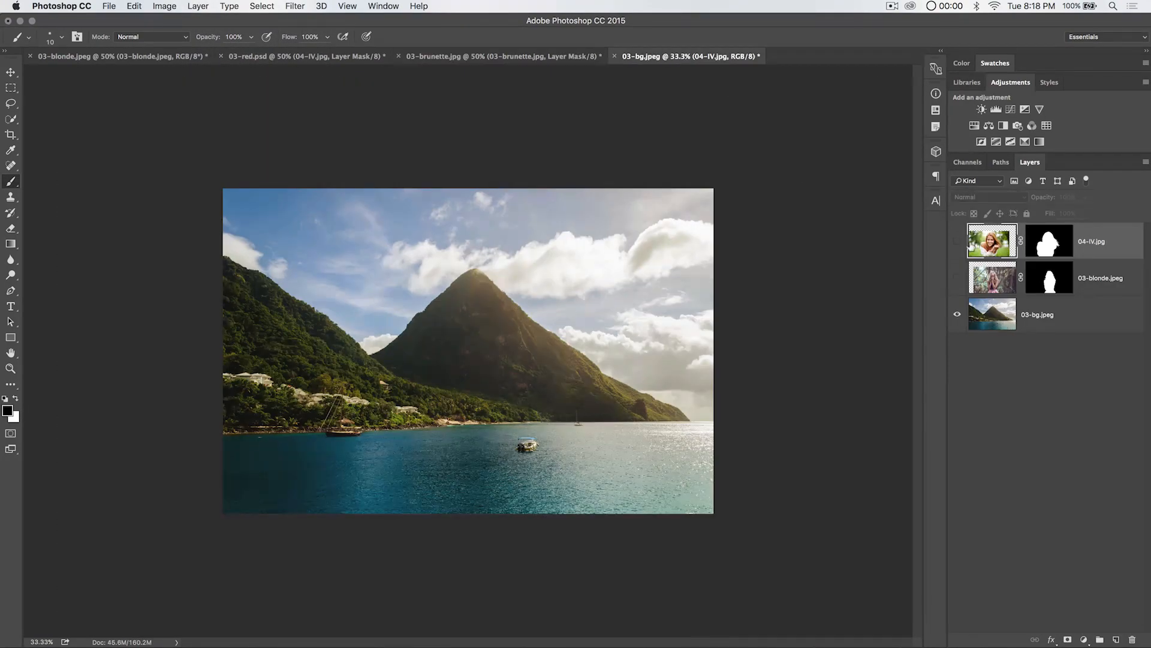
click(502, 60)
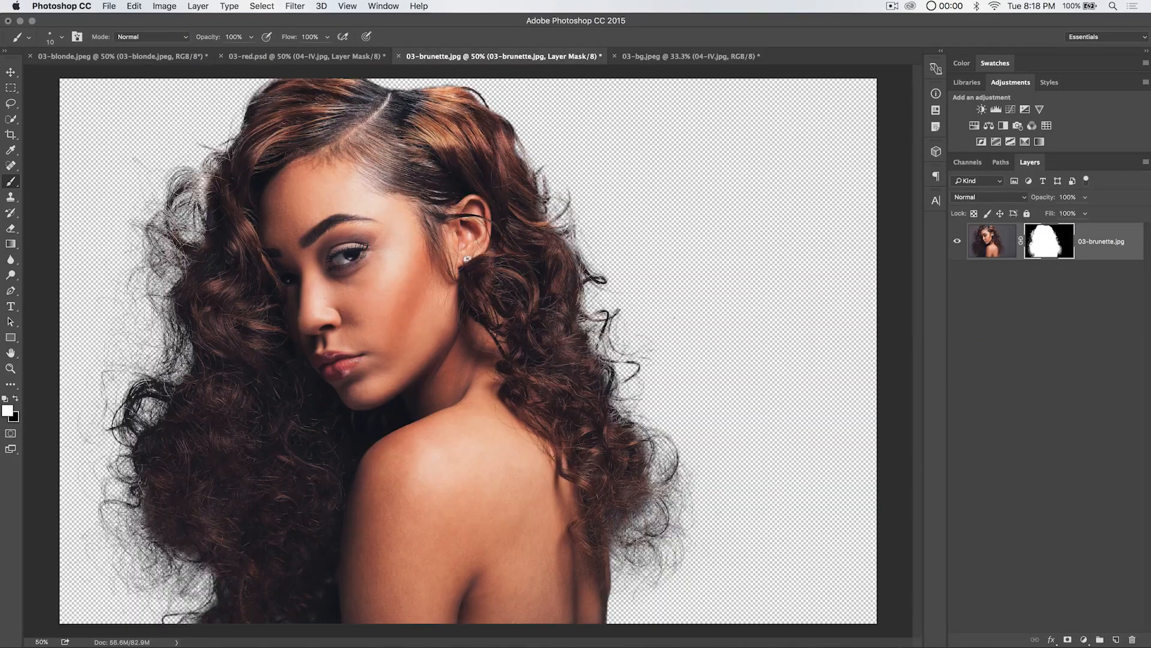
key(v)
drag(629, 169, 477, 257)
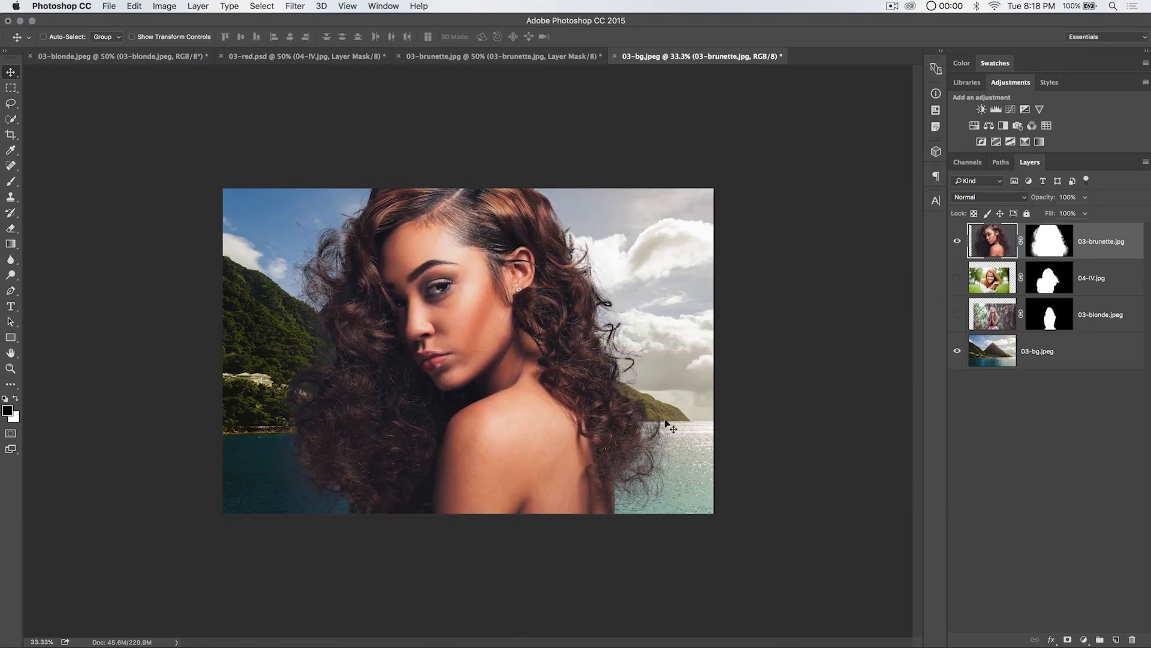
Step: Target the brunette's layer mask in the composite and set the brush to Soft Light mode at 55% opacity
key(super+equal)
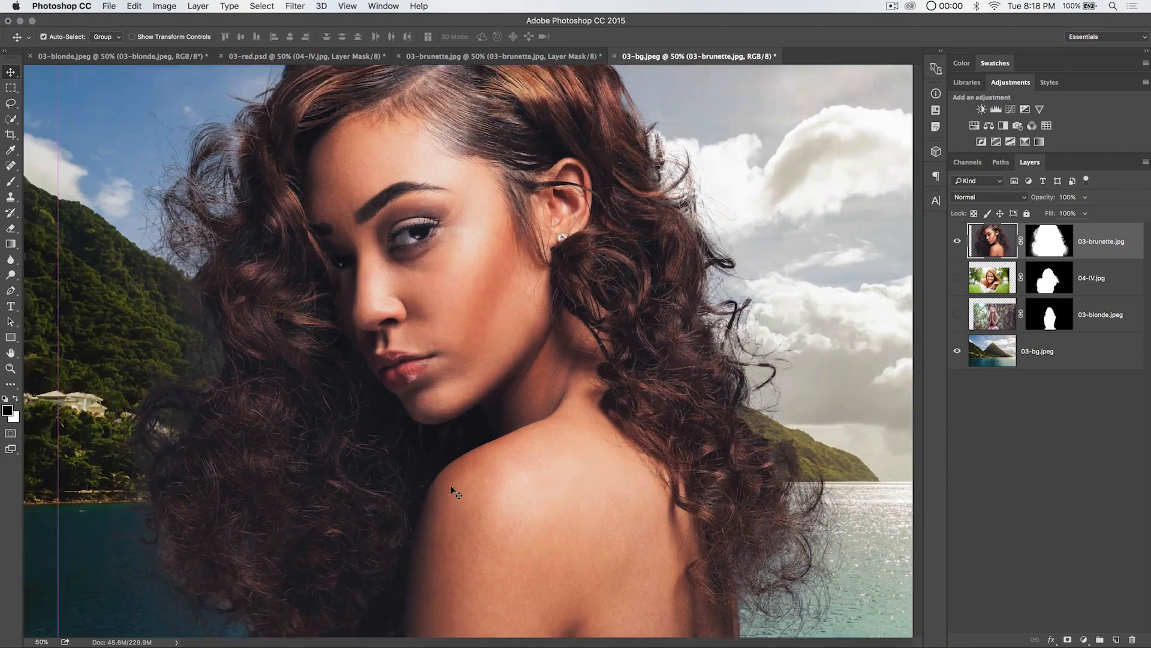
key(super+equal)
drag(246, 420, 439, 243)
scroll(327, 300, up, 5)
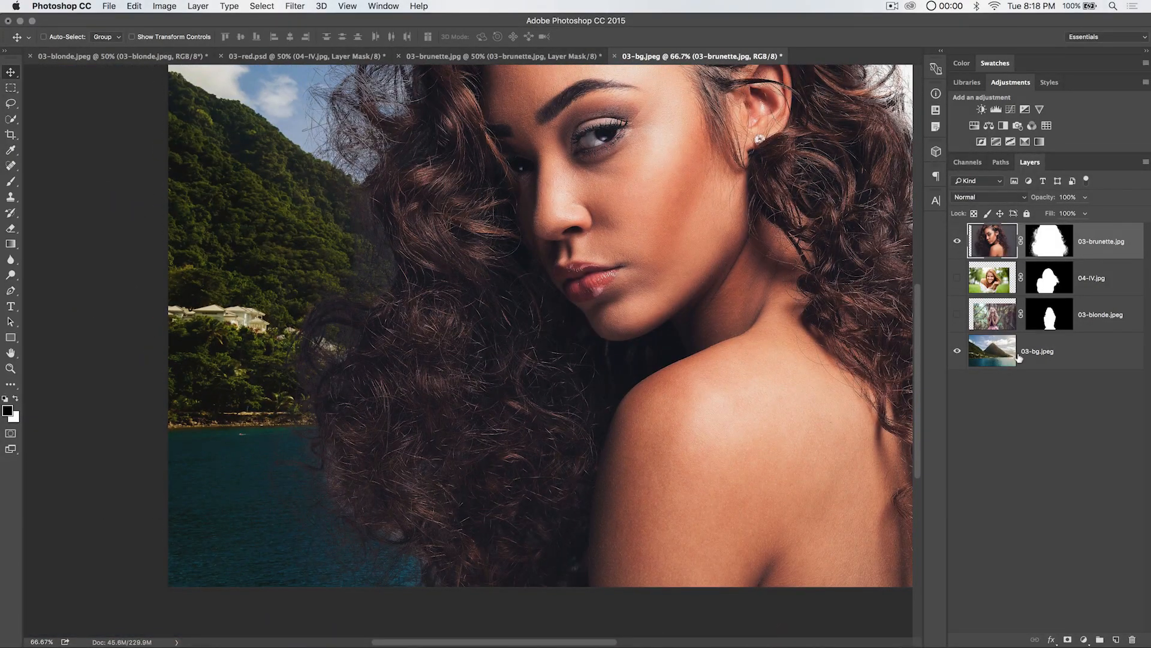
click(1055, 234)
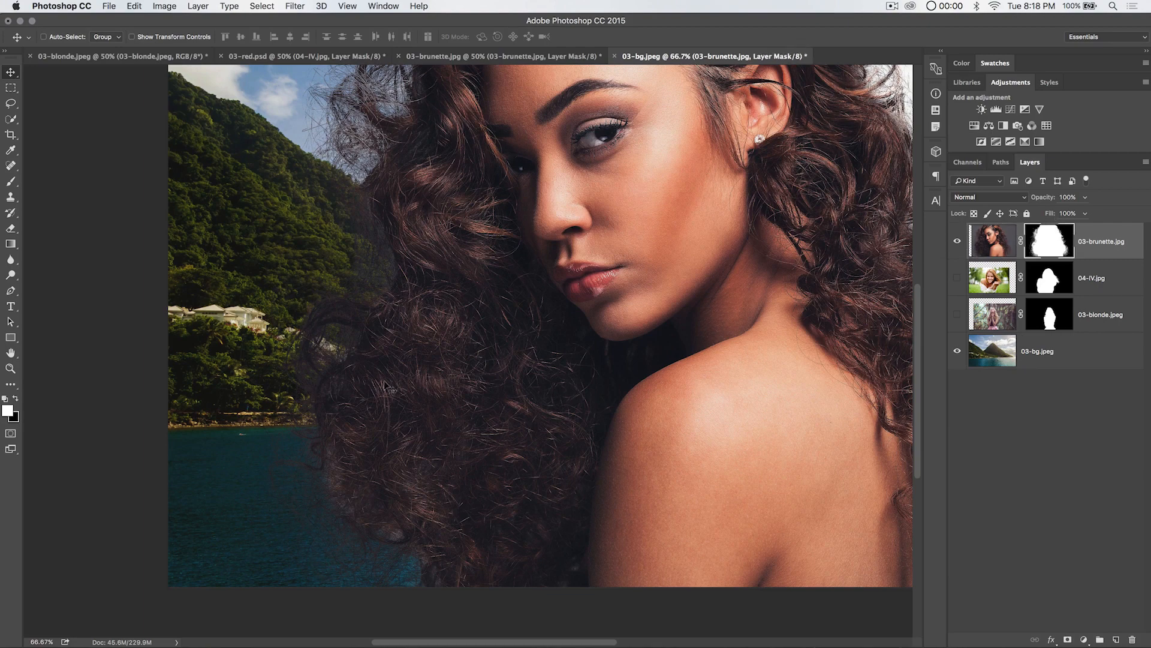
key(b)
click(137, 37)
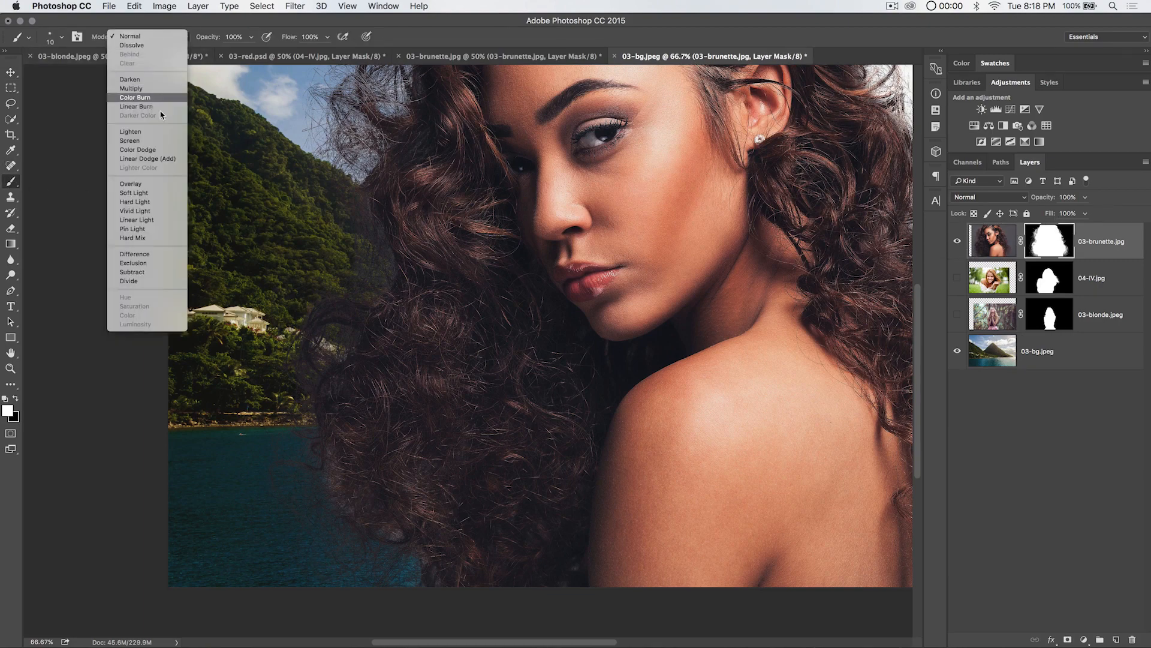
click(134, 193)
drag(216, 38, 198, 38)
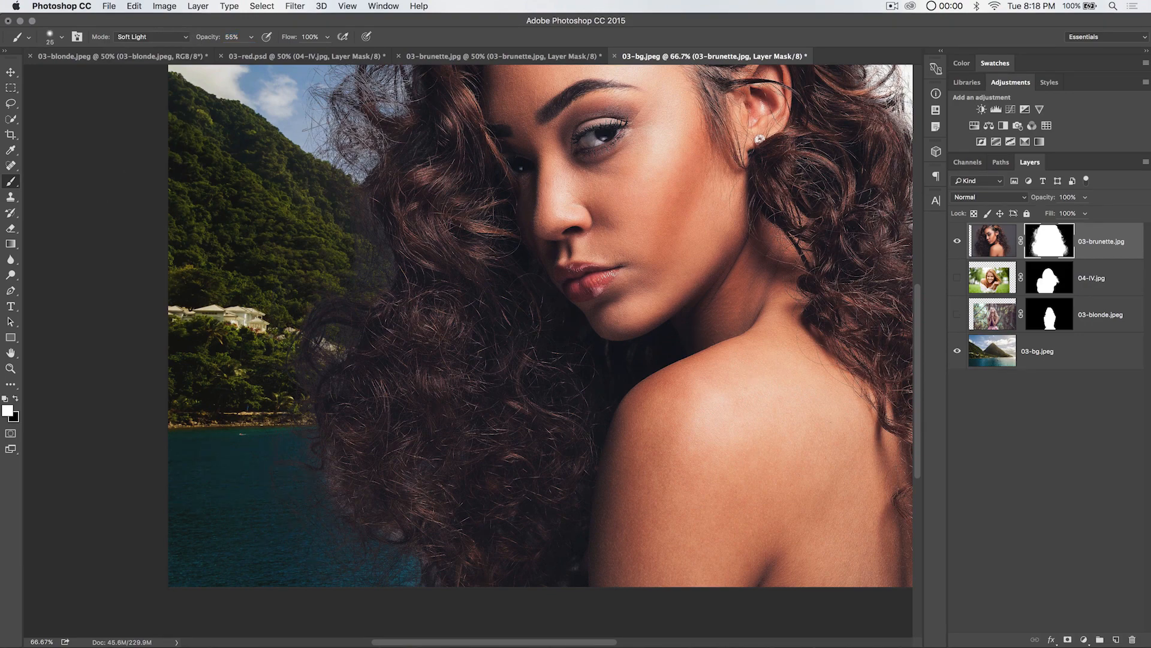
Step: Enlarge the brush to 900 px and paint black on the mask over the dark haze around the left-hand curls
key(bracketright)
key(bracketright)
right_click(255, 306)
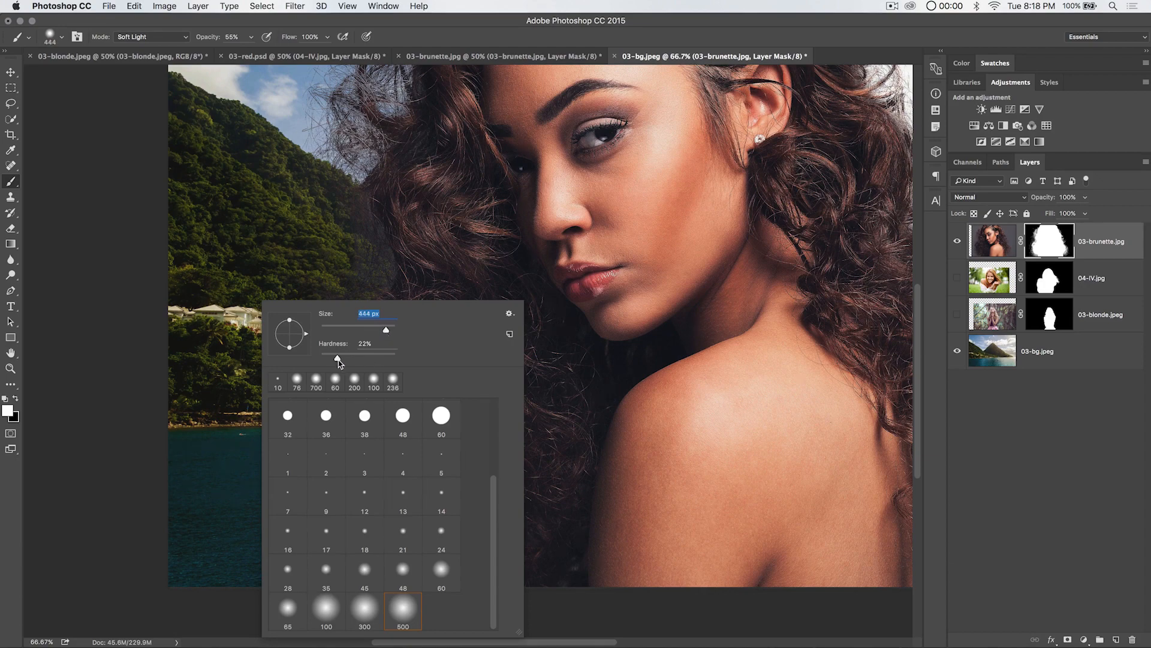
click(83, 334)
key(x)
key(bracketright)
key(bracketright)
key(bracketright)
key(bracketright)
key(bracketright)
mouse_move(370, 258)
mouse_down()
mouse_move(352, 208)
mouse_move(298, 309)
mouse_move(289, 356)
mouse_move(327, 343)
mouse_move(340, 287)
mouse_up()
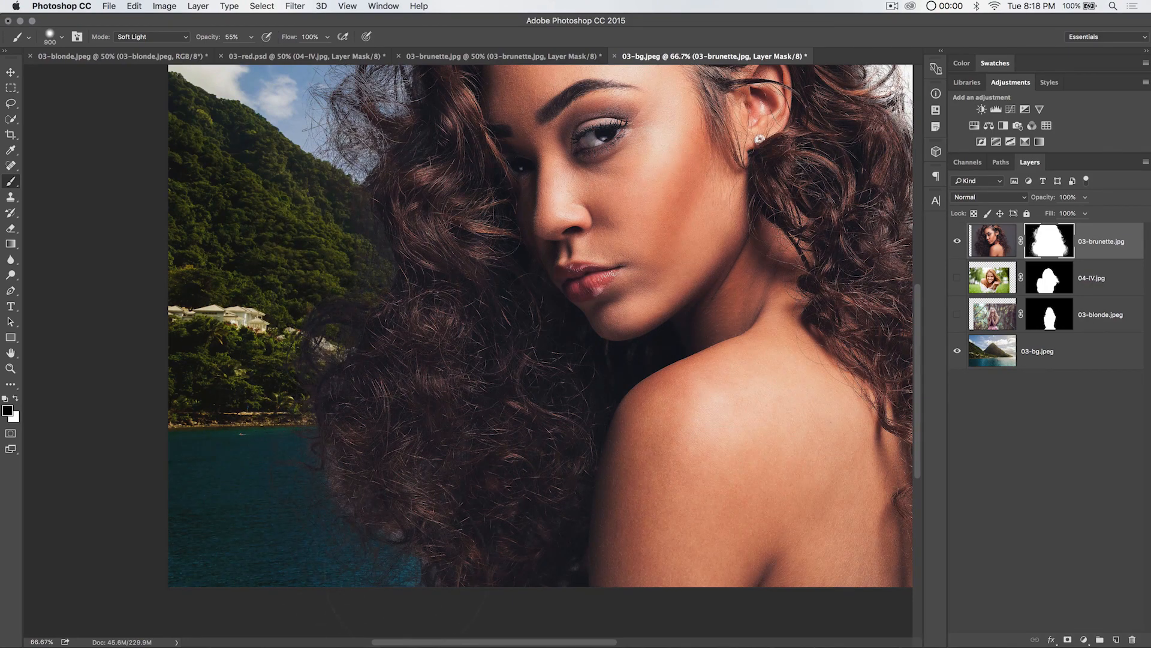
drag(664, 228, 288, 206)
drag(643, 561, 660, 340)
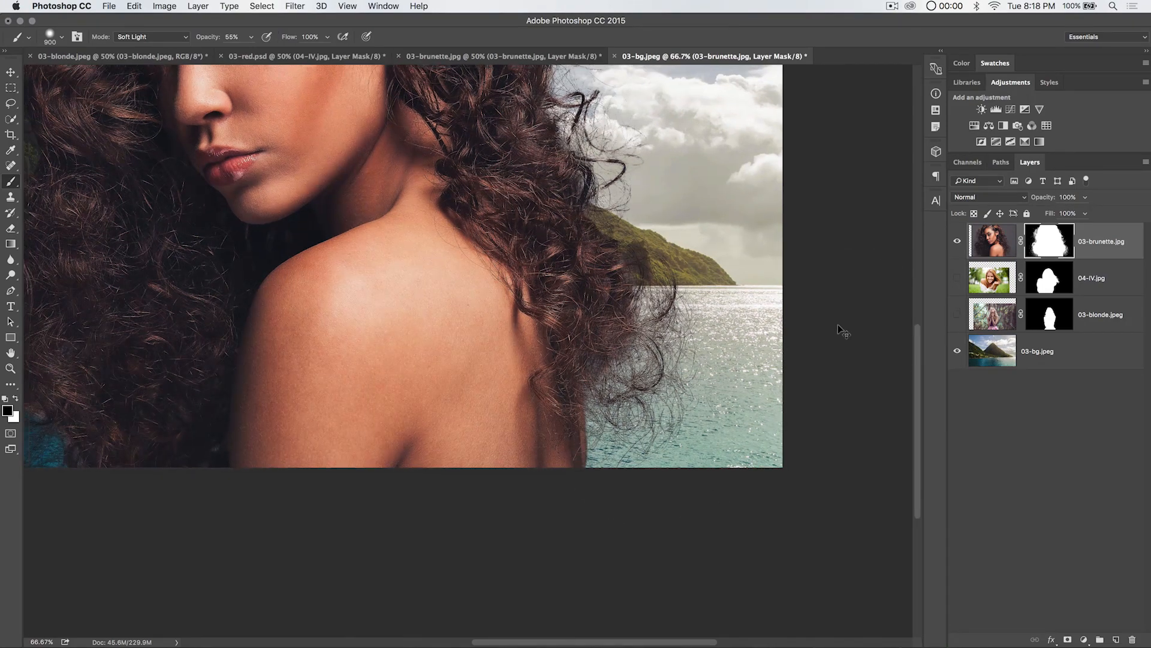
Step: Review the finished cutouts over the lake background by showing the 03-blonde.jpeg, 04-IV.jpg and 03-brunette.jpg layers one at a time
key(super+minus)
key(super+minus)
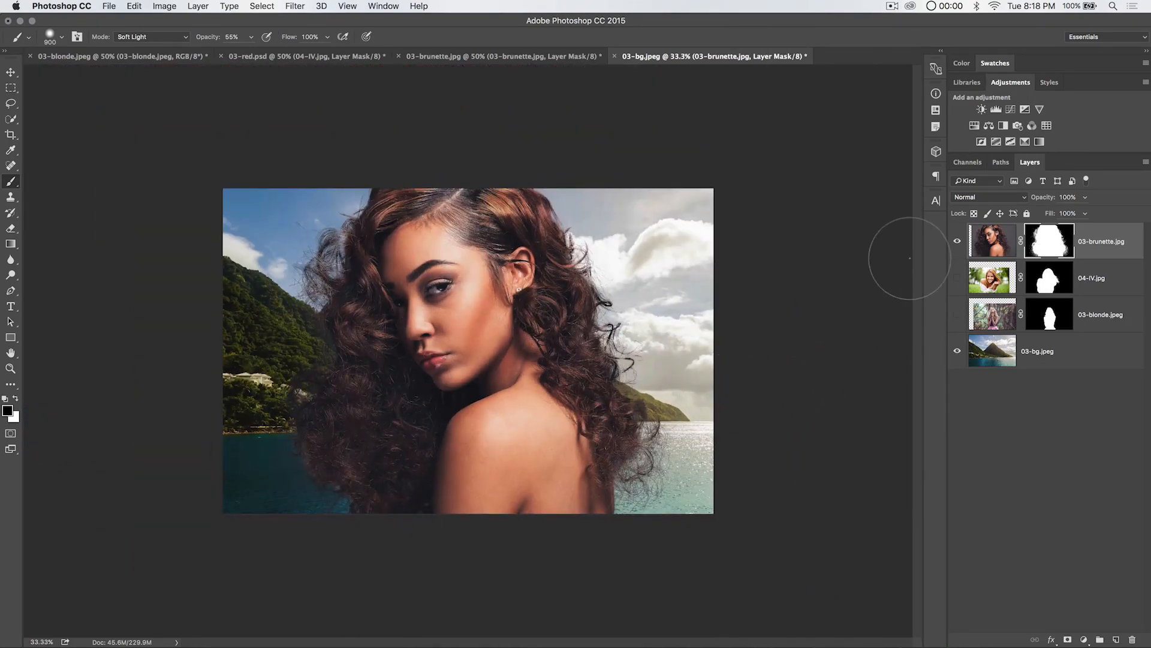
key(v)
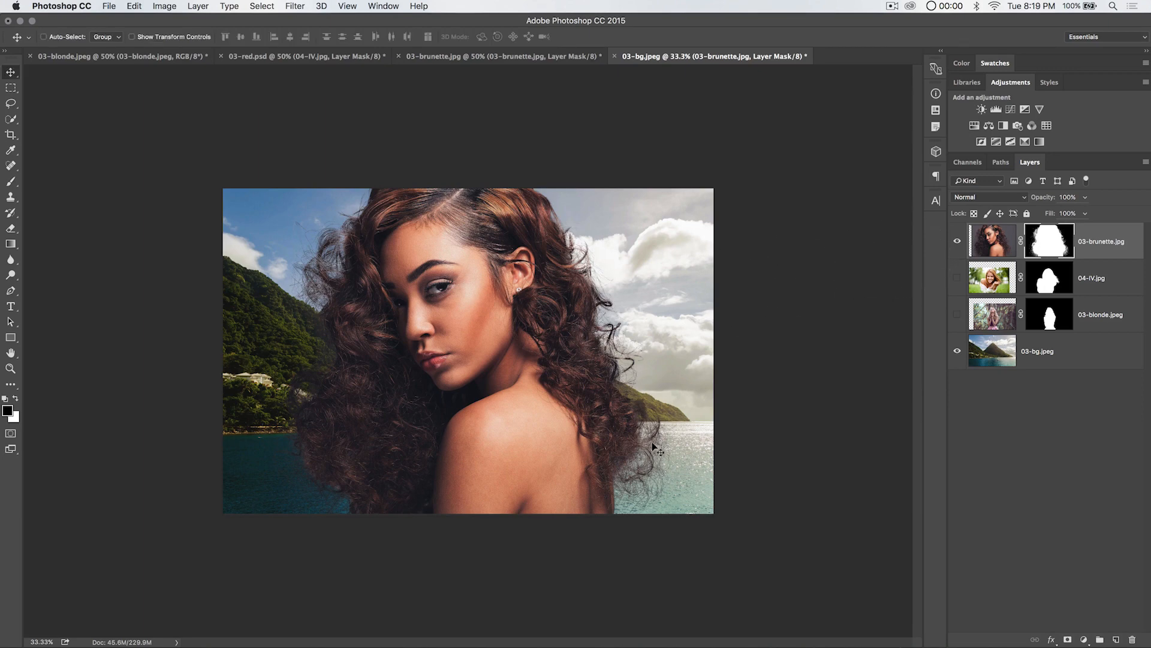
click(957, 241)
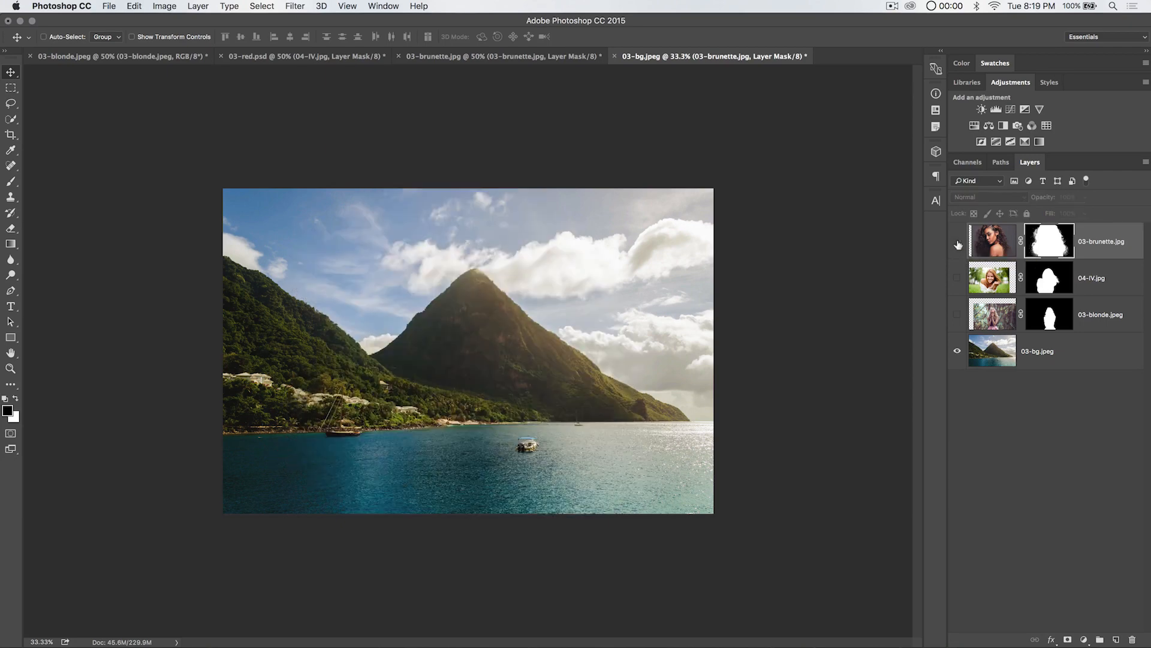
click(957, 314)
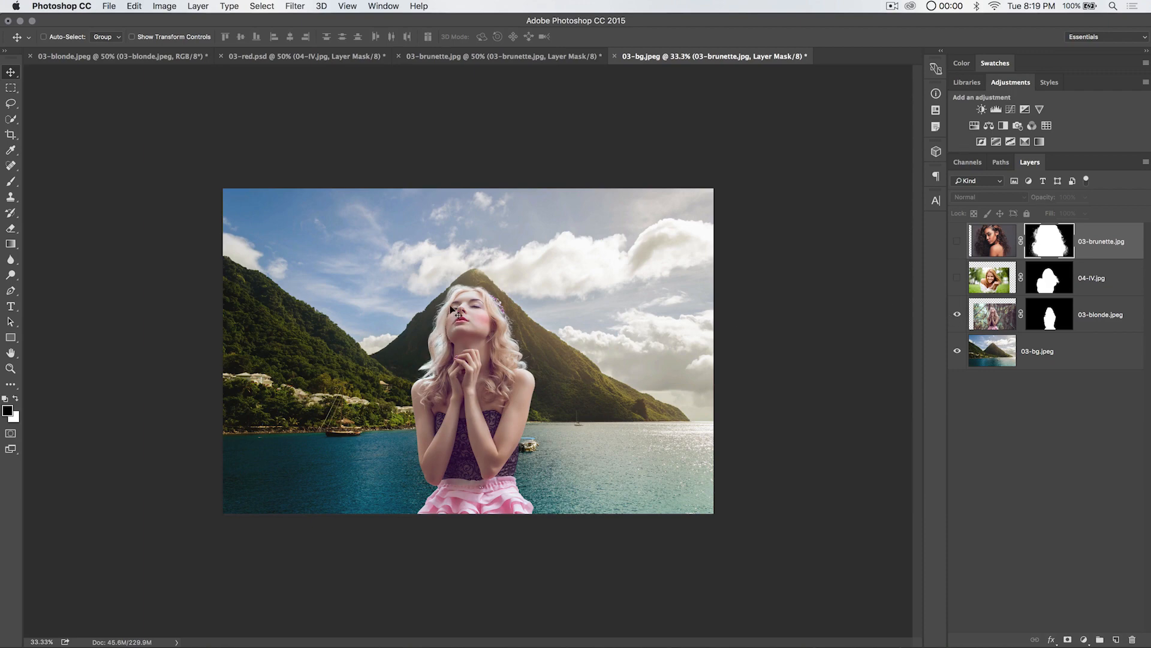
click(957, 314)
click(957, 278)
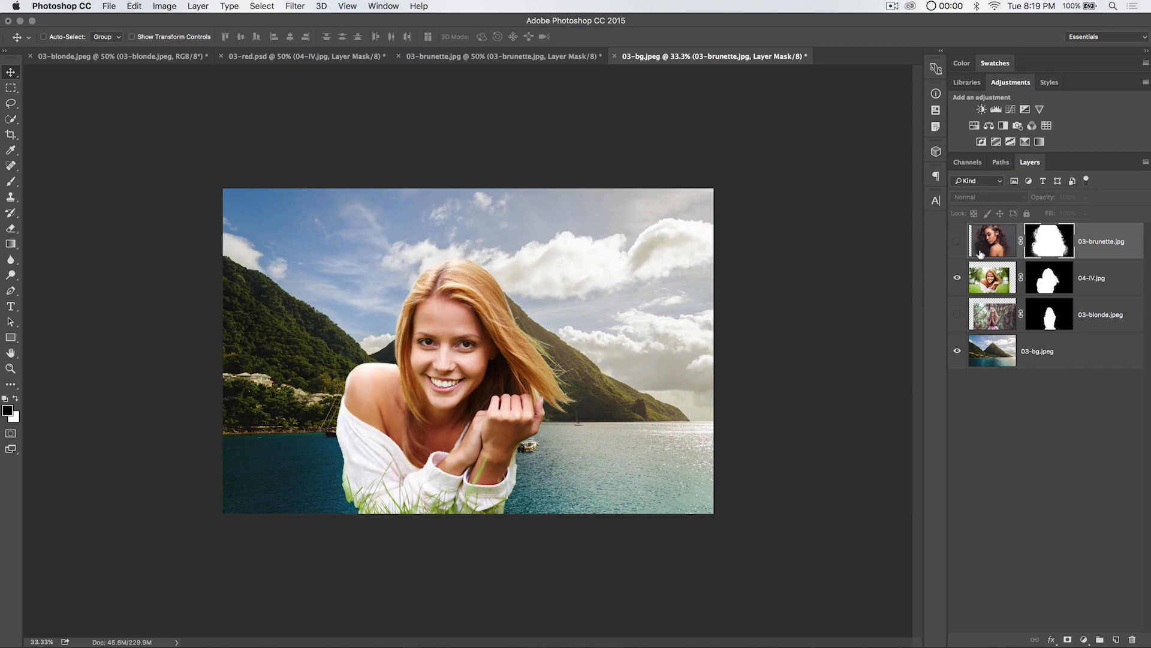
click(957, 277)
click(957, 240)
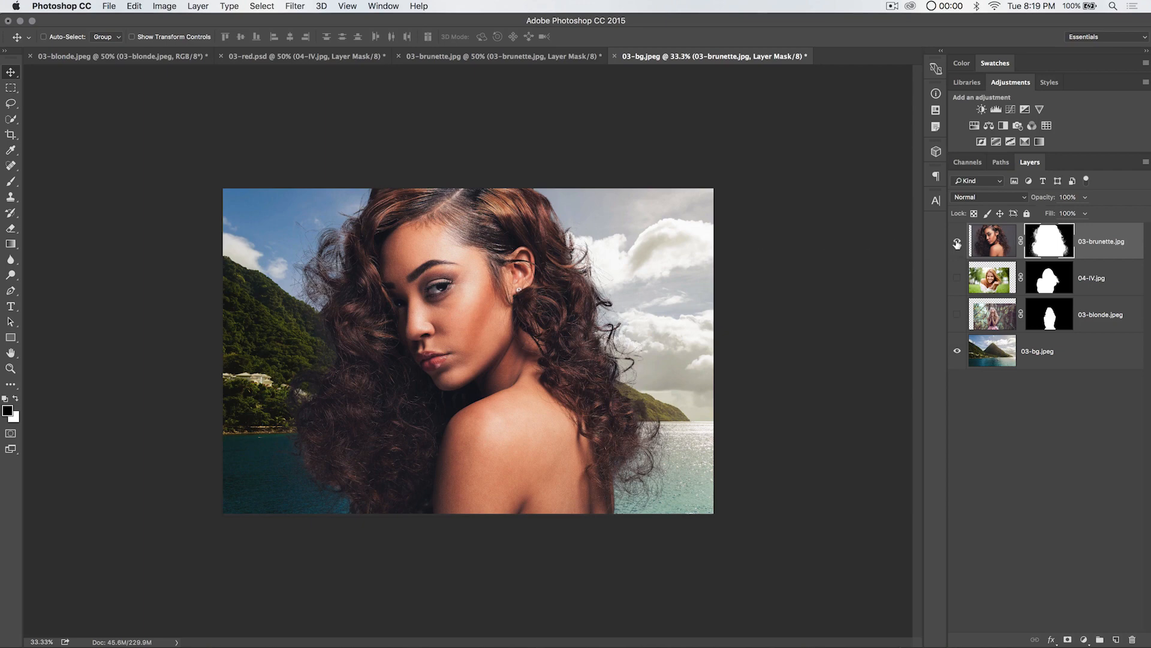
click(163, 8)
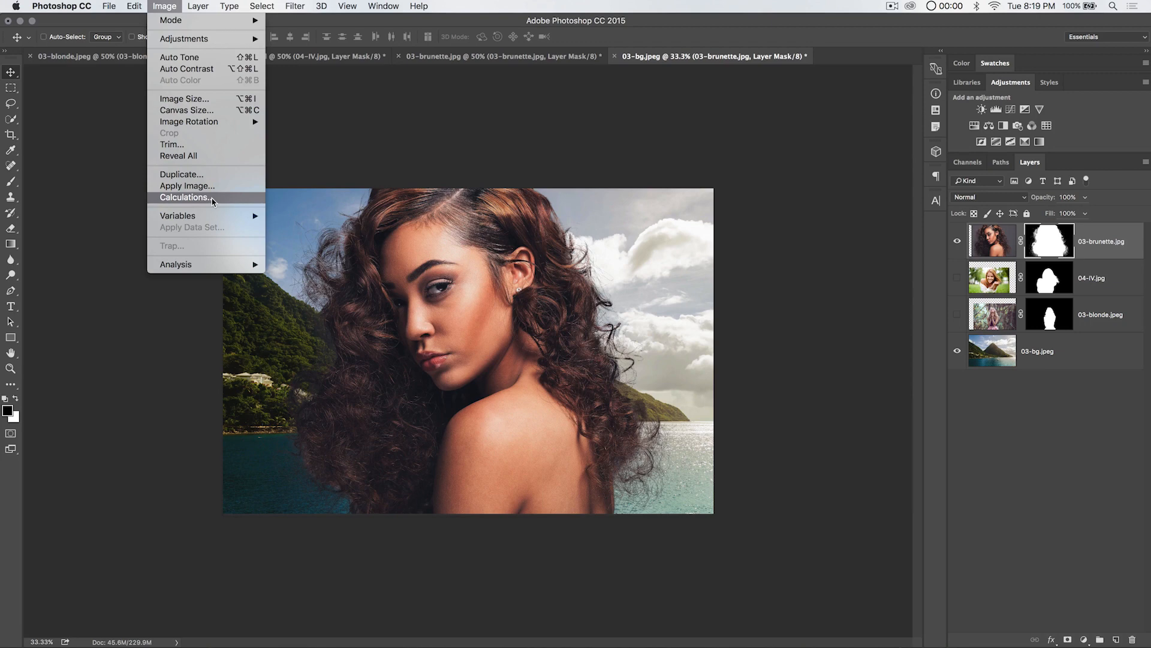
click(384, 142)
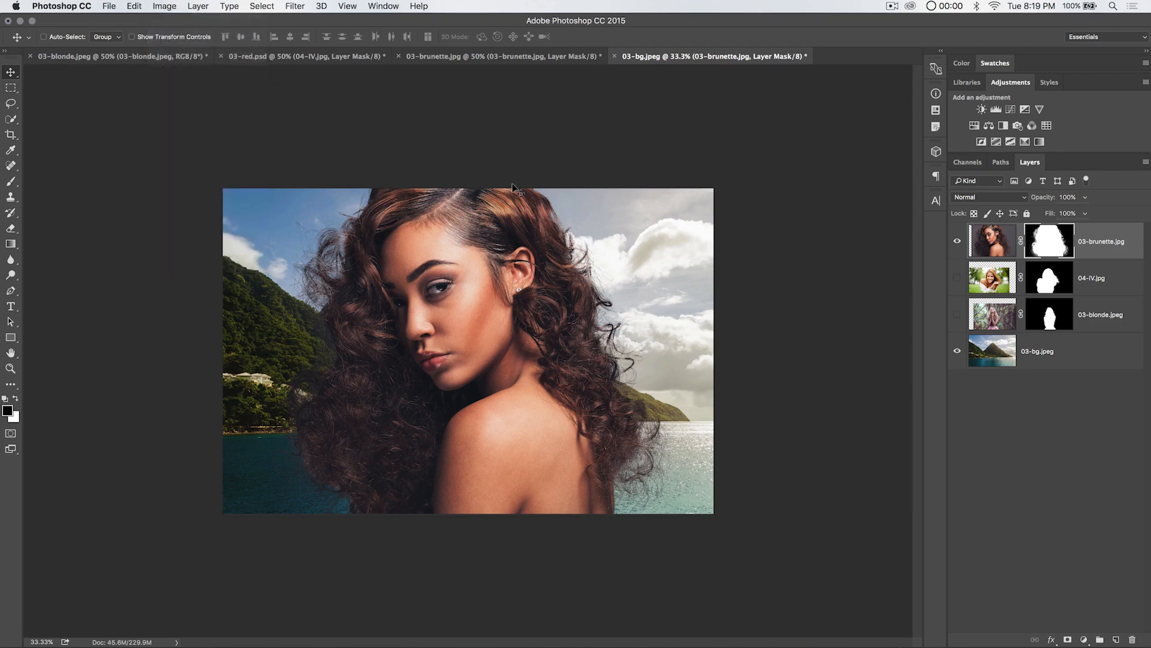